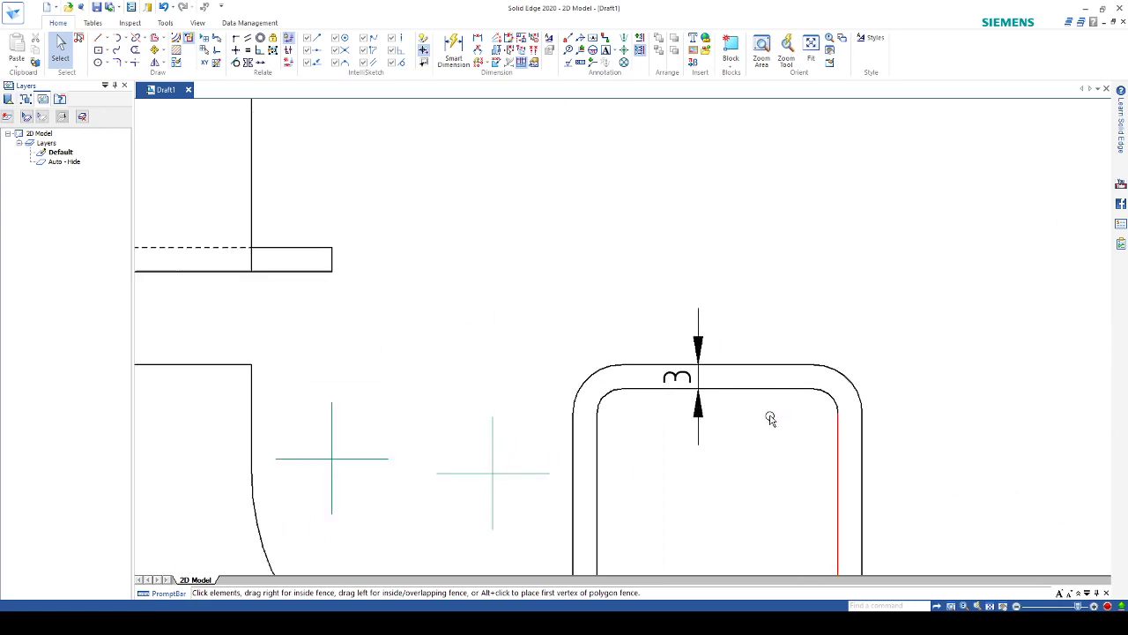
Delete the 3 mm thickness dimension from the top of the U-shaped bracket view
click(699, 342)
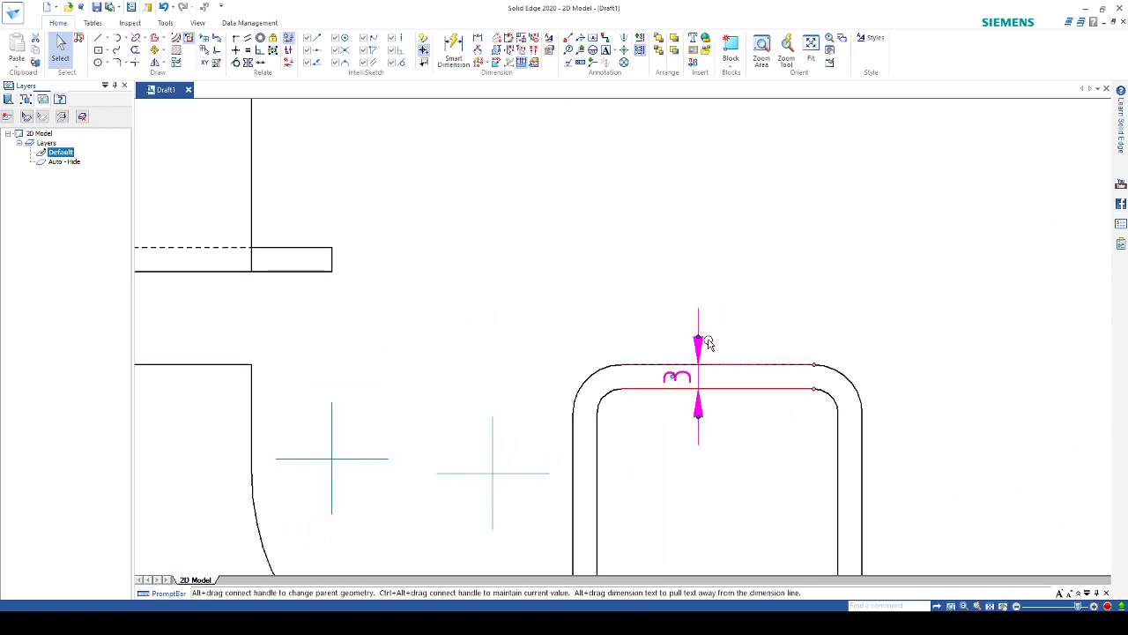
click(670, 332)
scroll(643, 327, down, 4)
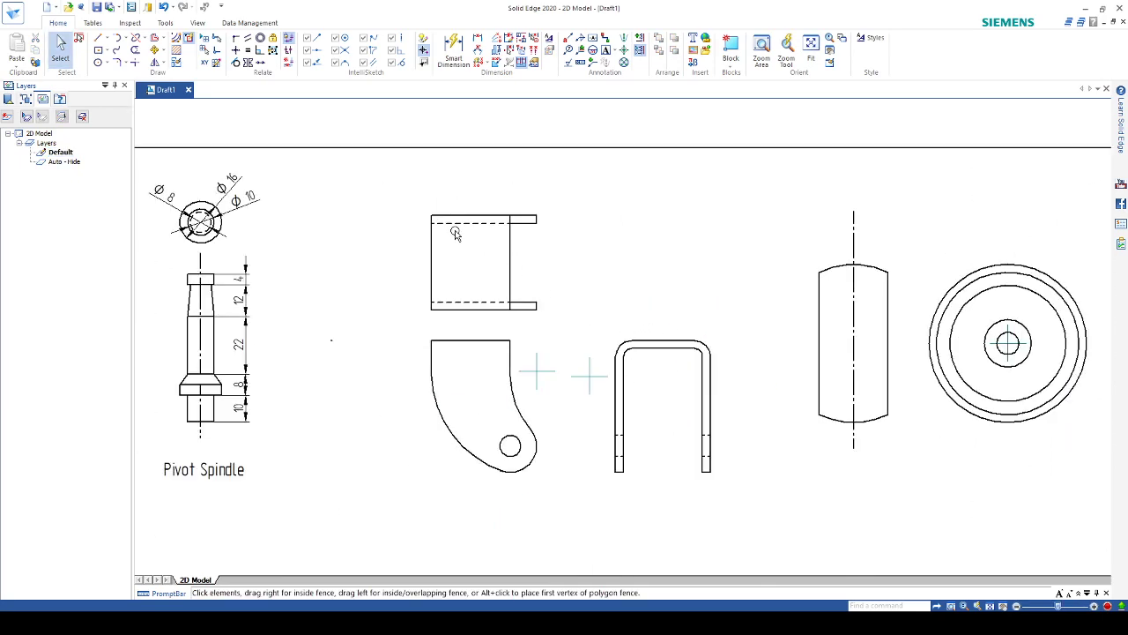
scroll(453, 233, up, 2)
scroll(491, 204, up, 4)
scroll(497, 209, down, 3)
scroll(535, 314, up, 3)
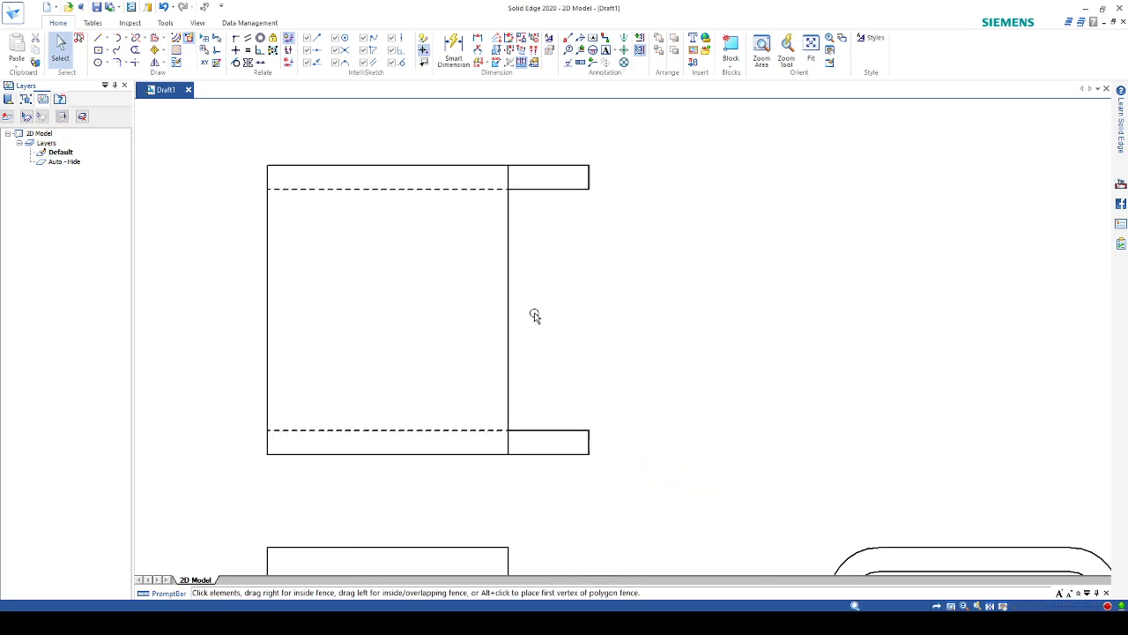
scroll(541, 303, down, 3)
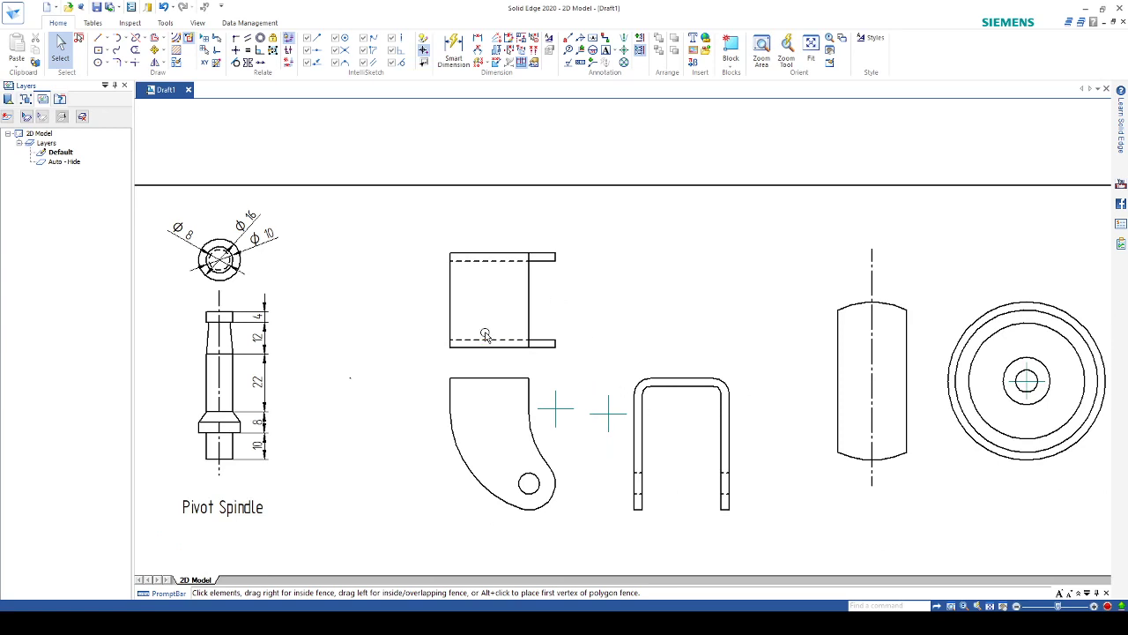
scroll(721, 450, down, 3)
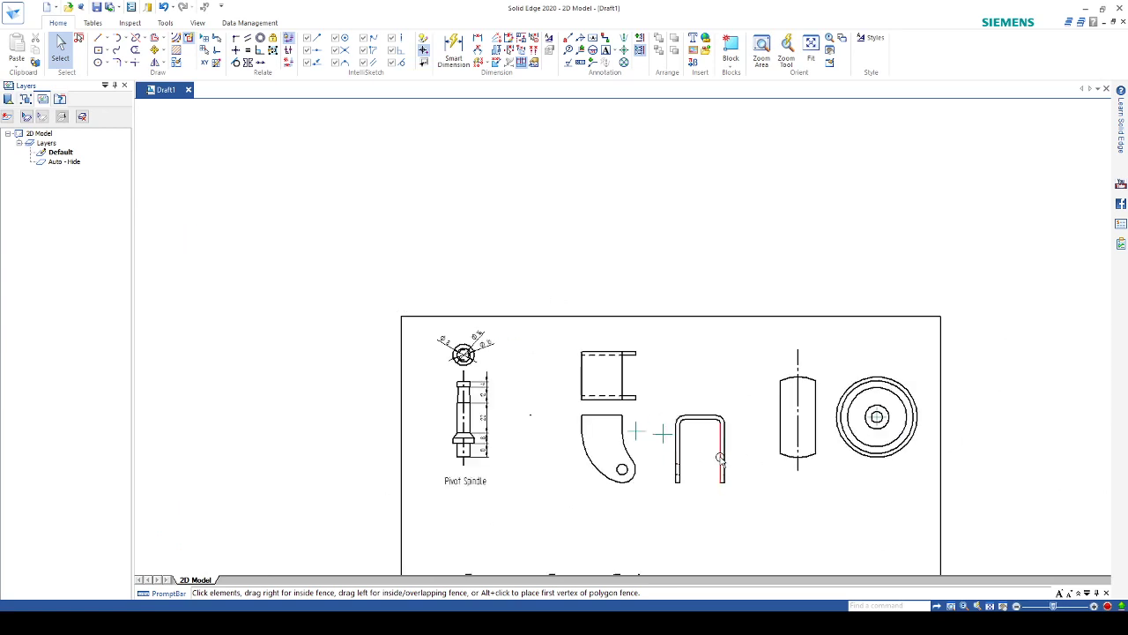
Dimension the radii of the two curved edges of the bracket's side view, setting the larger outer arc to 40 mm
scroll(734, 532, up, 3)
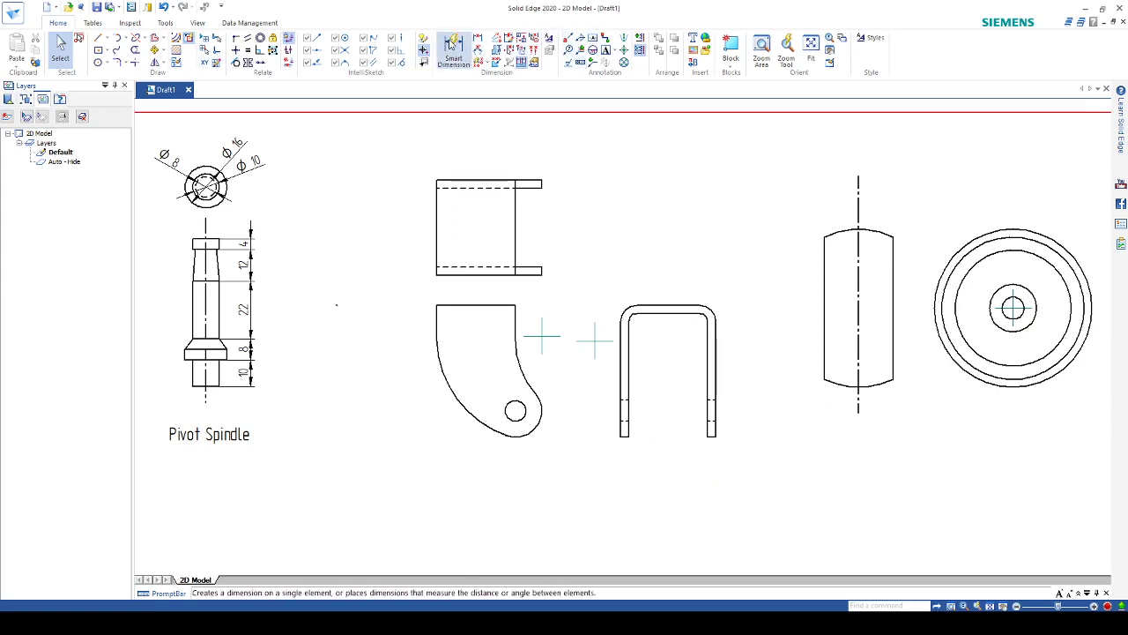
click(453, 48)
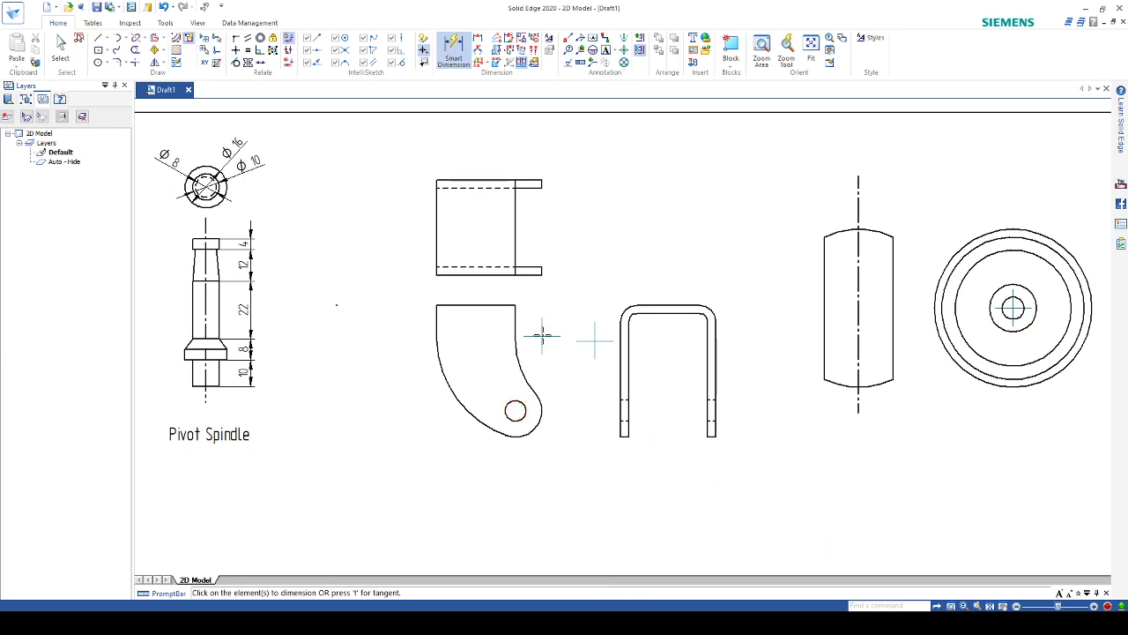
click(525, 372)
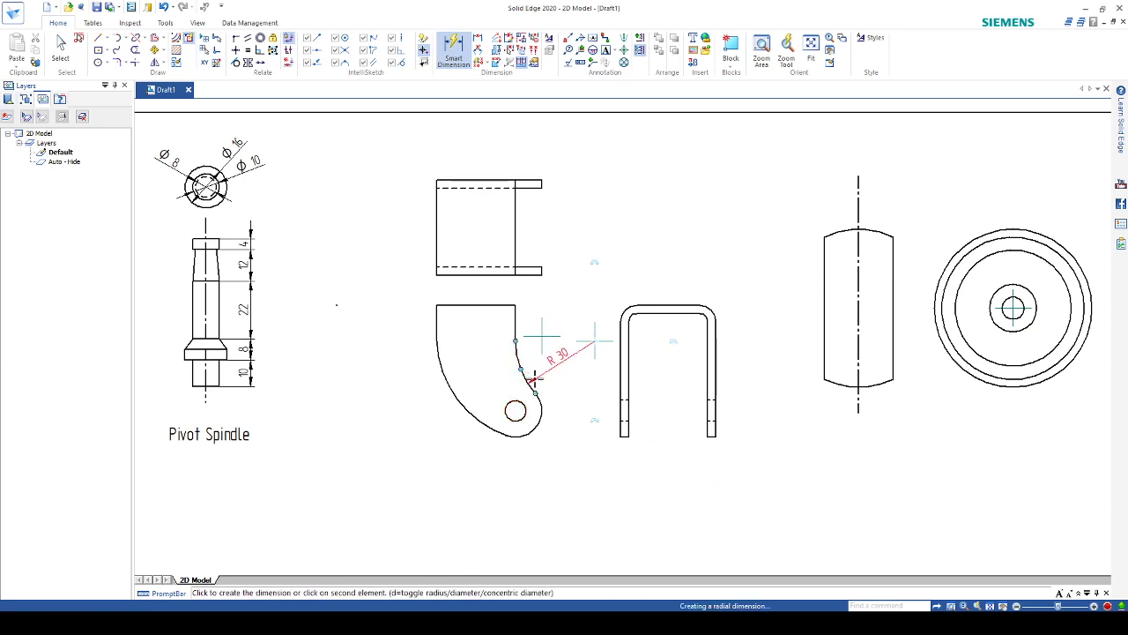
click(536, 385)
click(457, 400)
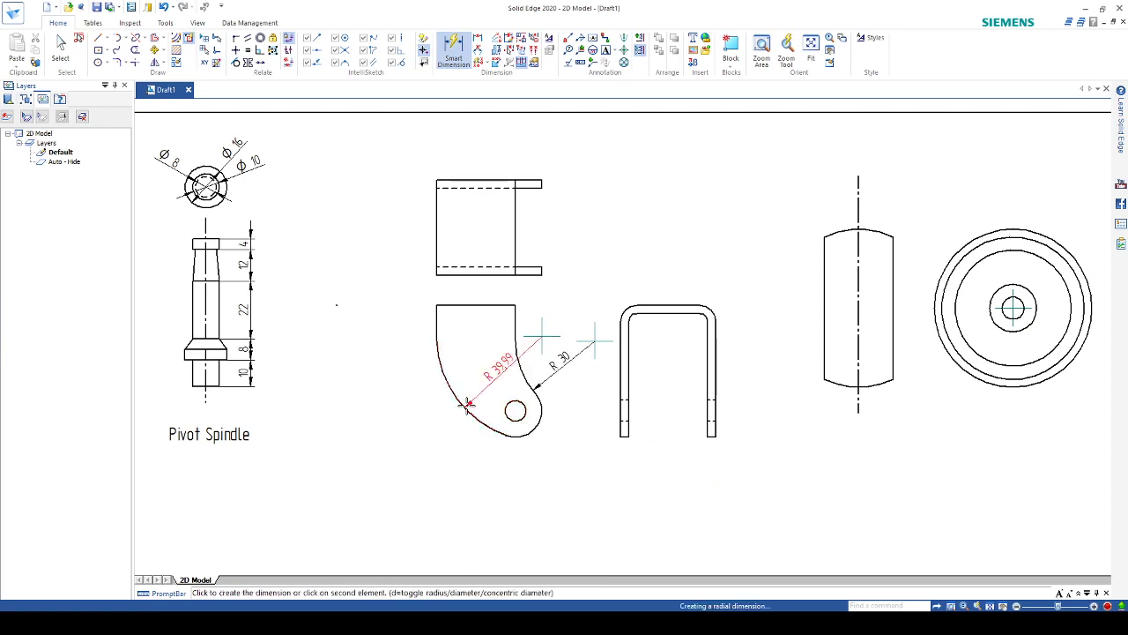
click(485, 385)
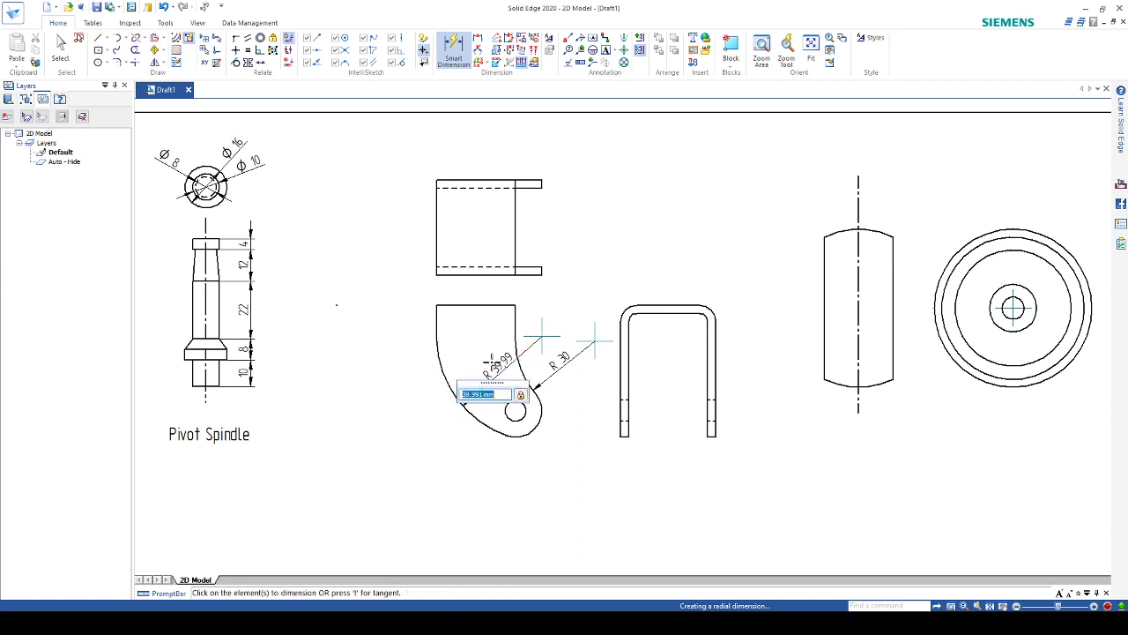
text(40)
key(Return)
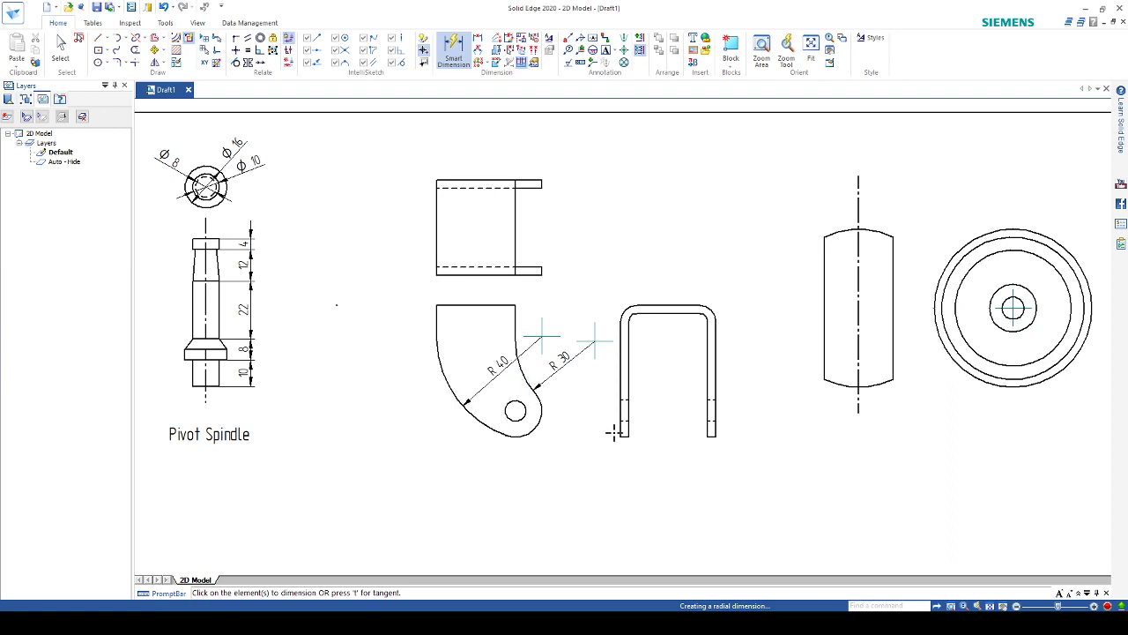
Dimension the diameter of the bracket's hole and the radius of the rounded end around it
click(519, 421)
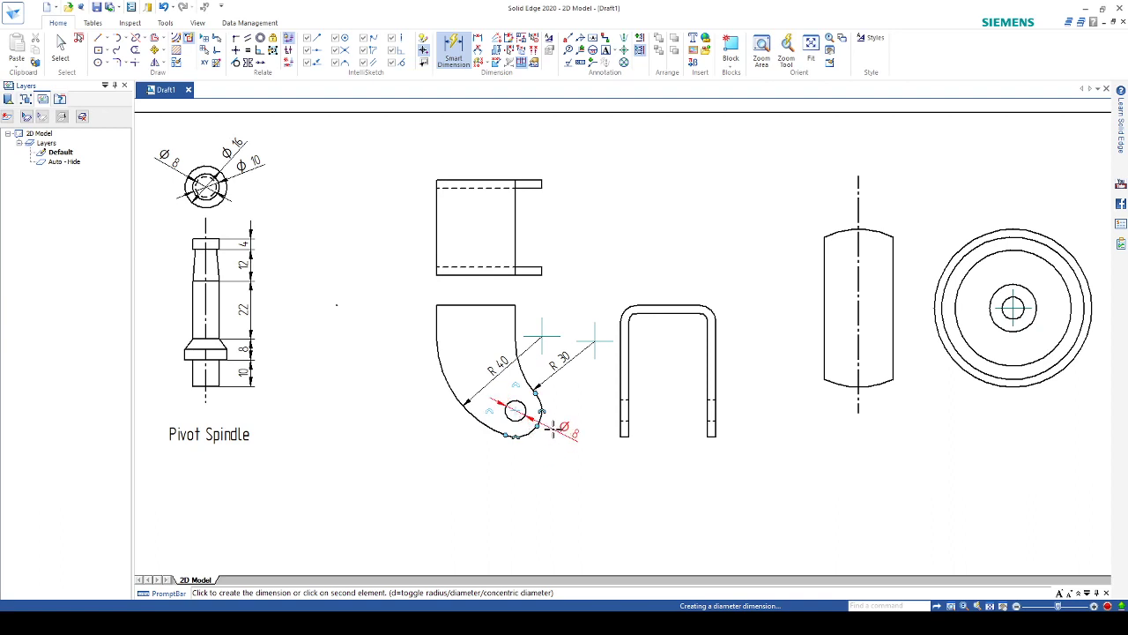
click(553, 429)
click(538, 428)
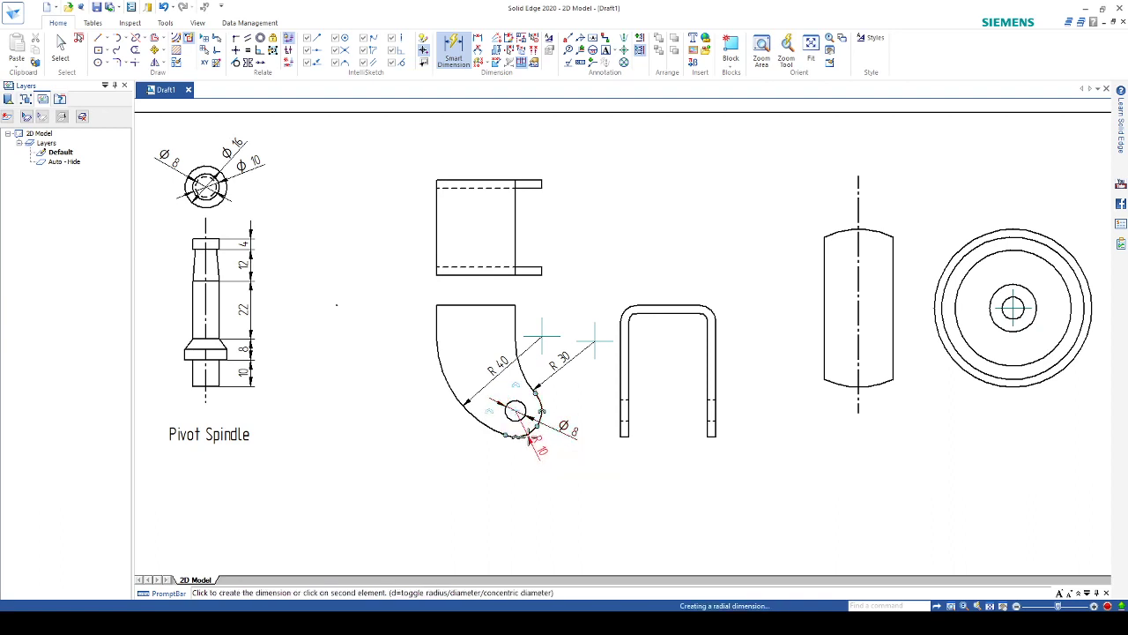
click(547, 451)
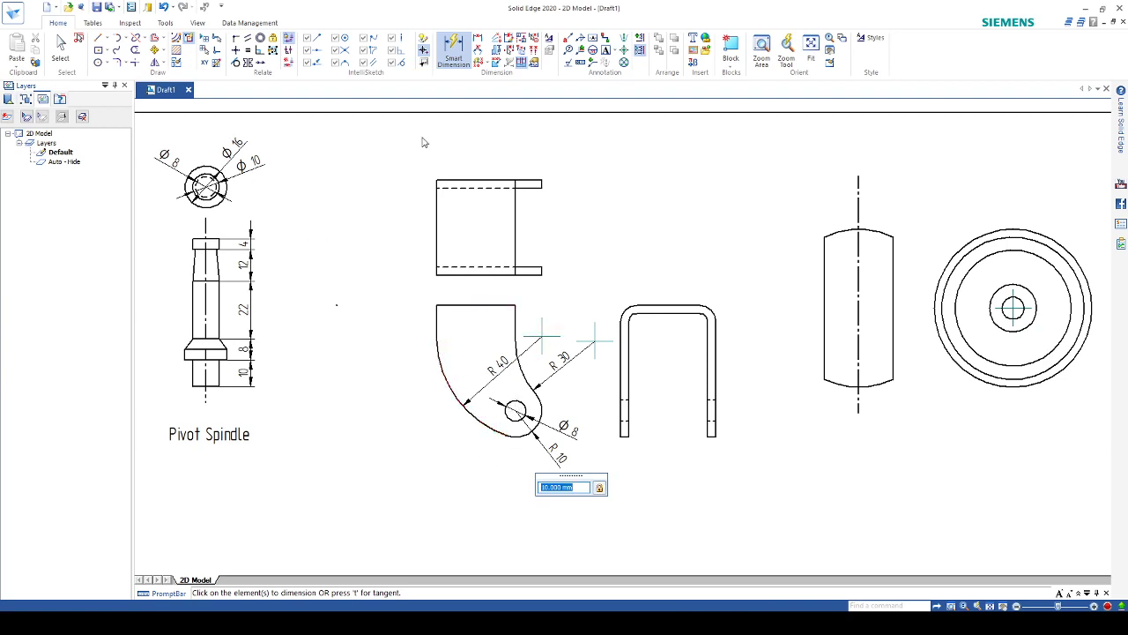
Draw a short horizontal line across each leg of the U-shaped view, level with the hole's centre
click(477, 40)
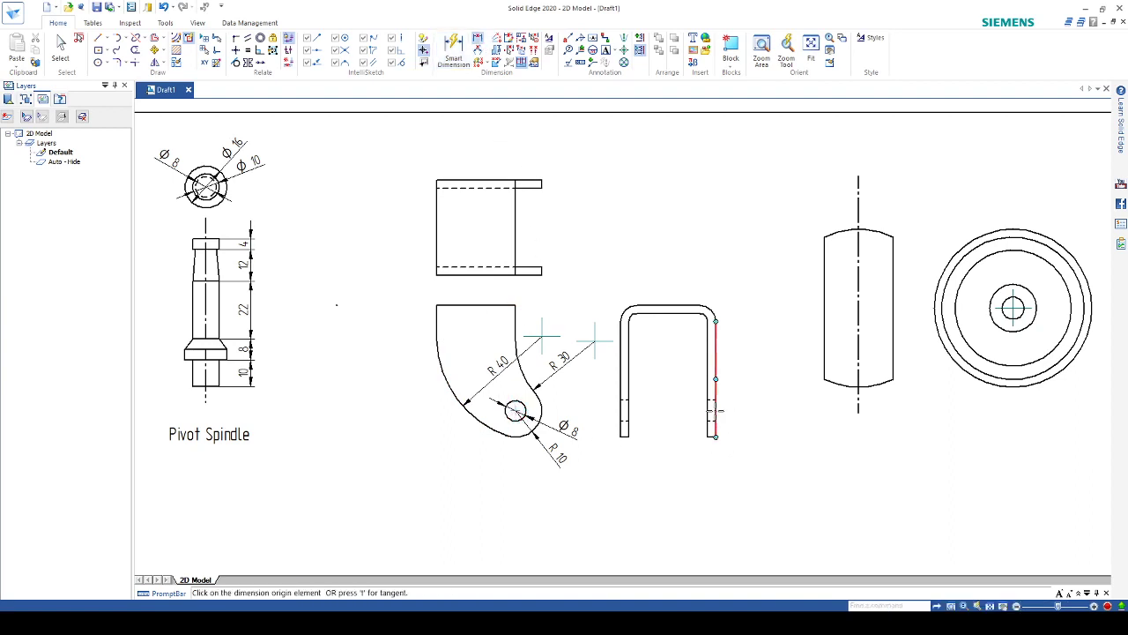
scroll(710, 416, up, 4)
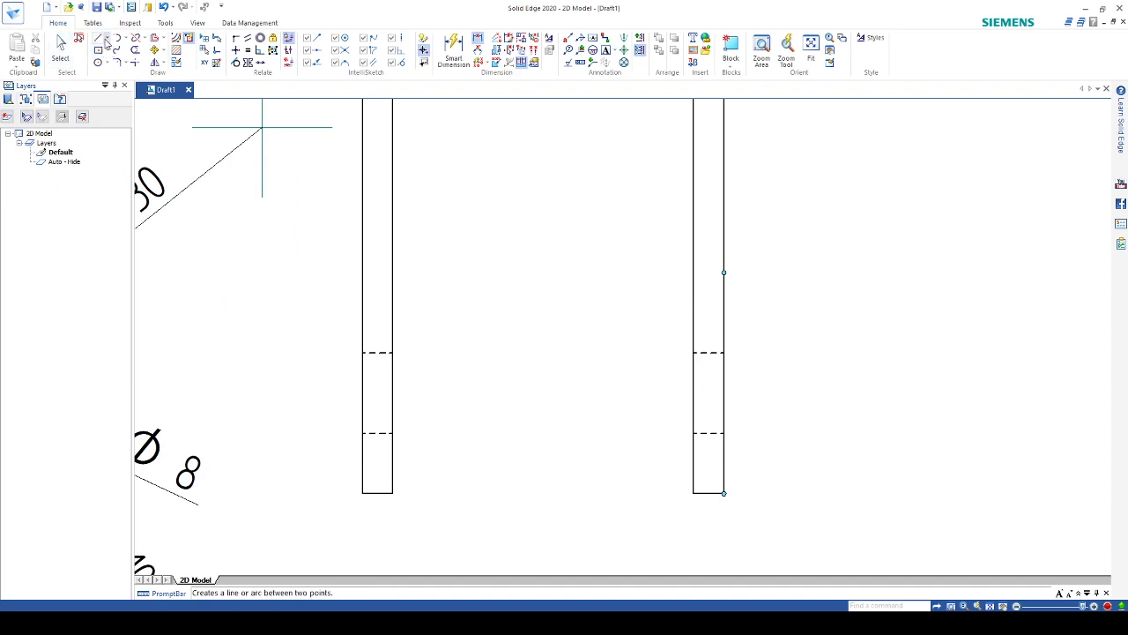
click(101, 43)
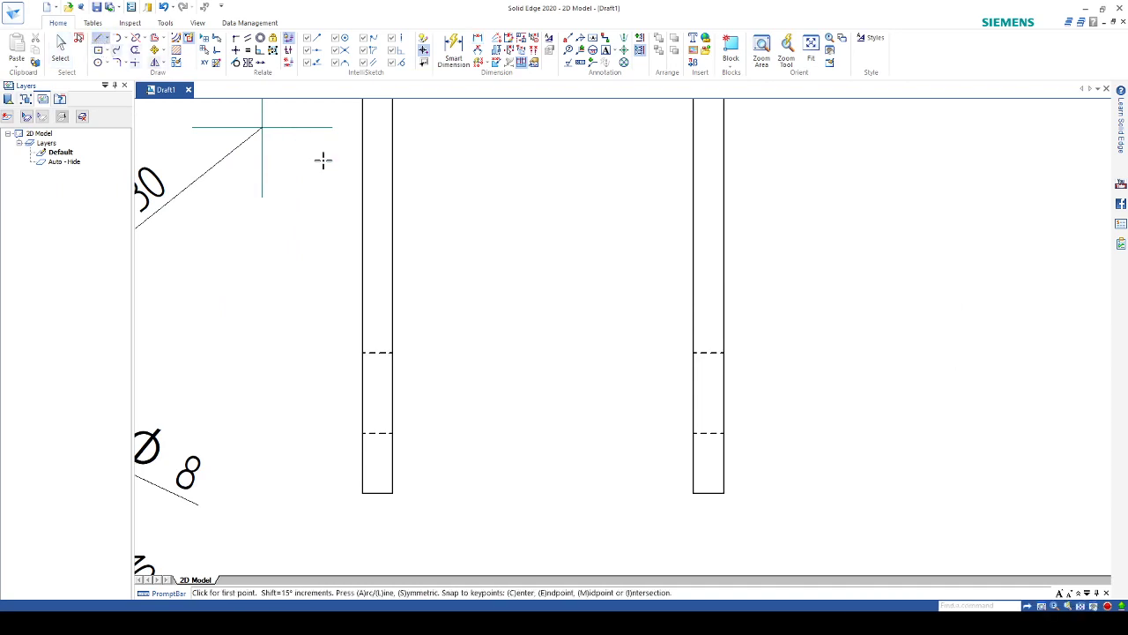
scroll(287, 394, down, 3)
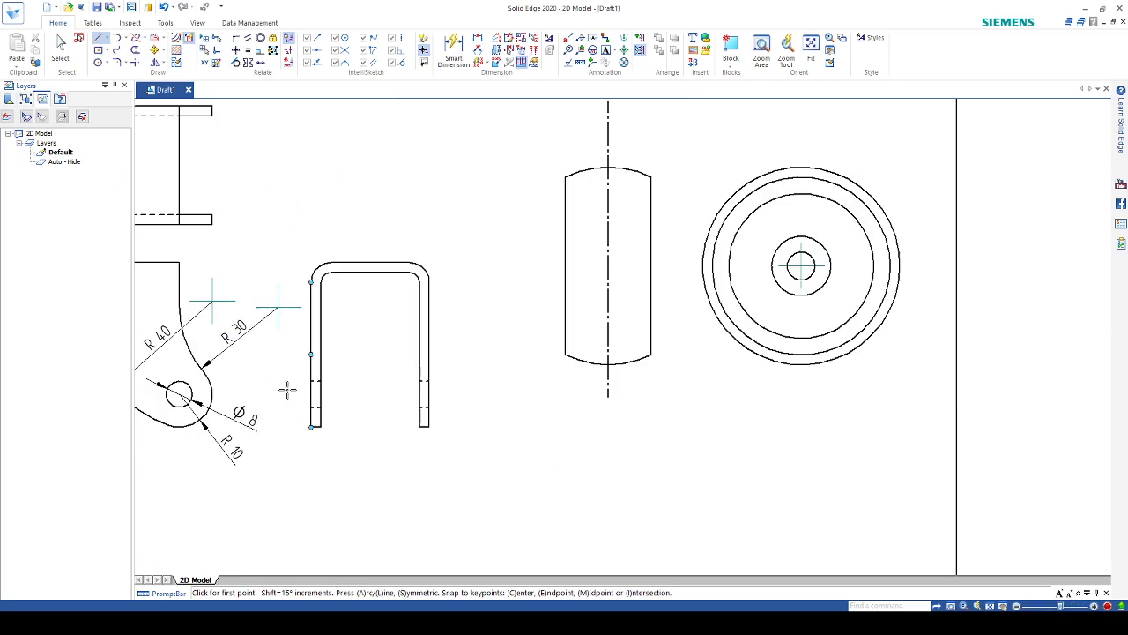
scroll(179, 394, up, 3)
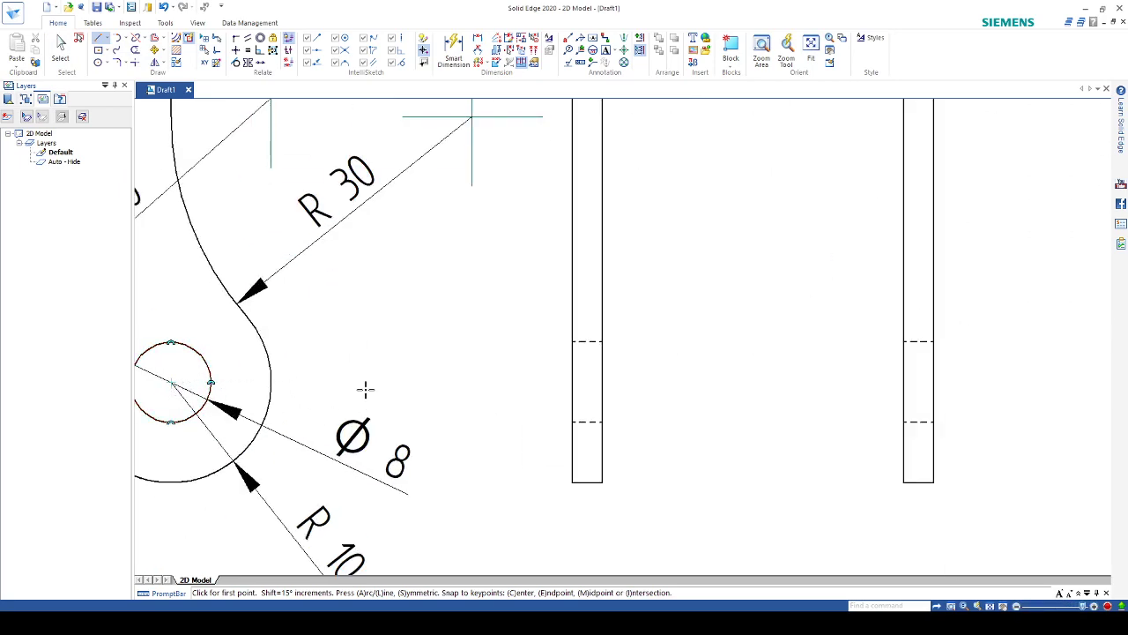
click(540, 381)
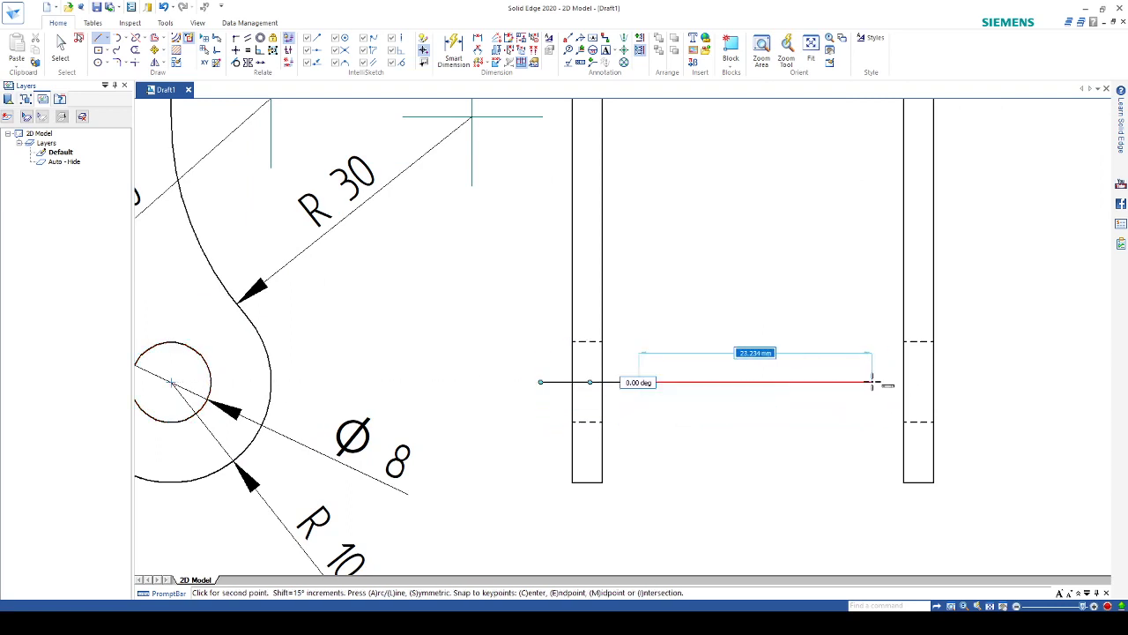
right_click(843, 373)
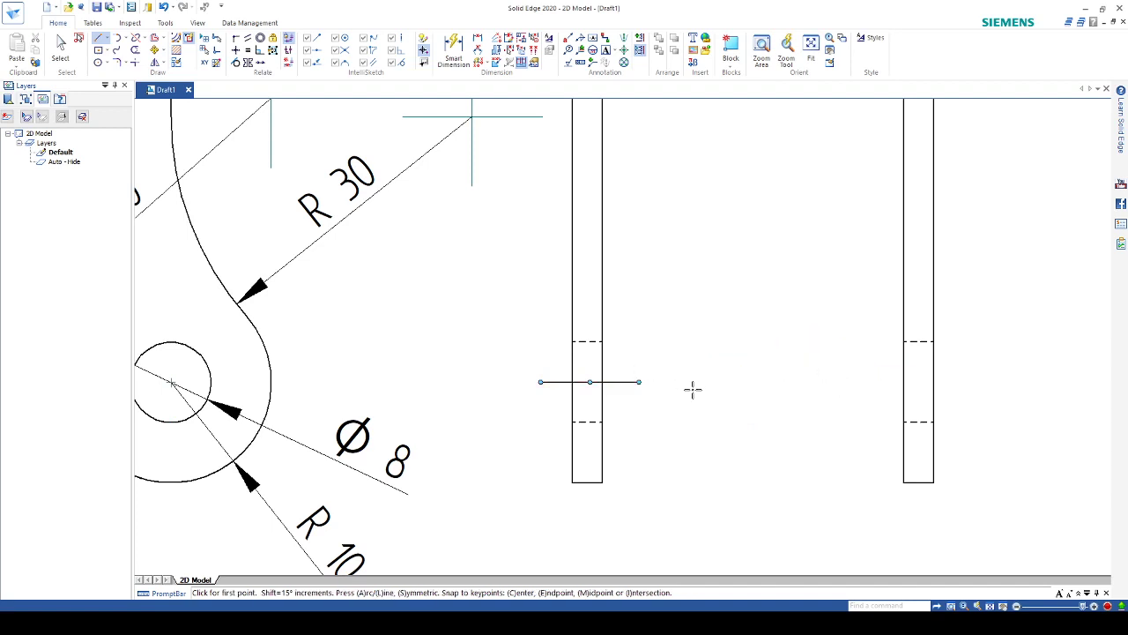
click(868, 382)
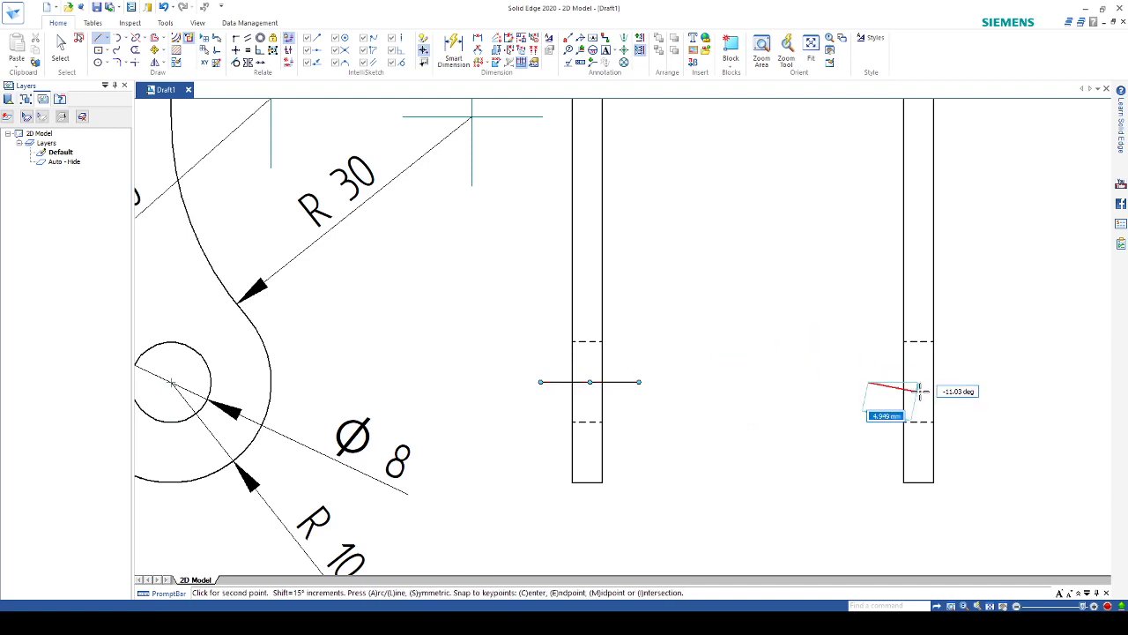
click(971, 381)
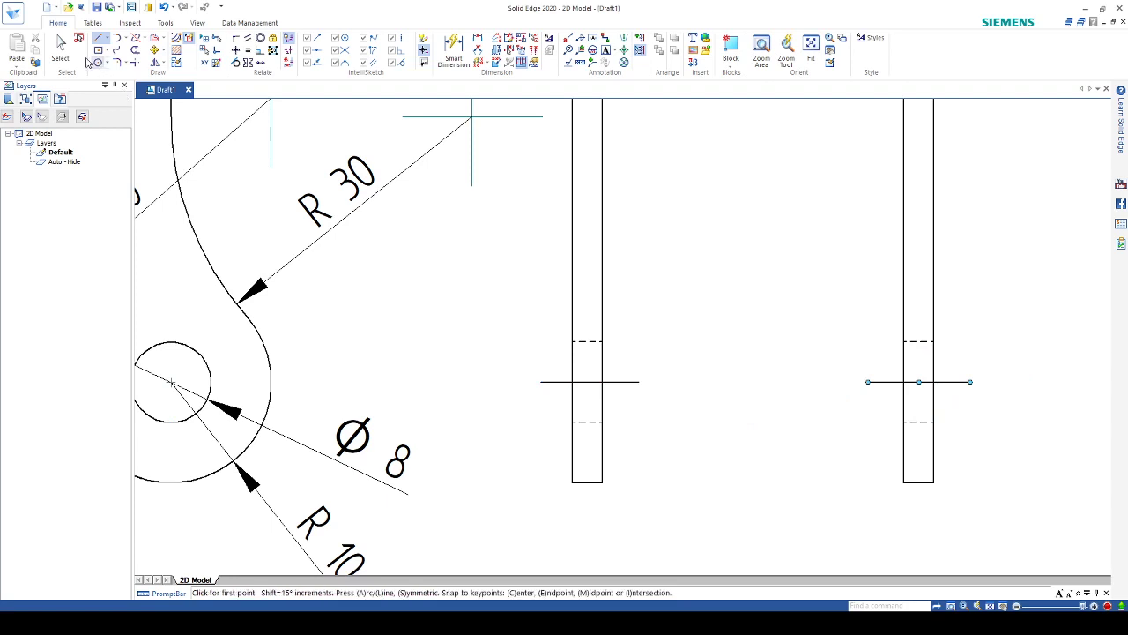
Change both short horizontal lines across the bracket legs to a dash-dot centre line style
click(60, 49)
drag(439, 334, 952, 412)
drag(475, 359, 981, 397)
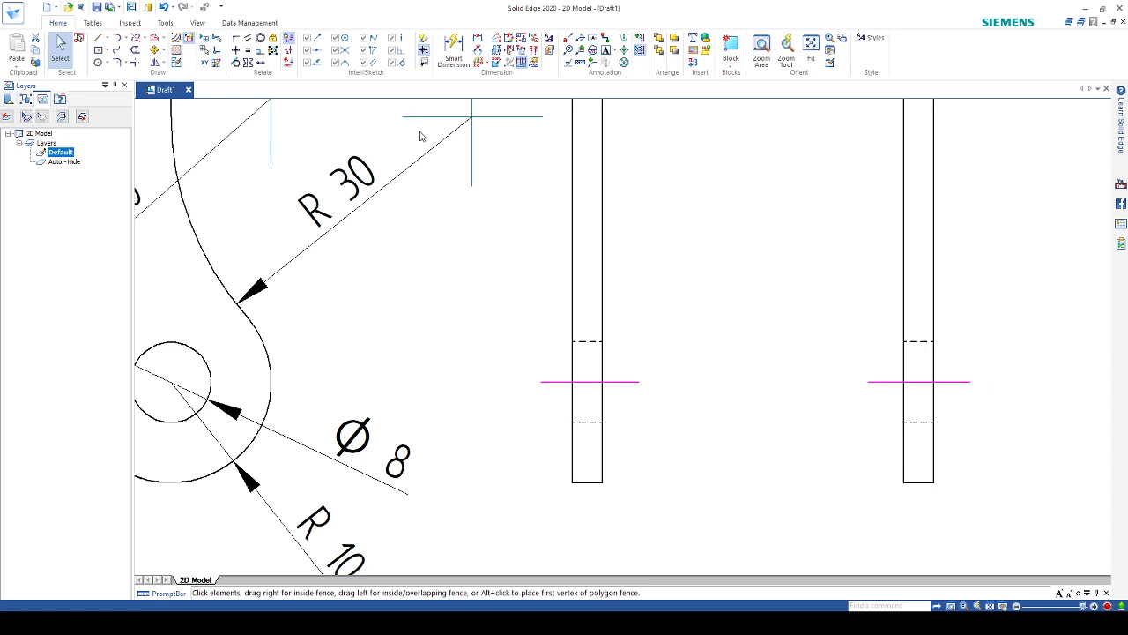
click(692, 268)
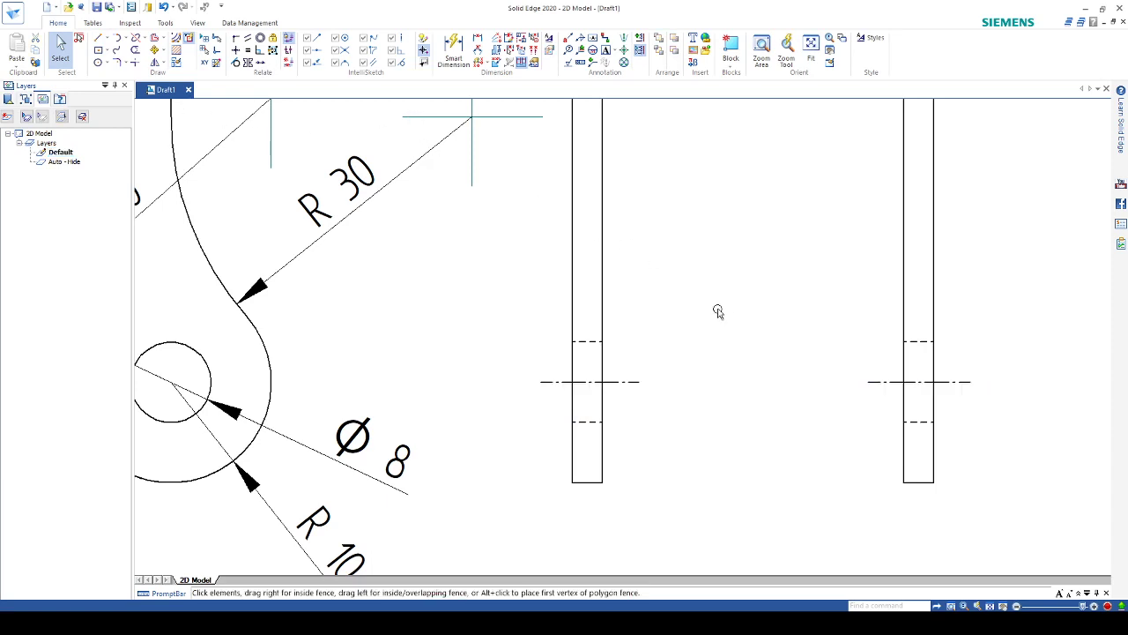
Dimension the vertical distance from the right leg's hole centre line to the outer top edge of the U-shaped view
scroll(710, 314, down, 4)
scroll(776, 196, up, 2)
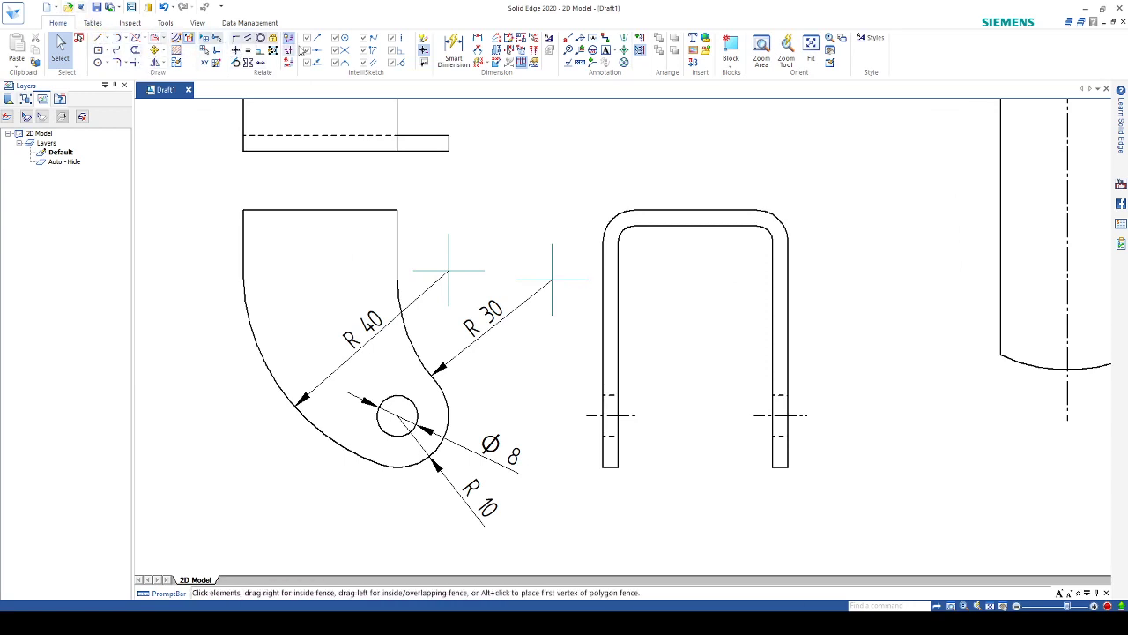
click(477, 38)
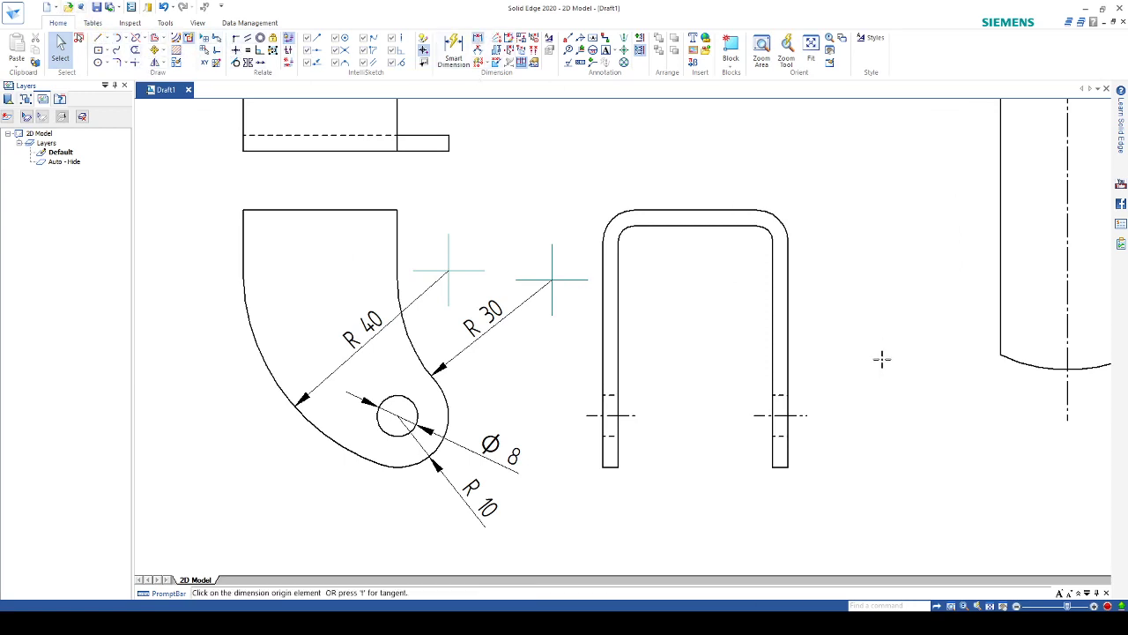
click(802, 416)
click(748, 209)
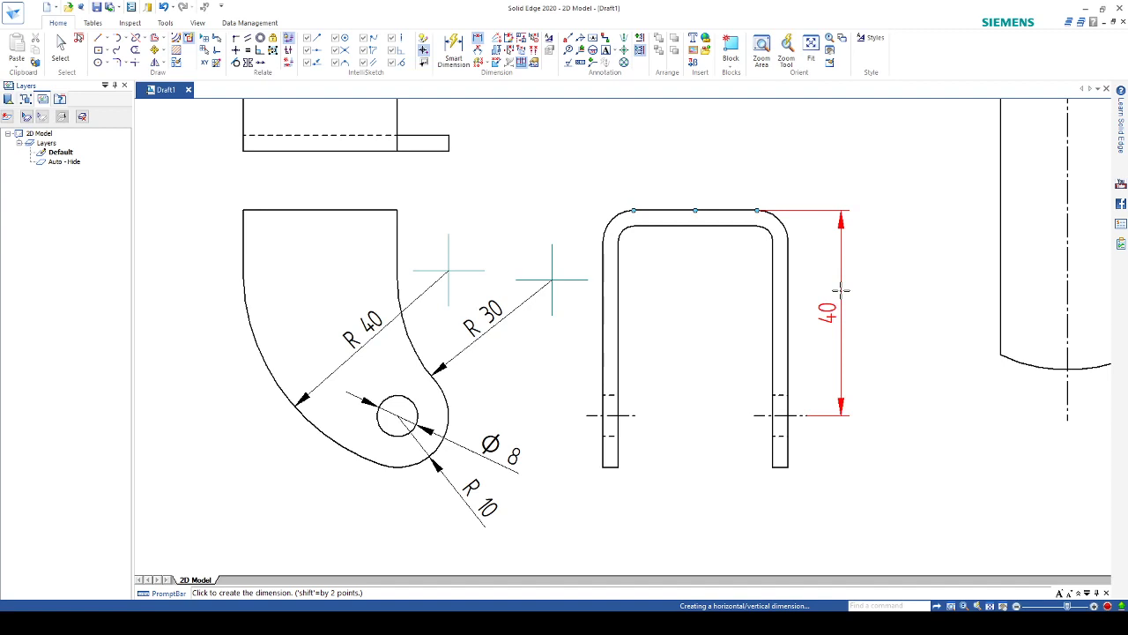
click(841, 290)
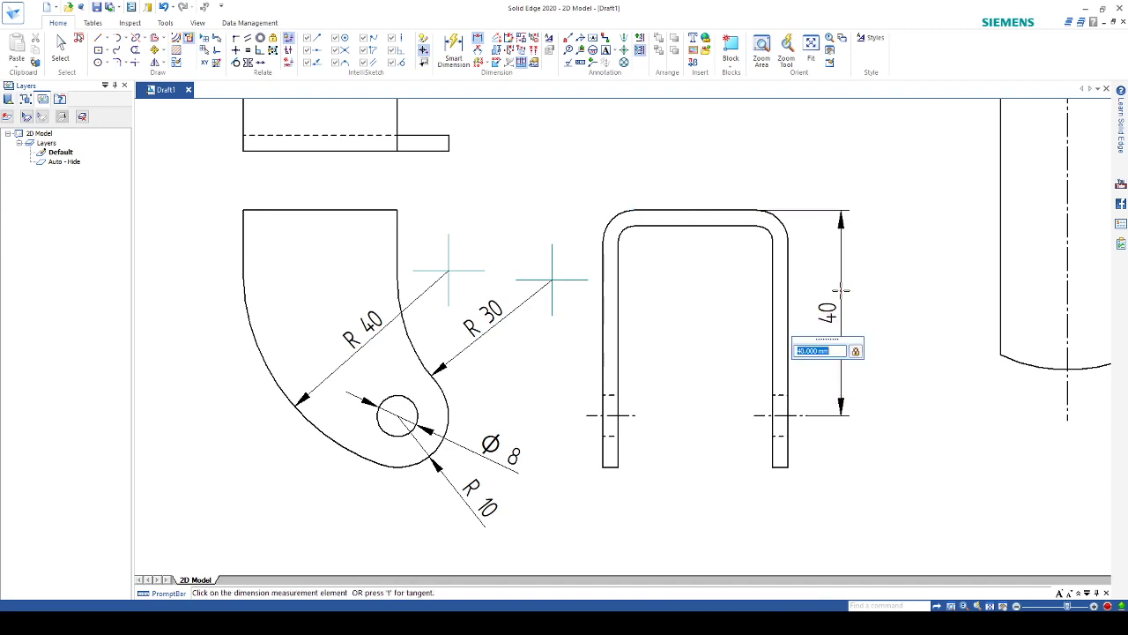
key(Return)
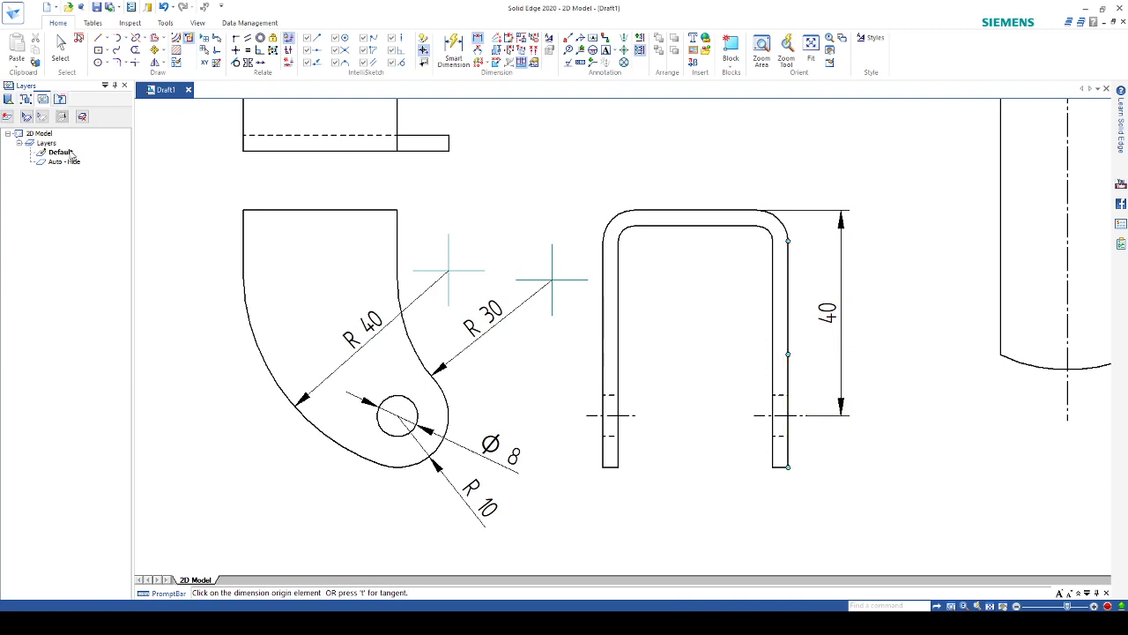
Move the side view's top edge and the U-shaped view's top edges with their corner arcs up about 2 mm
click(60, 48)
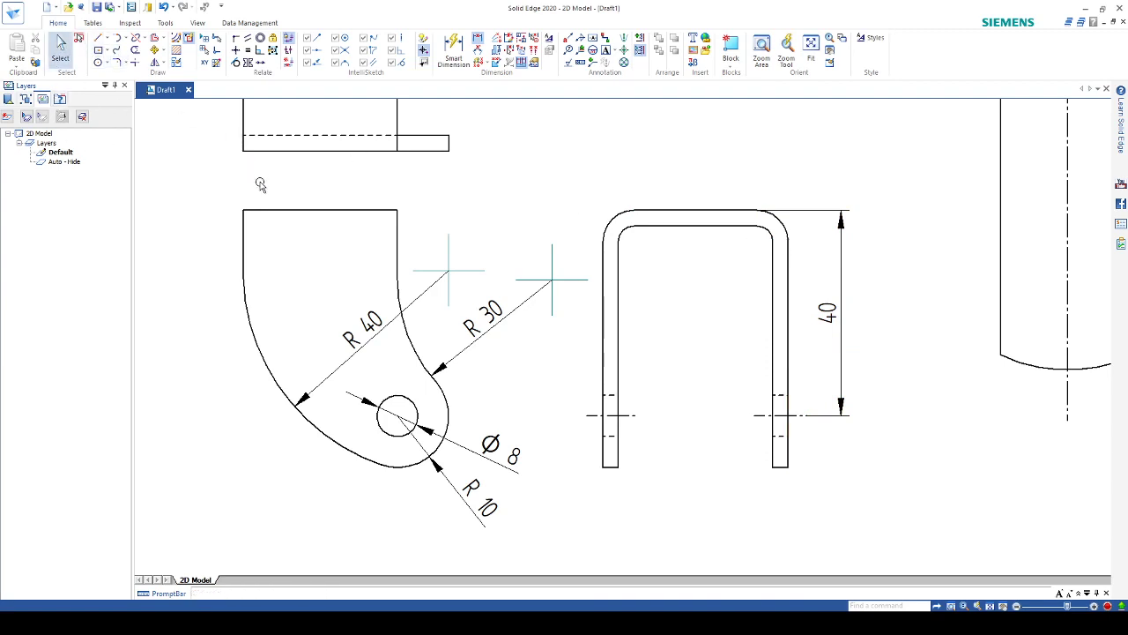
mouse_move(225, 192)
mouse_down()
mouse_move(587, 265)
mouse_move(831, 282)
mouse_move(825, 255)
mouse_up()
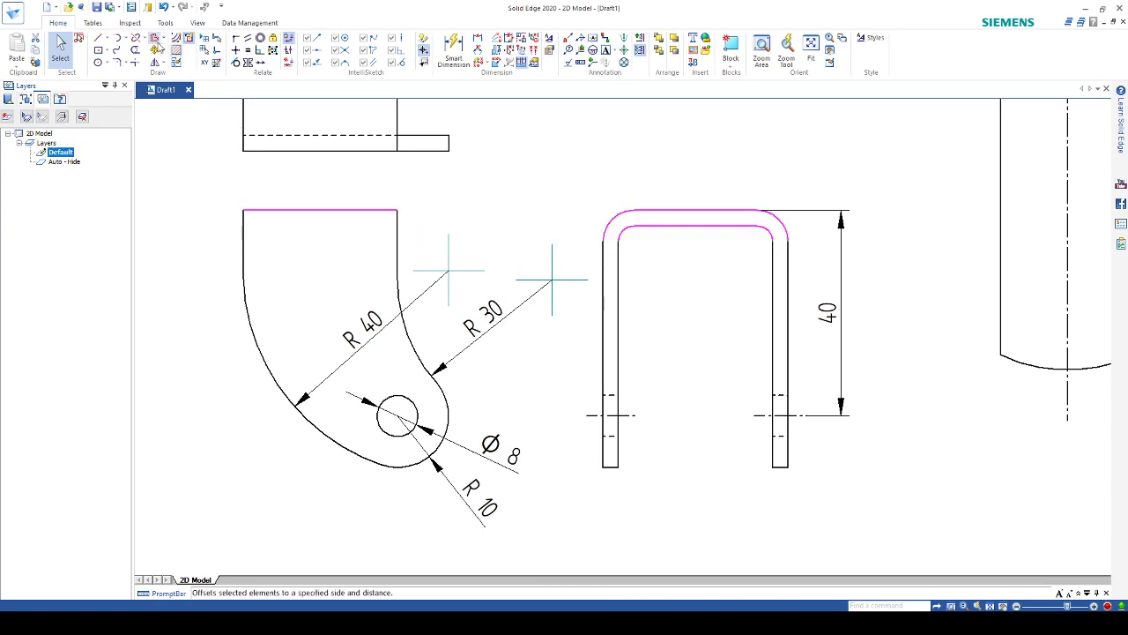
click(156, 49)
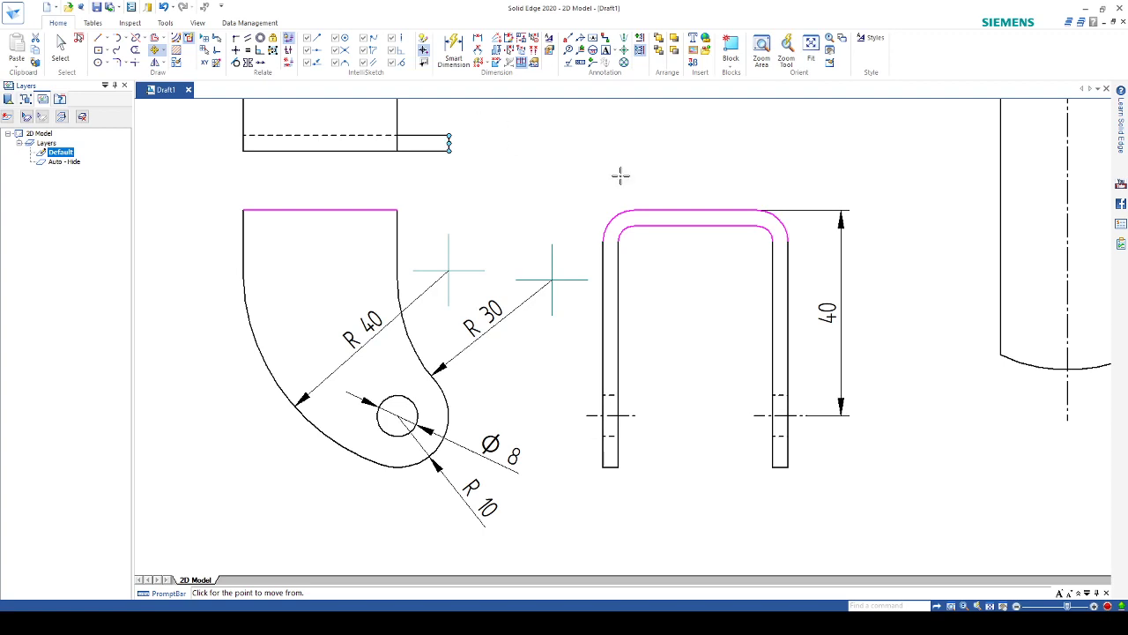
click(634, 211)
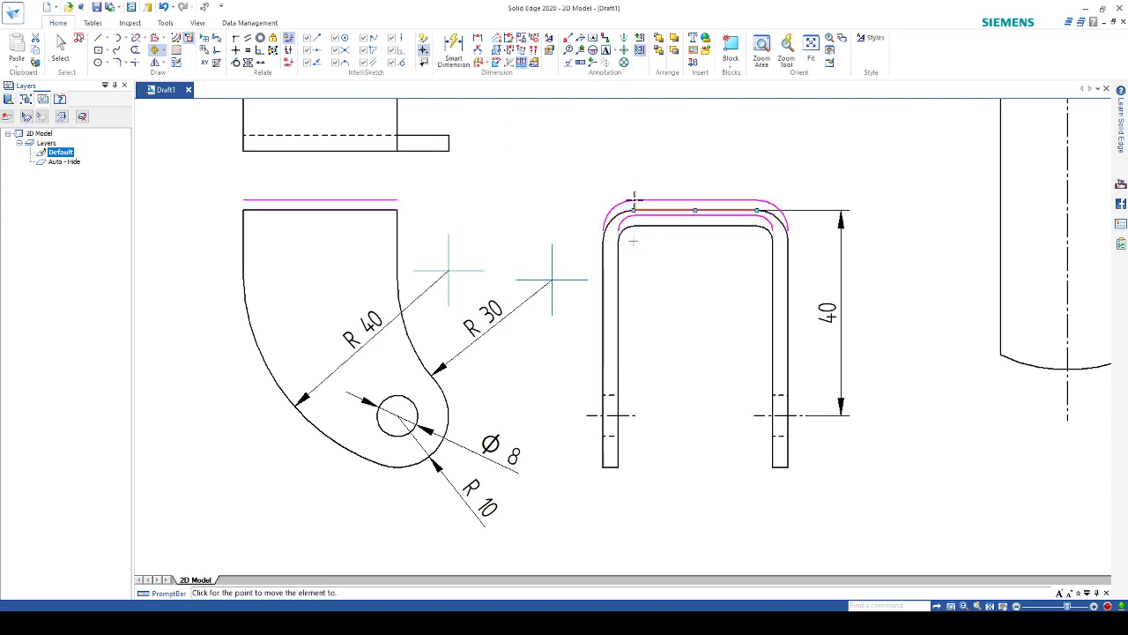
click(634, 201)
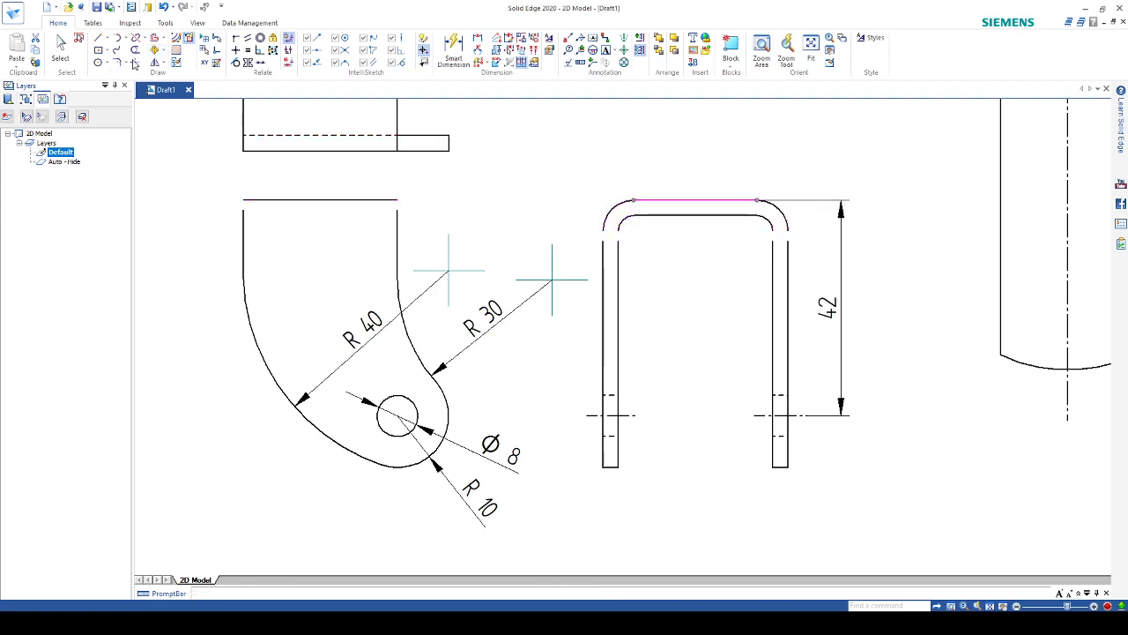
click(135, 64)
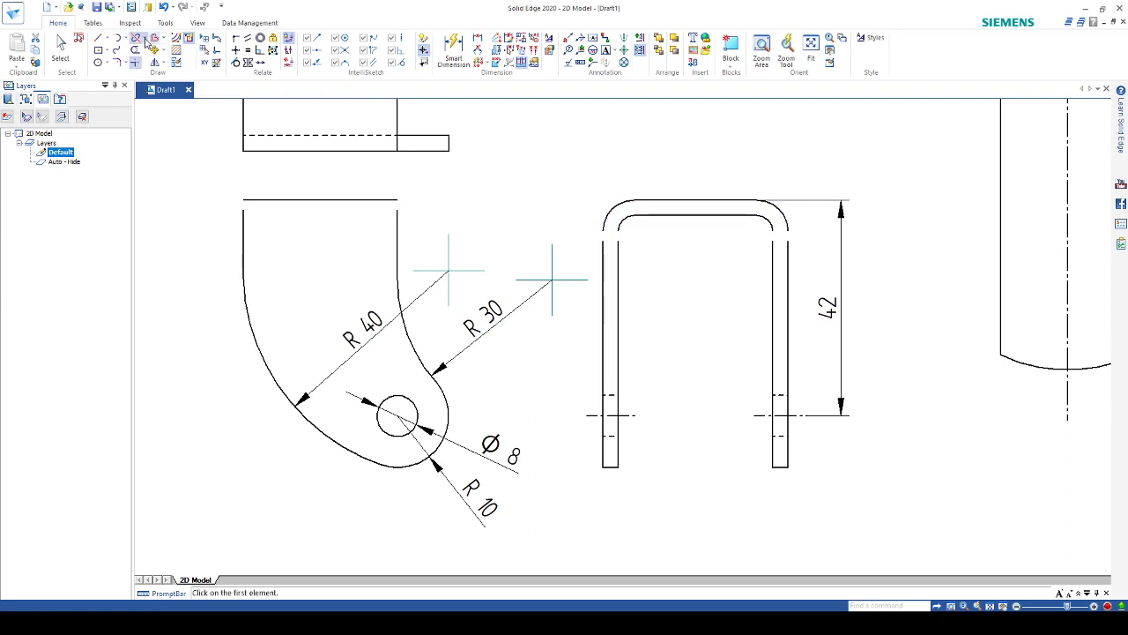
click(146, 66)
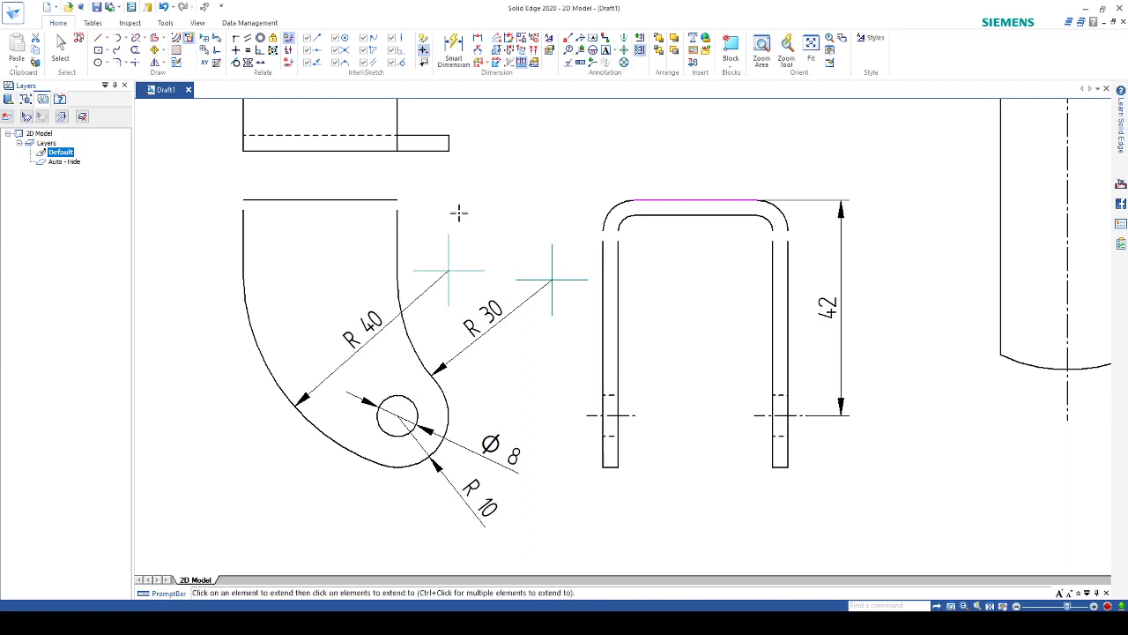
key(Escape)
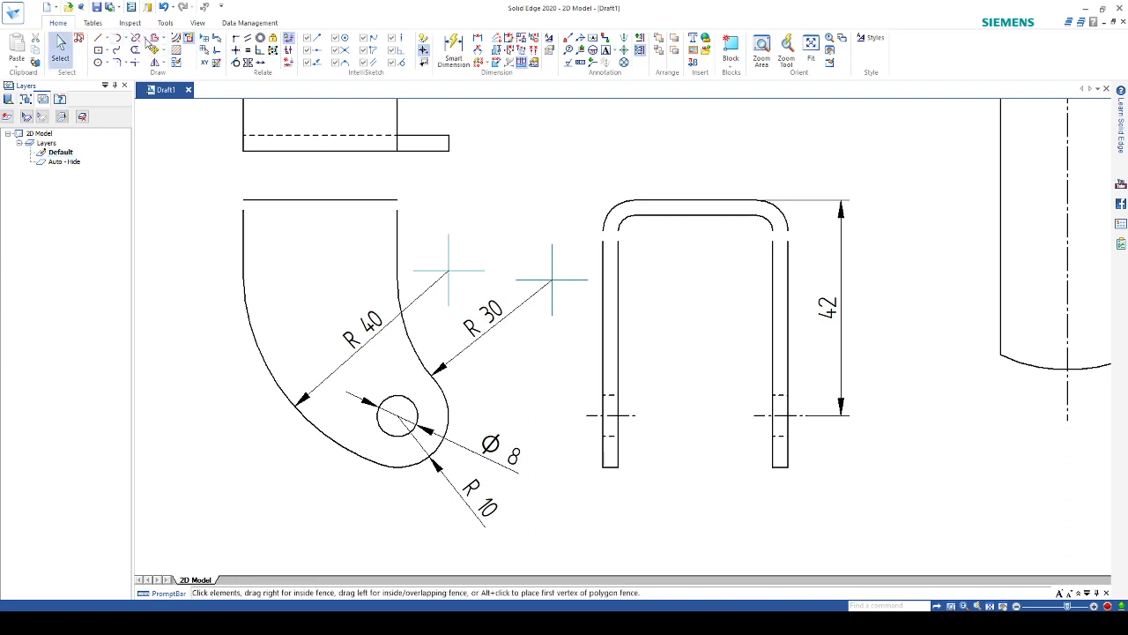
Extend the side view's vertical edges and the U-shaped view's leg edges up to meet the raised top edge and corner arcs
click(136, 38)
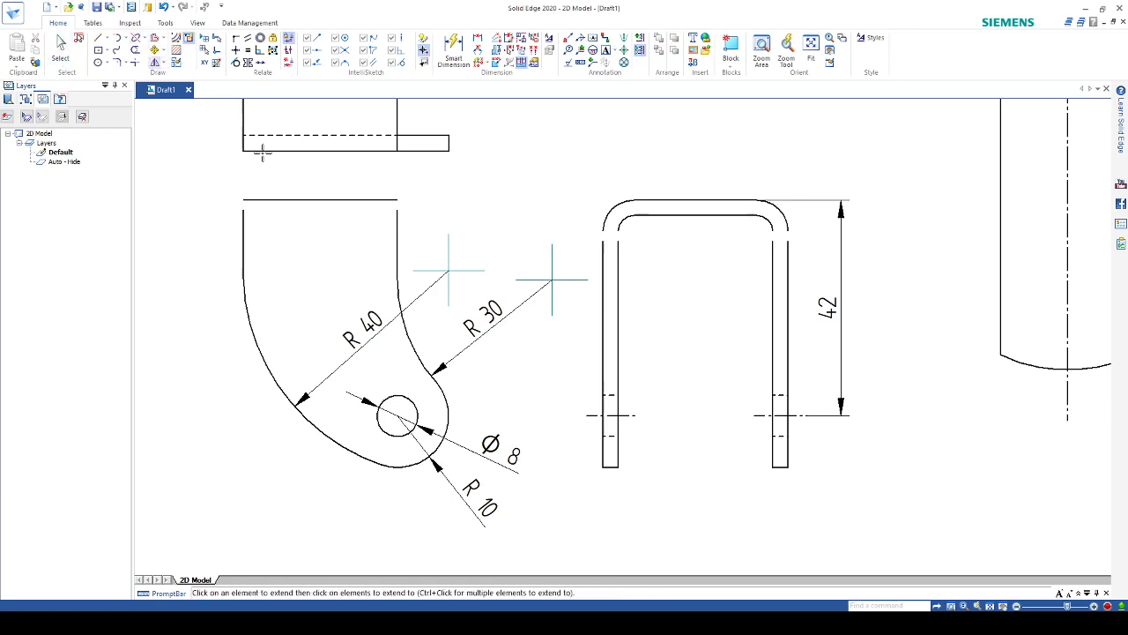
click(249, 217)
click(398, 227)
click(786, 265)
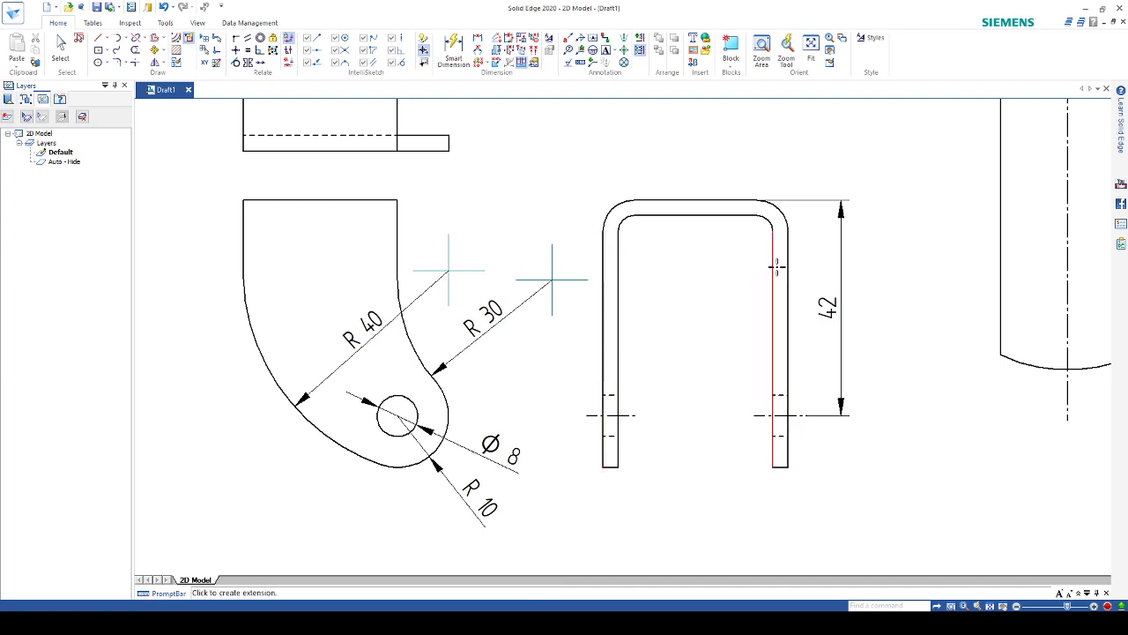
Dimension the thickness of the U-shaped view's right leg, placing the dimension below the leg's lower end
scroll(731, 261, down, 3)
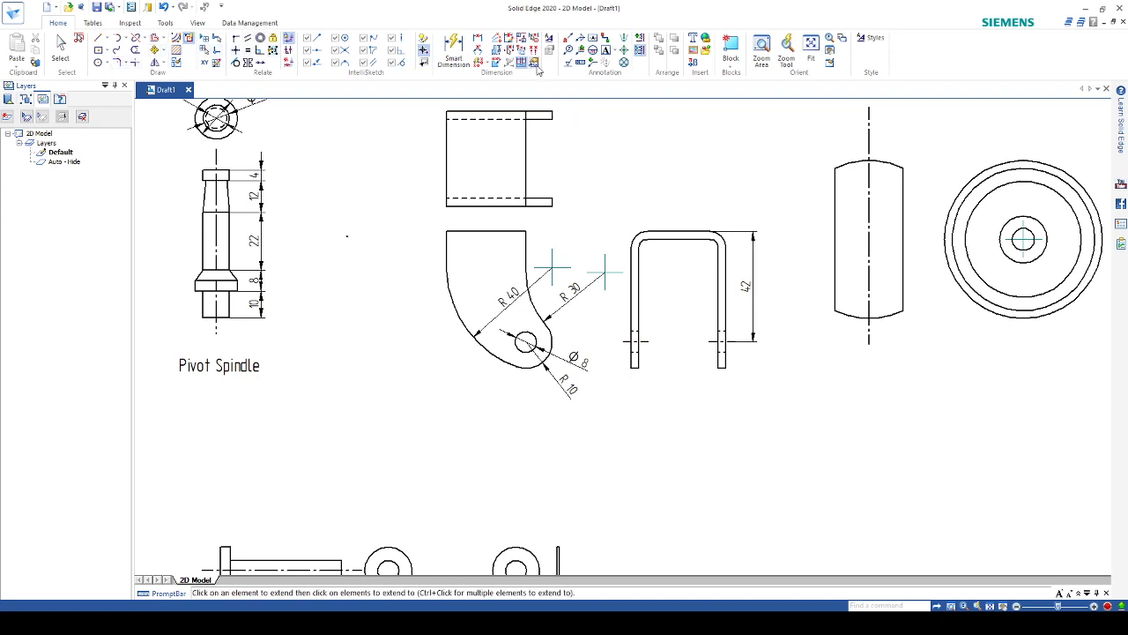
click(478, 41)
scroll(728, 383, up, 6)
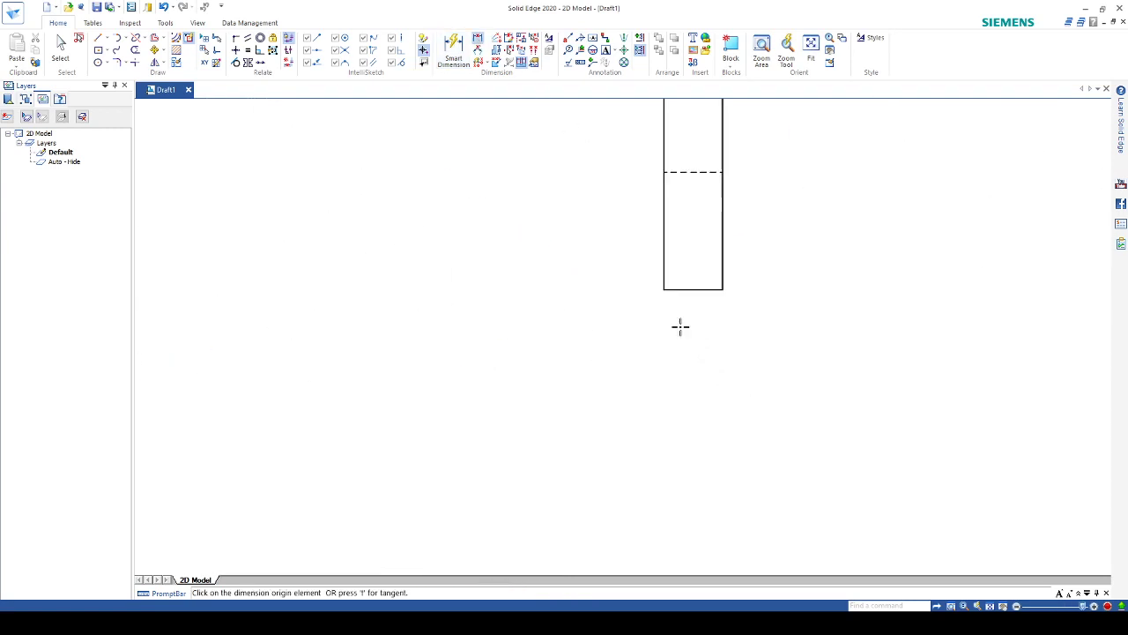
click(665, 288)
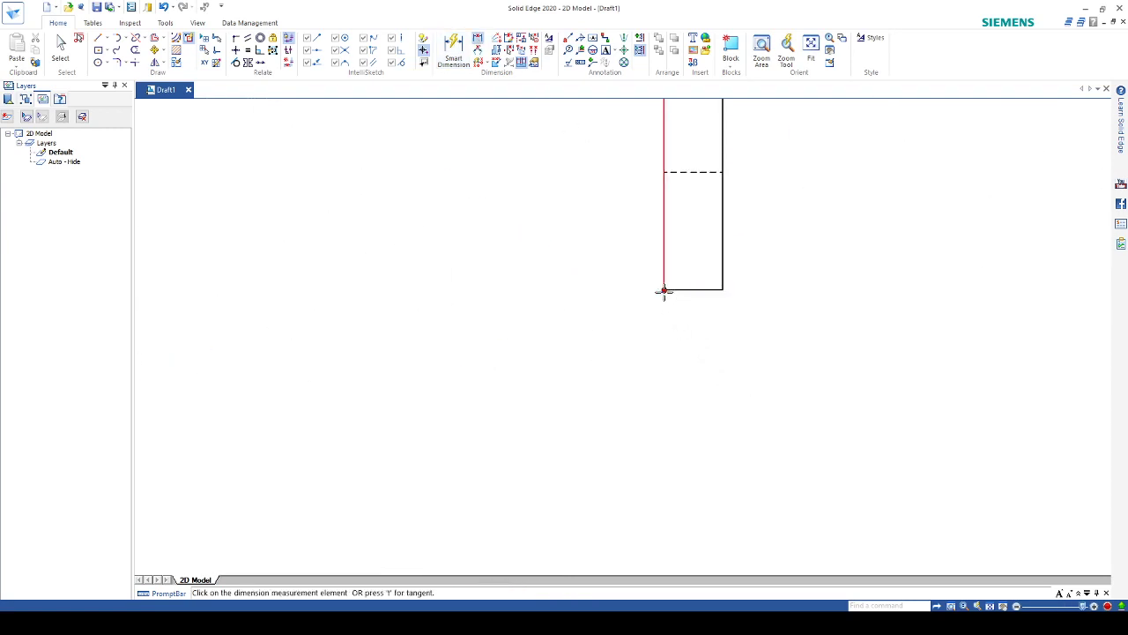
click(723, 290)
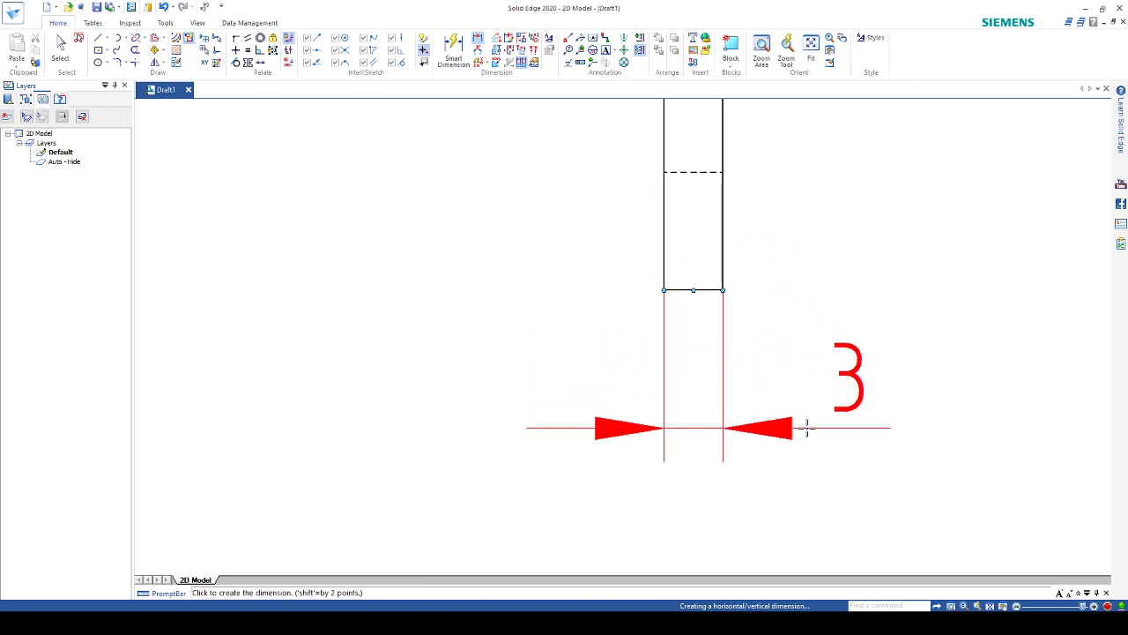
click(809, 428)
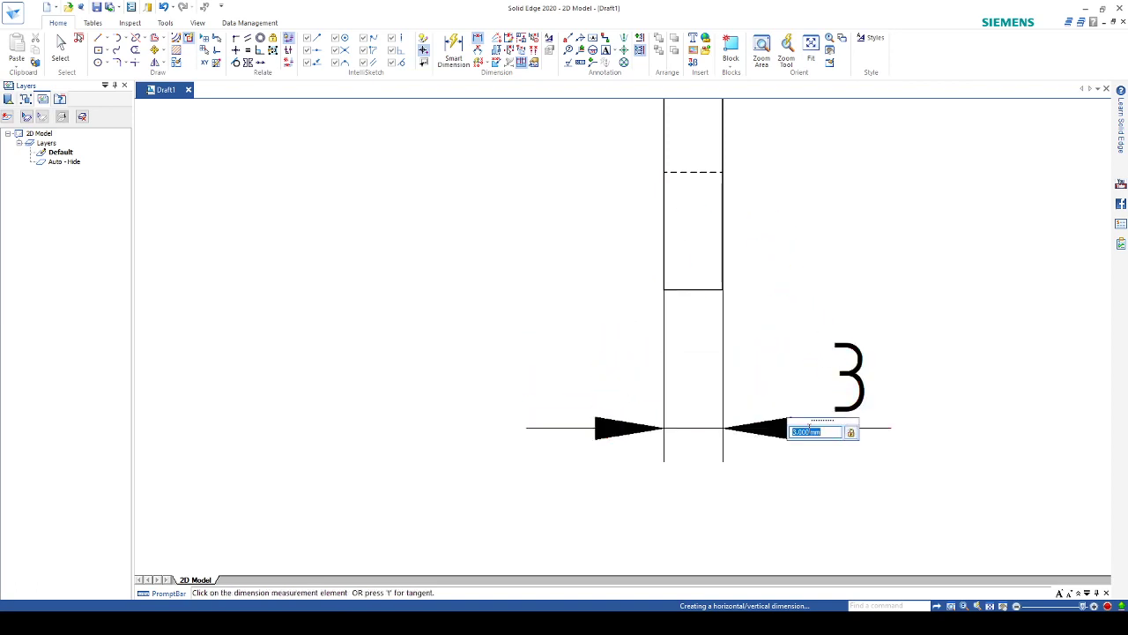
Try to change the right leg's thickness dimension to 3 TYP
click(833, 432)
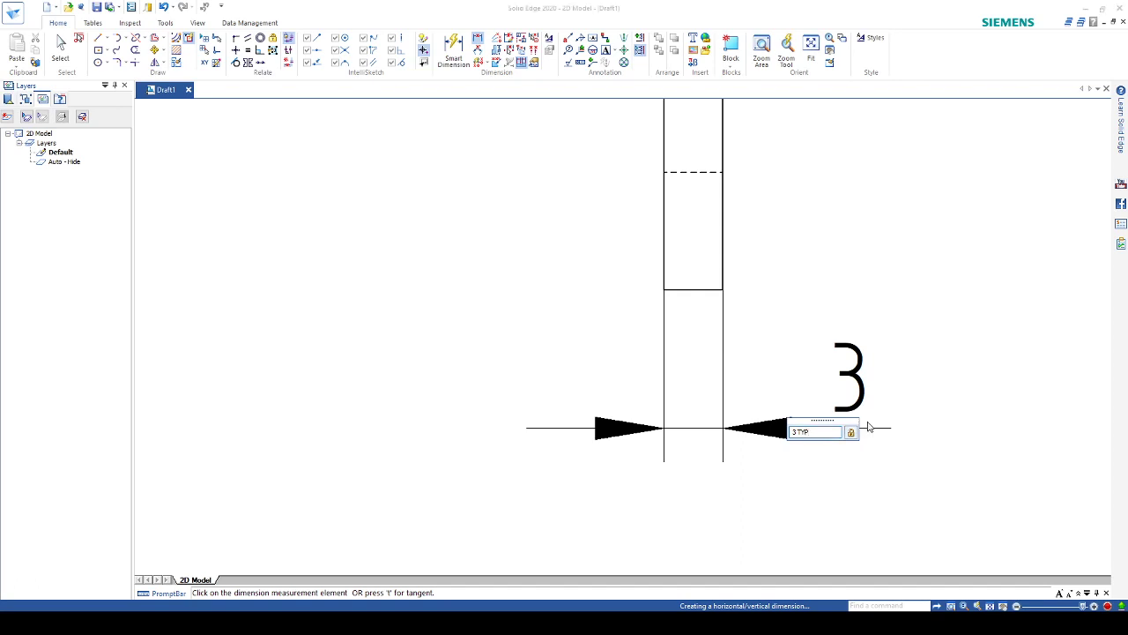
click(615, 334)
click(898, 381)
Dimension the radii of the U-shaped view's inner right corner arc and outer left corner arc
scroll(773, 390, down, 6)
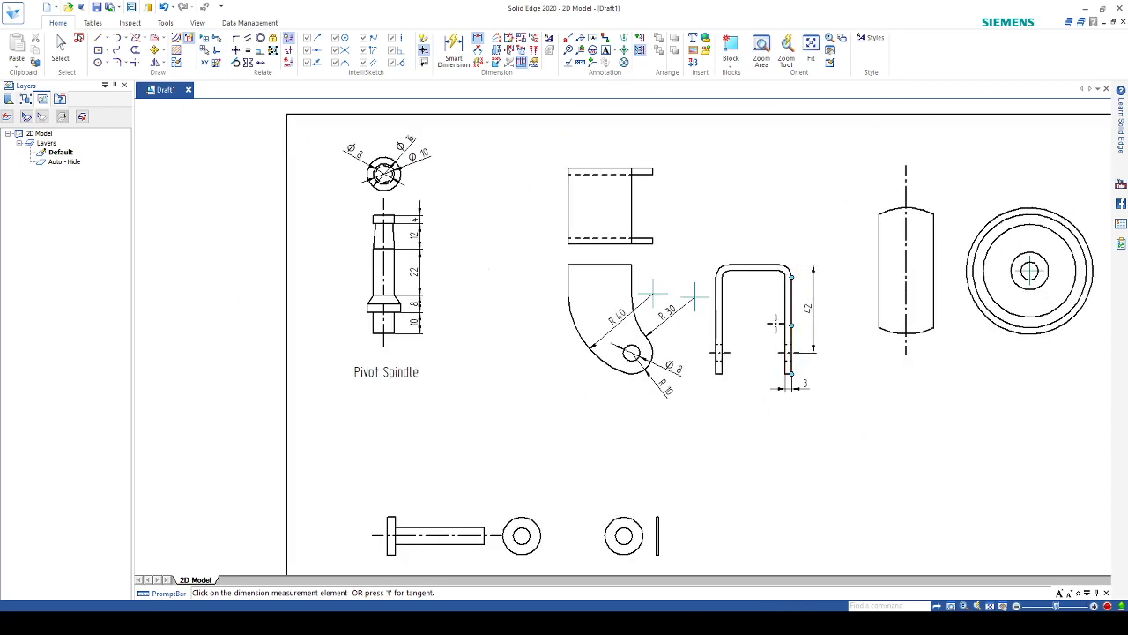
scroll(796, 265, up, 5)
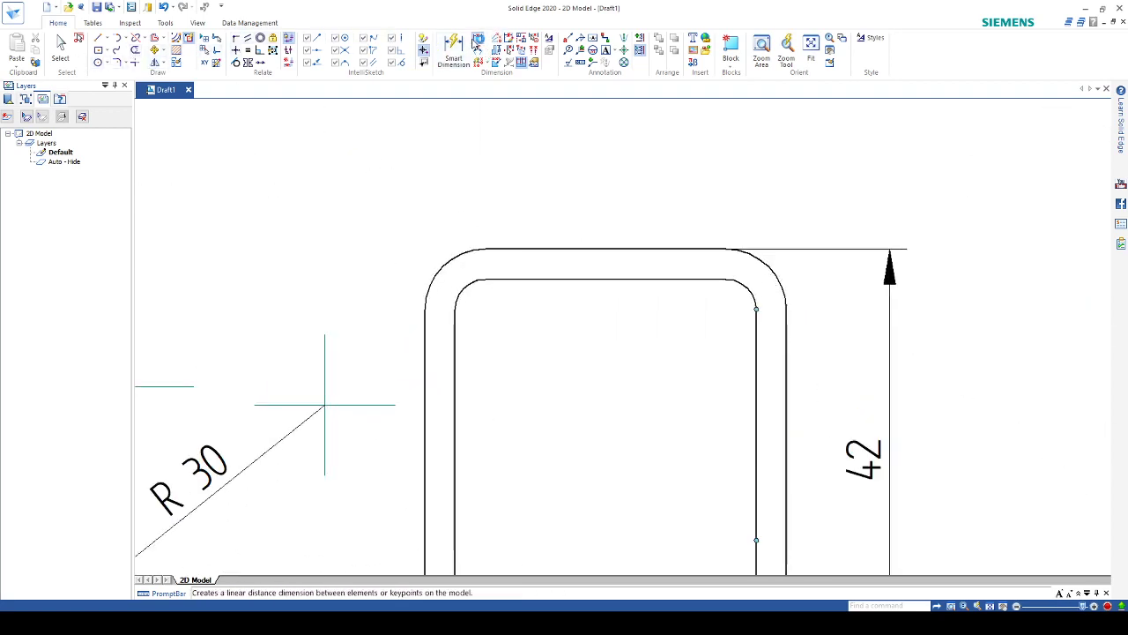
click(462, 48)
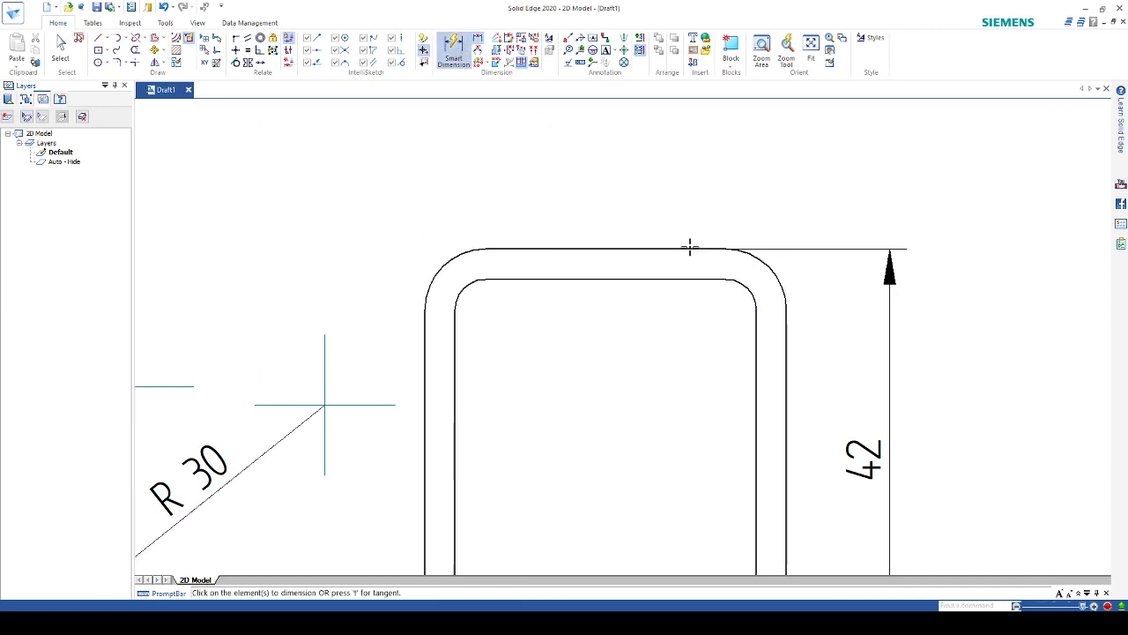
click(743, 288)
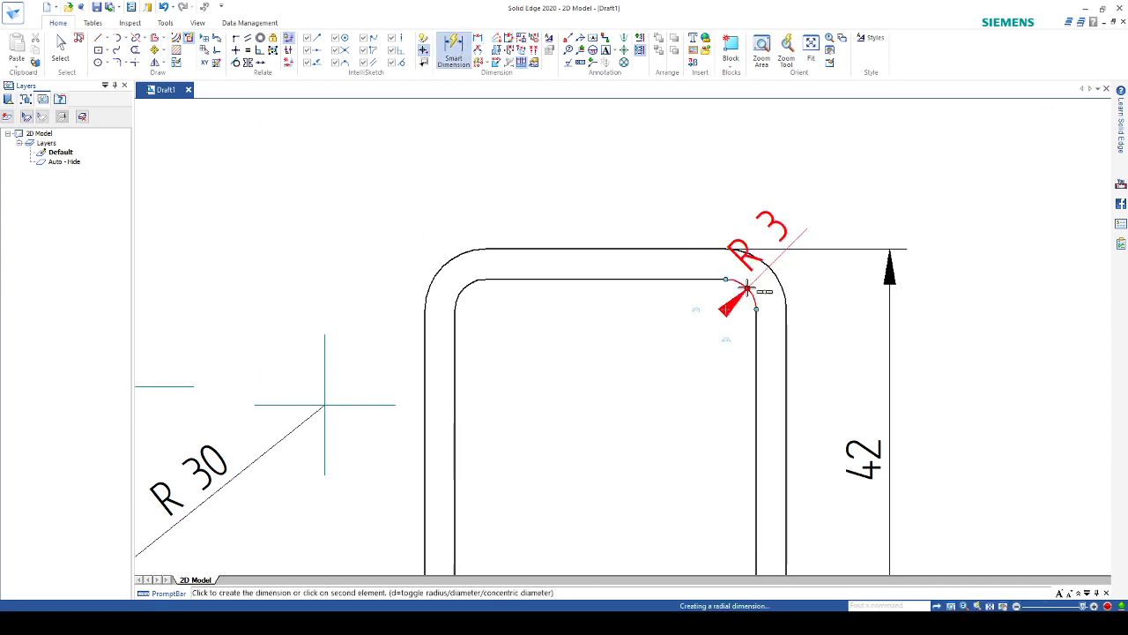
click(703, 342)
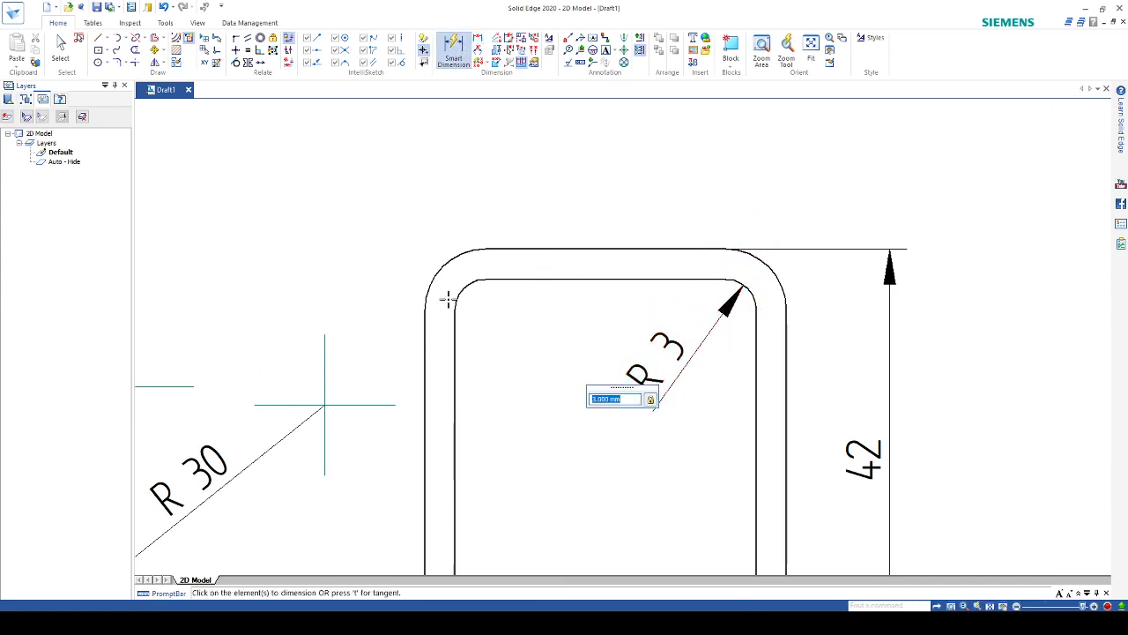
click(440, 264)
click(381, 234)
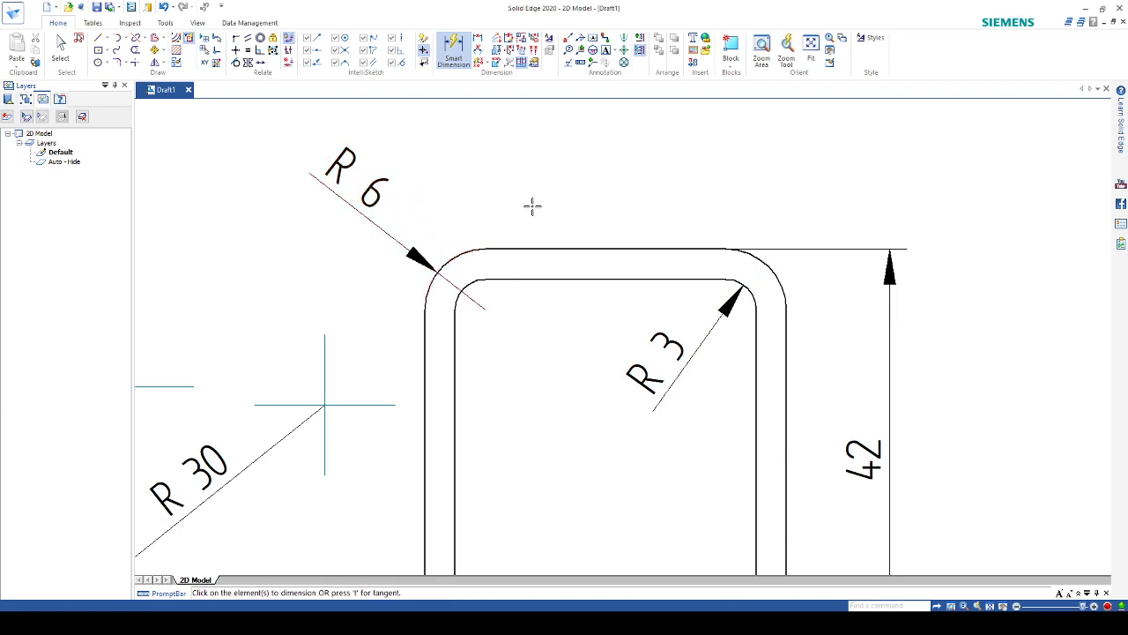
Dimension the inner gap between the U-shaped view's legs and the left leg's thickness, in line with the right leg's thickness dimension
scroll(533, 206, down, 5)
scroll(501, 180, up, 3)
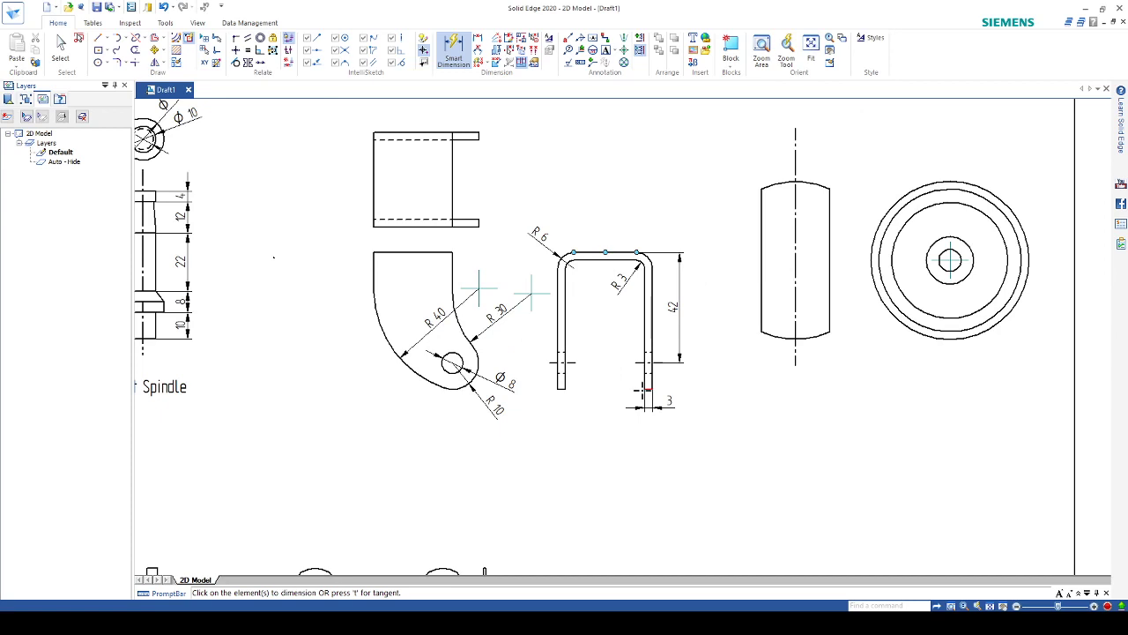
click(477, 39)
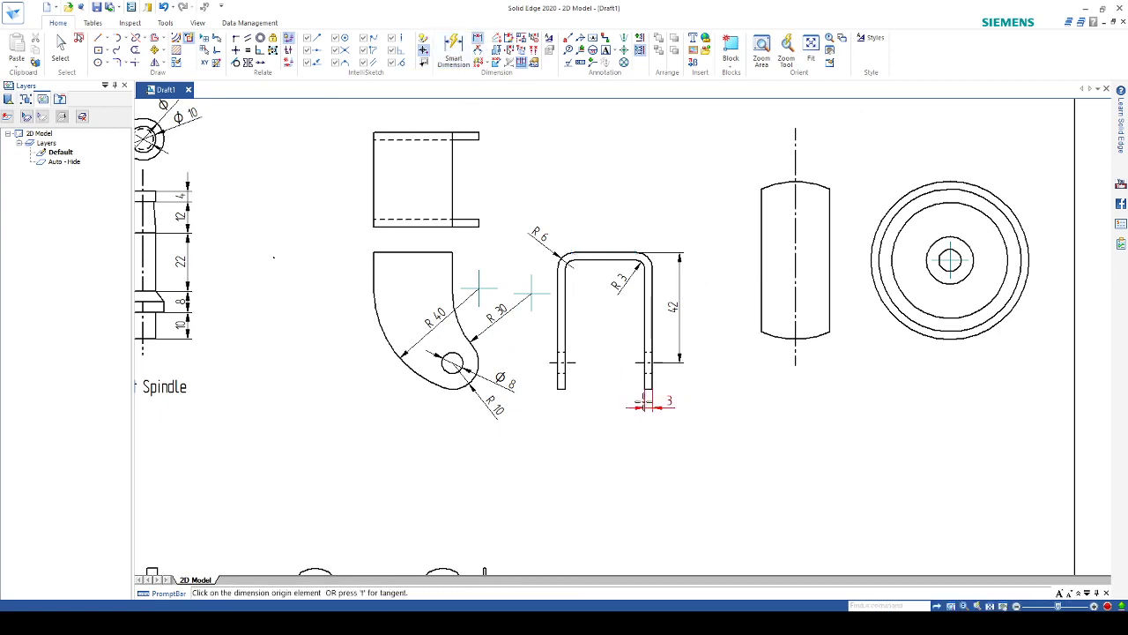
scroll(639, 386, up, 3)
click(649, 373)
click(395, 372)
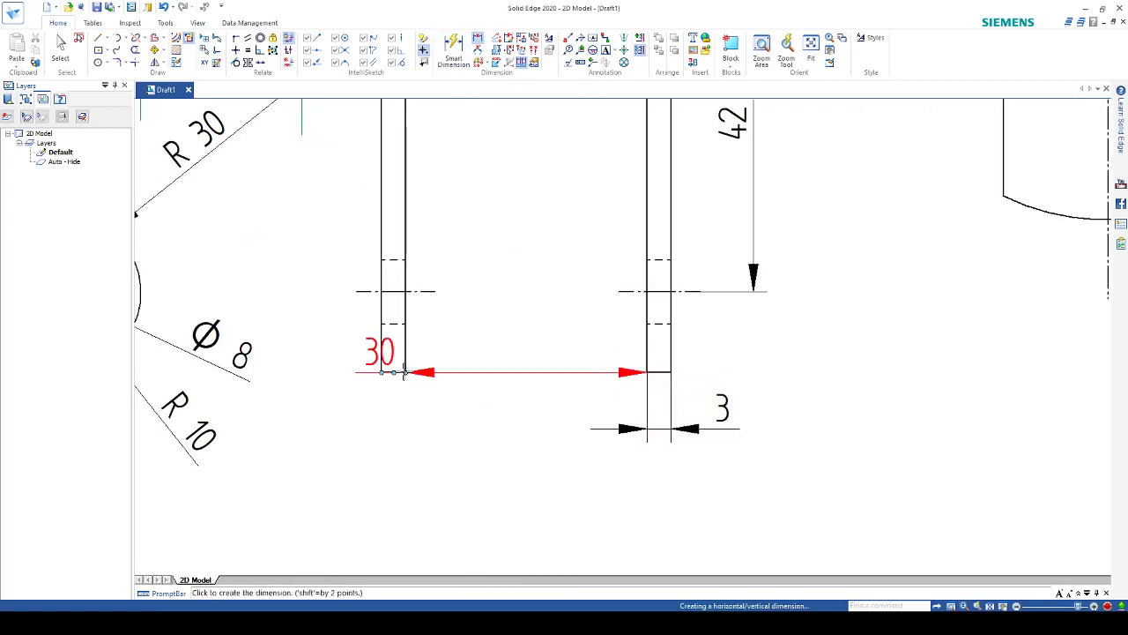
click(407, 429)
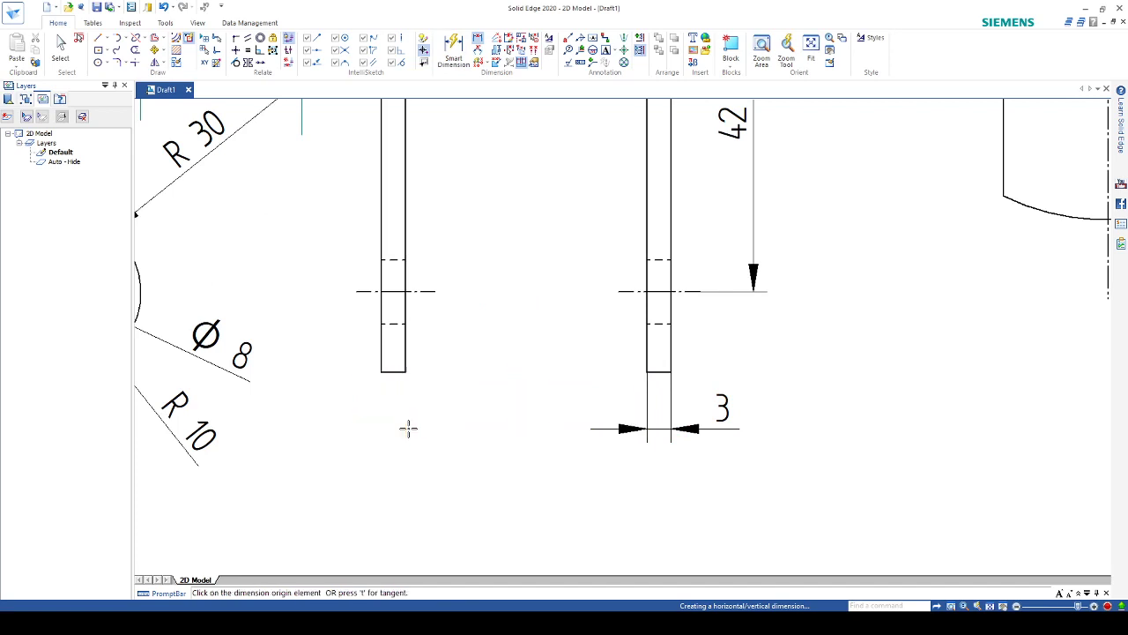
click(384, 373)
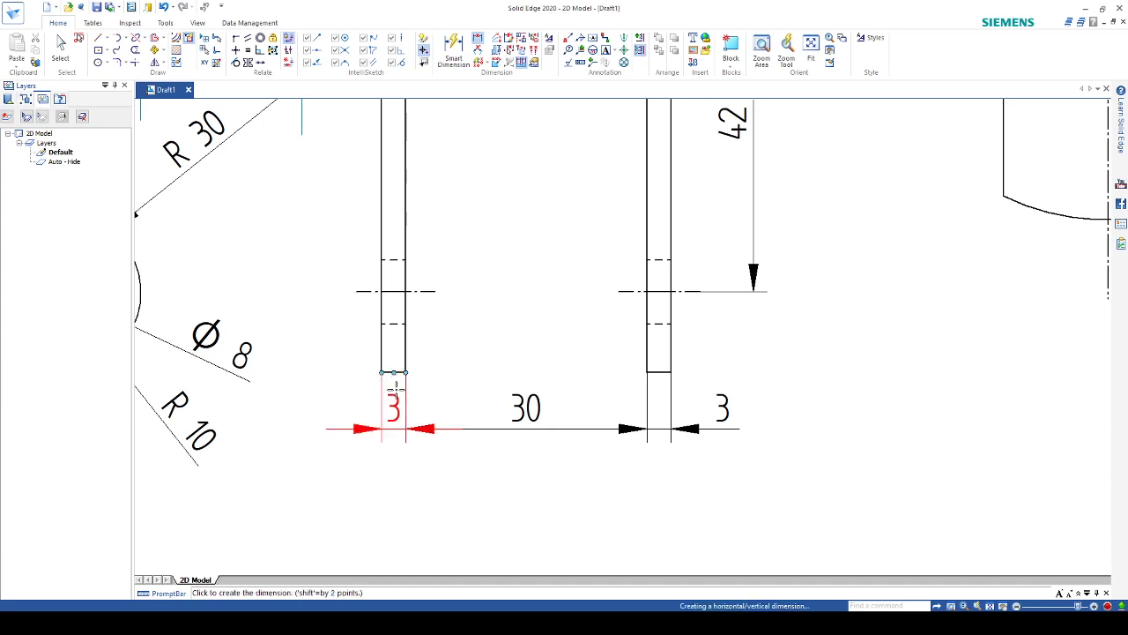
click(394, 388)
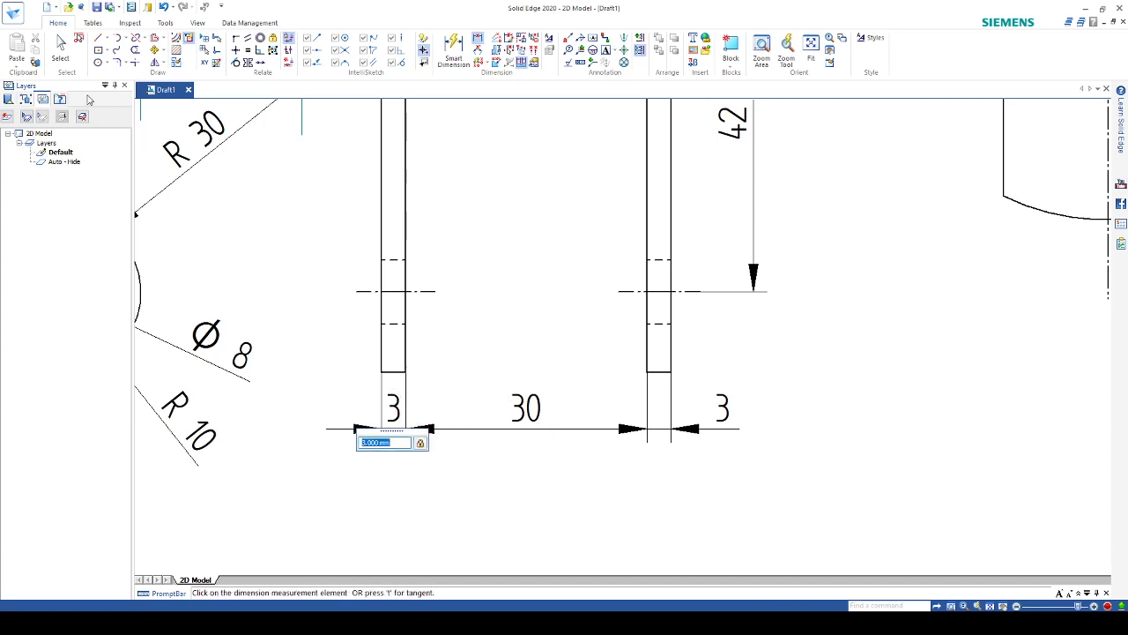
Move the right leg's thickness dimension text between its extension lines
click(59, 49)
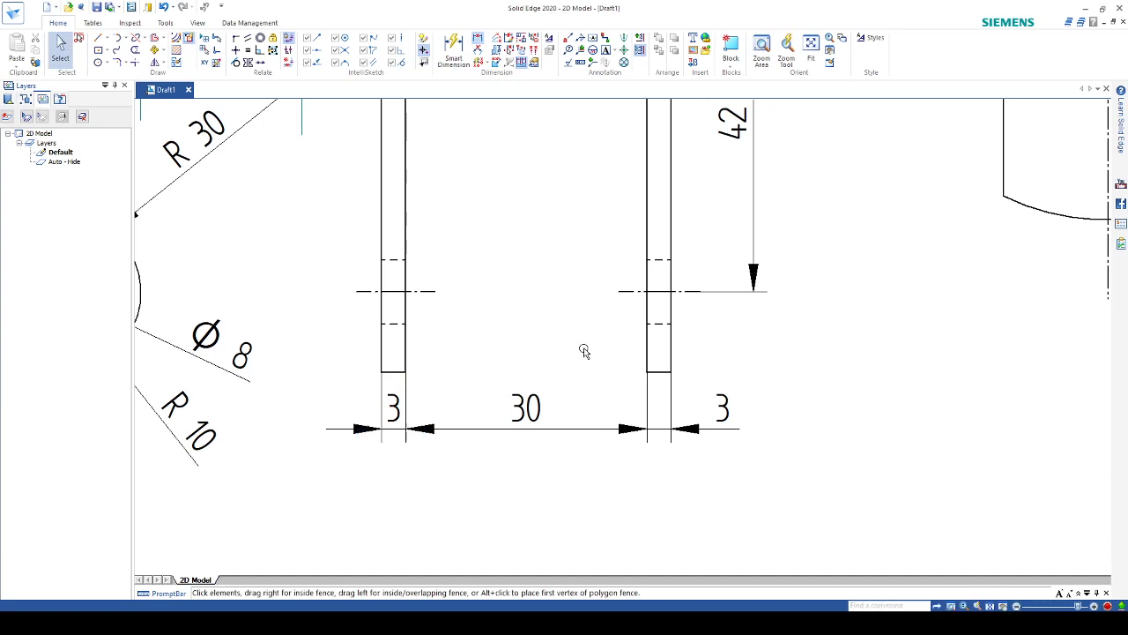
click(723, 409)
drag(722, 403, 659, 407)
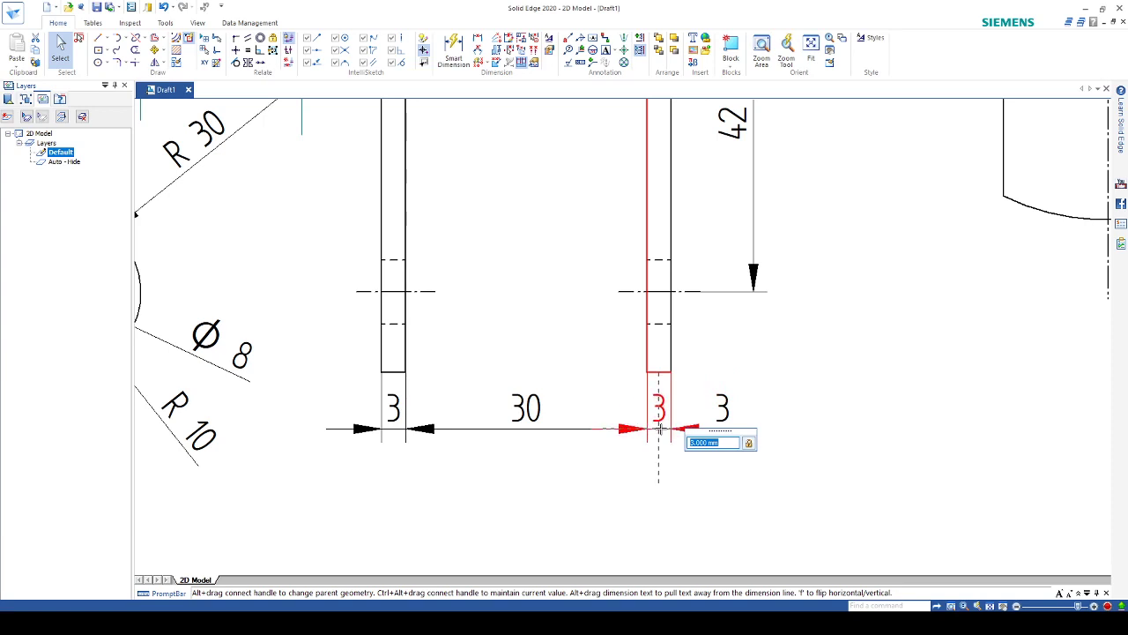
key(Escape)
scroll(724, 411, down, 5)
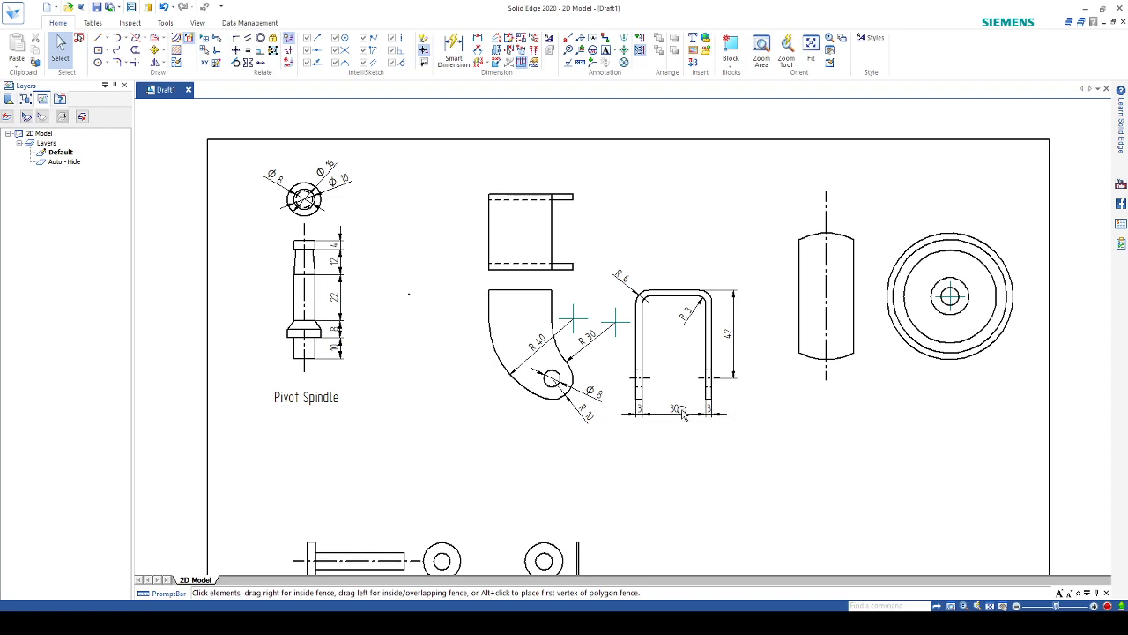
scroll(553, 375, up, 4)
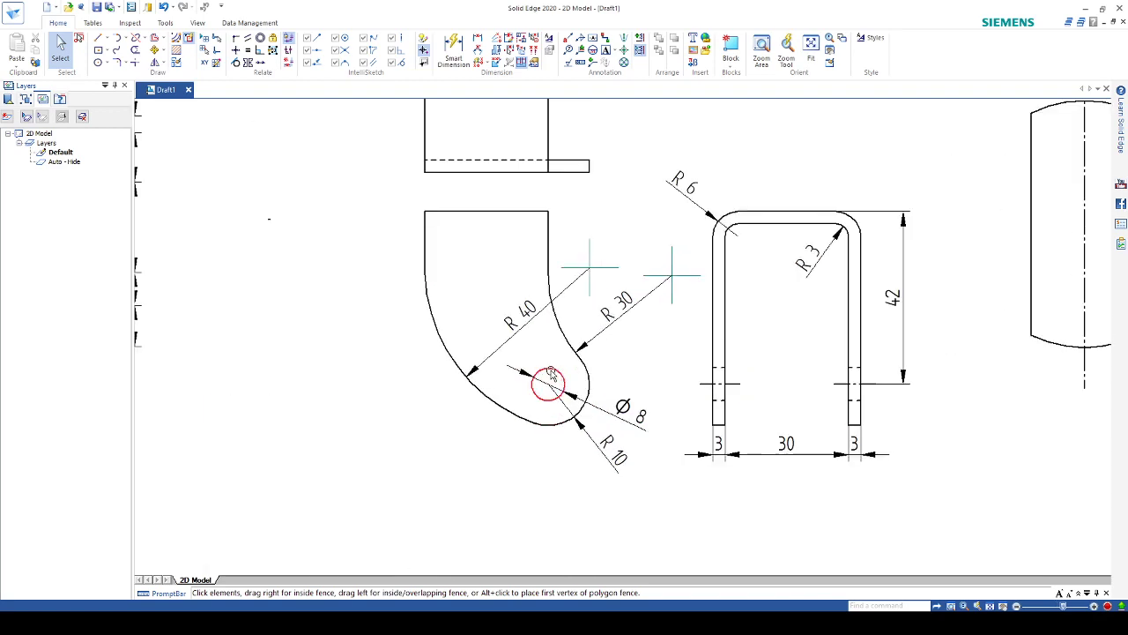
scroll(564, 370, down, 3)
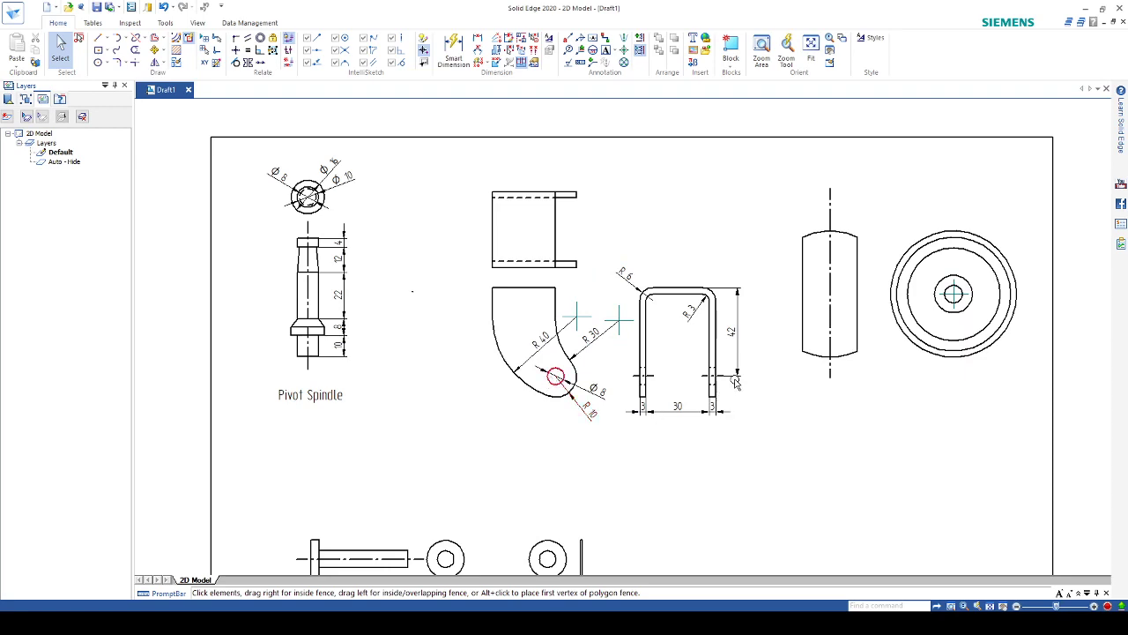
scroll(855, 312, up, 3)
scroll(868, 351, down, 4)
Dimension the radius of the lower arc on the wheel's side view, placing the text outside below the arc
scroll(892, 337, up, 3)
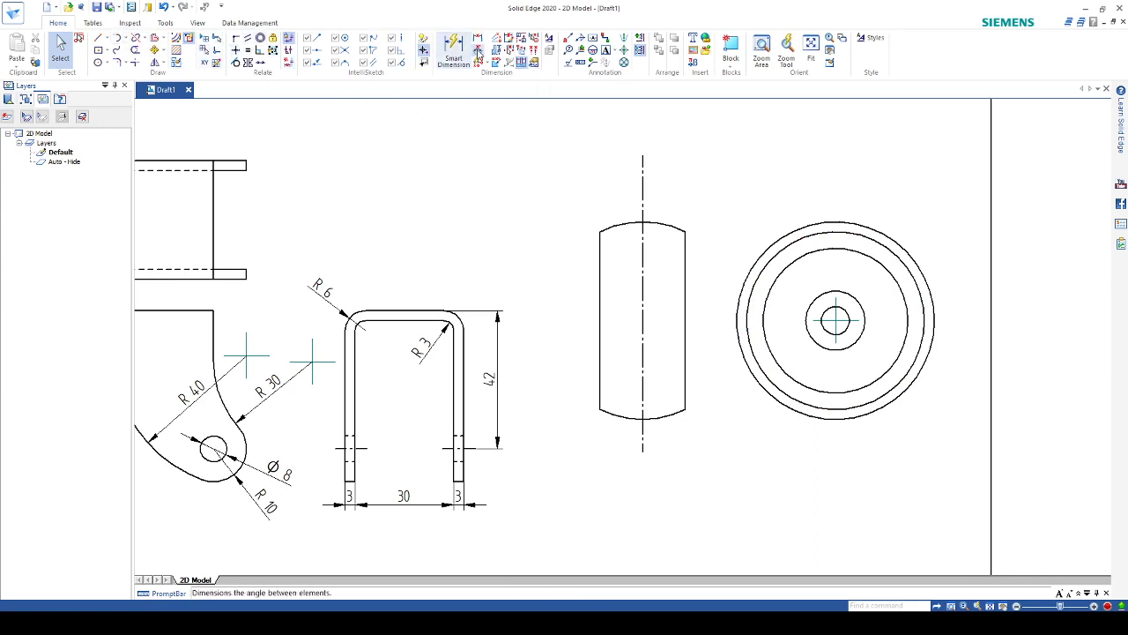
click(453, 51)
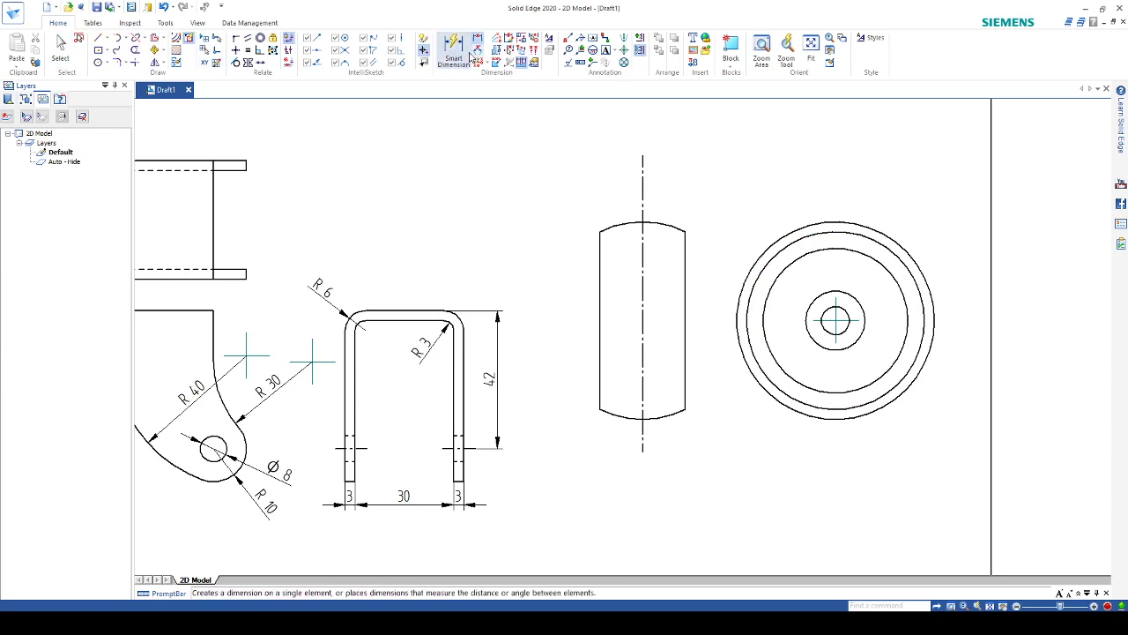
click(672, 412)
click(703, 490)
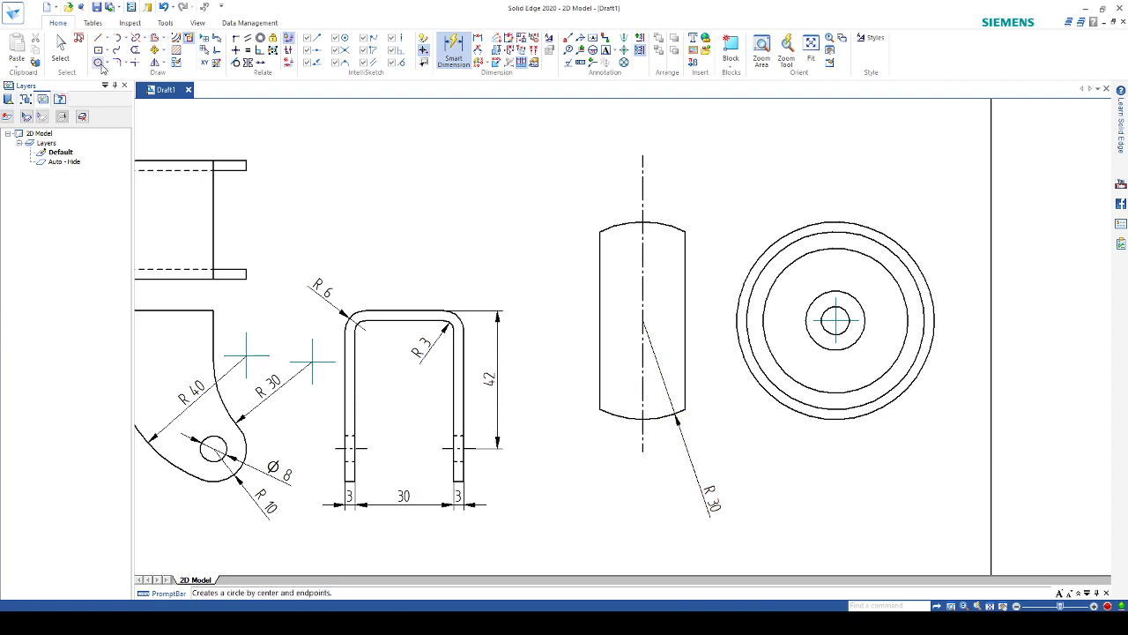
click(60, 49)
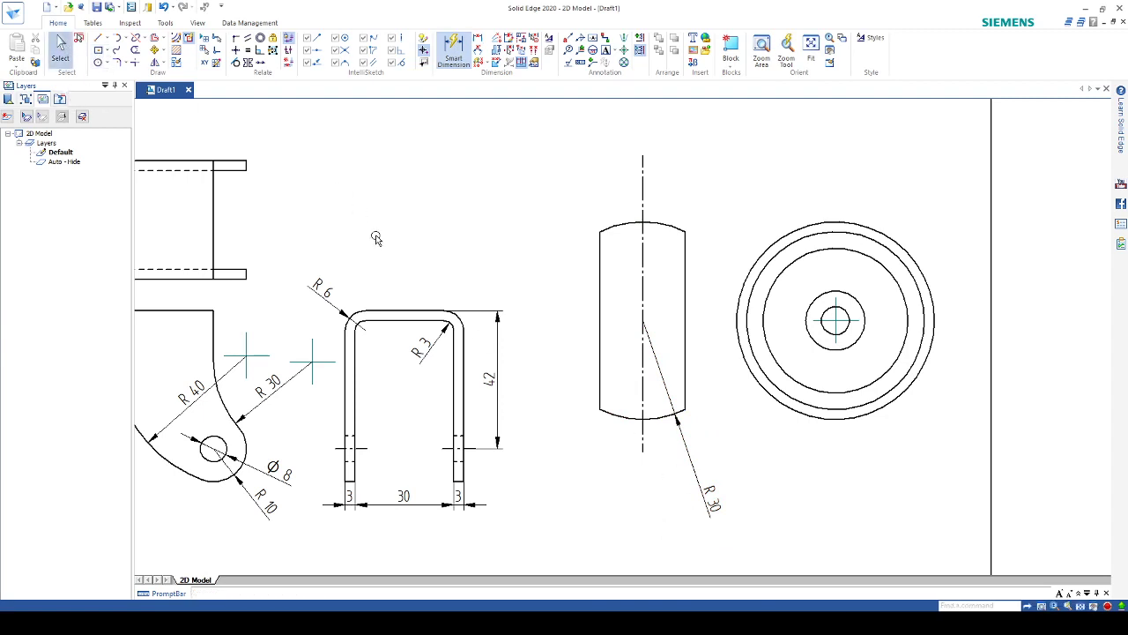
click(713, 498)
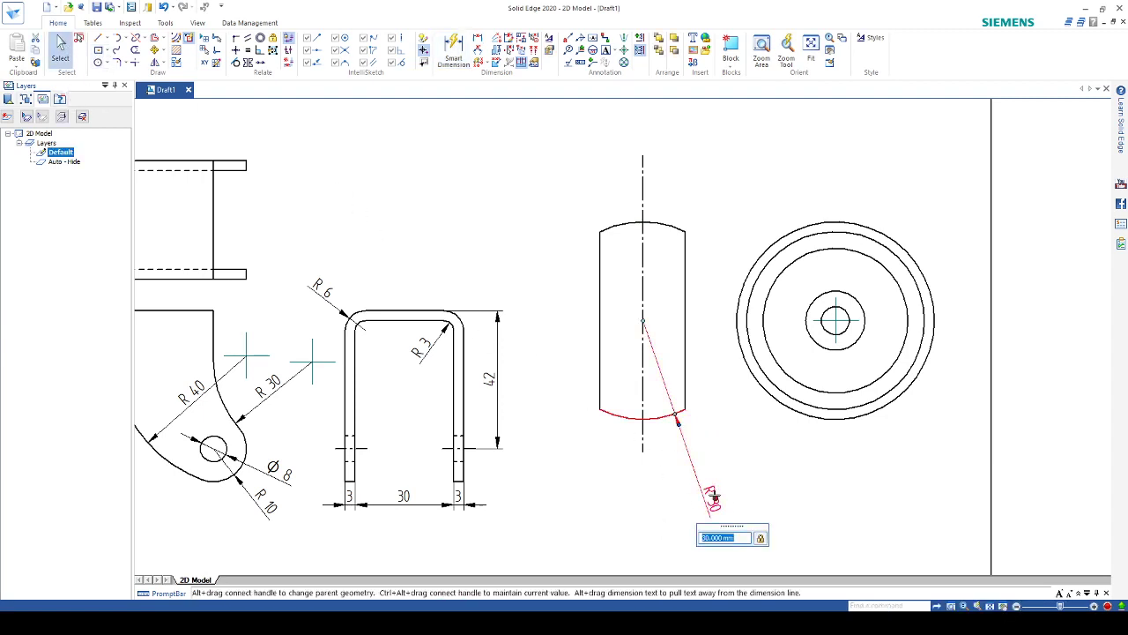
key(Escape)
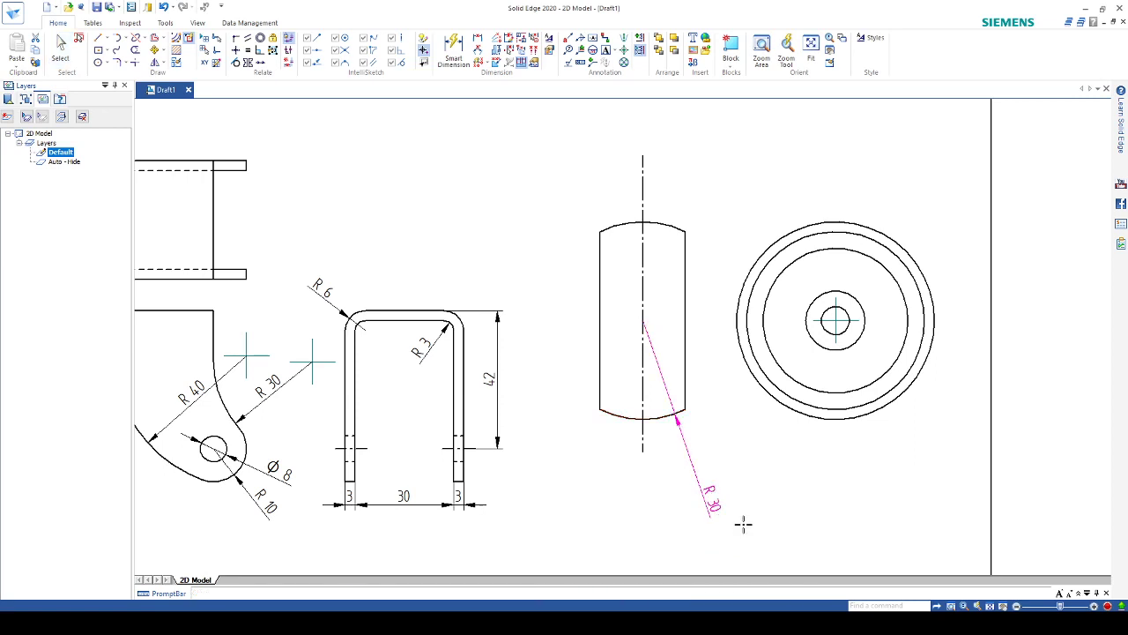
click(60, 44)
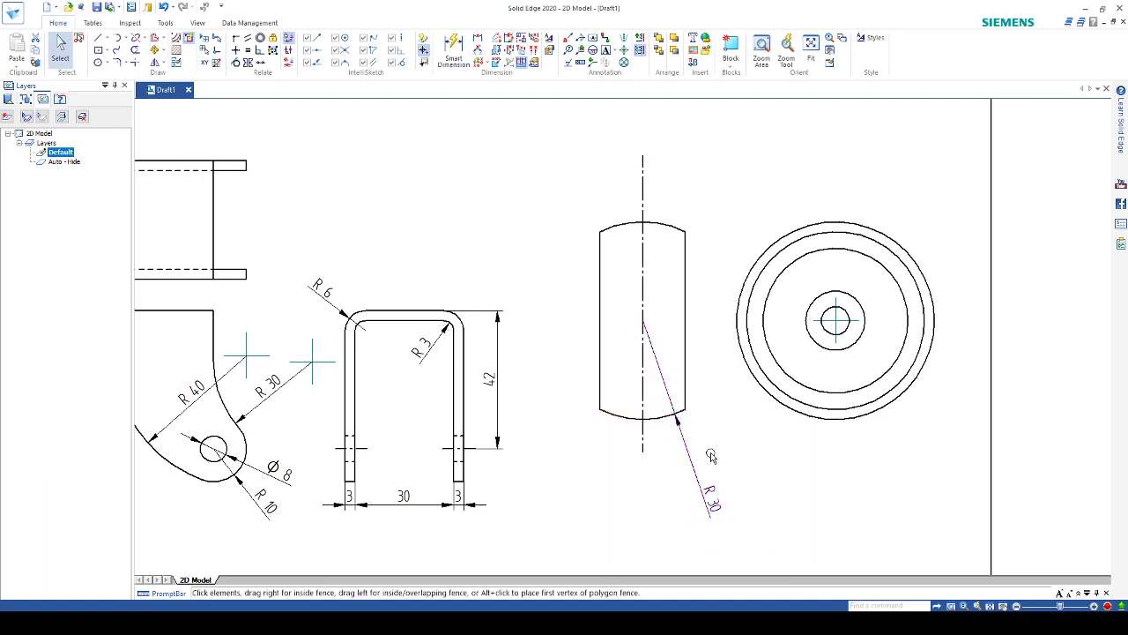
click(713, 497)
click(740, 536)
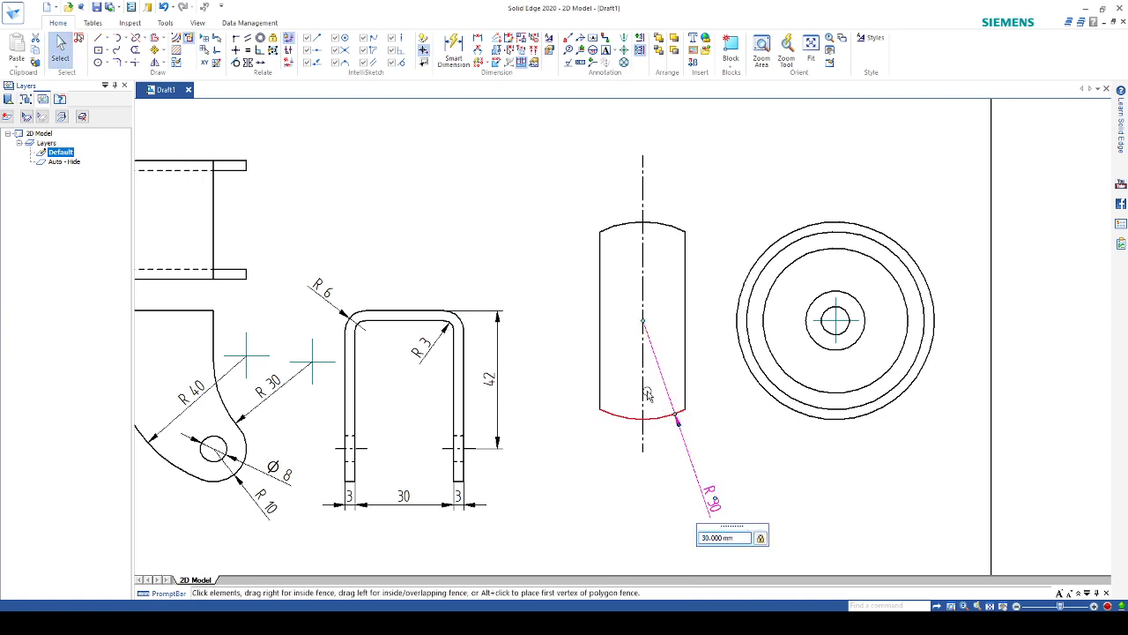
Place the text note "S60" beside the R 30 dimension below the wheel's side view
click(606, 52)
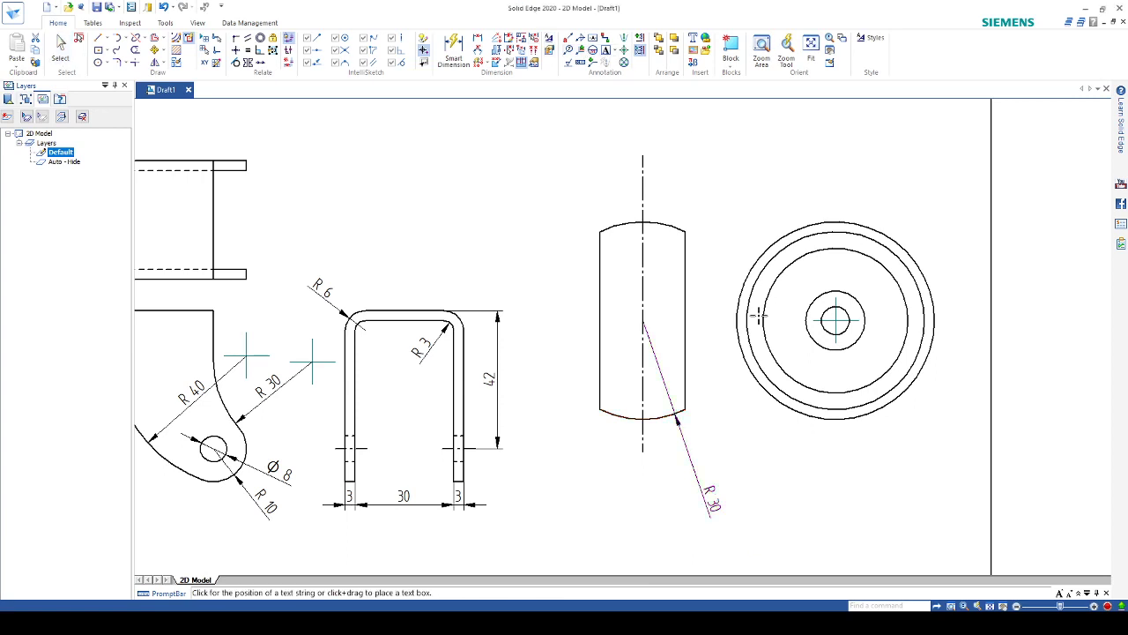
click(709, 447)
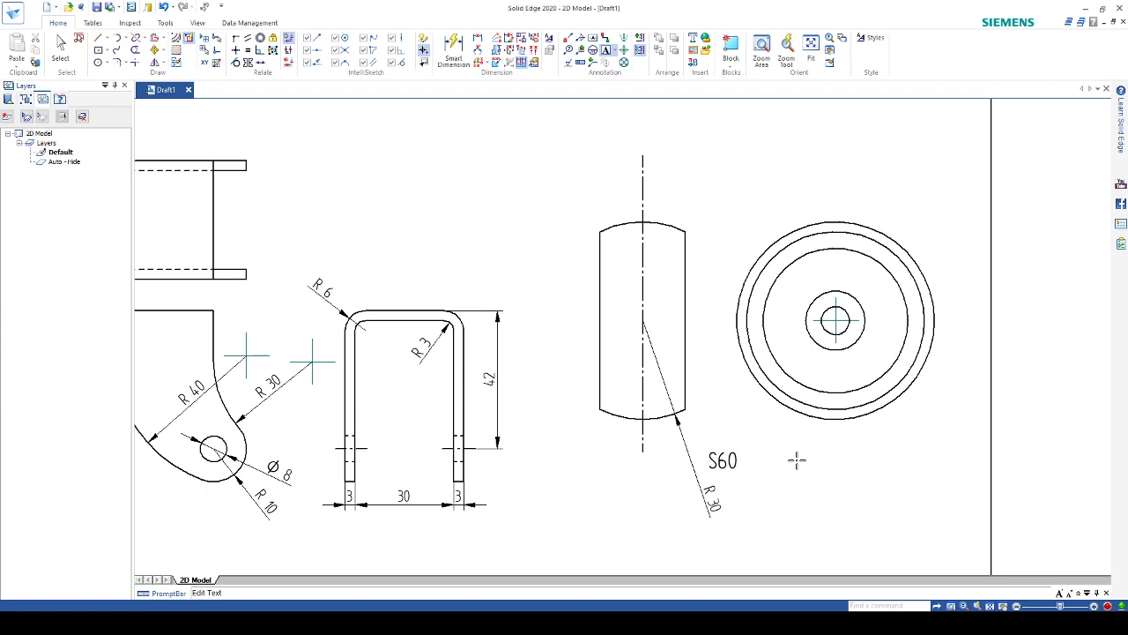
key(Return)
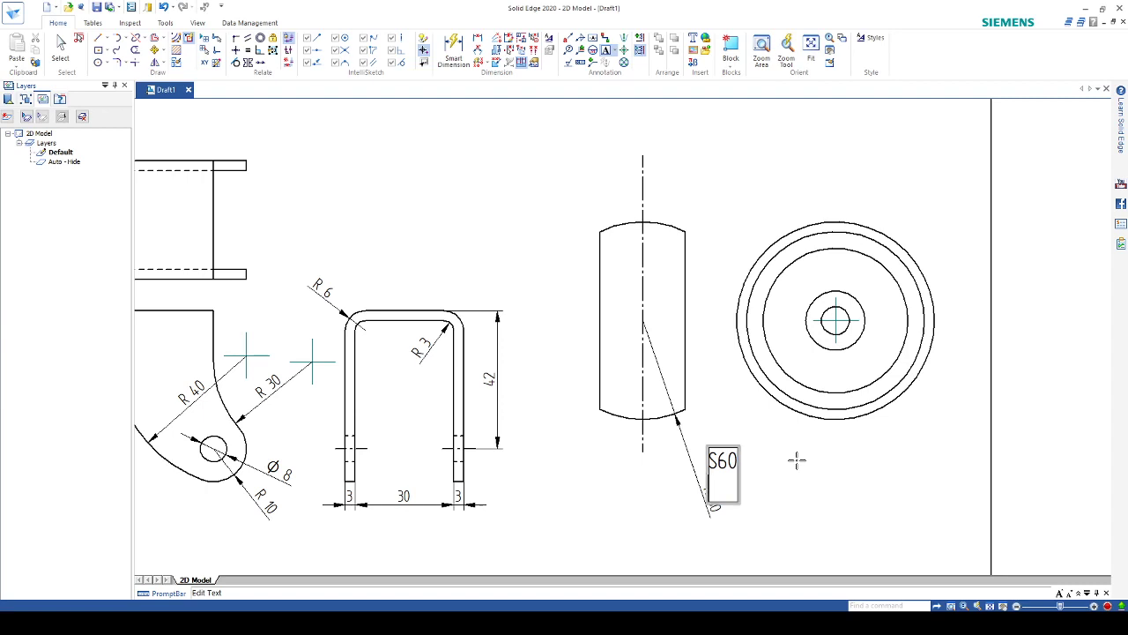
key(BackSpace)
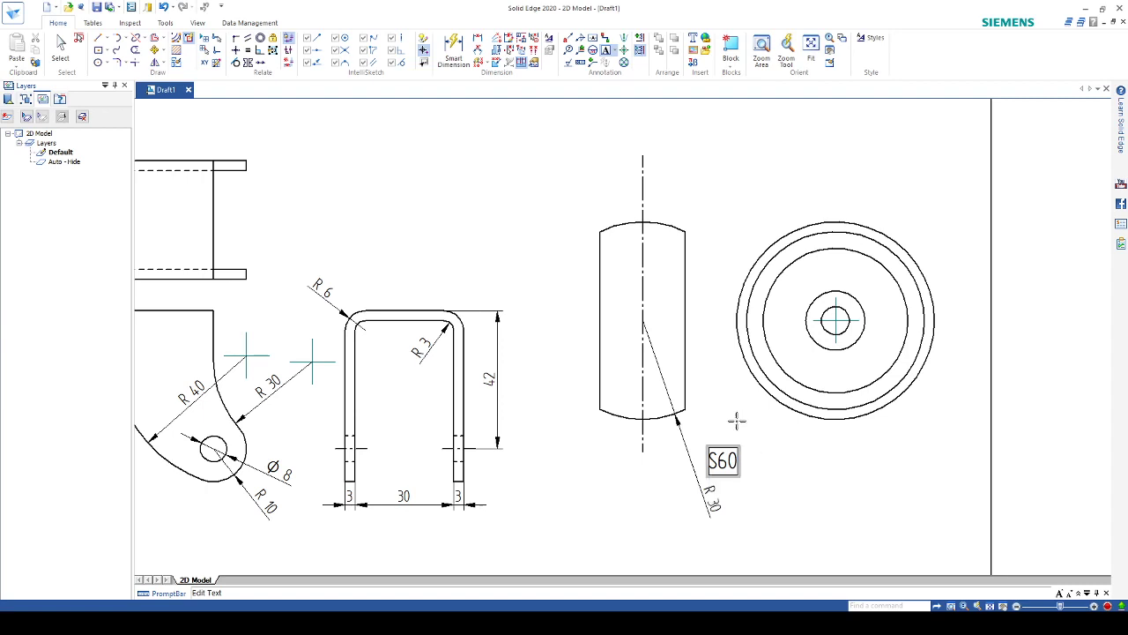
click(60, 49)
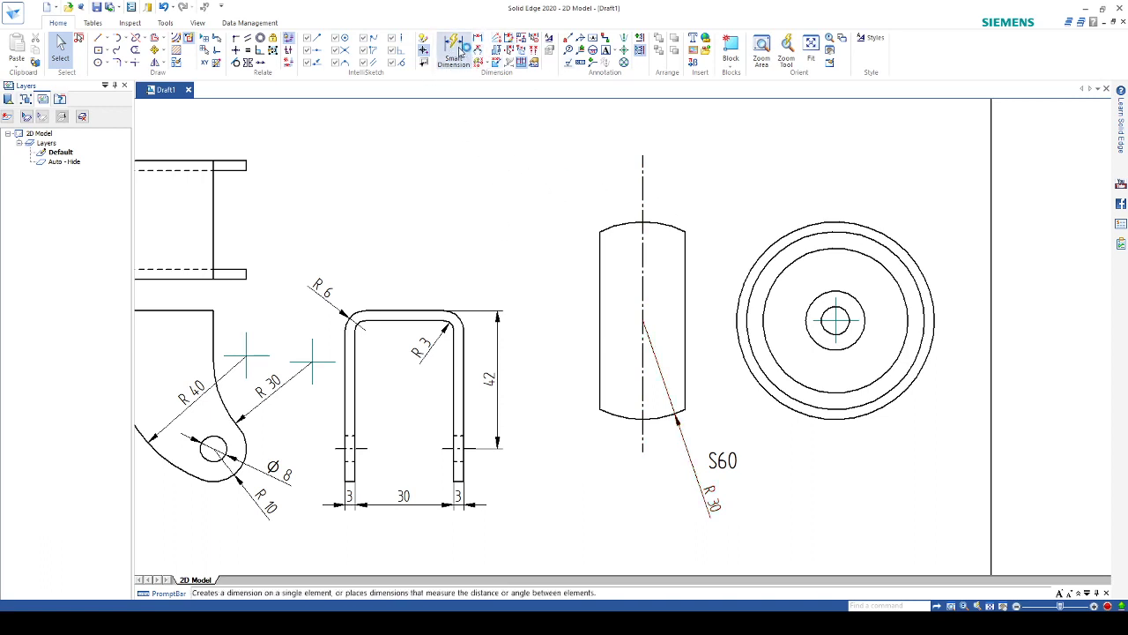
Dimension the diameters of the wheel front view's two innermost circles, placing both texts outside the wheel at its upper right
click(457, 52)
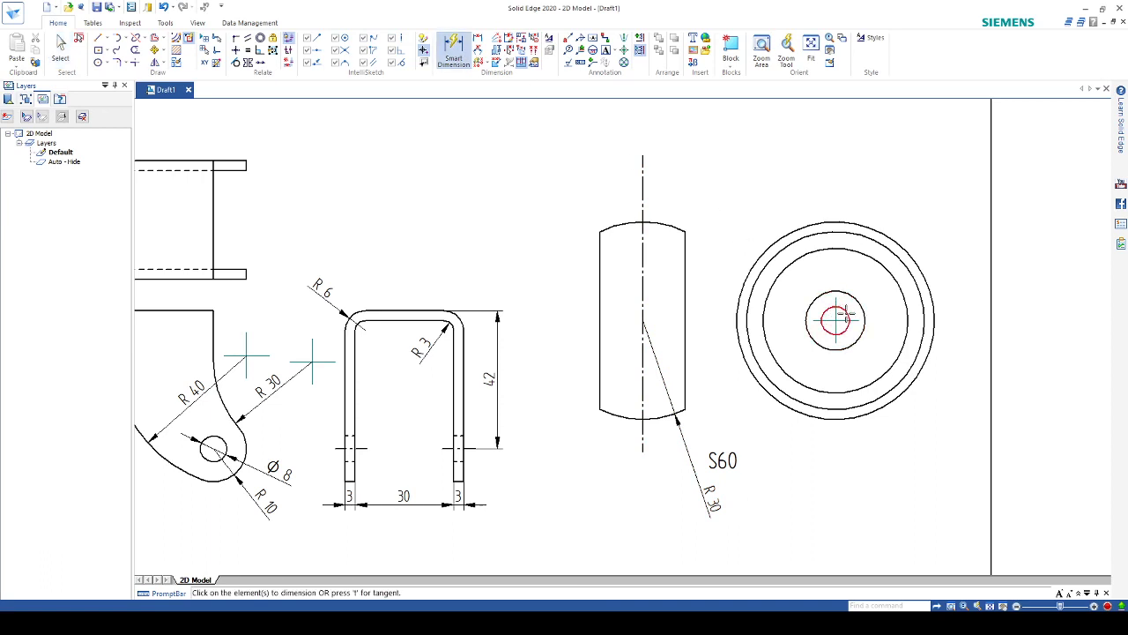
click(844, 314)
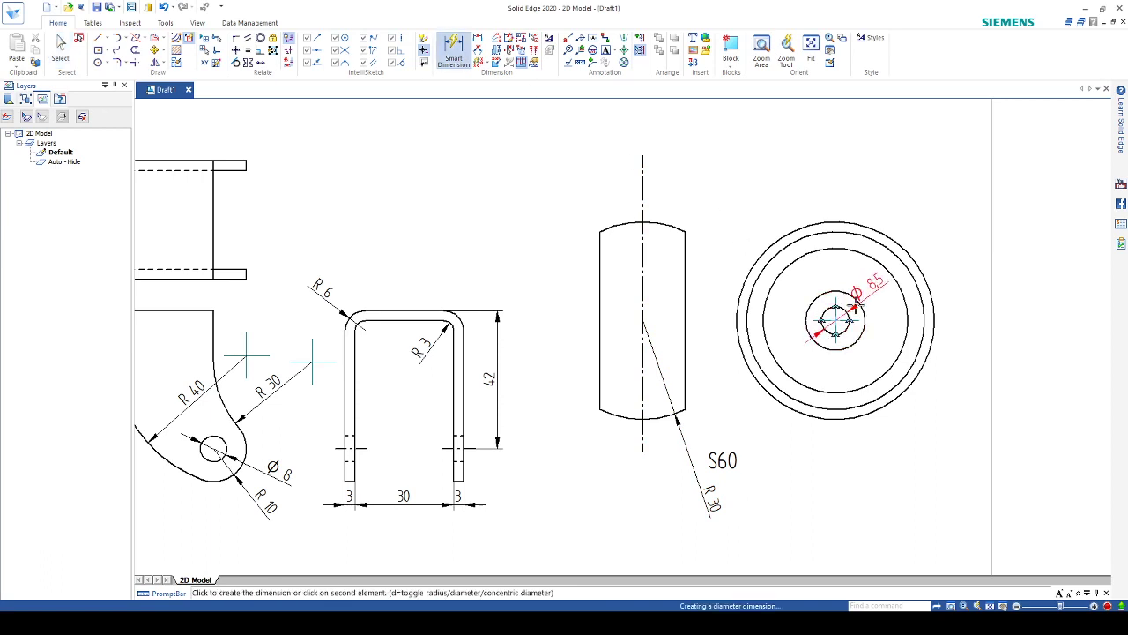
click(916, 220)
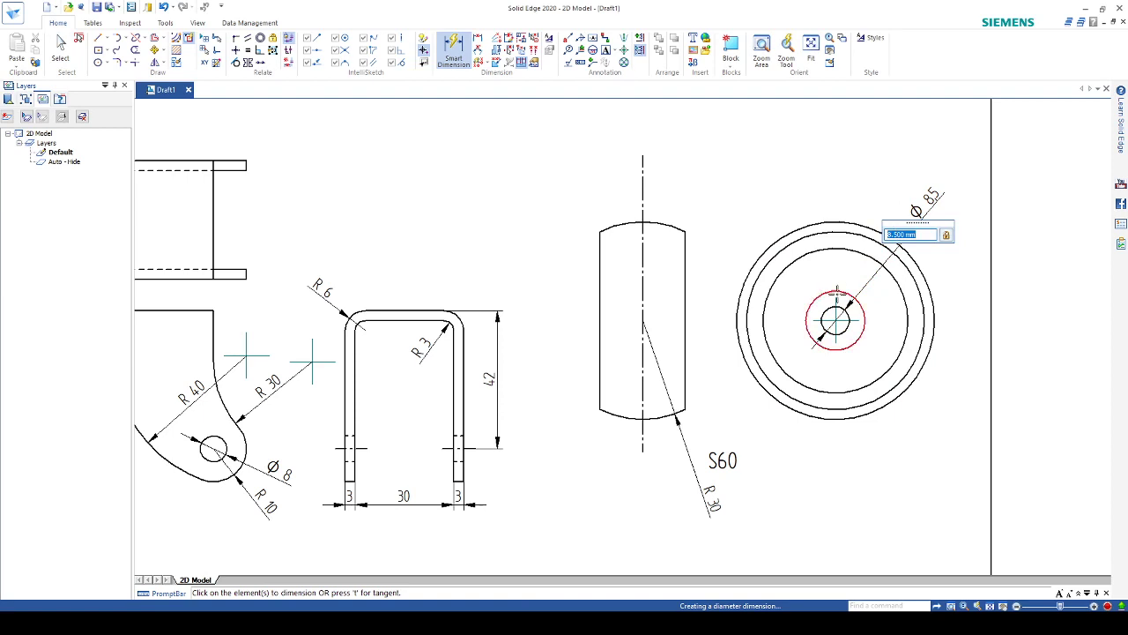
click(839, 292)
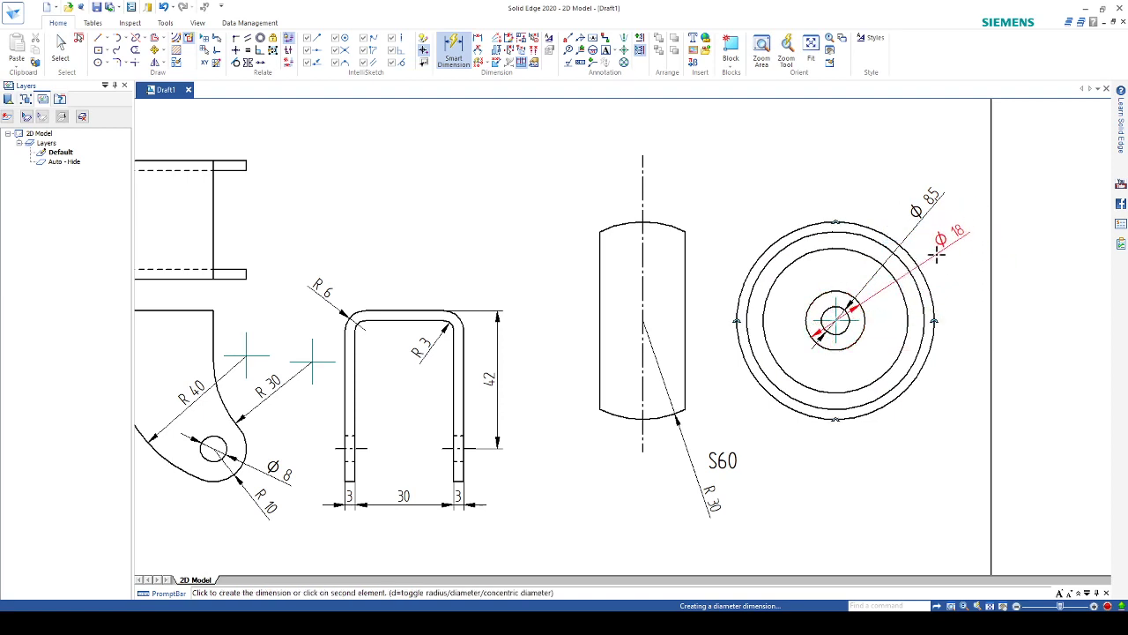
click(940, 275)
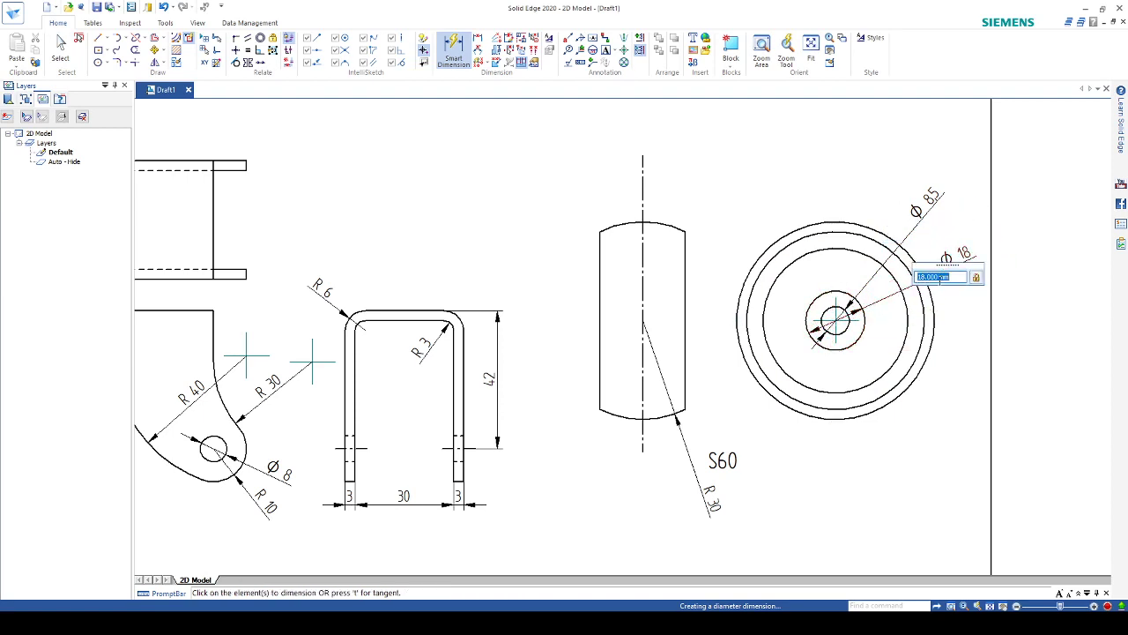
click(928, 365)
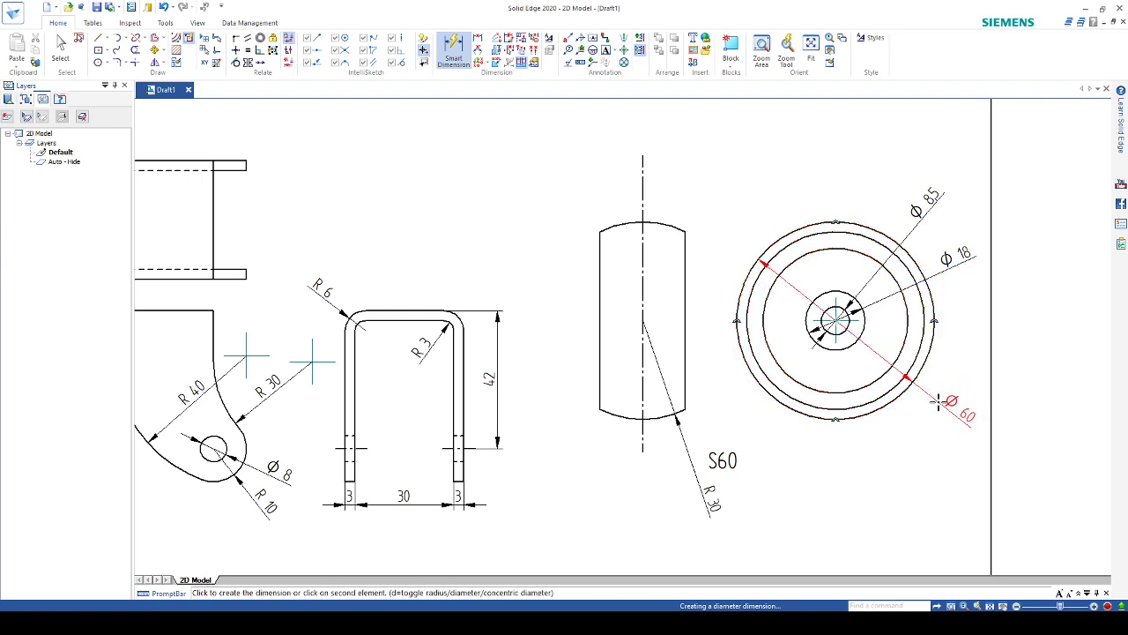
right_click(938, 402)
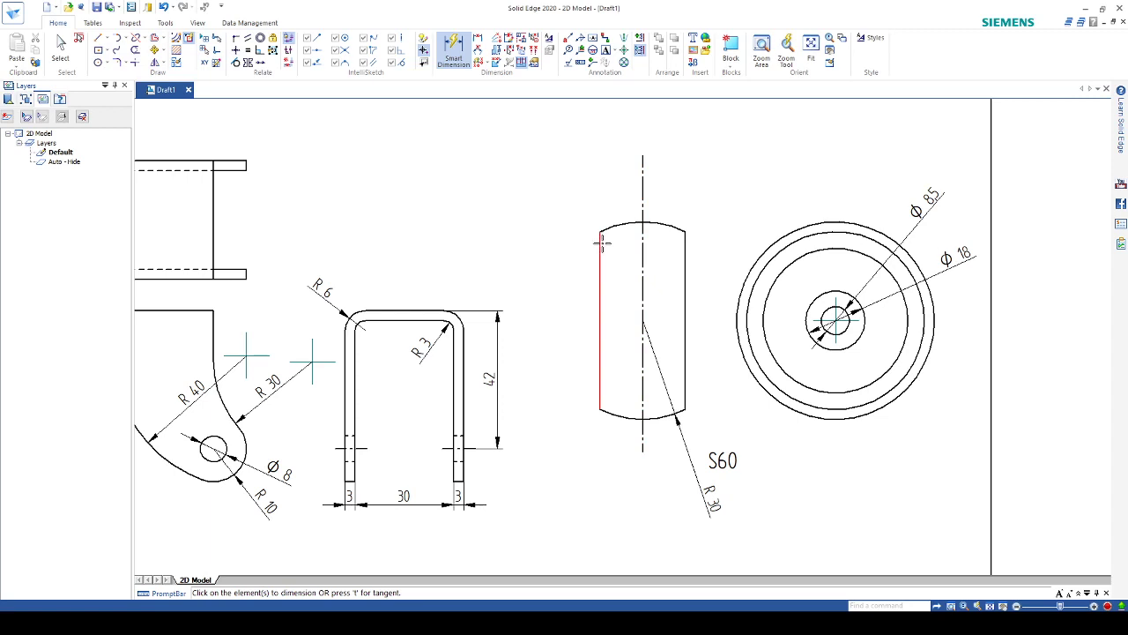
Dimension the overall width of the wheel's side view between its two vertical edges, placing the dimension below it
click(478, 39)
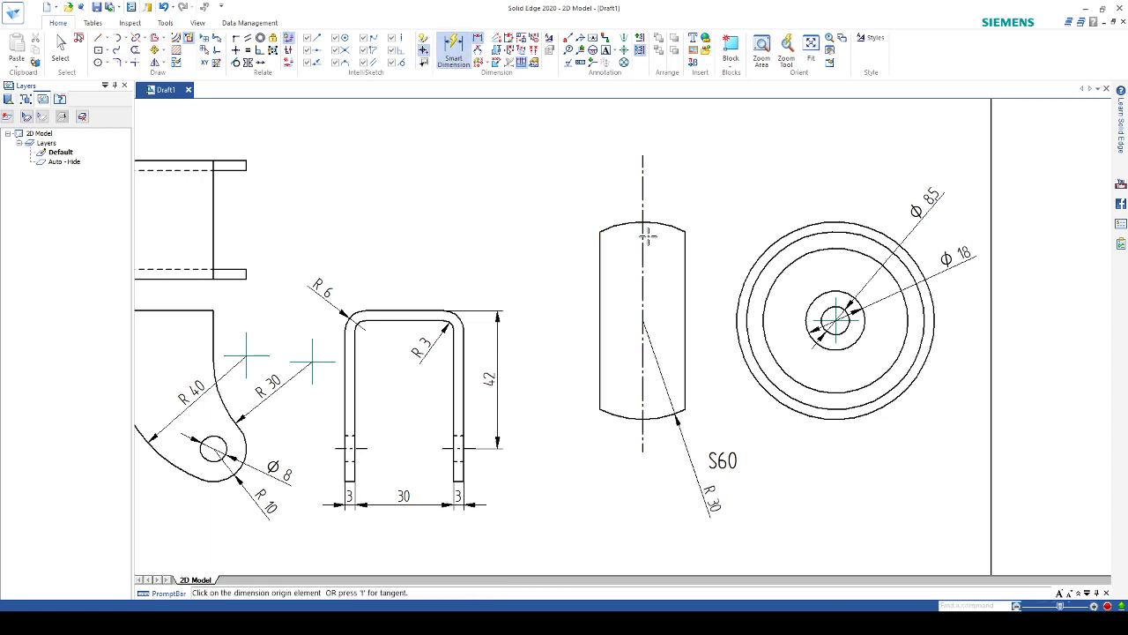
click(686, 254)
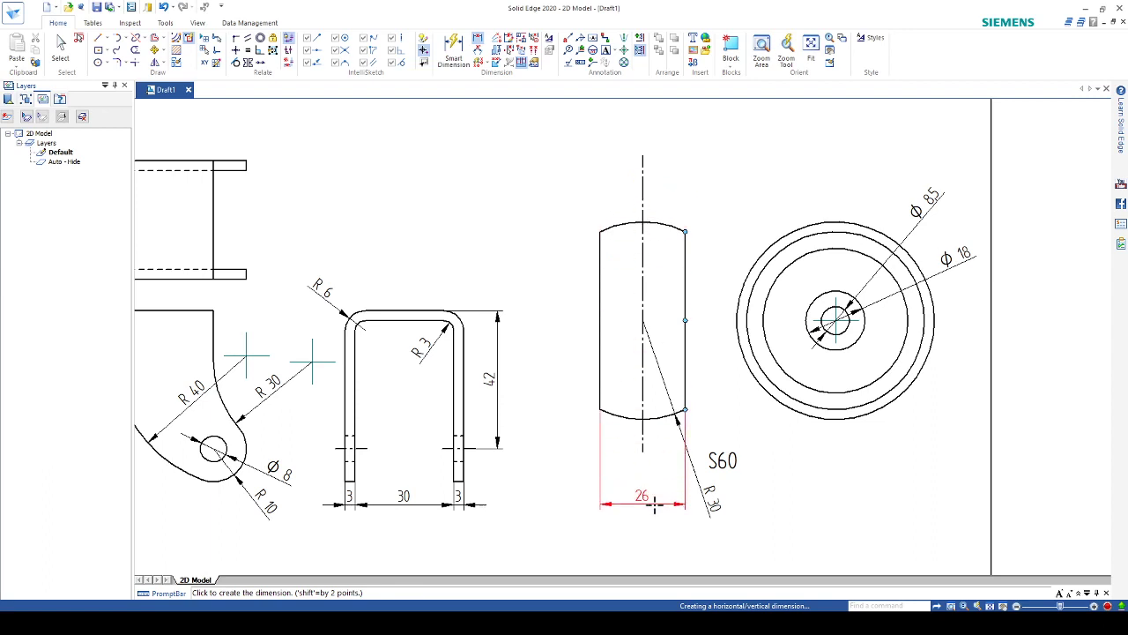
click(656, 506)
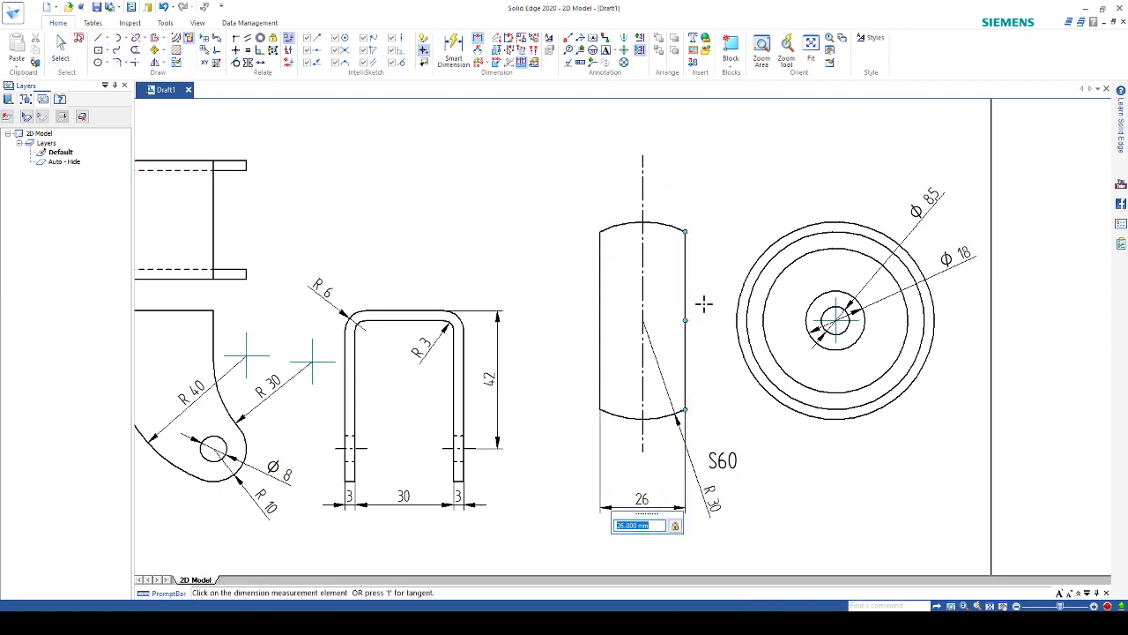
click(60, 48)
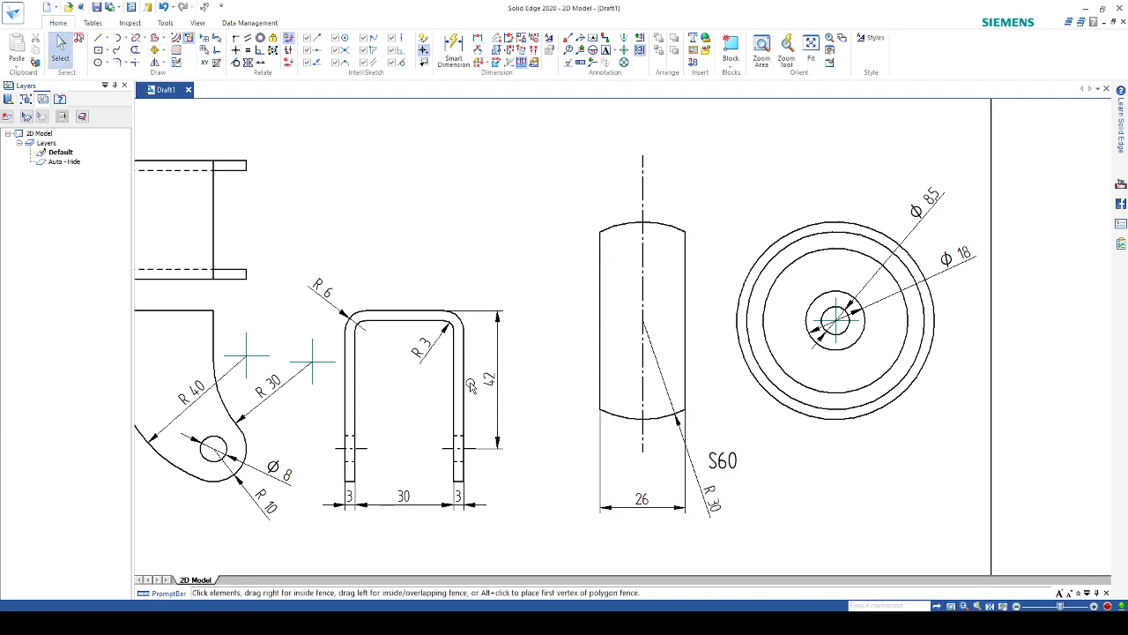
Shorten the upper extension line of the U-shaped view's height dimension so it starts clear of the outer corner arc
scroll(466, 422, up, 2)
scroll(436, 255, up, 5)
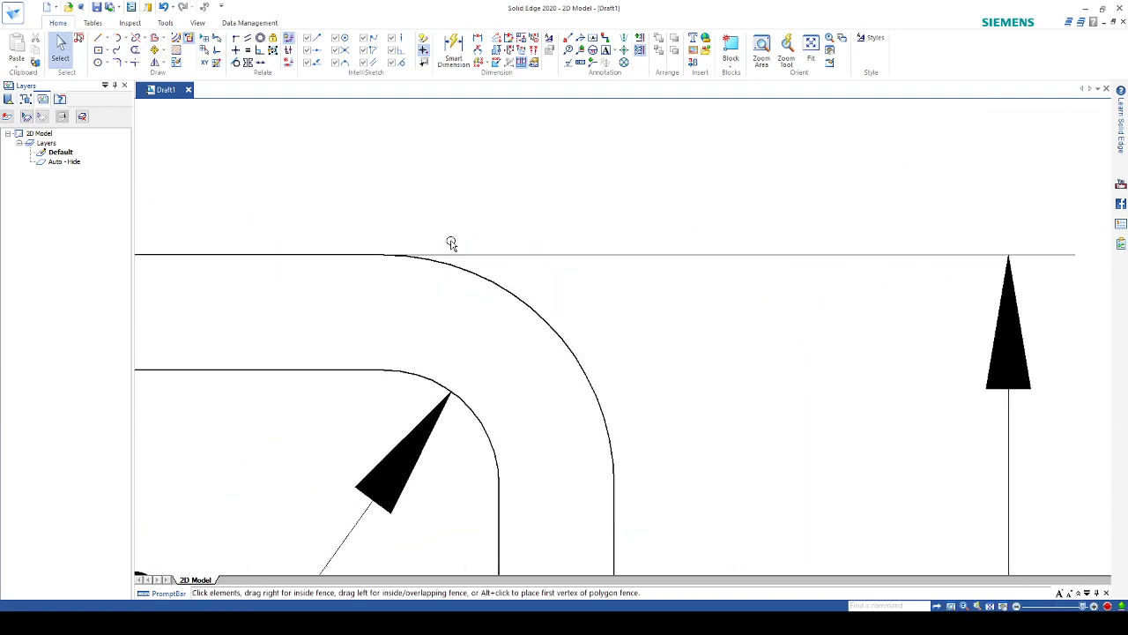
click(434, 256)
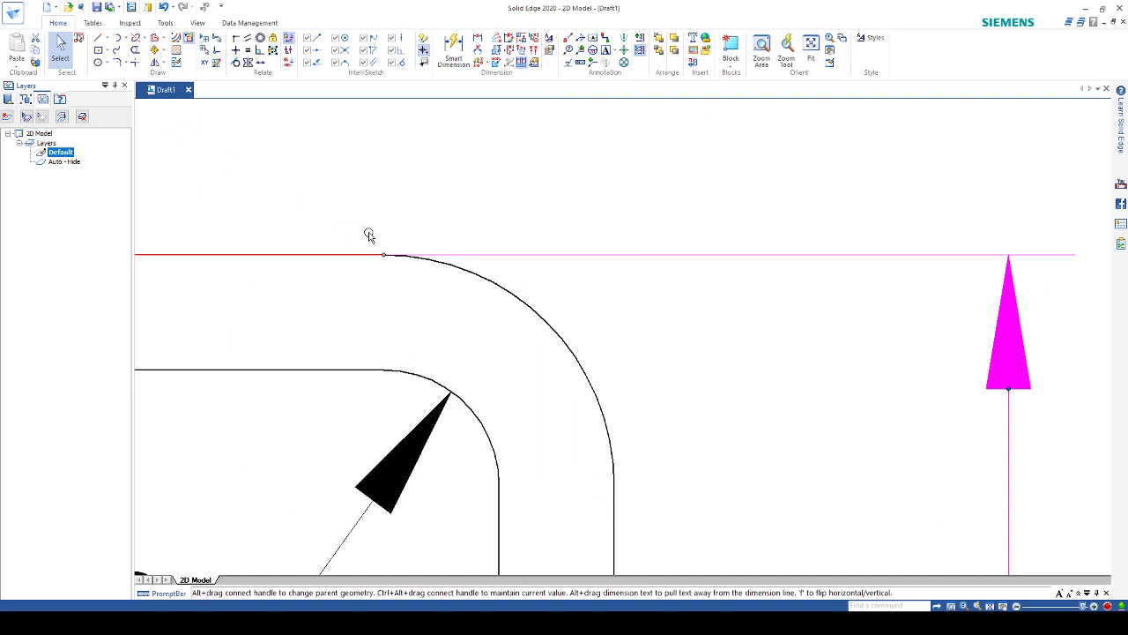
drag(383, 256, 466, 255)
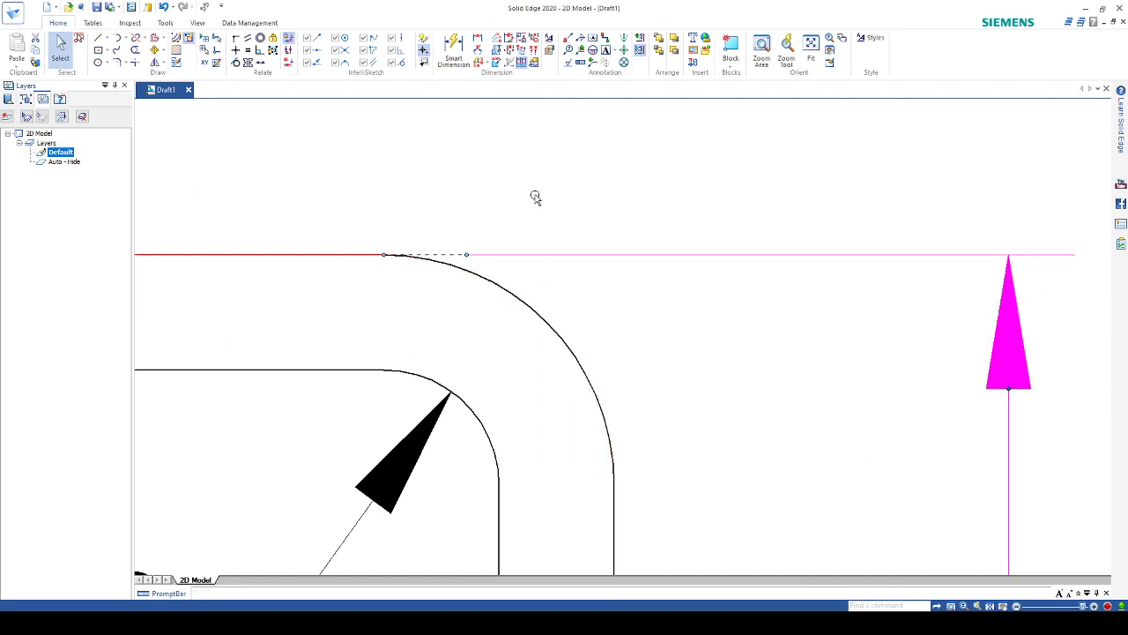
click(515, 201)
scroll(503, 261, down, 4)
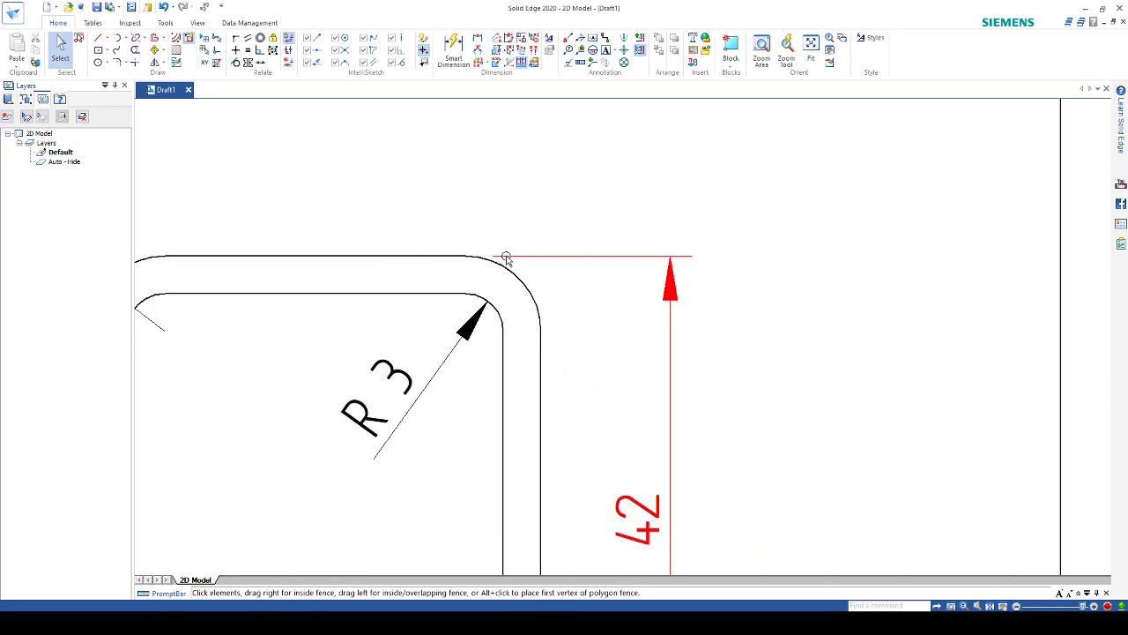
scroll(390, 371, down, 3)
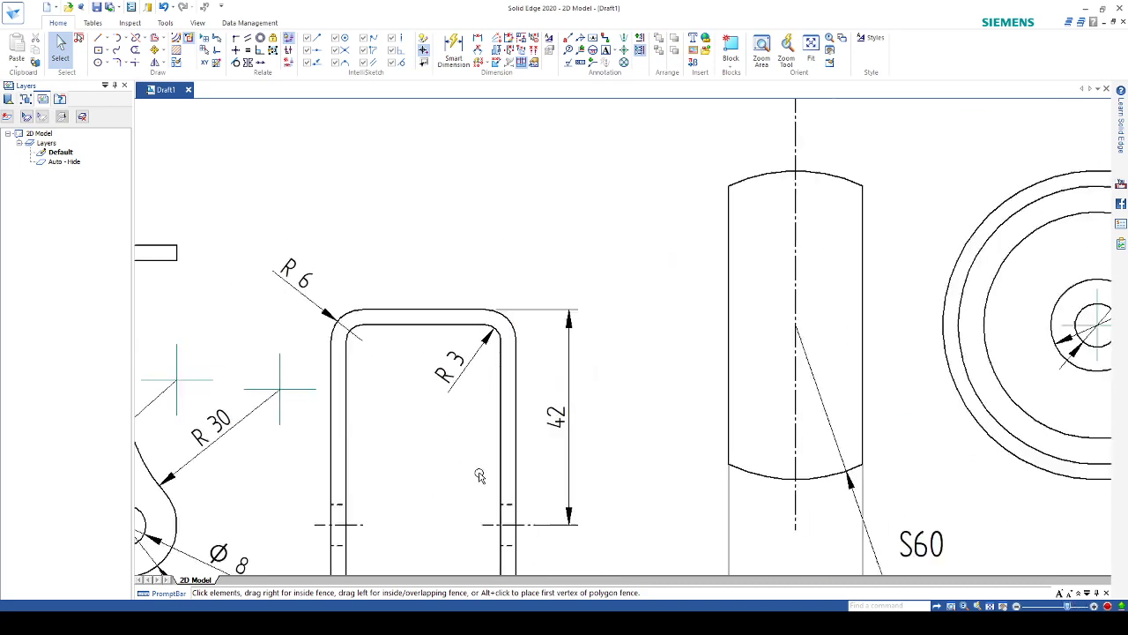
Shorten the lower extension line of the U-shaped view's height dimension to leave a gap after the hole's centre line
scroll(548, 496, down, 3)
scroll(545, 486, up, 8)
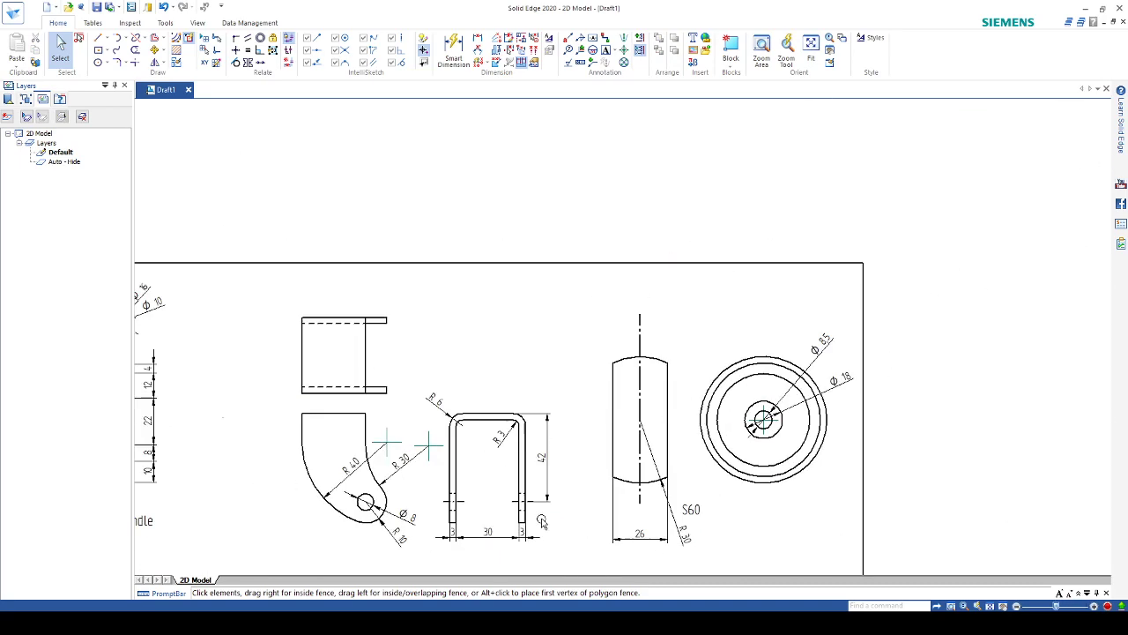
click(543, 482)
scroll(496, 494, up, 5)
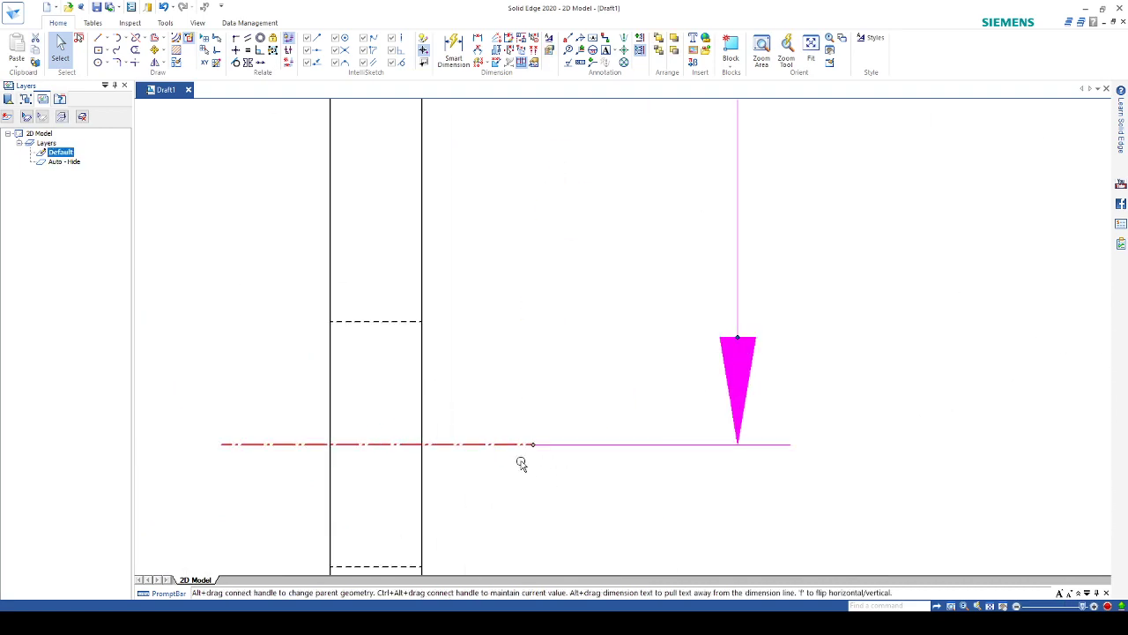
click(567, 488)
scroll(573, 494, down, 8)
Shorten the extension lines of the leg thickness and inner gap dimensions to leave a gap below the U-shaped view's leg ends
scroll(580, 511, up, 10)
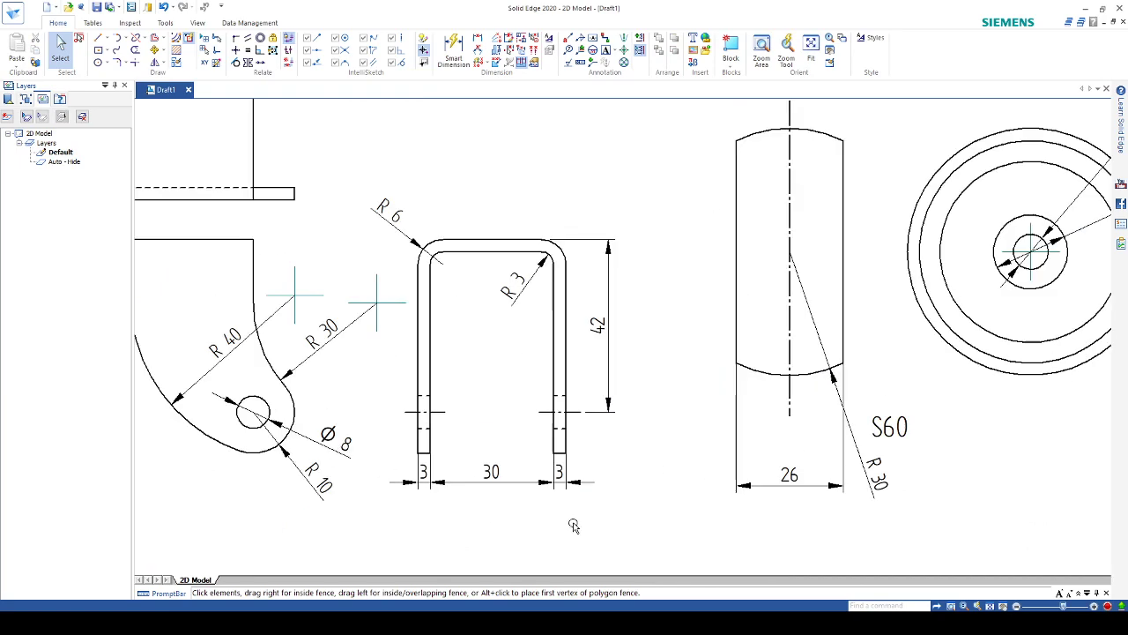
click(553, 372)
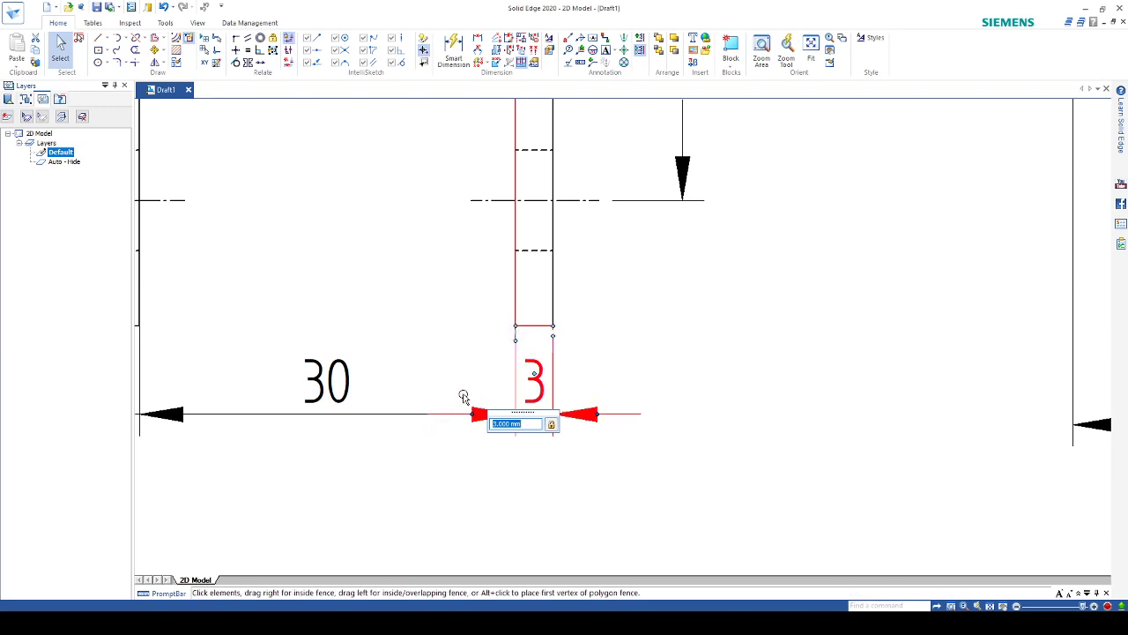
click(388, 414)
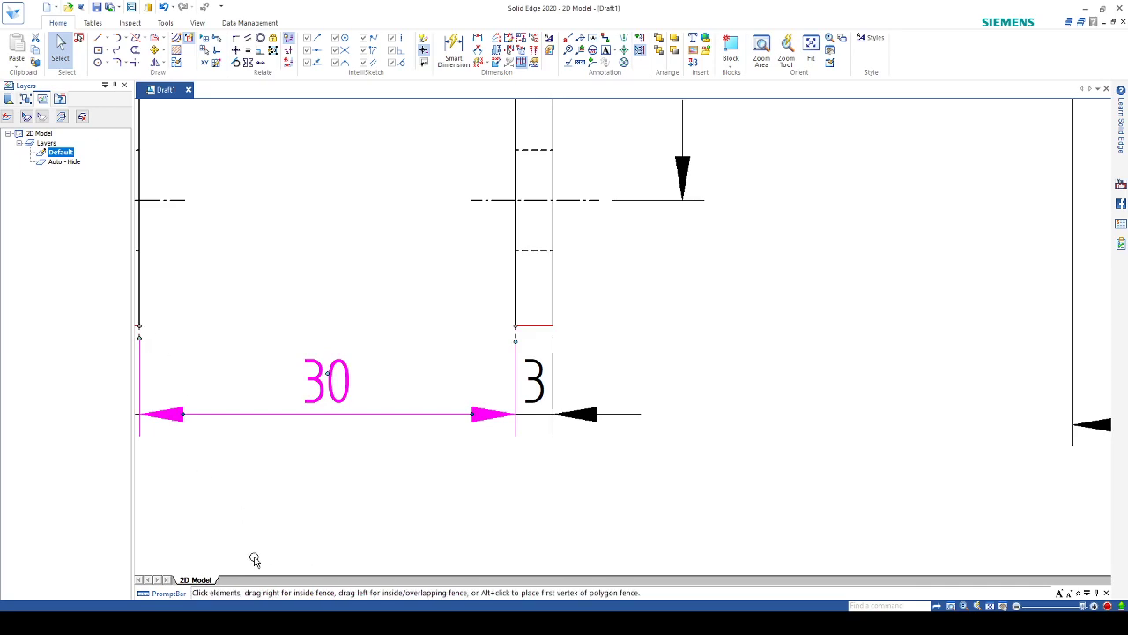
scroll(292, 523, down, 4)
scroll(256, 490, up, 5)
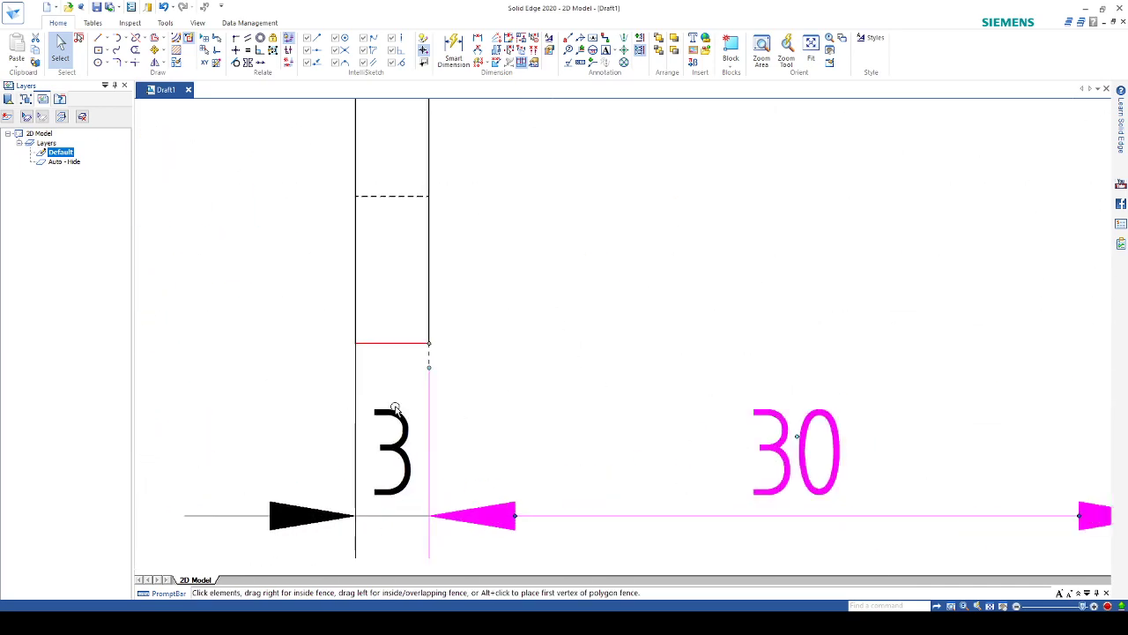
click(355, 354)
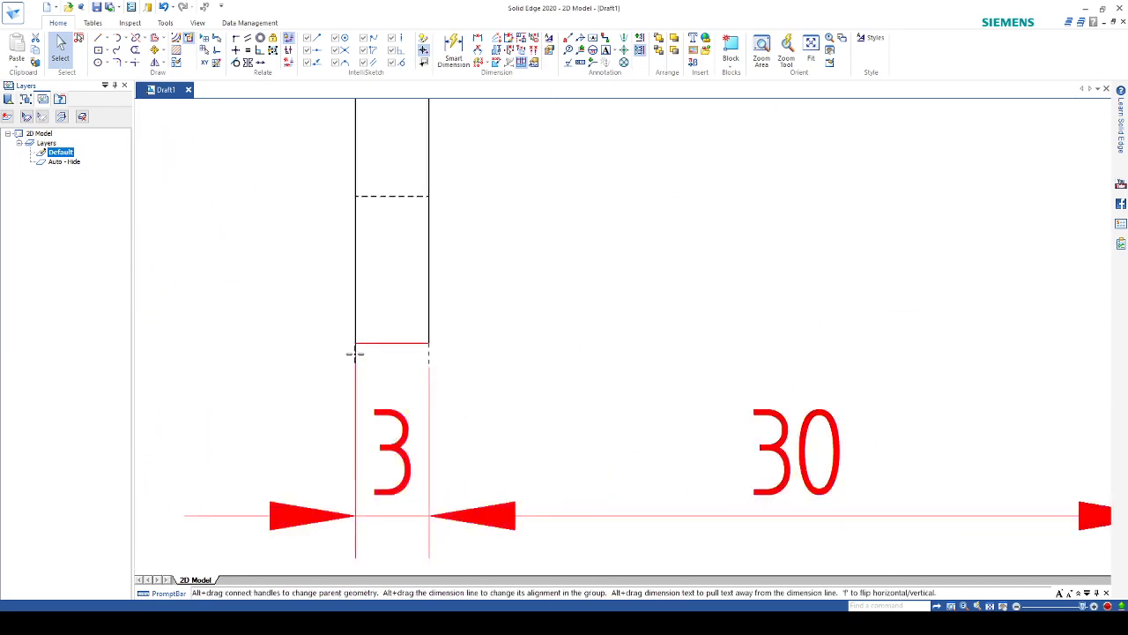
key(Delete)
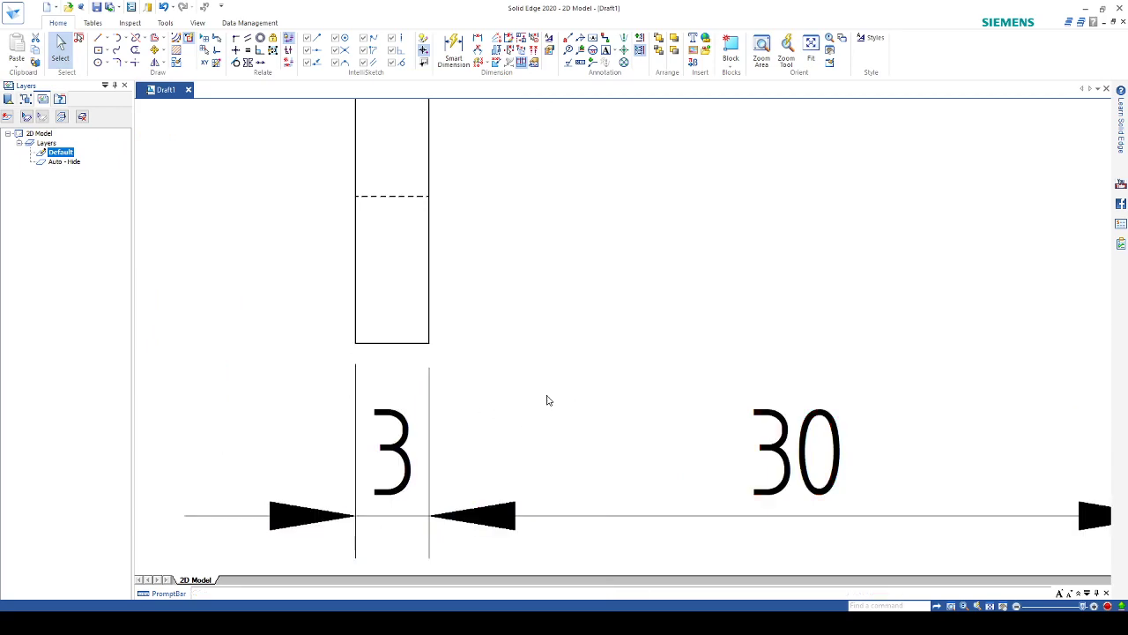
scroll(541, 397, down, 4)
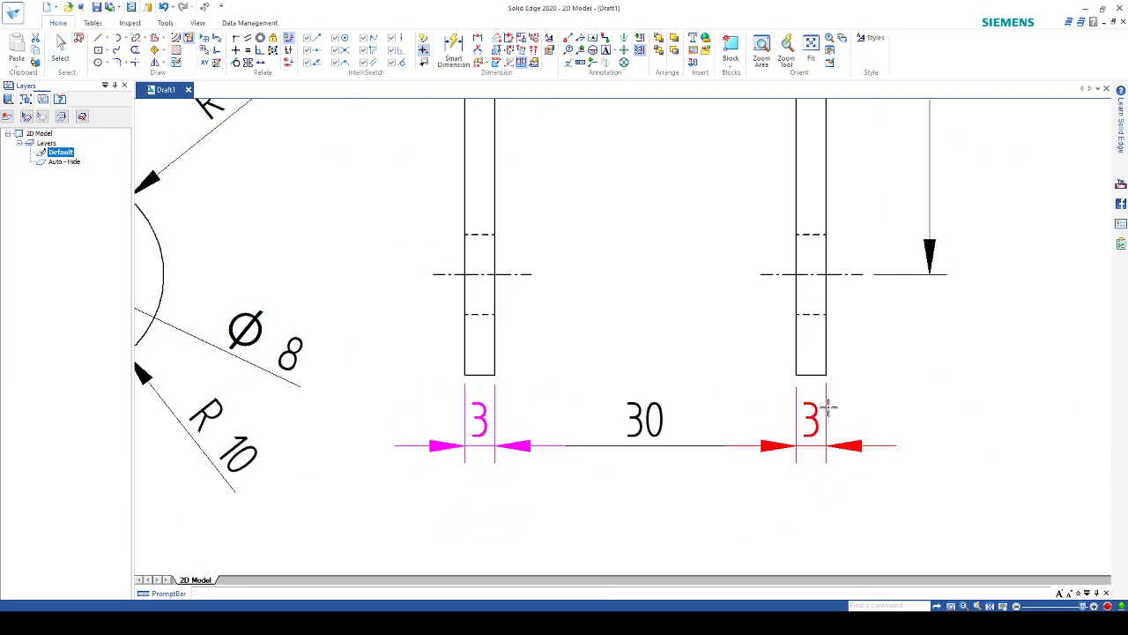
Examine the shortened extension lines around the U-shaped view and the overall layout of the sheet
scroll(823, 410, down, 4)
scroll(823, 225, up, 5)
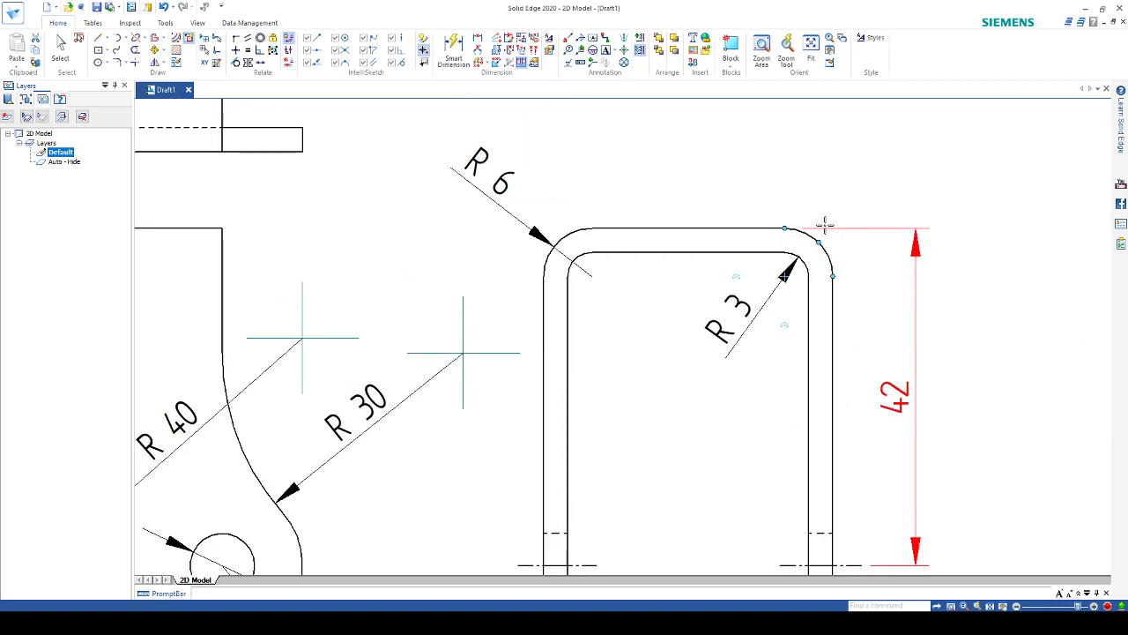
scroll(705, 255, down, 3)
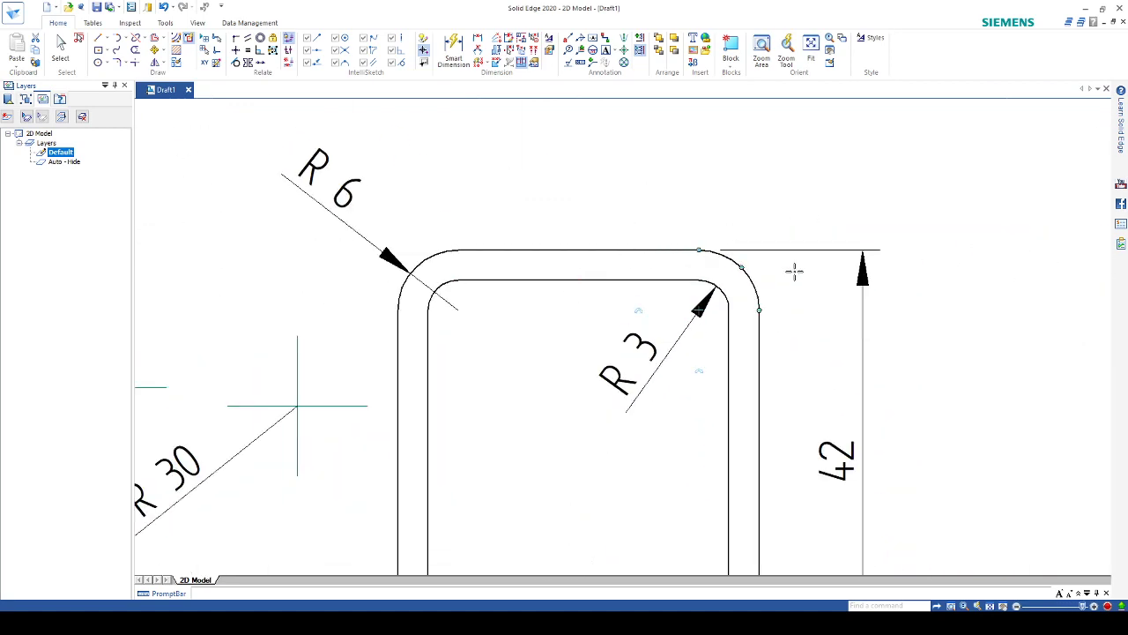
scroll(798, 271, up, 3)
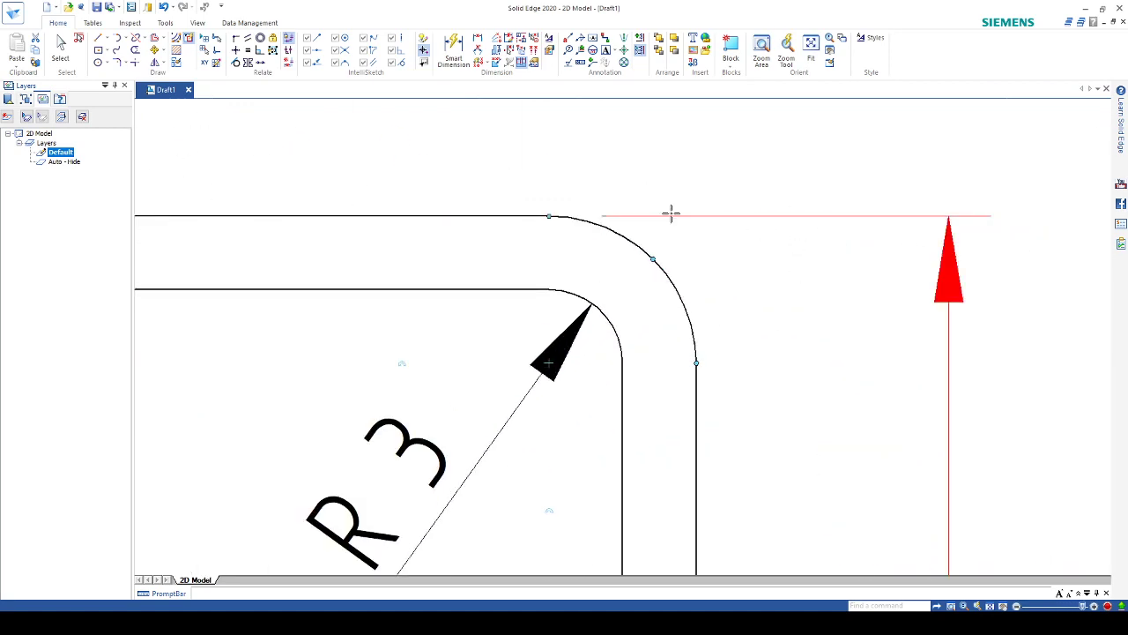
scroll(775, 282, down, 8)
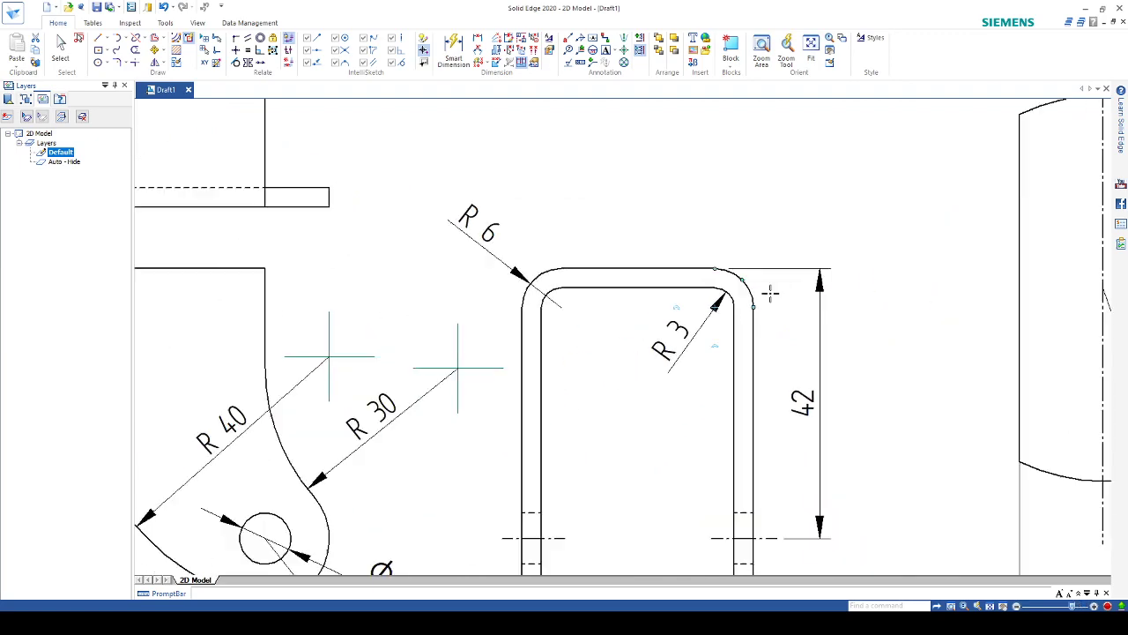
scroll(762, 481, up, 5)
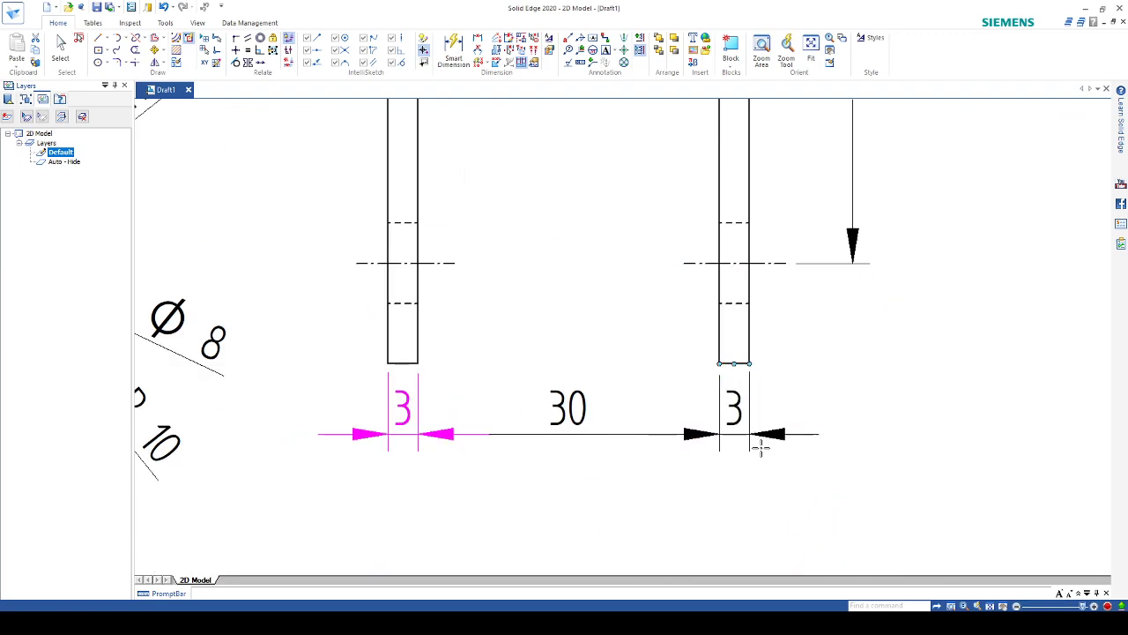
scroll(755, 446, down, 4)
scroll(828, 424, down, 3)
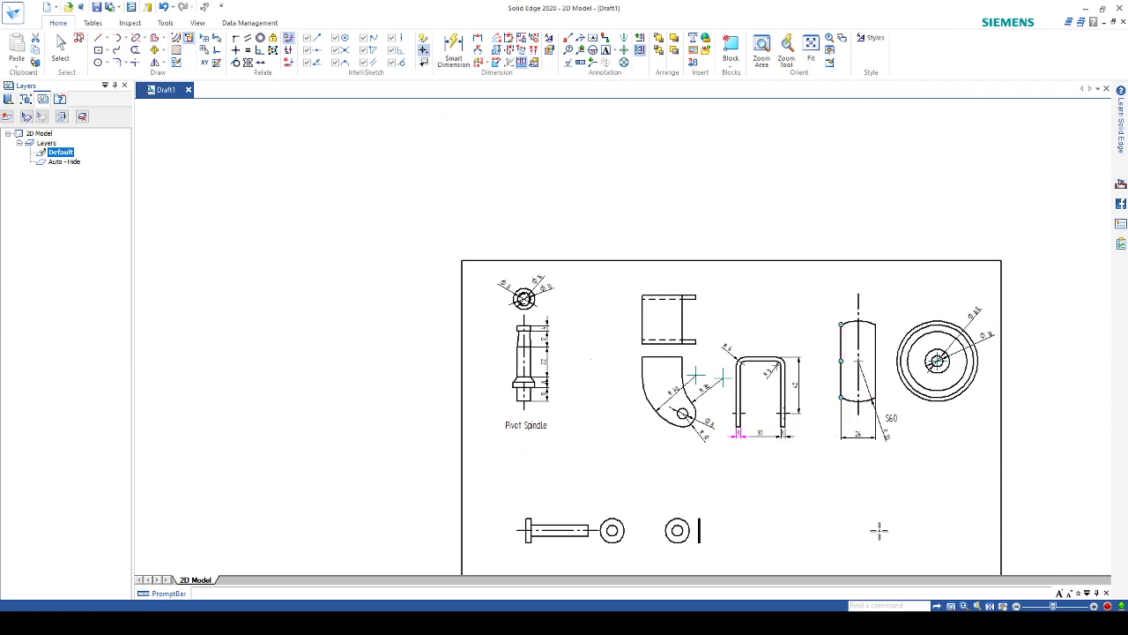
scroll(925, 533, down, 4)
scroll(926, 533, up, 3)
scroll(907, 540, down, 3)
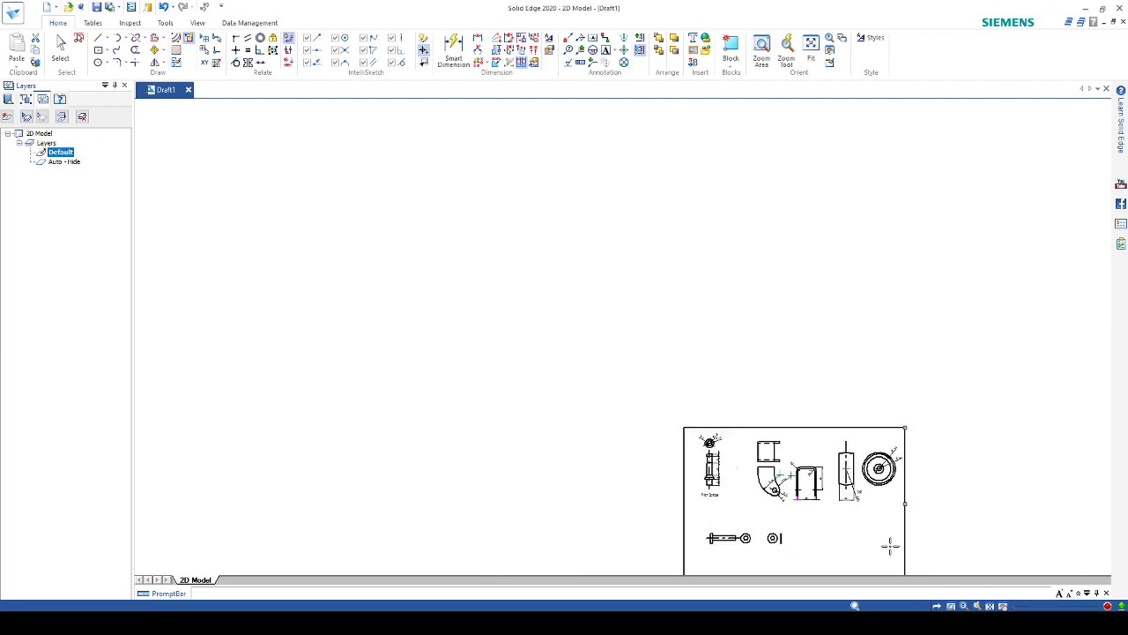
scroll(890, 546, down, 3)
scroll(912, 568, up, 4)
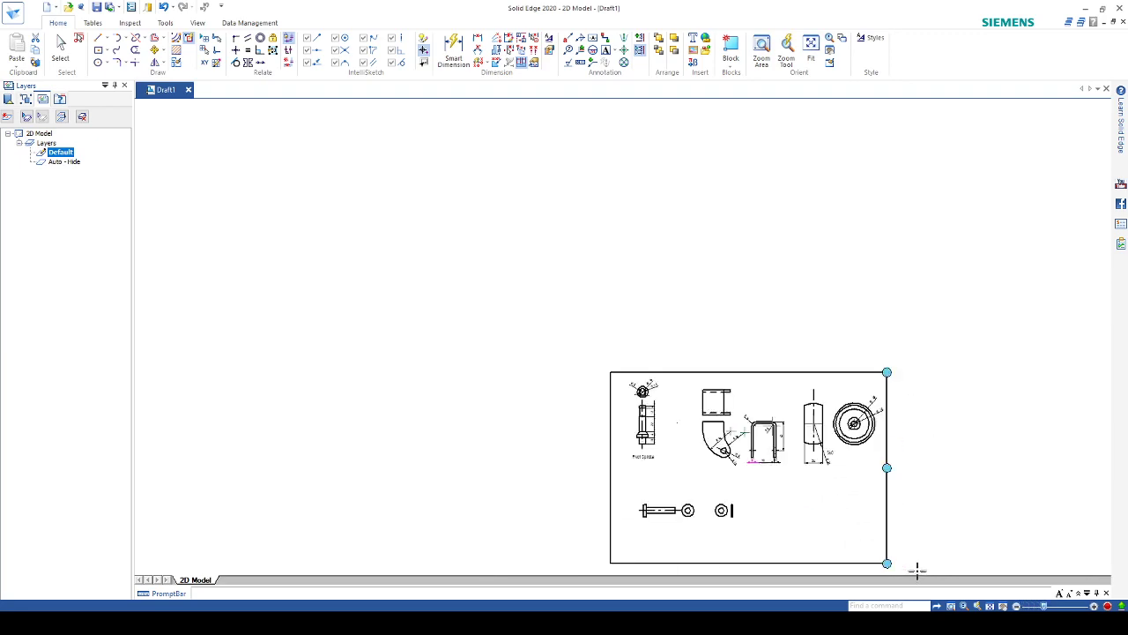
scroll(916, 571, up, 4)
scroll(917, 568, down, 3)
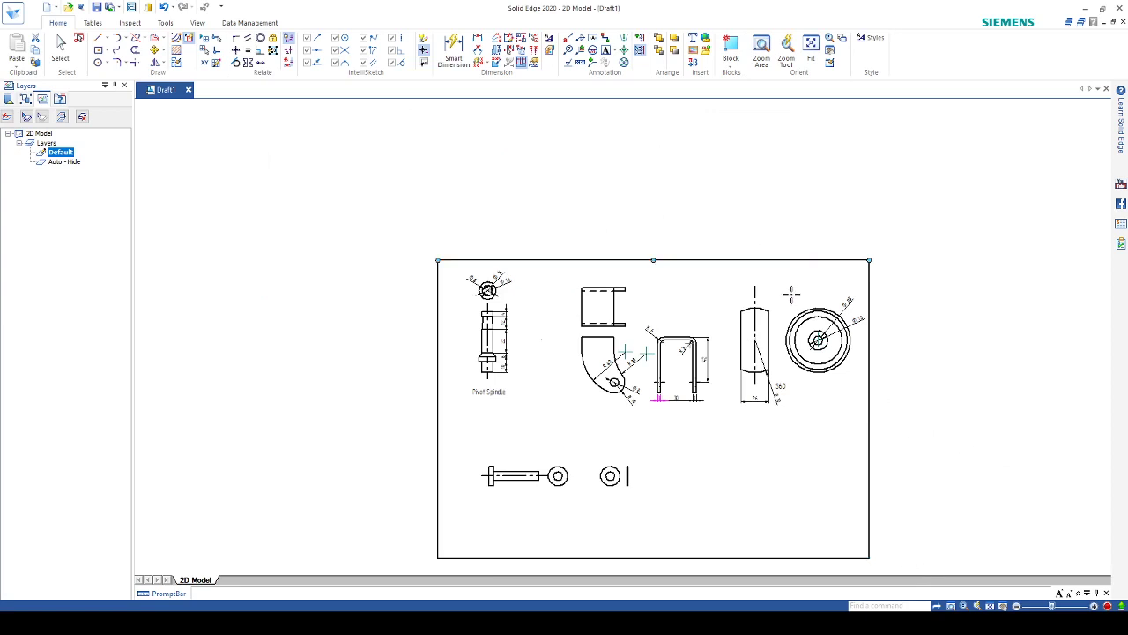
Try to move the wheel's circular view to the empty area below the dimensioned wheel views, and undo the move
click(60, 47)
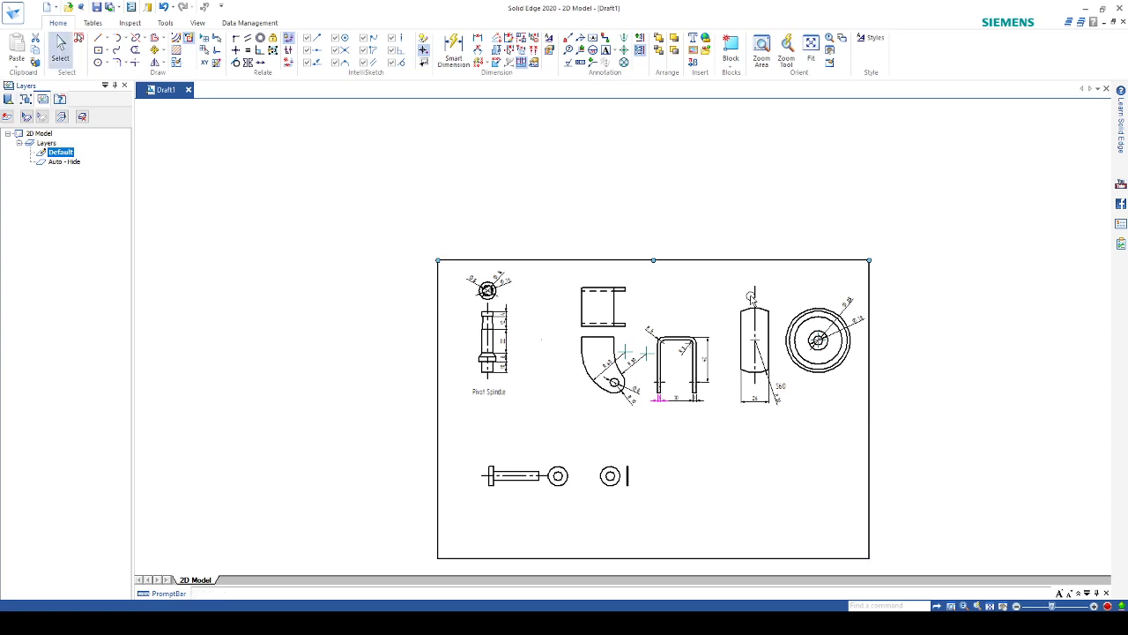
scroll(806, 331, down, 2)
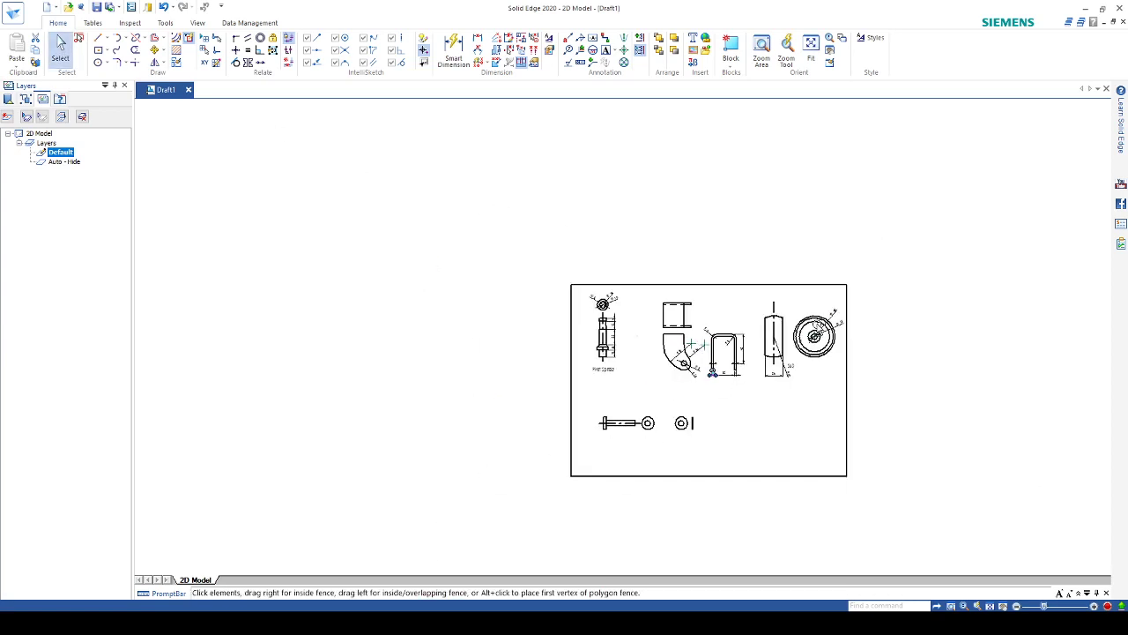
scroll(818, 315, up, 2)
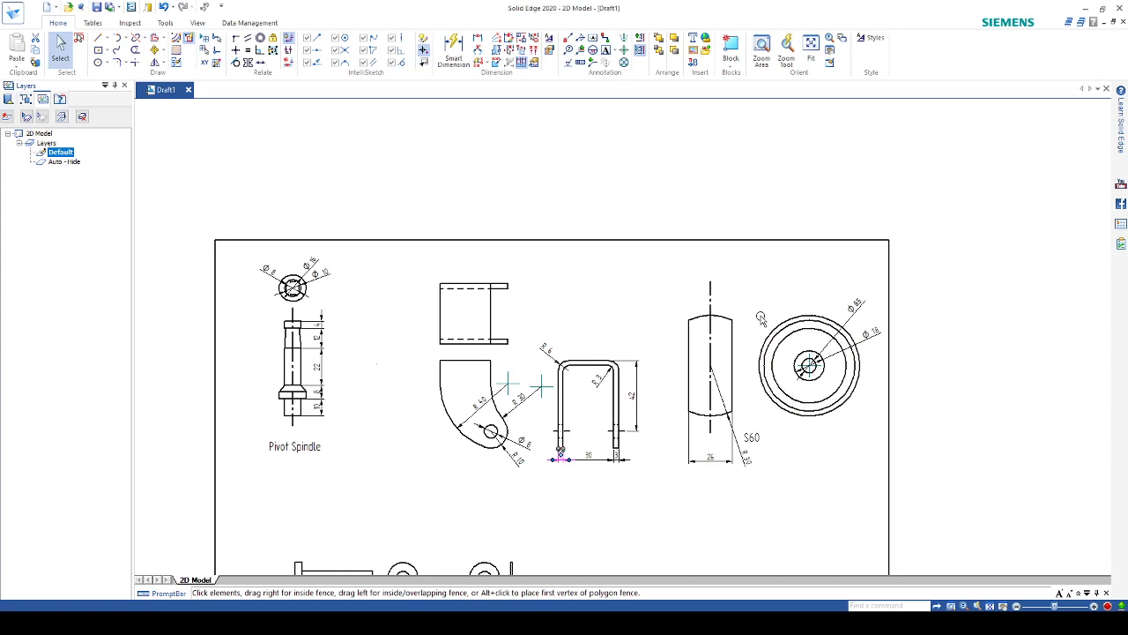
drag(755, 309, 864, 428)
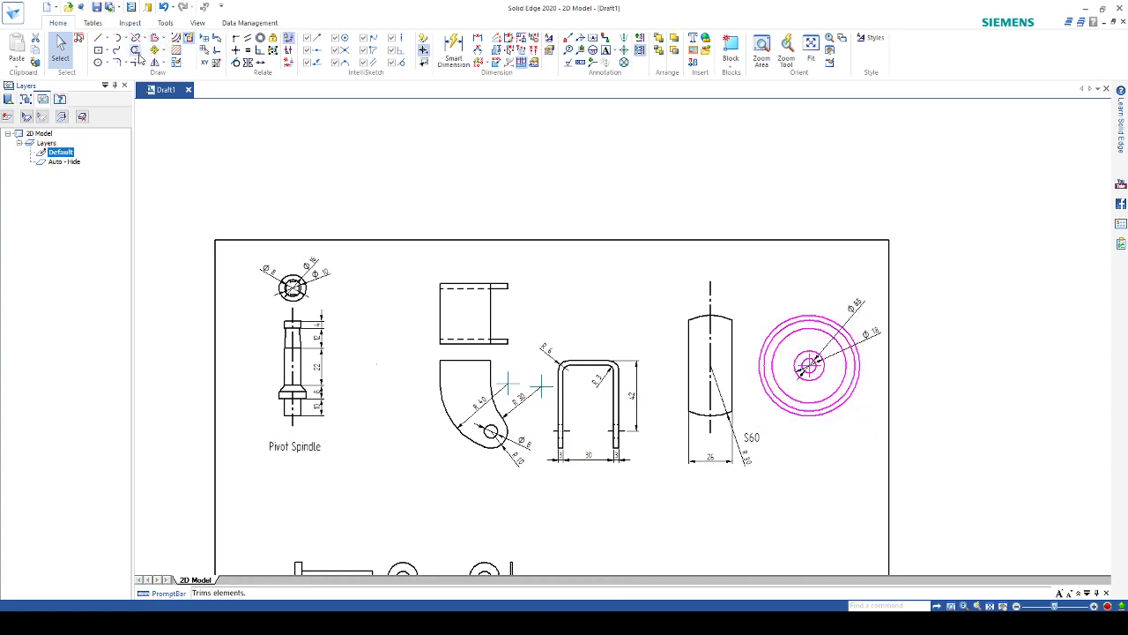
click(155, 50)
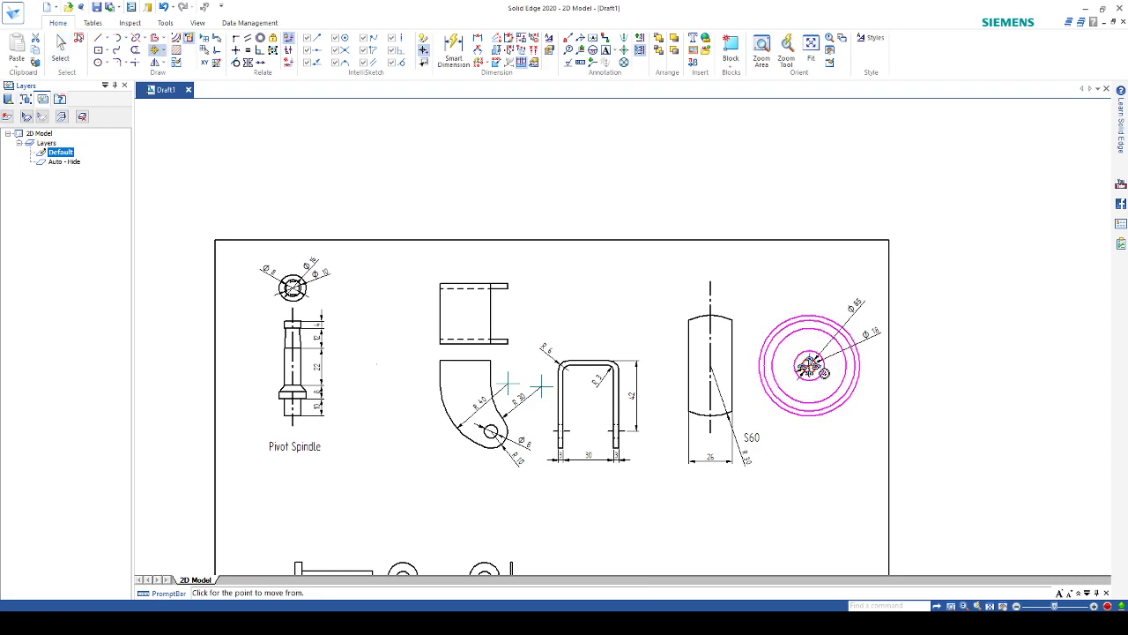
scroll(794, 485, down, 3)
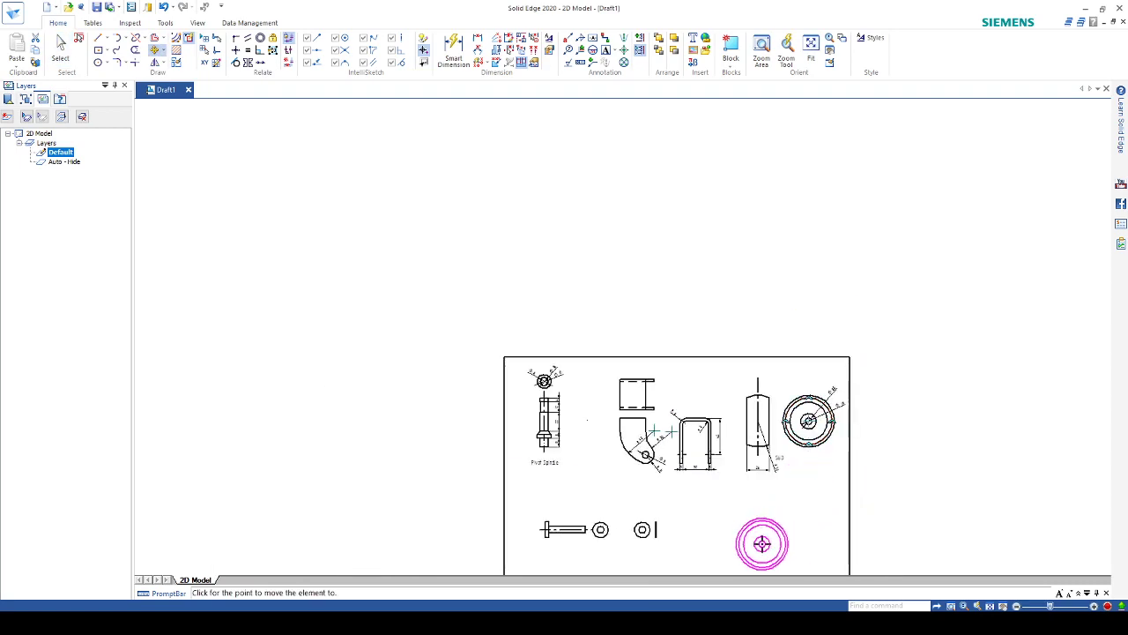
scroll(767, 542, up, 1)
scroll(762, 543, down, 2)
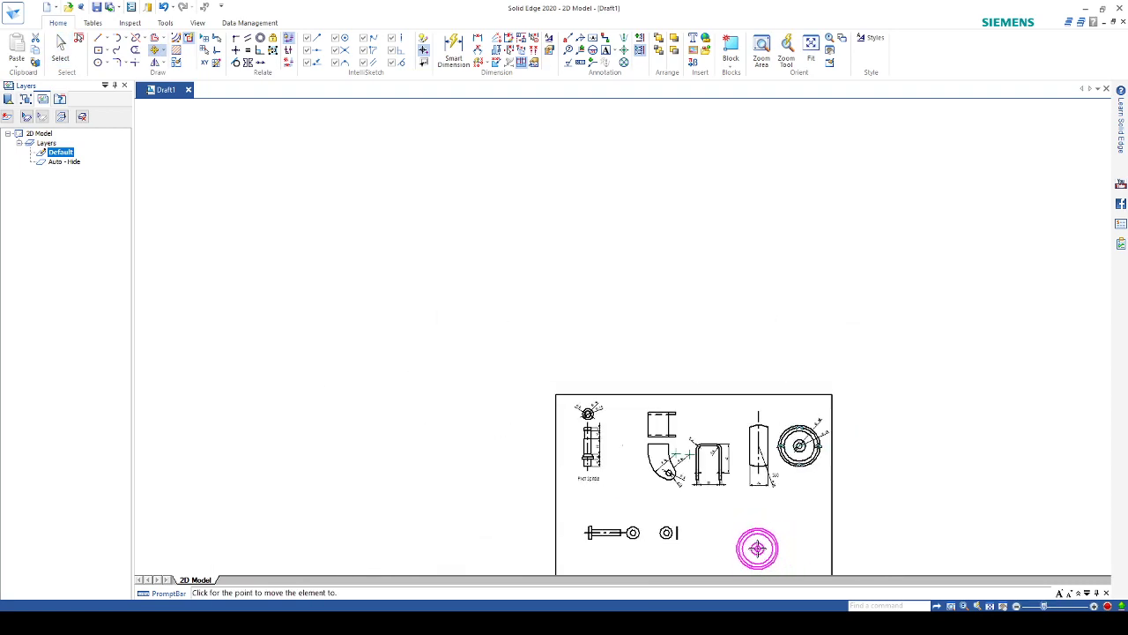
click(757, 548)
key(Escape)
click(680, 489)
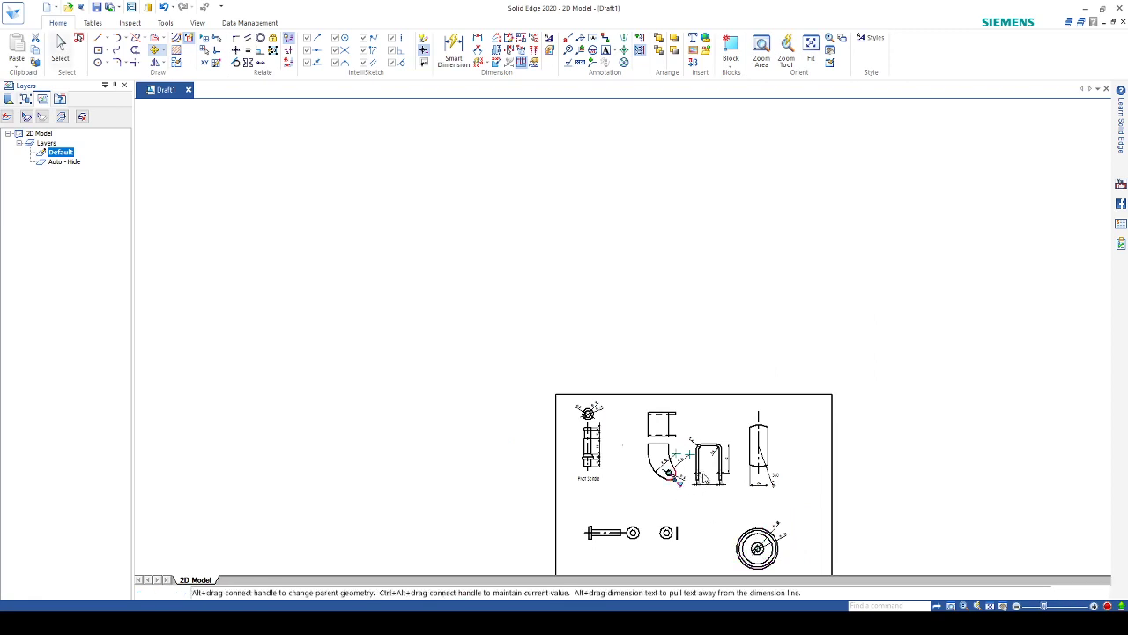
key(Escape)
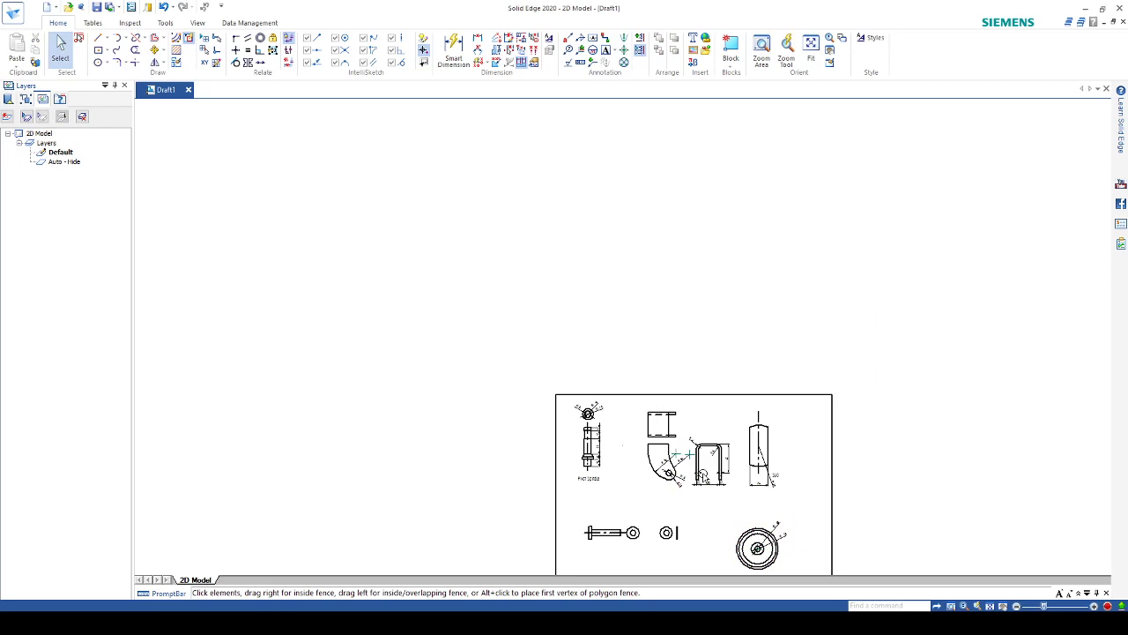
key(ctrl+z)
scroll(807, 478, down, 1)
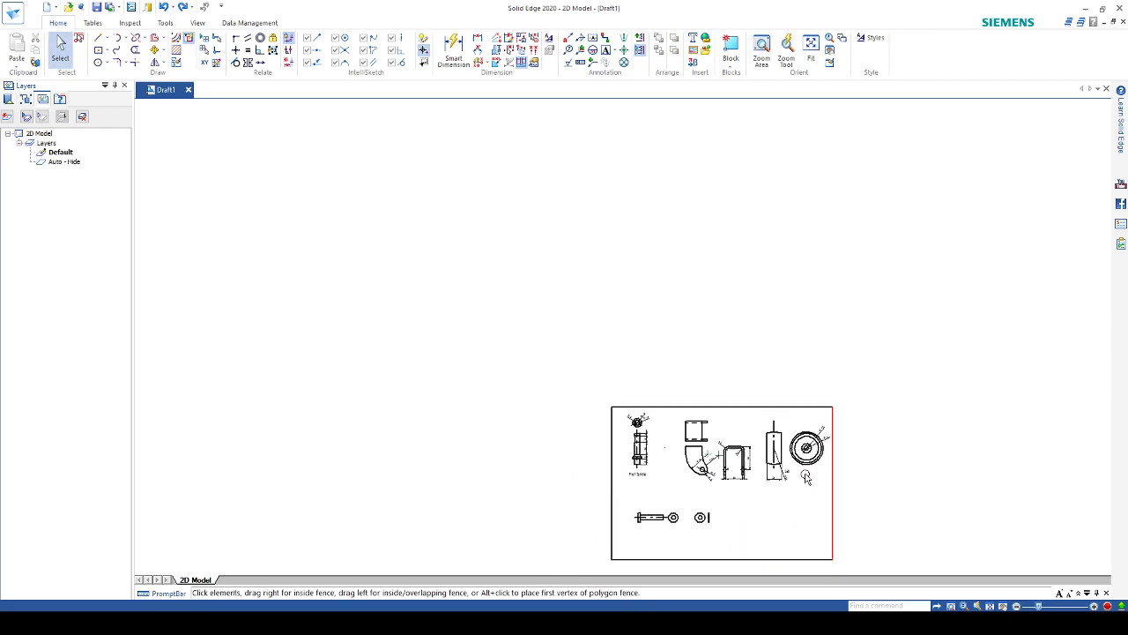
scroll(806, 478, up, 2)
scroll(783, 369, up, 1)
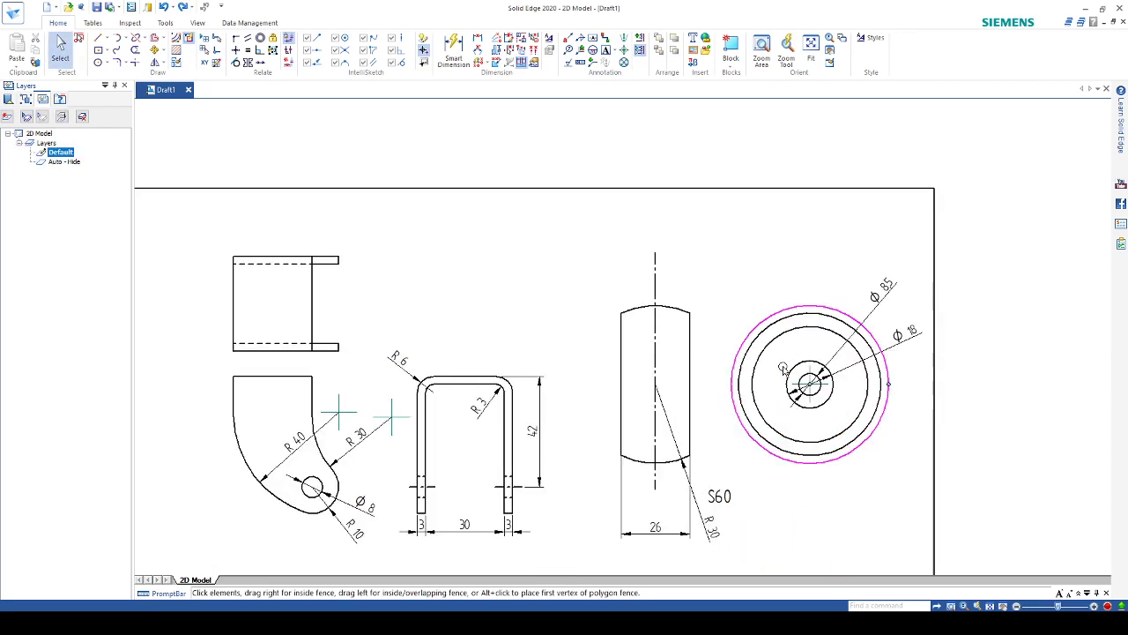
drag(782, 368, 771, 362)
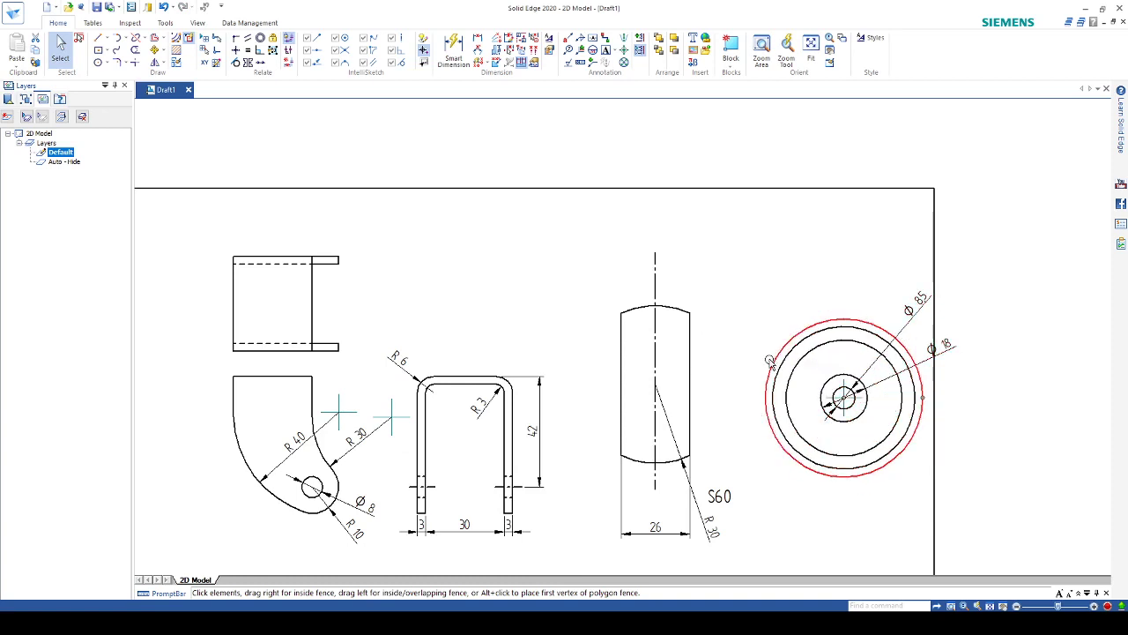
key(ctrl+z)
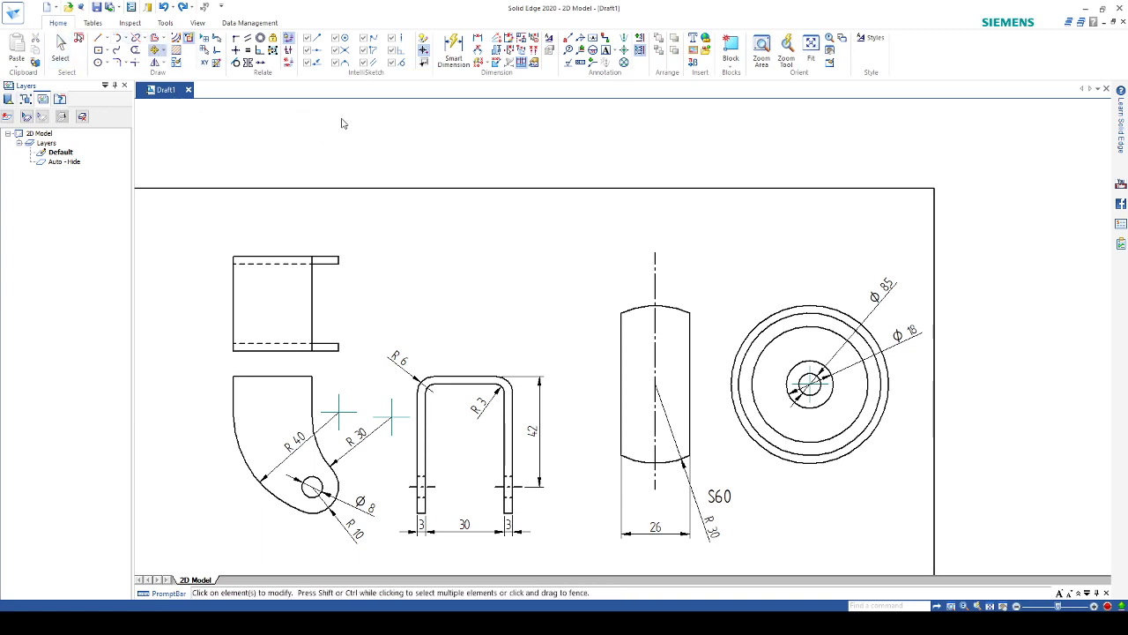
Copy the wheel's circular view, by its centre, into the empty area below the dimensioned wheel views
drag(719, 275, 903, 479)
scroll(872, 360, down, 5)
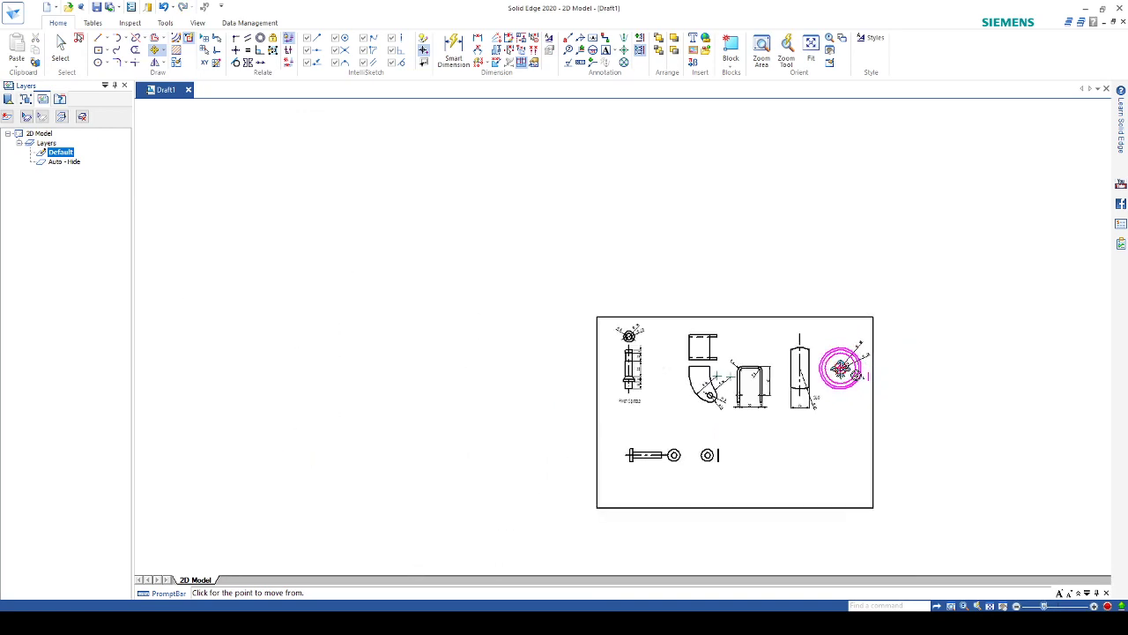
click(841, 369)
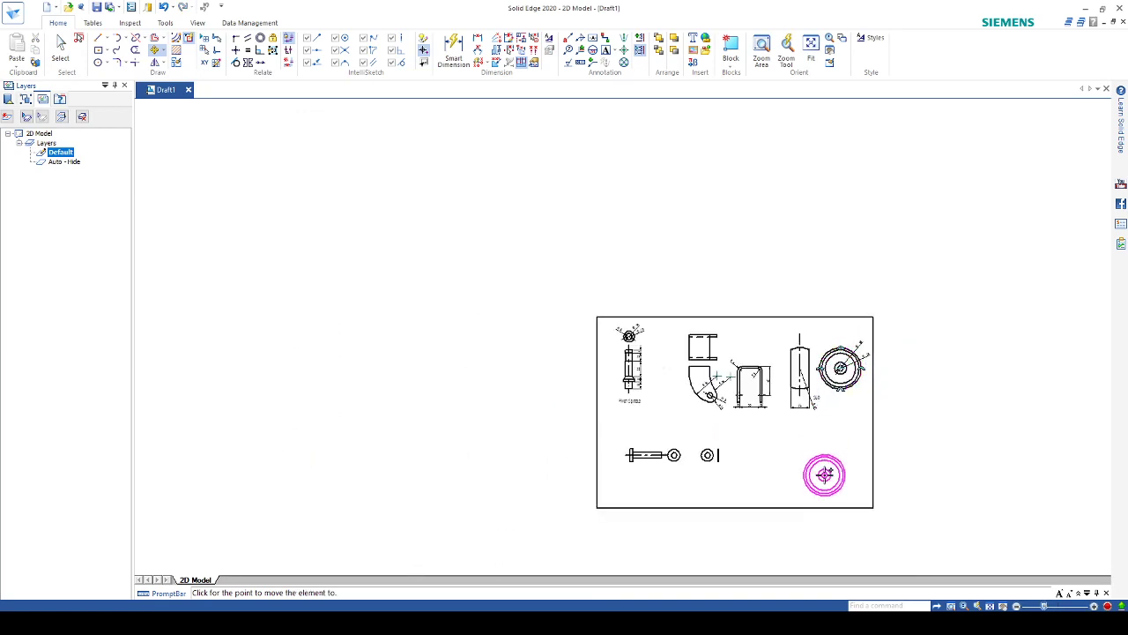
key(Escape)
Copy the bracket's curved side profile from its hole centre onto the centre of the copied wheel
scroll(727, 386, up, 4)
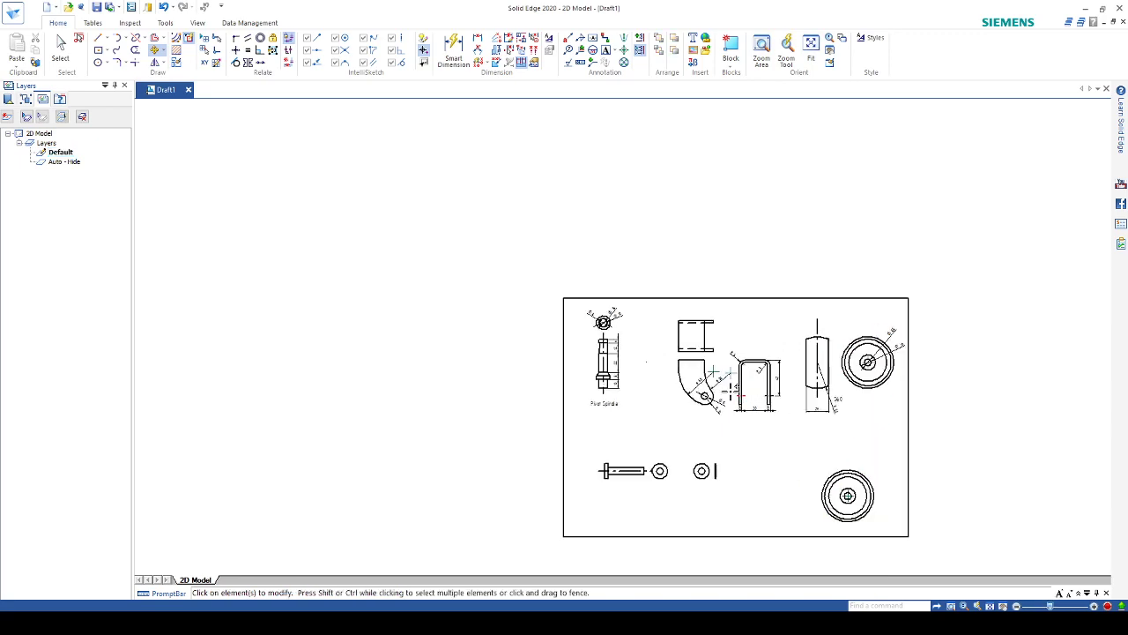
scroll(726, 381, up, 1)
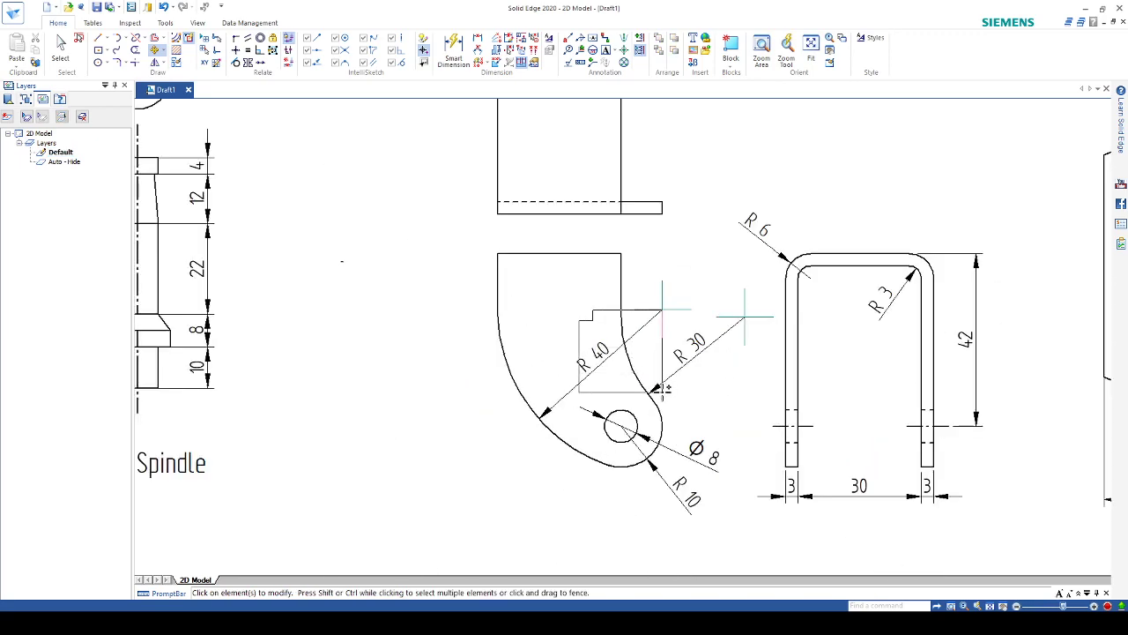
click(657, 395)
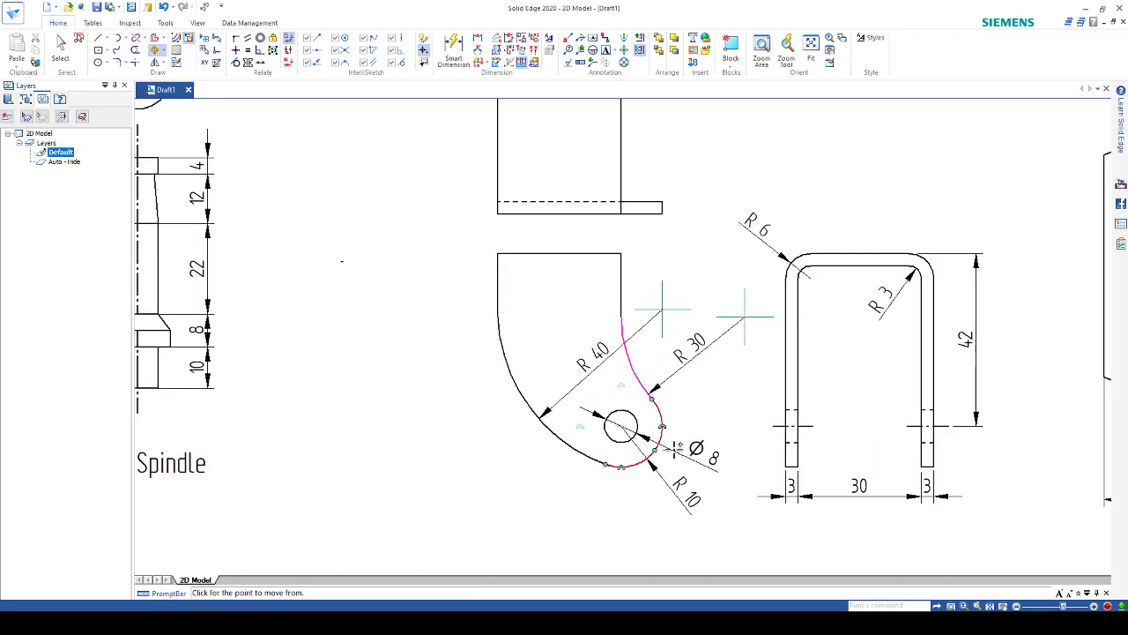
key(Escape)
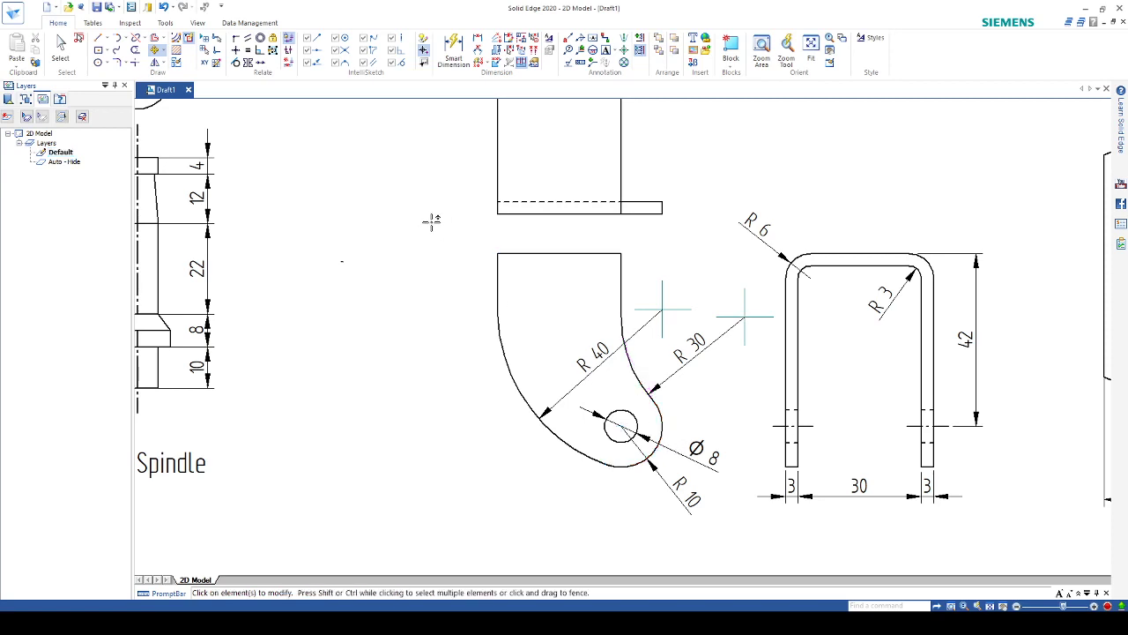
drag(438, 225, 684, 495)
click(622, 427)
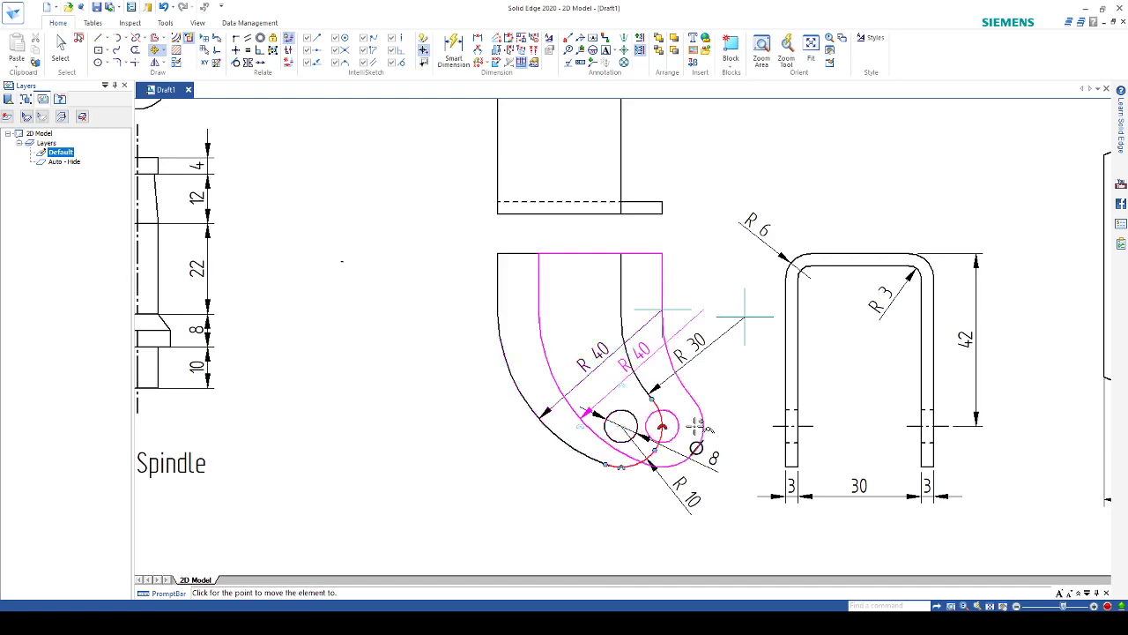
scroll(670, 415, down, 5)
scroll(853, 535, up, 5)
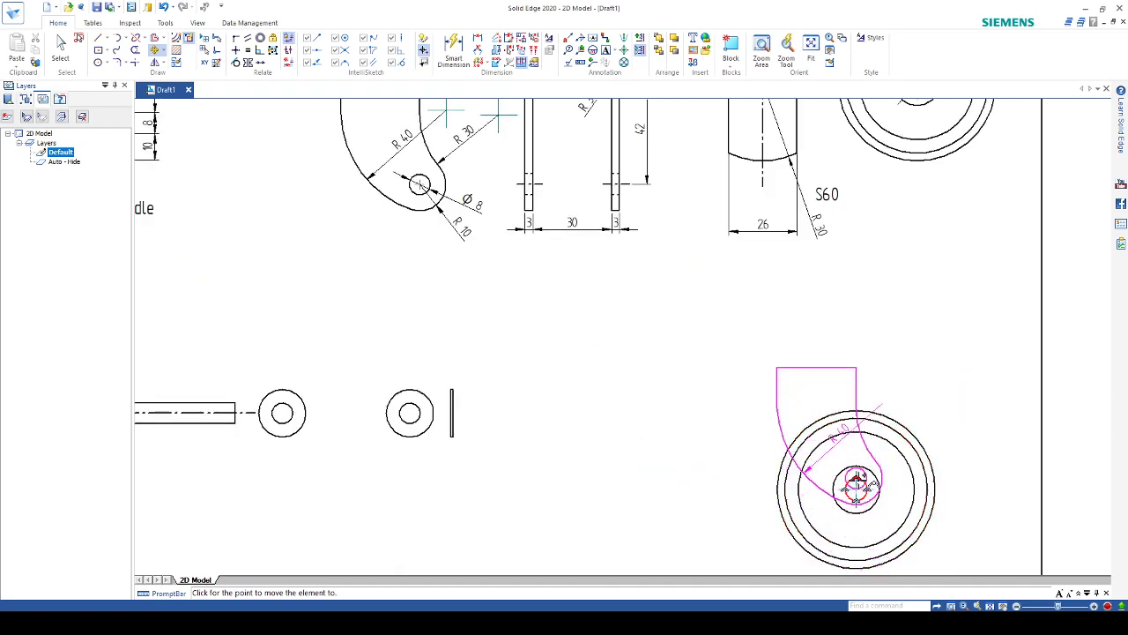
scroll(857, 487, up, 5)
scroll(858, 485, up, 3)
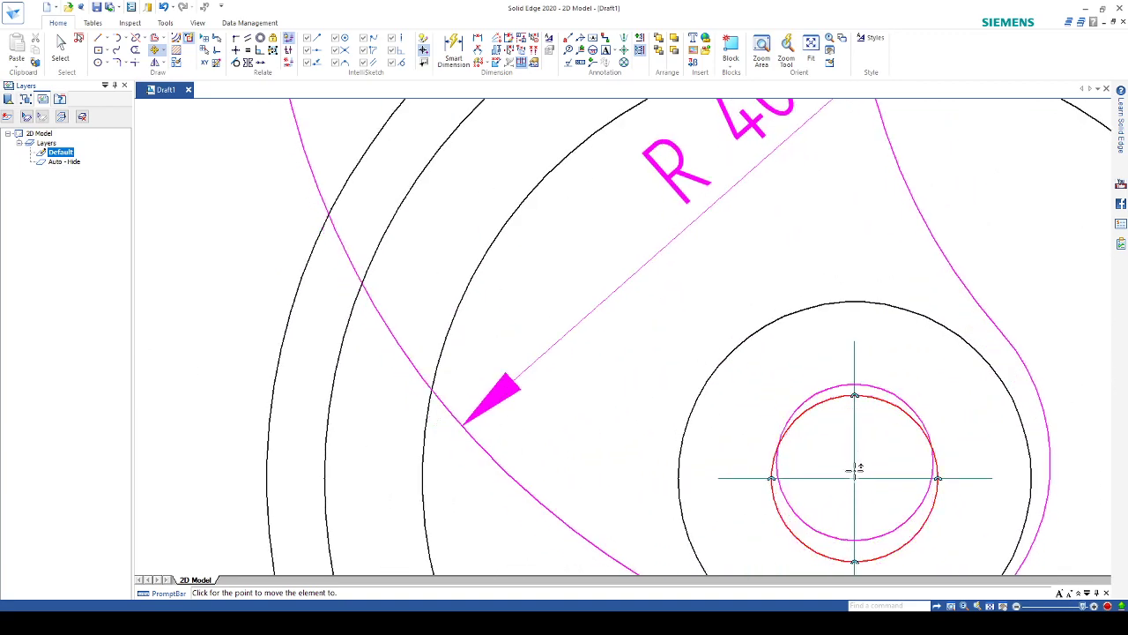
scroll(859, 476, down, 3)
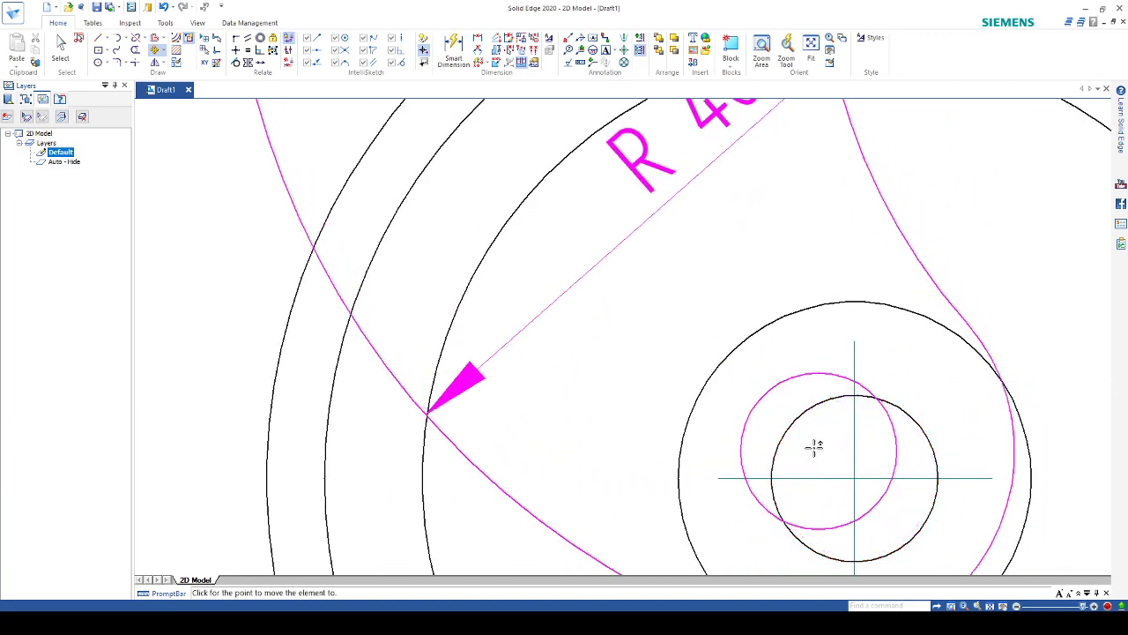
scroll(494, 273, down, 2)
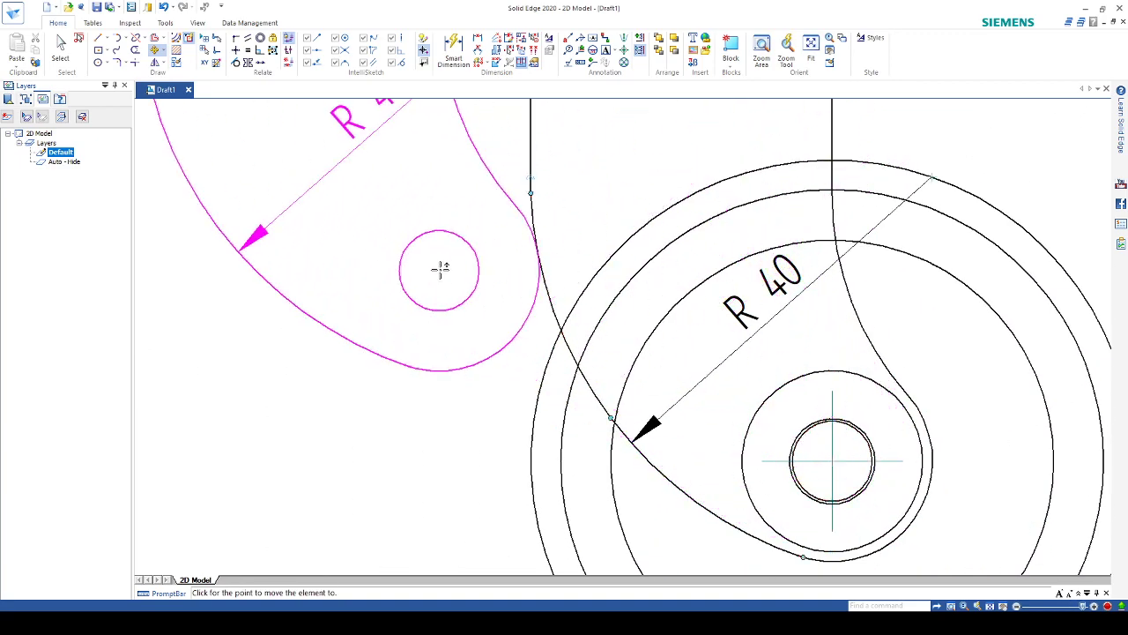
key(Escape)
scroll(396, 253, down, 6)
scroll(405, 254, down, 3)
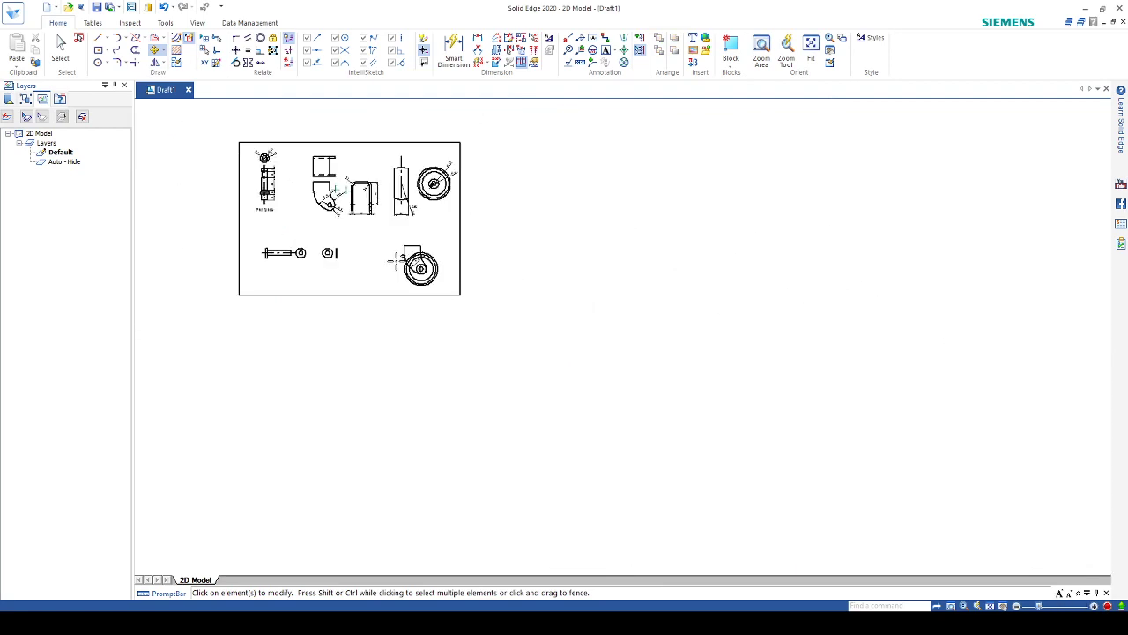
scroll(263, 258, up, 5)
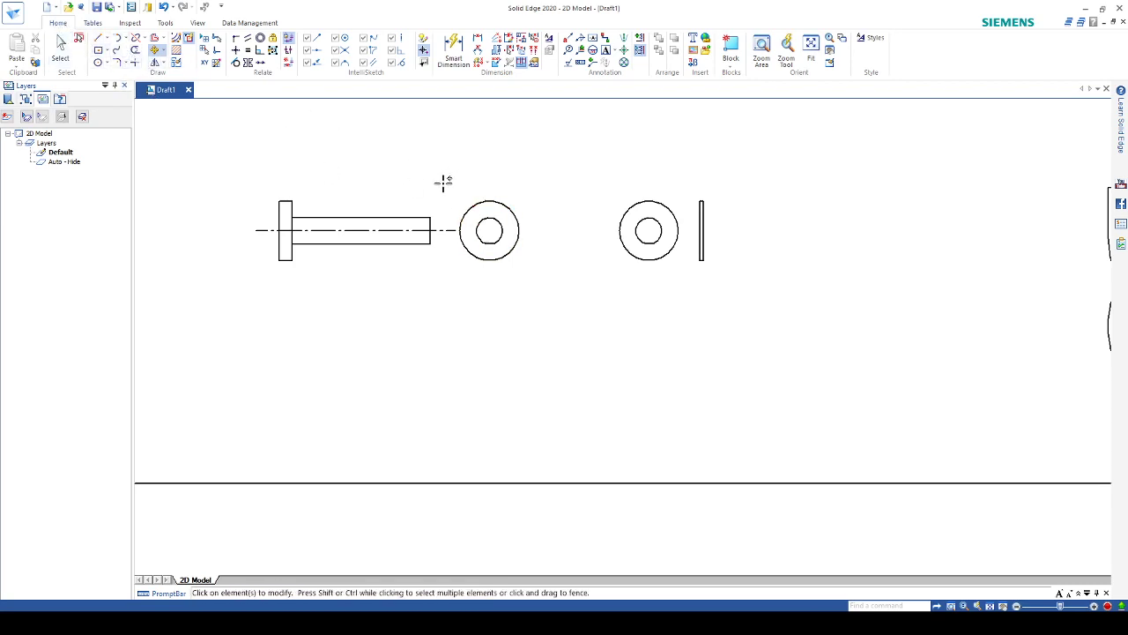
Copy the outer circle of the bolt head's end view, by its centre, onto the wheel centre in the assembly view
click(519, 214)
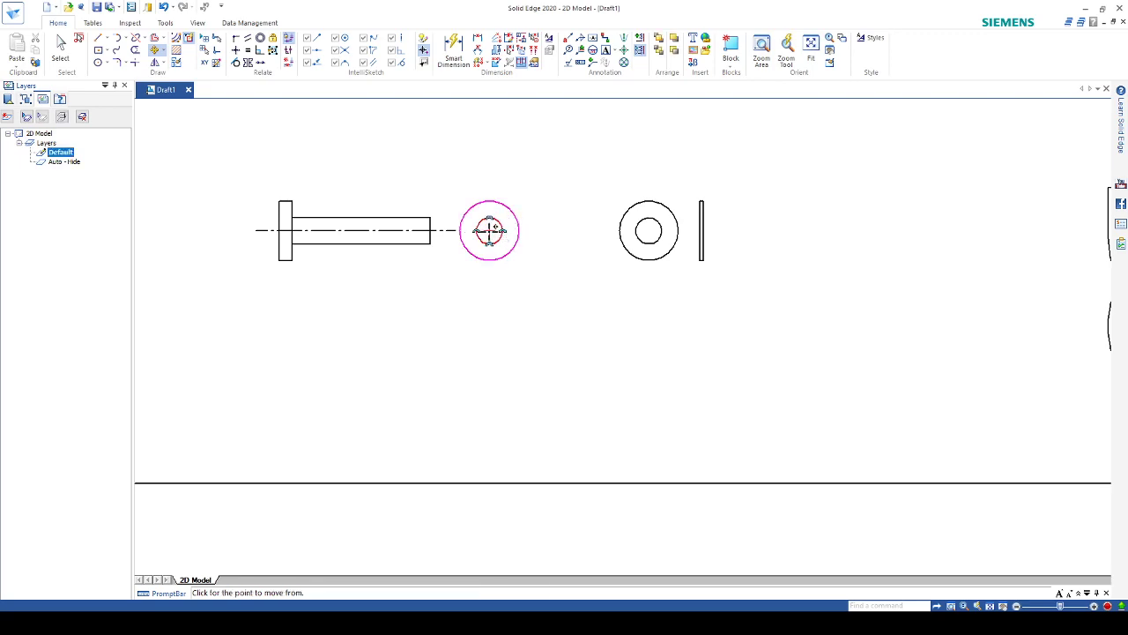
click(490, 230)
scroll(585, 261, down, 5)
scroll(794, 318, up, 3)
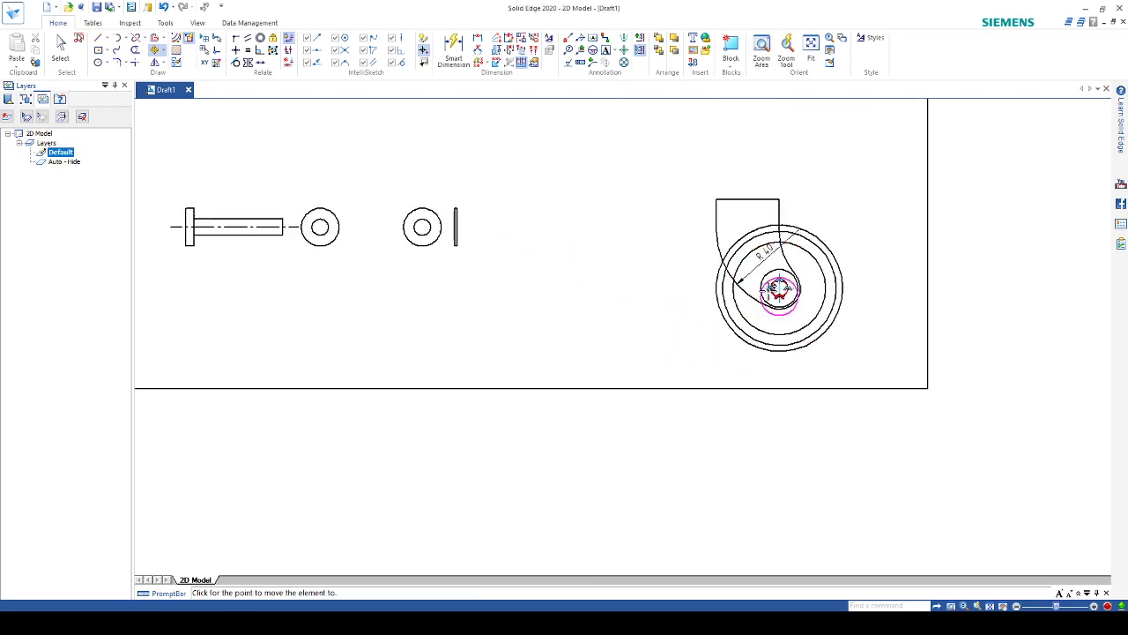
scroll(775, 289, up, 3)
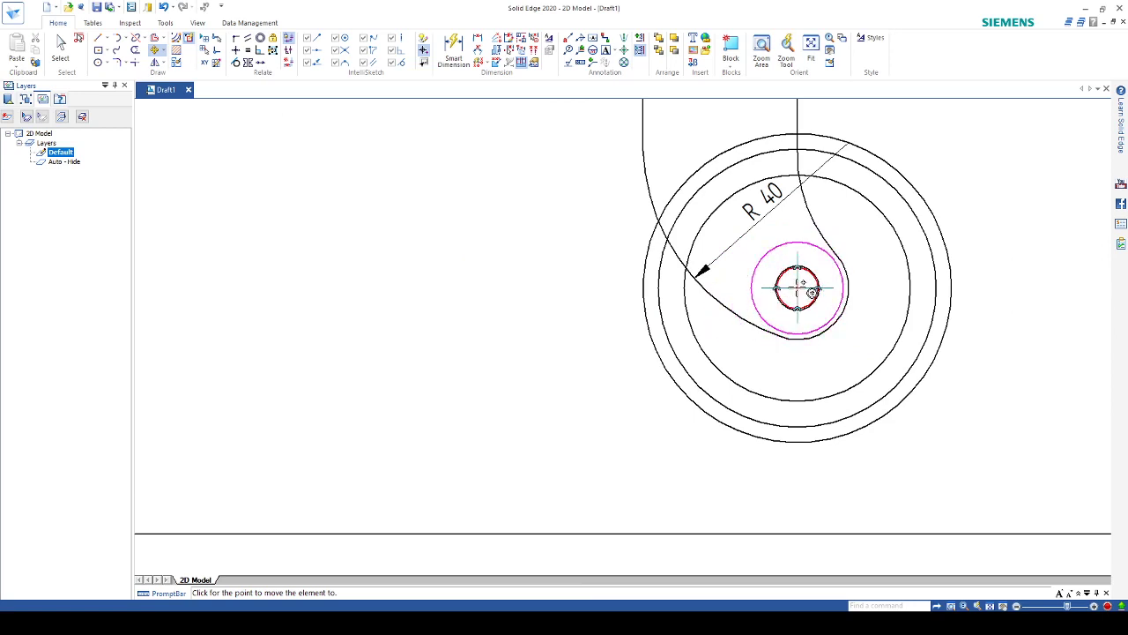
click(797, 289)
Copy the pivot spindle's side view from the midpoint of its collar's underside onto the midpoint of the assembled bracket's upper edge
scroll(692, 275, down, 5)
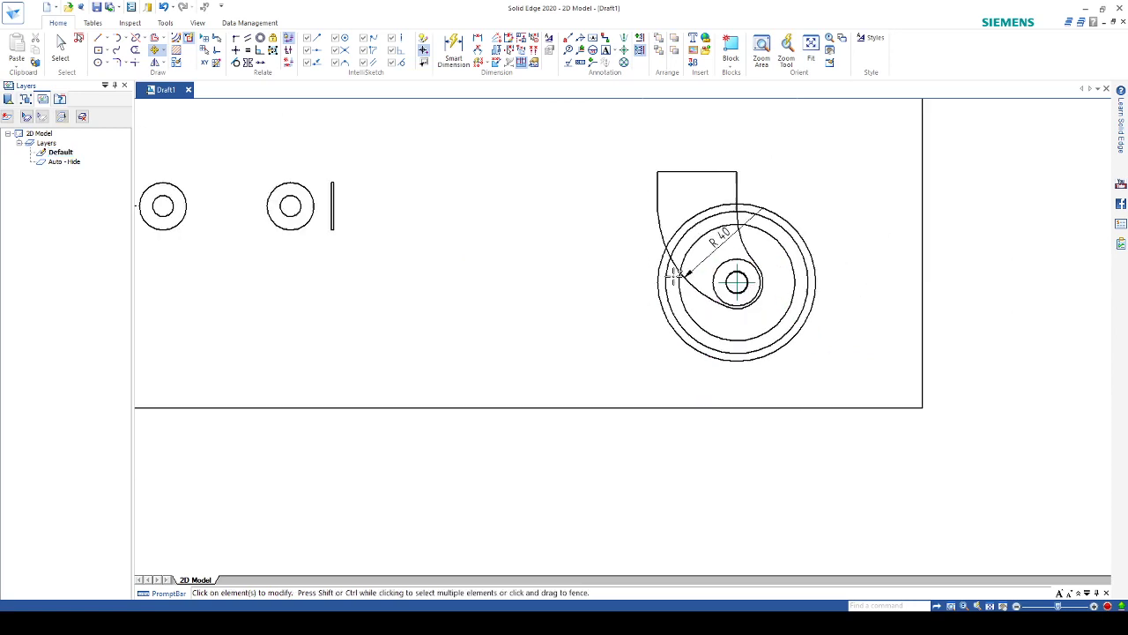
scroll(497, 193, down, 3)
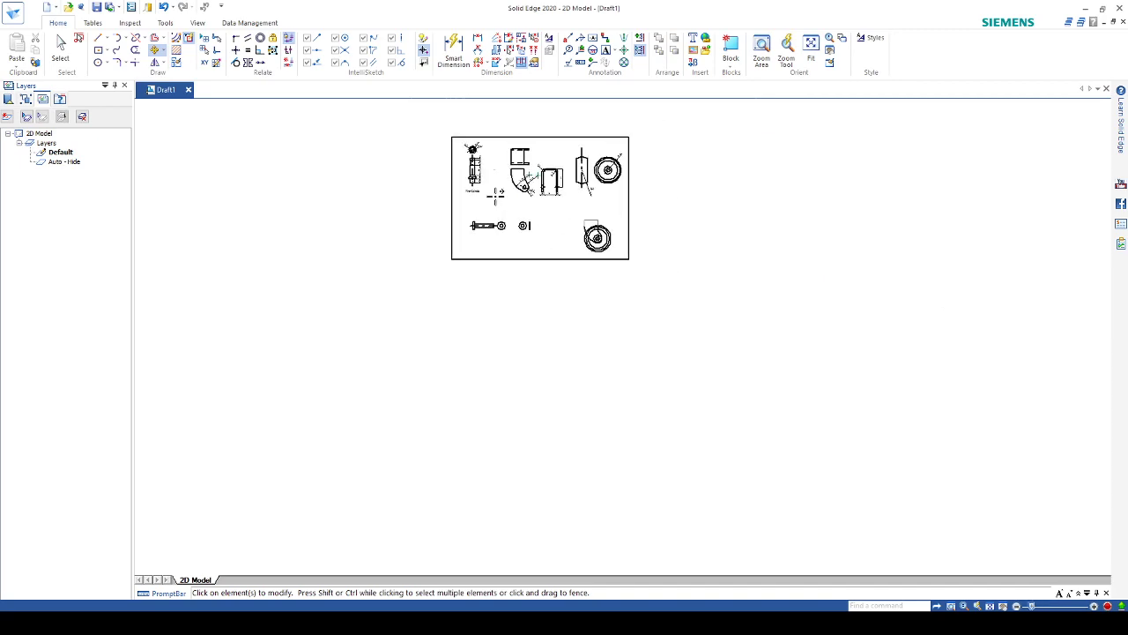
scroll(470, 155, up, 7)
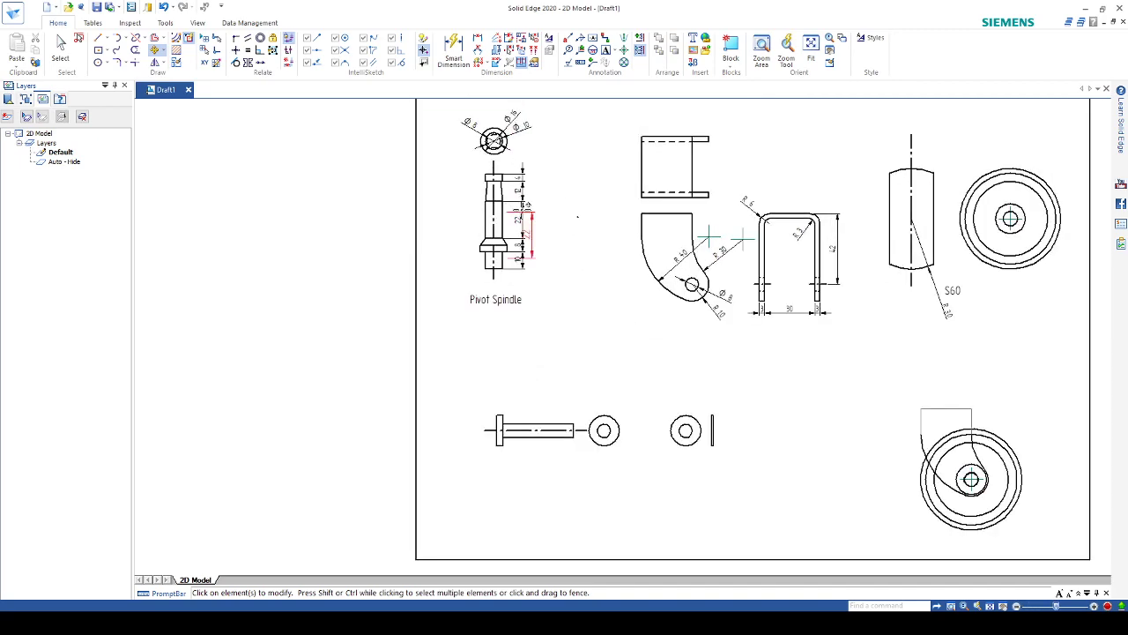
scroll(535, 195, up, 2)
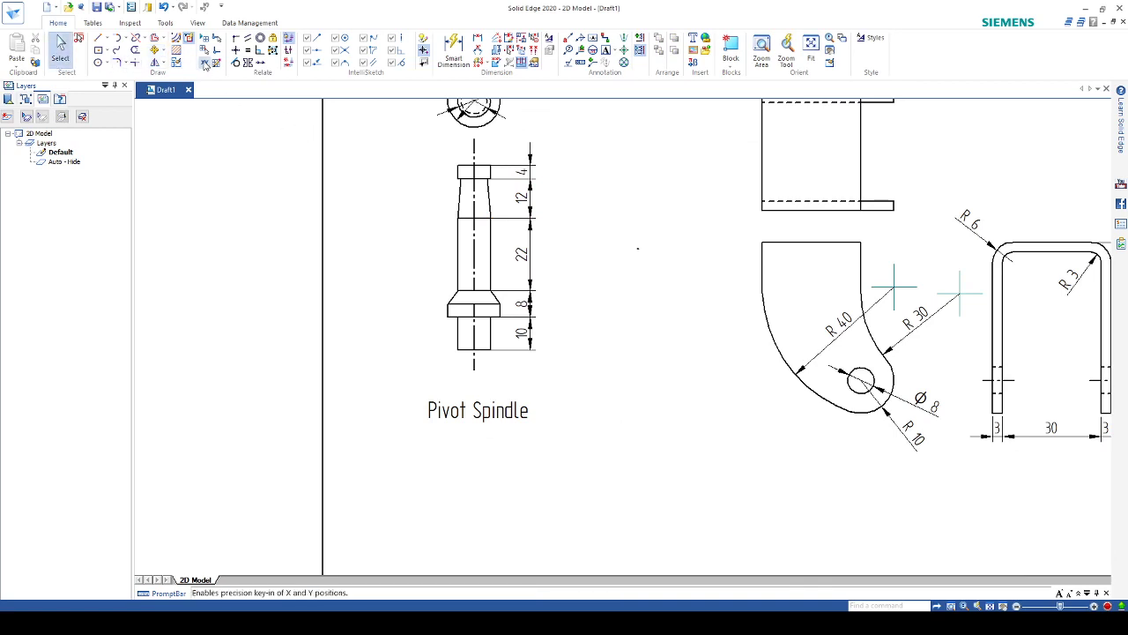
drag(421, 156, 516, 369)
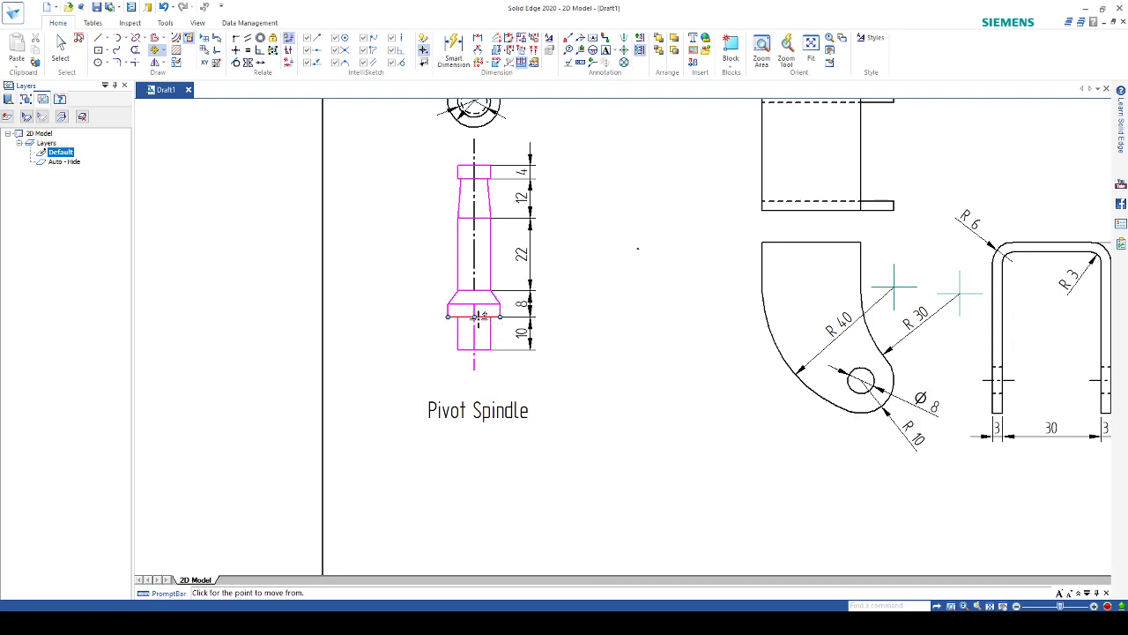
click(492, 321)
scroll(667, 458, down, 6)
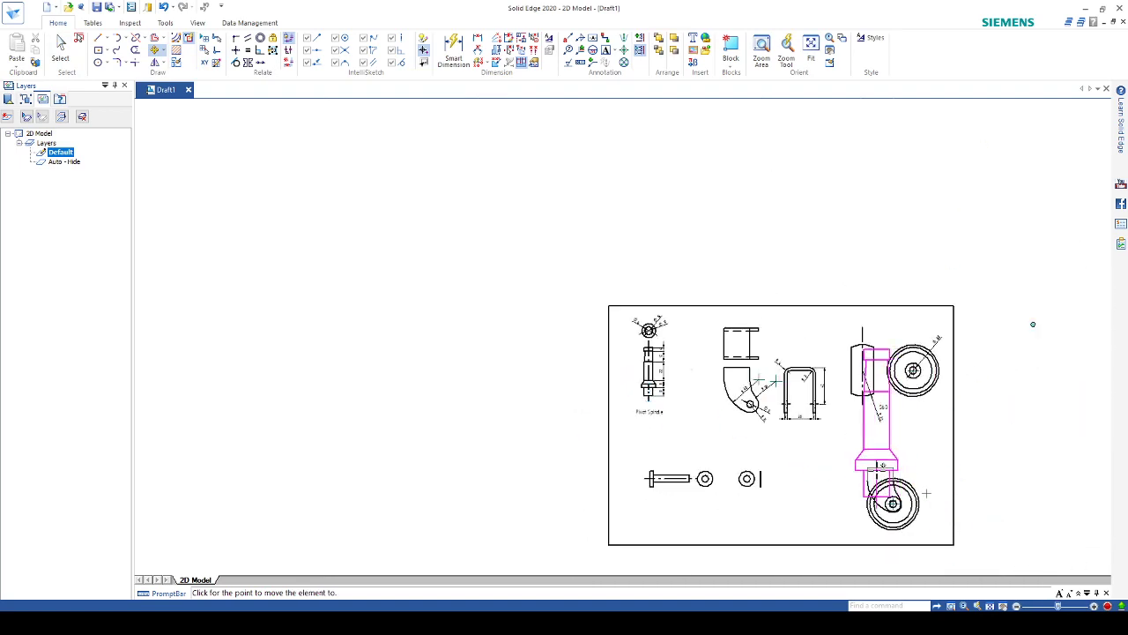
scroll(926, 493, up, 5)
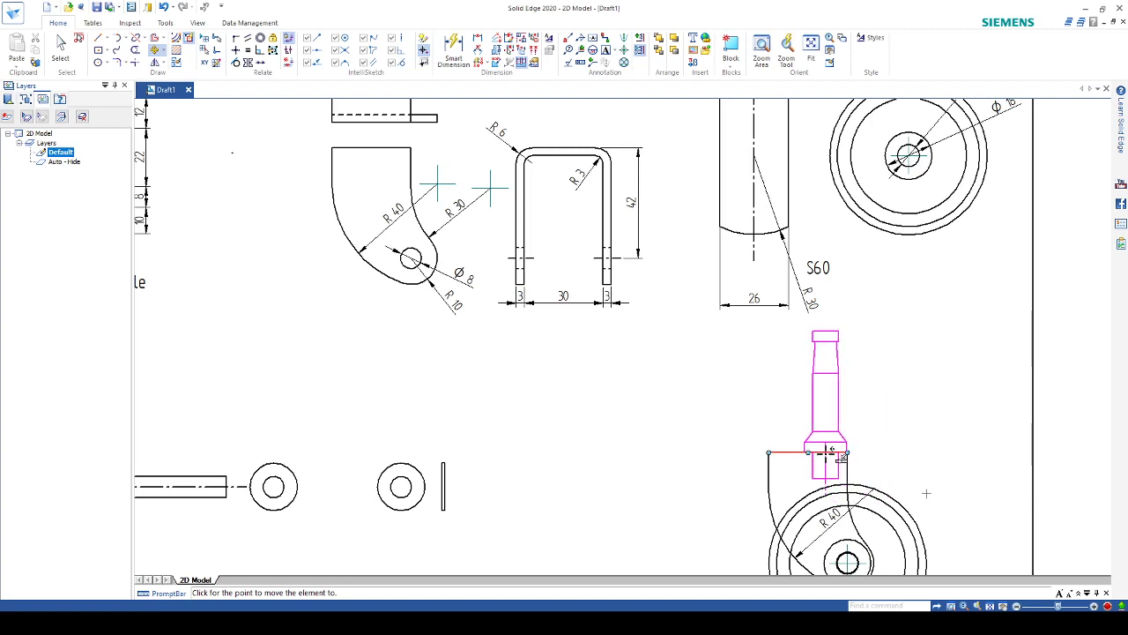
scroll(832, 449, up, 3)
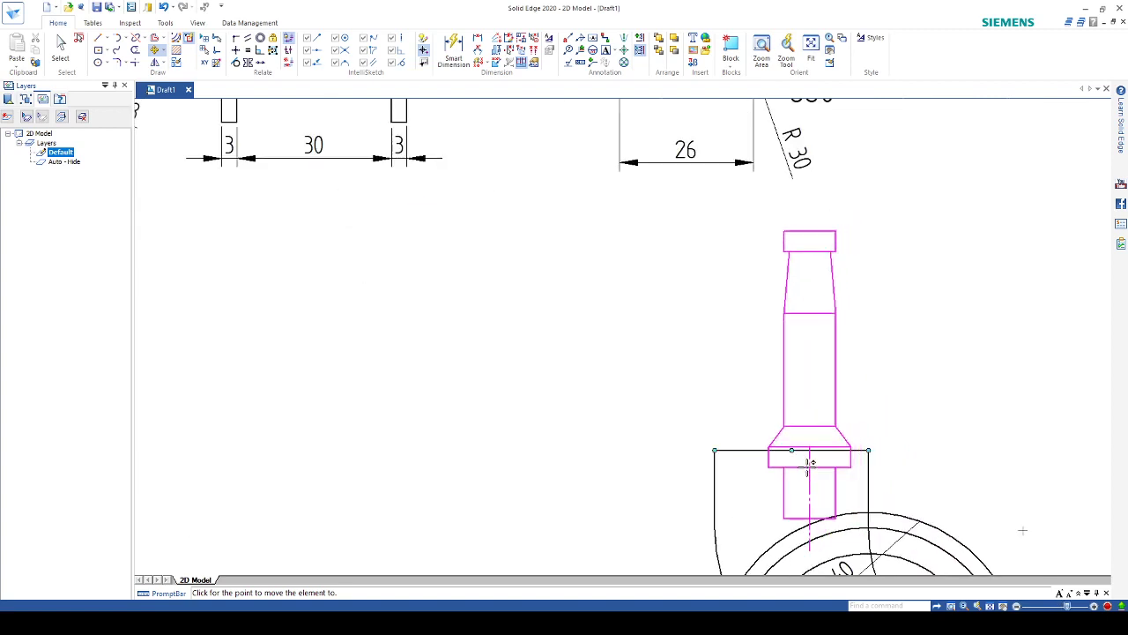
click(791, 450)
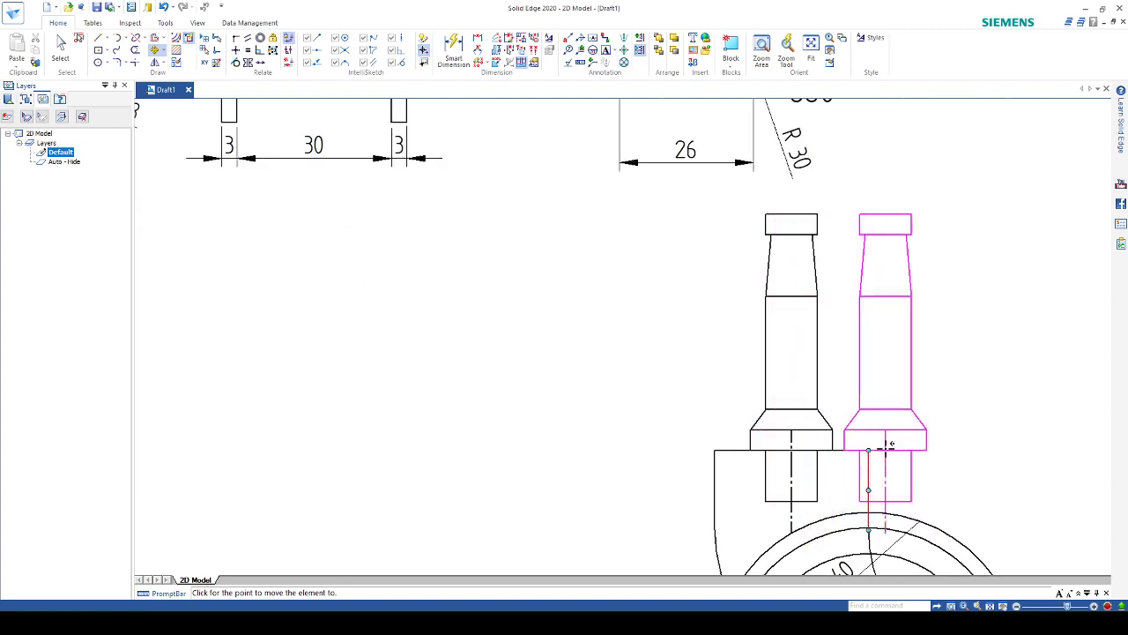
key(Escape)
Trim the spindle end, centreline and wheel arcs hidden inside the assembled bracket's outline, keeping the bolt head's circle
scroll(921, 441, down, 3)
scroll(933, 450, down, 1)
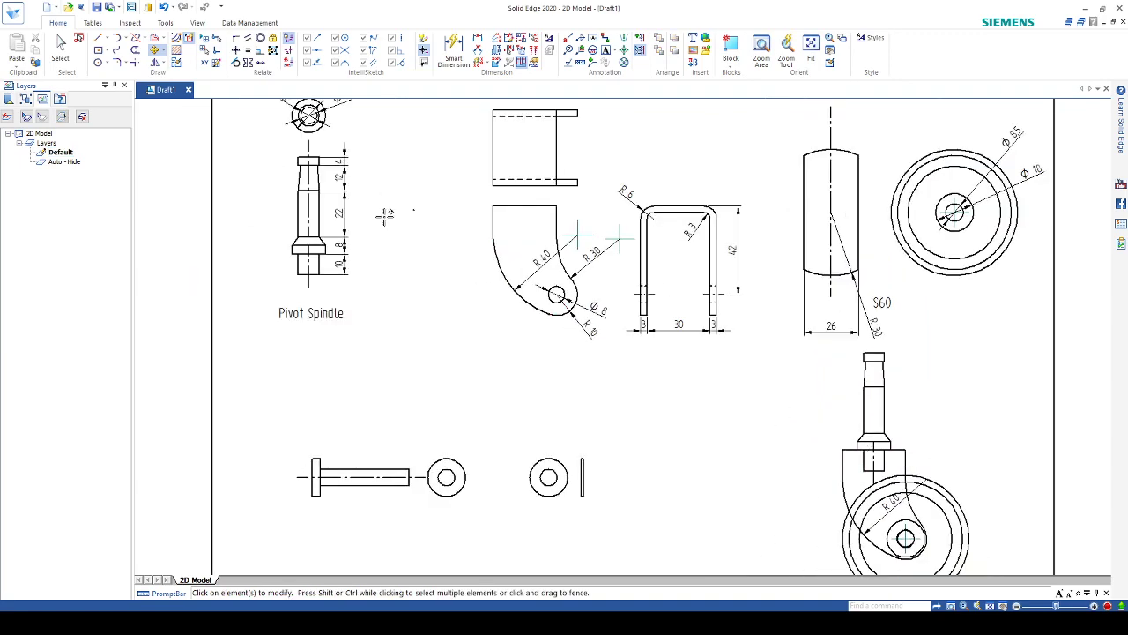
click(134, 50)
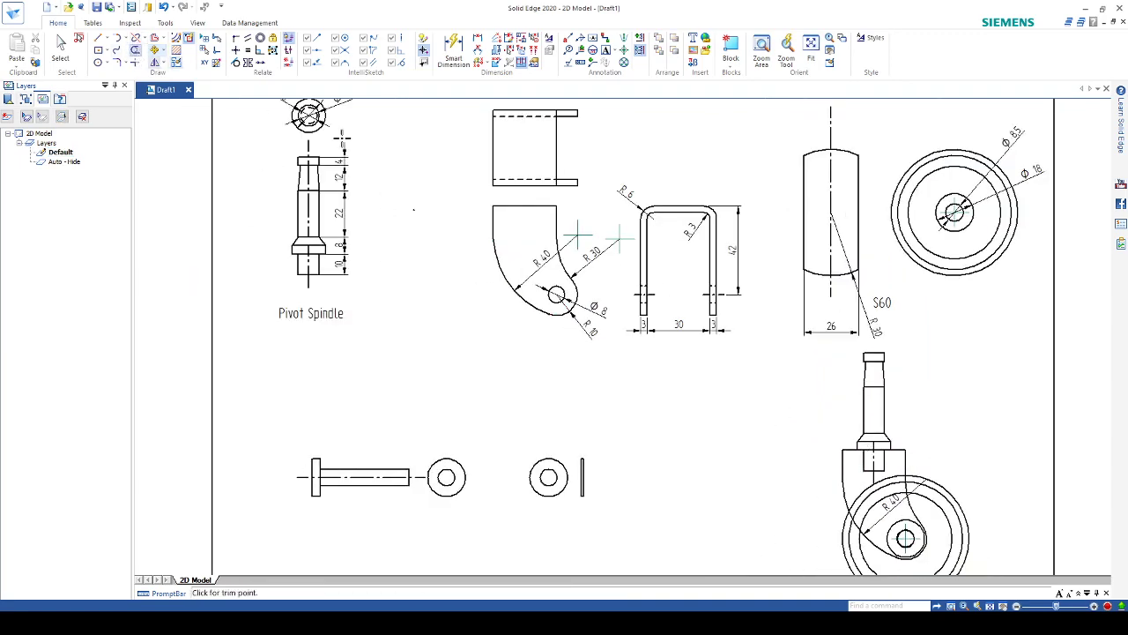
scroll(839, 408, down, 1)
scroll(839, 408, up, 7)
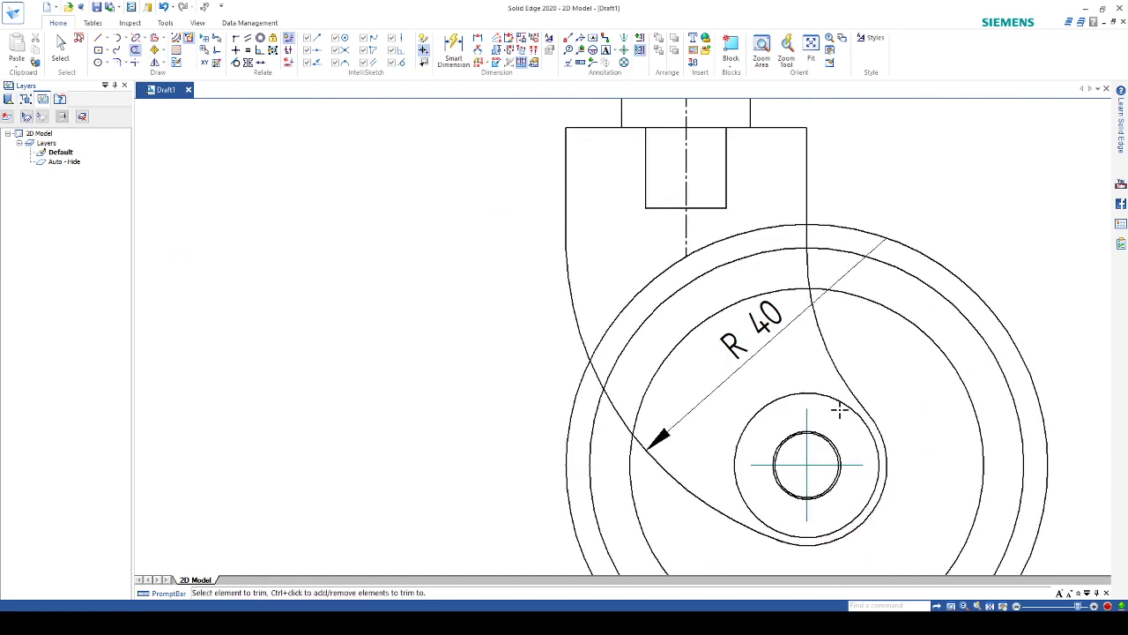
drag(750, 158, 630, 174)
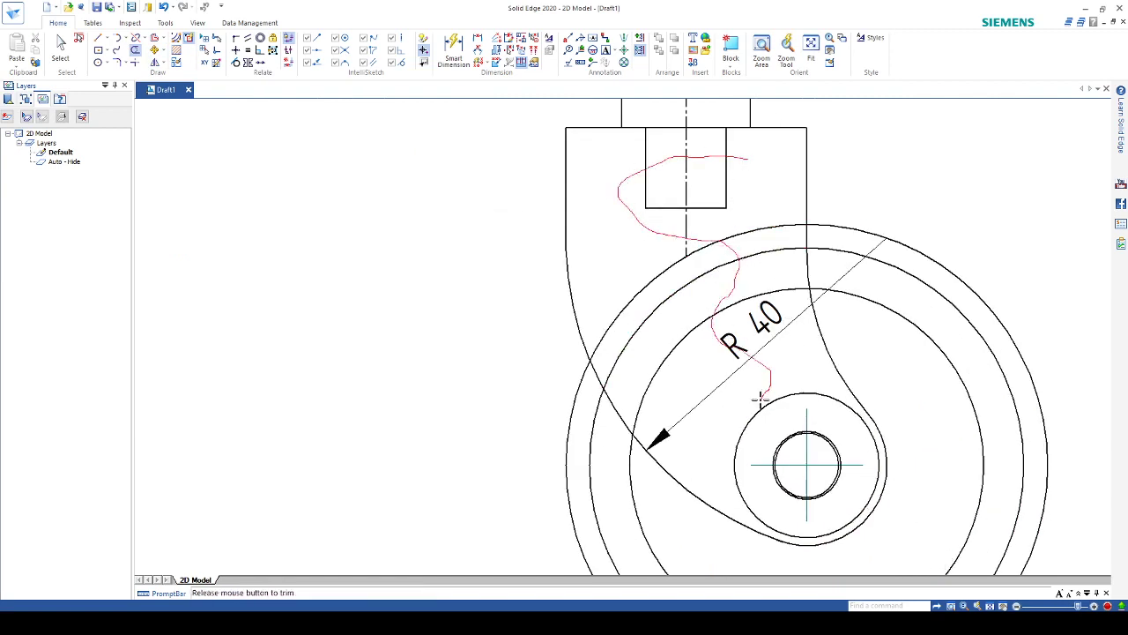
drag(657, 330, 643, 283)
drag(701, 243, 695, 220)
click(793, 395)
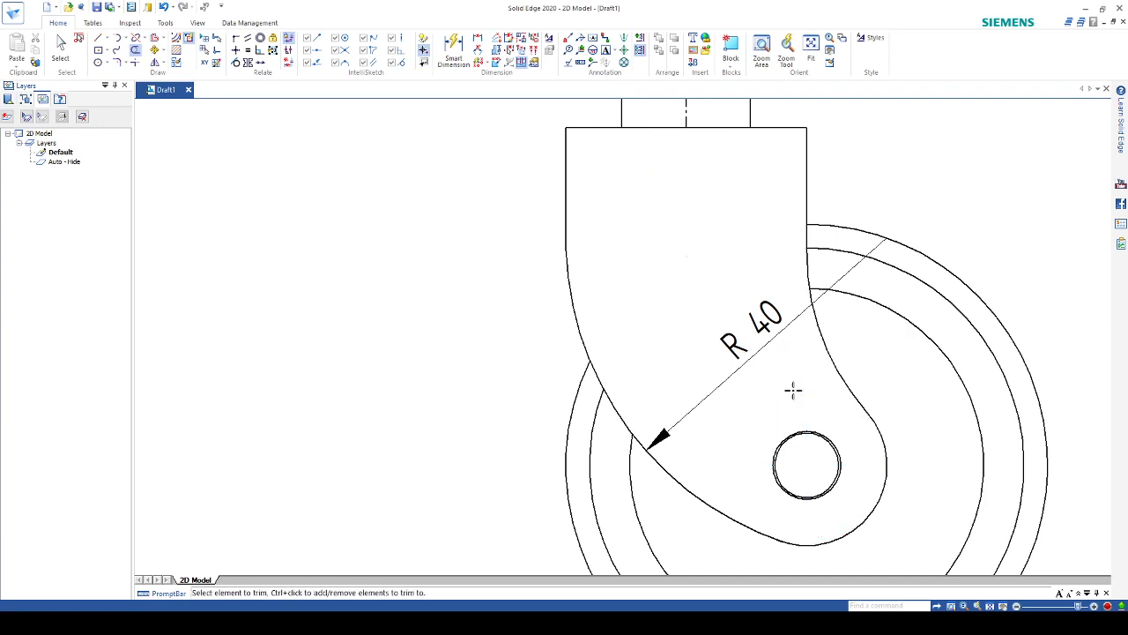
key(ctrl+z)
key(Escape)
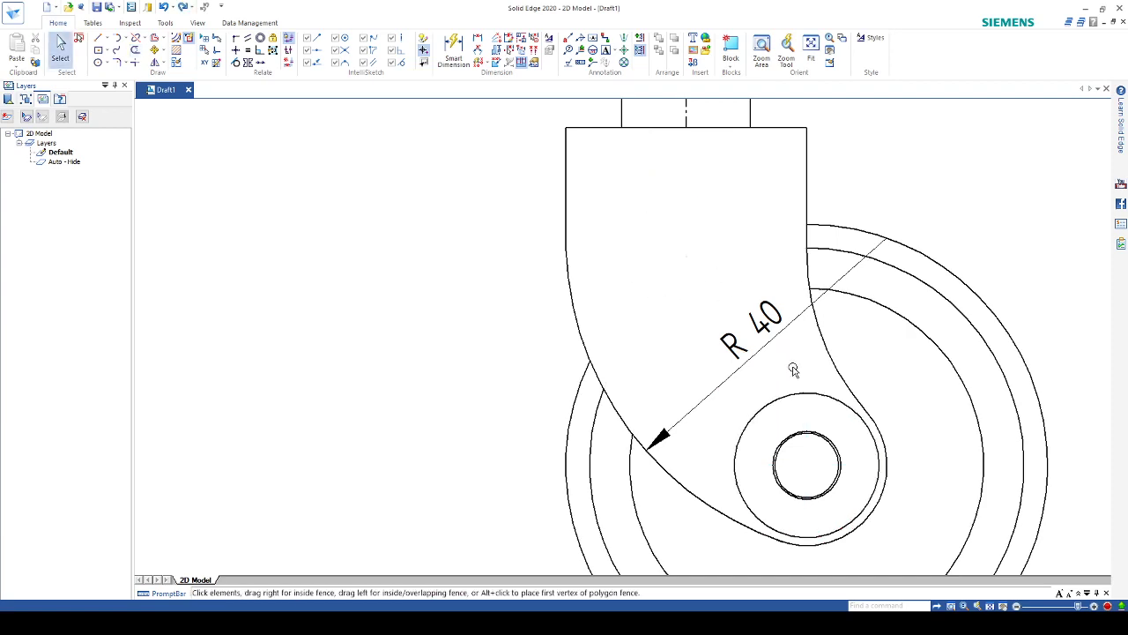
Delete the small hole circles inside the bolt head and the R 40 dimension from the assembly view
click(827, 437)
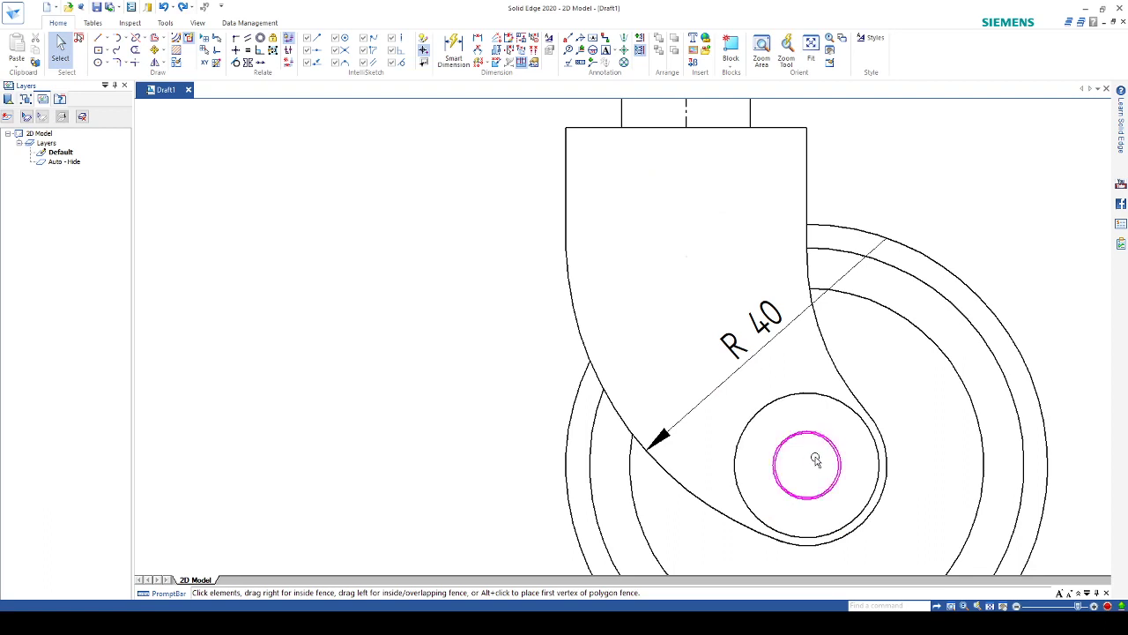
key(Delete)
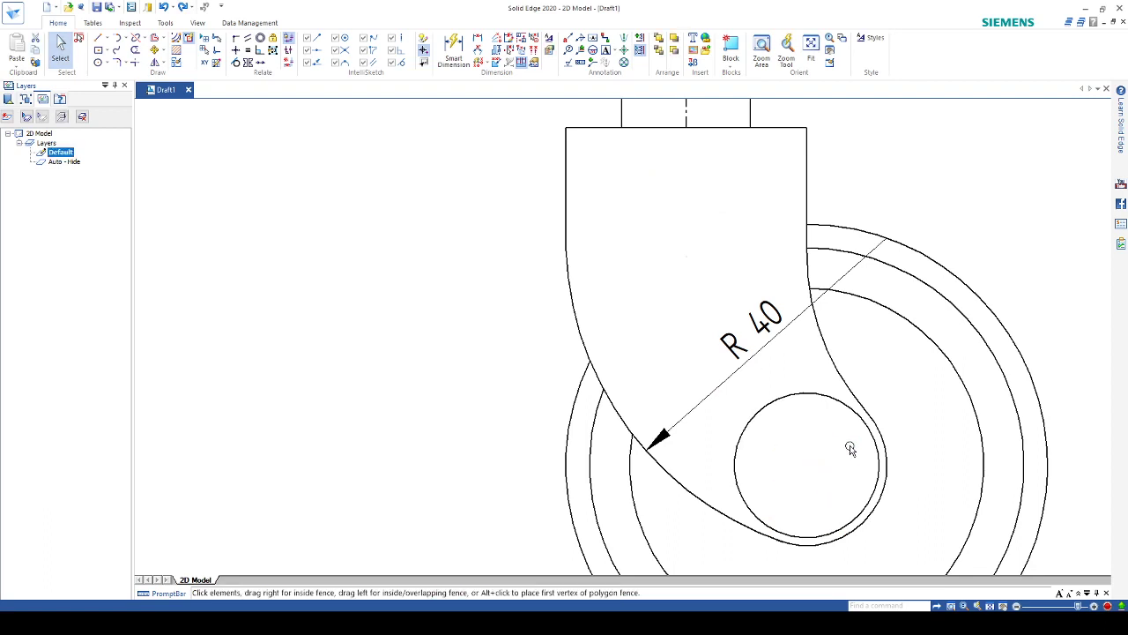
click(844, 280)
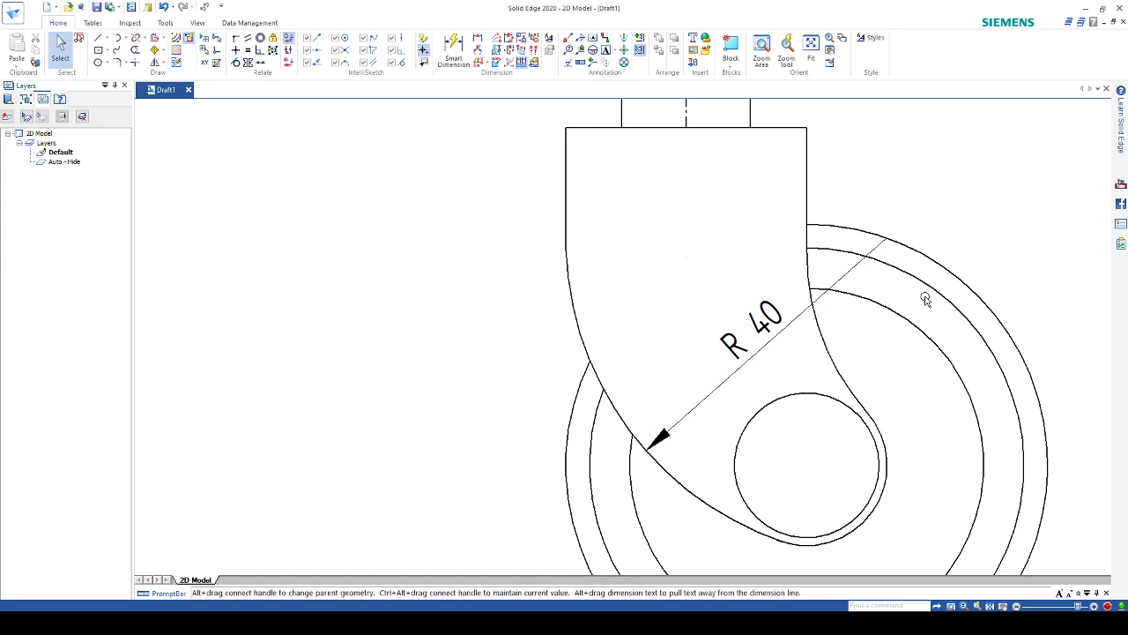
key(Delete)
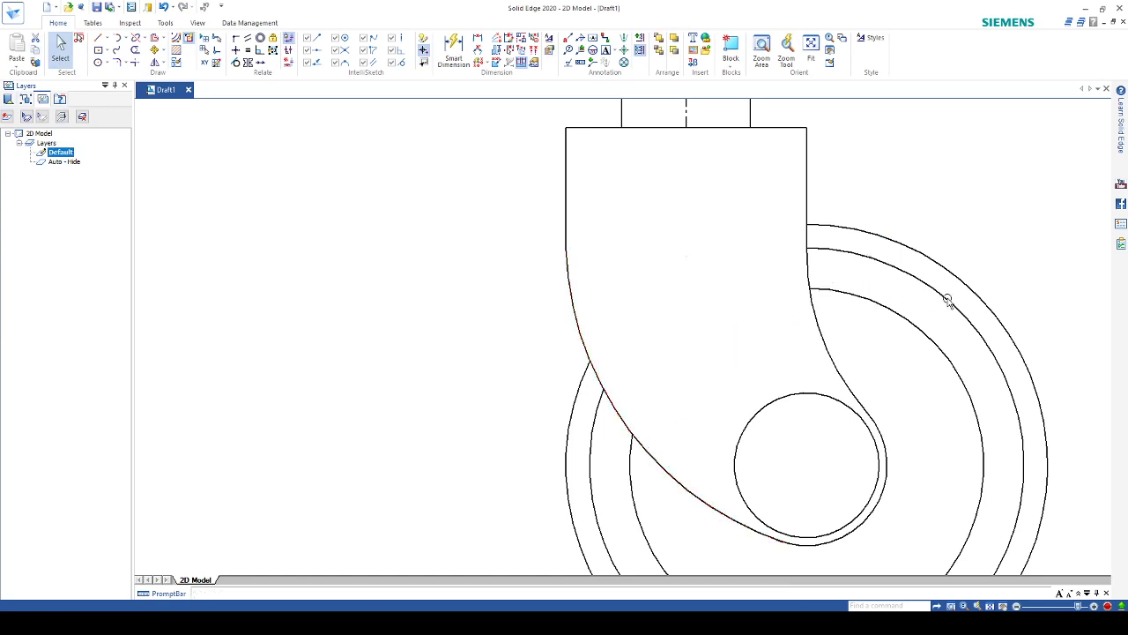
scroll(902, 312, down, 5)
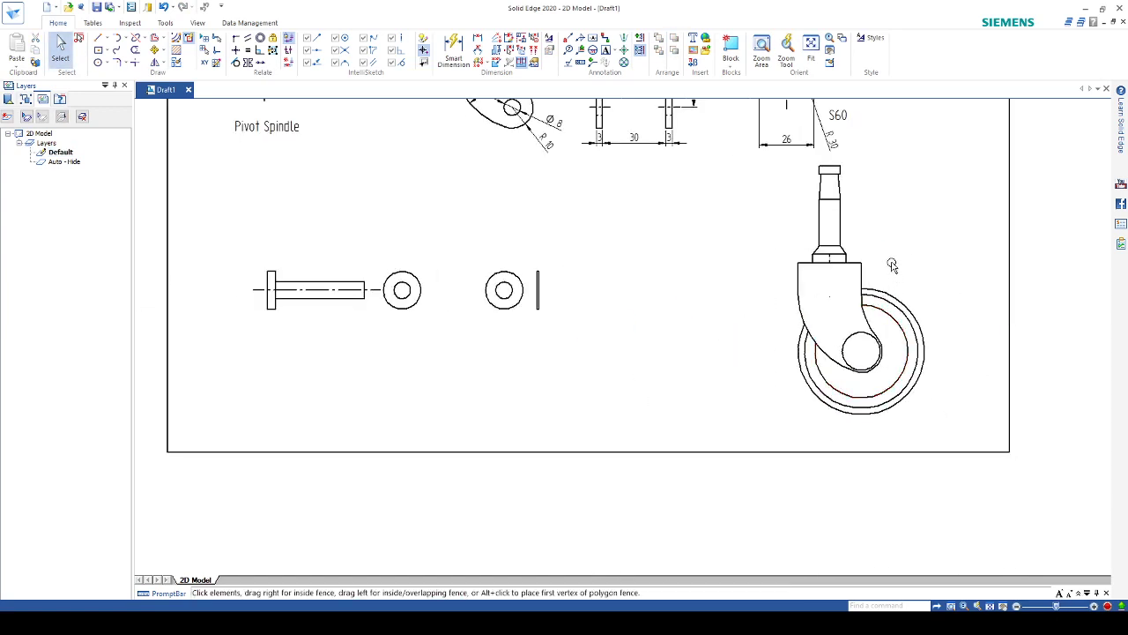
scroll(944, 295, down, 4)
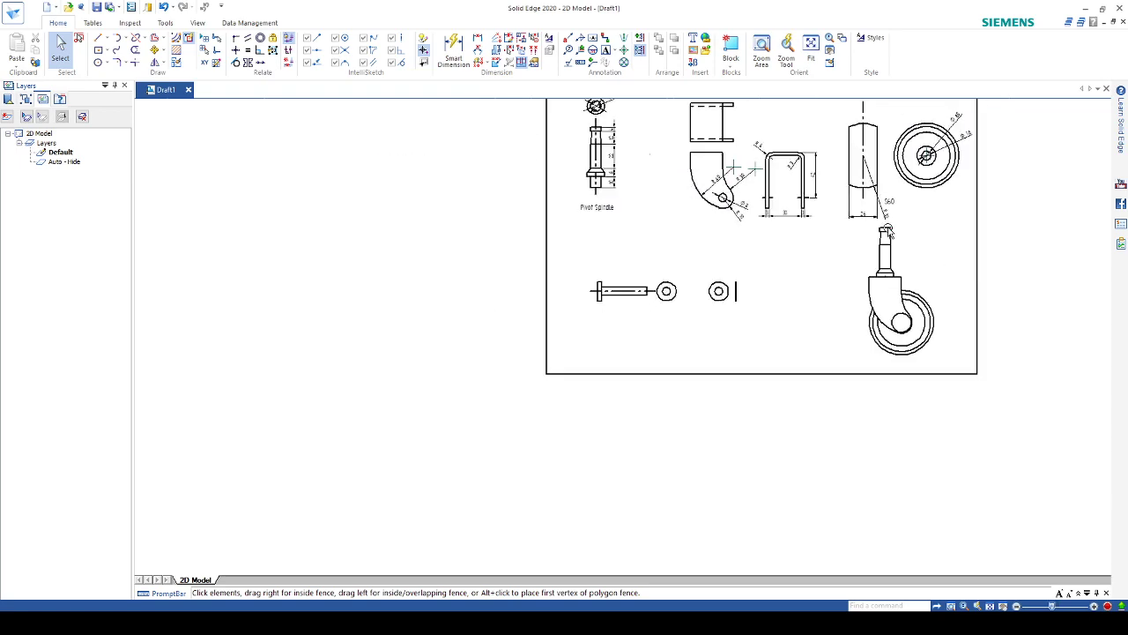
scroll(901, 227, up, 2)
scroll(902, 225, down, 3)
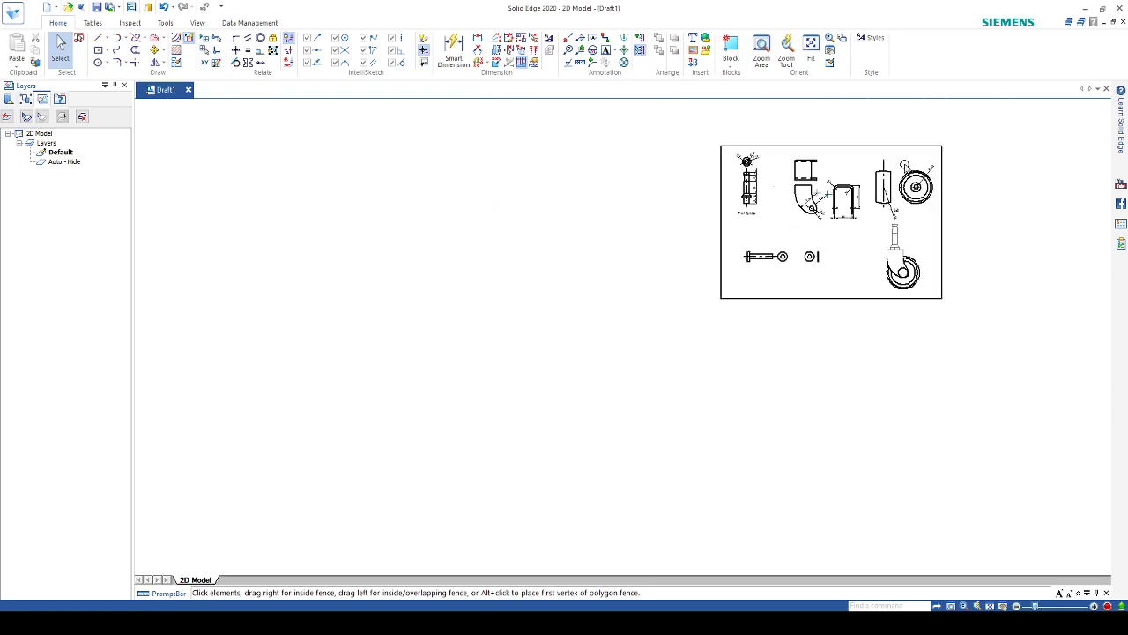
scroll(905, 167, up, 2)
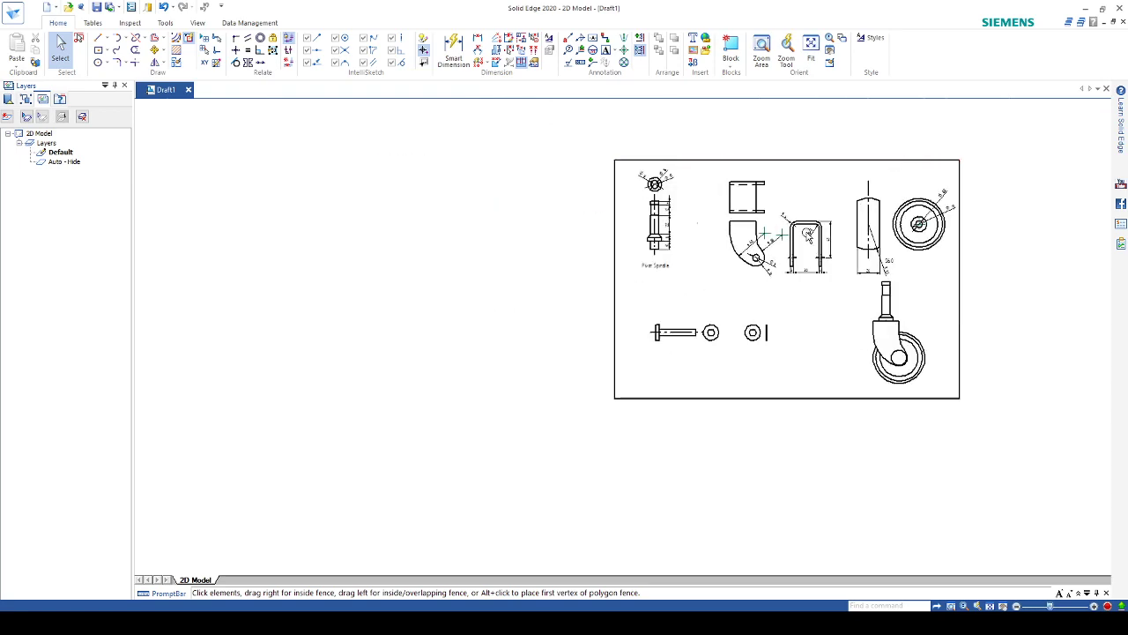
scroll(930, 301, up, 2)
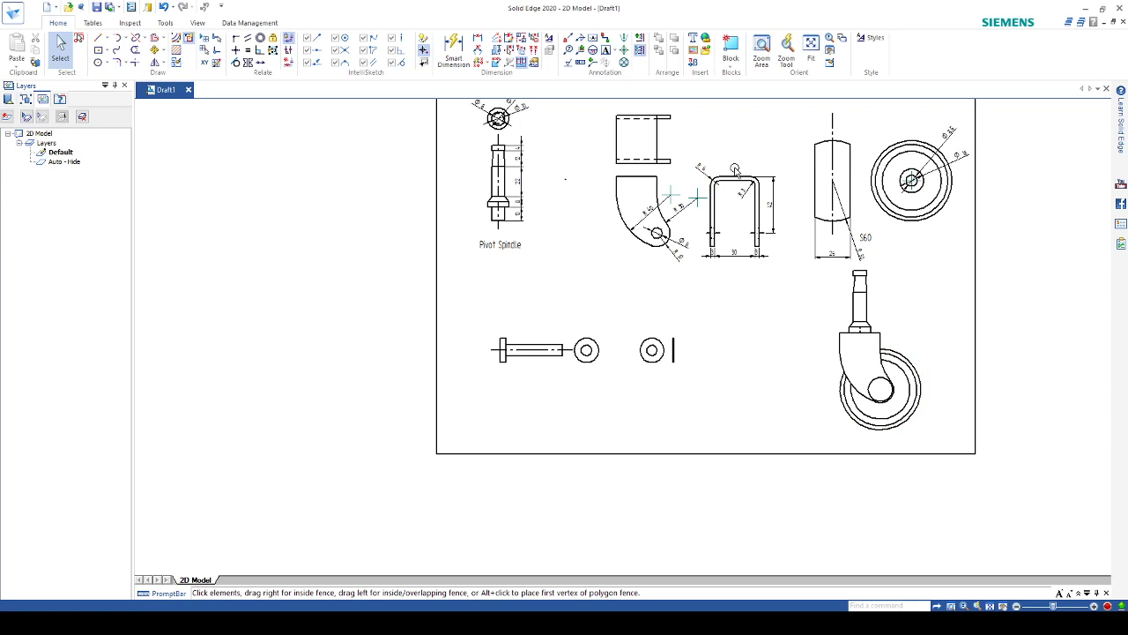
drag(797, 123, 867, 238)
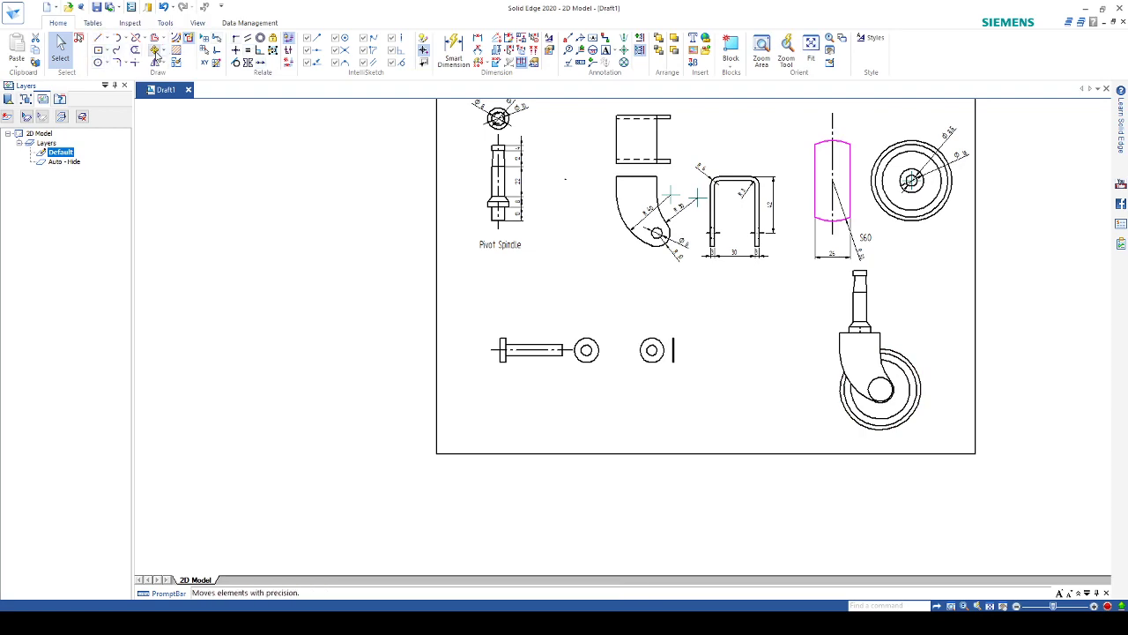
click(155, 51)
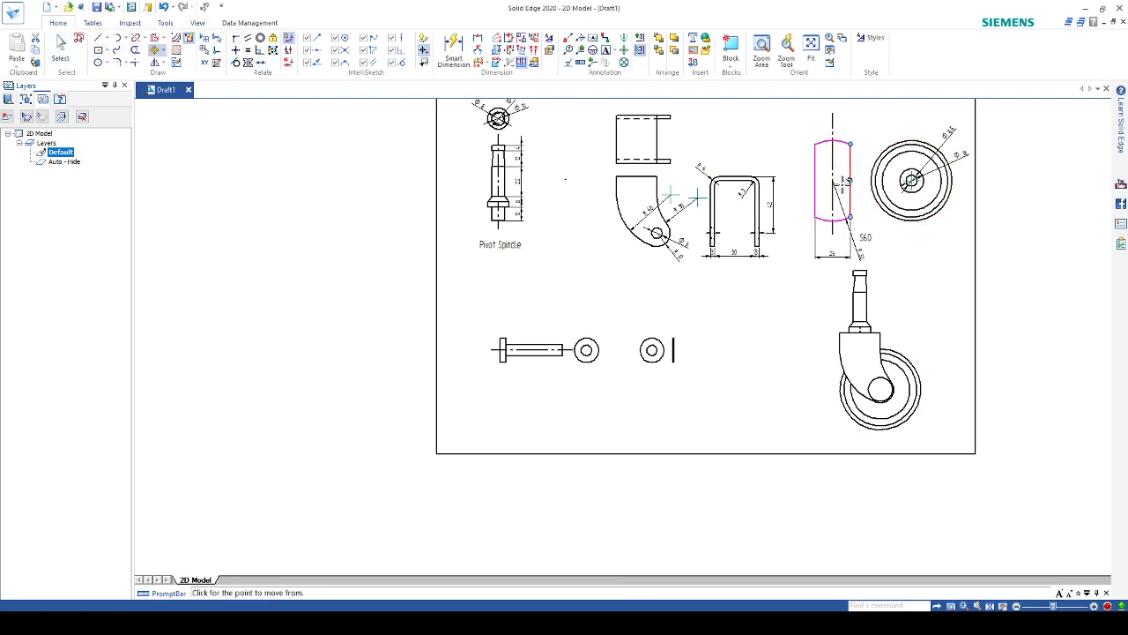
scroll(835, 170, up, 3)
scroll(830, 136, down, 3)
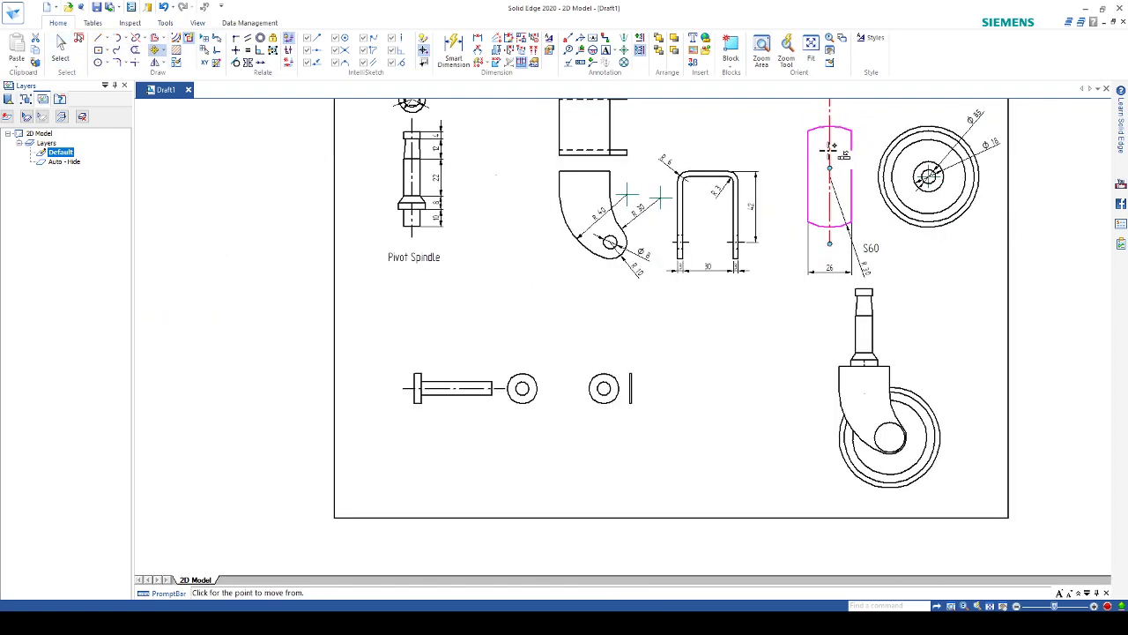
click(135, 51)
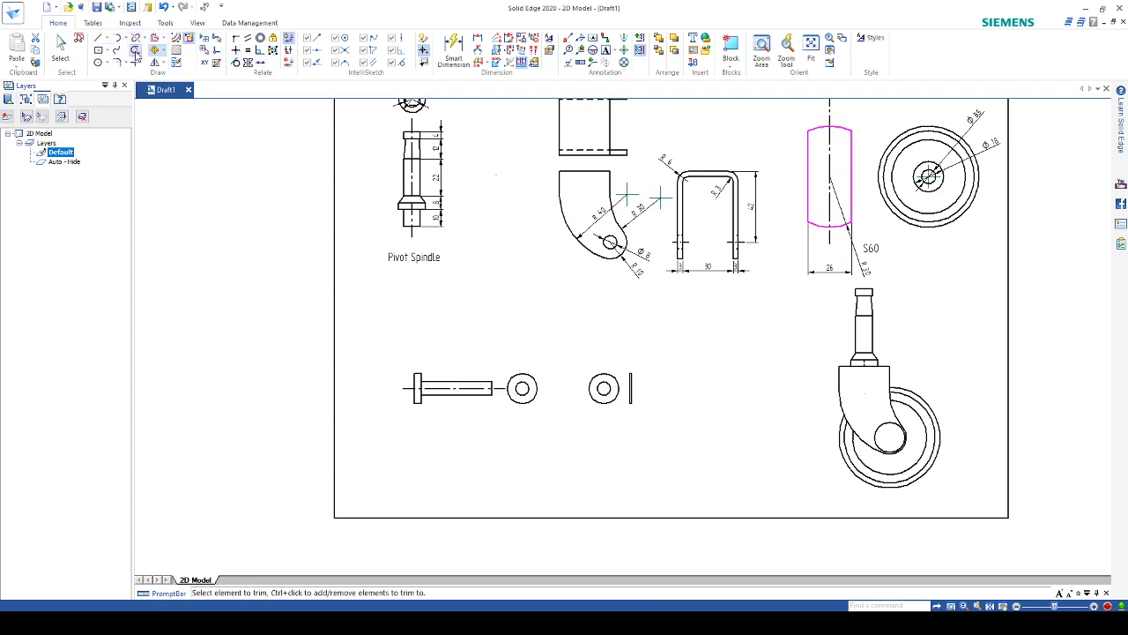
scroll(635, 166, down, 2)
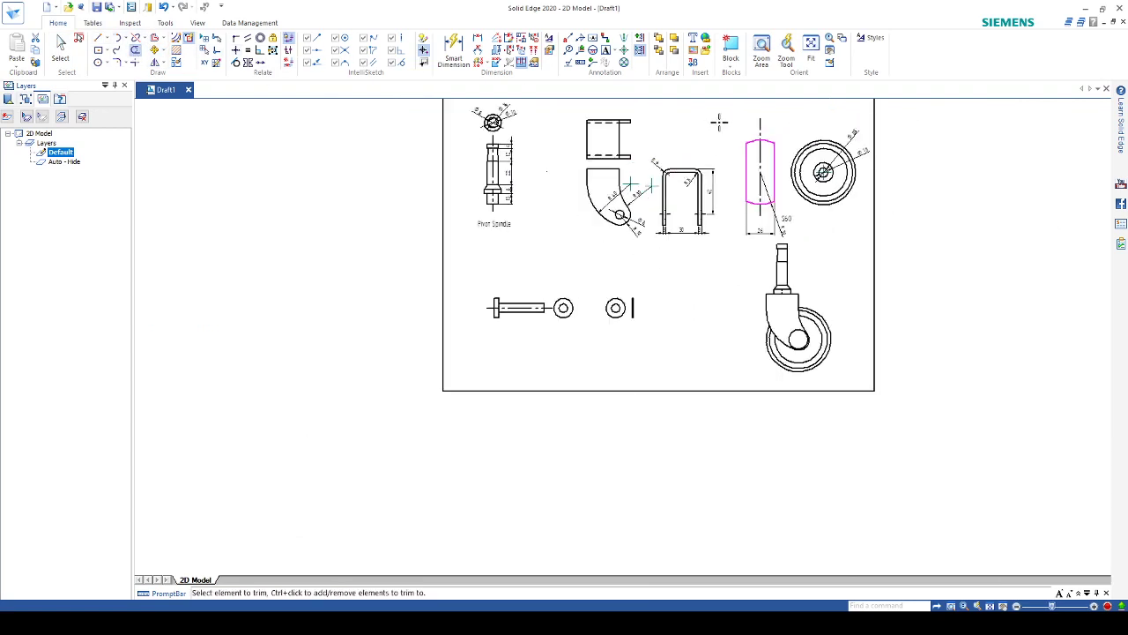
click(60, 45)
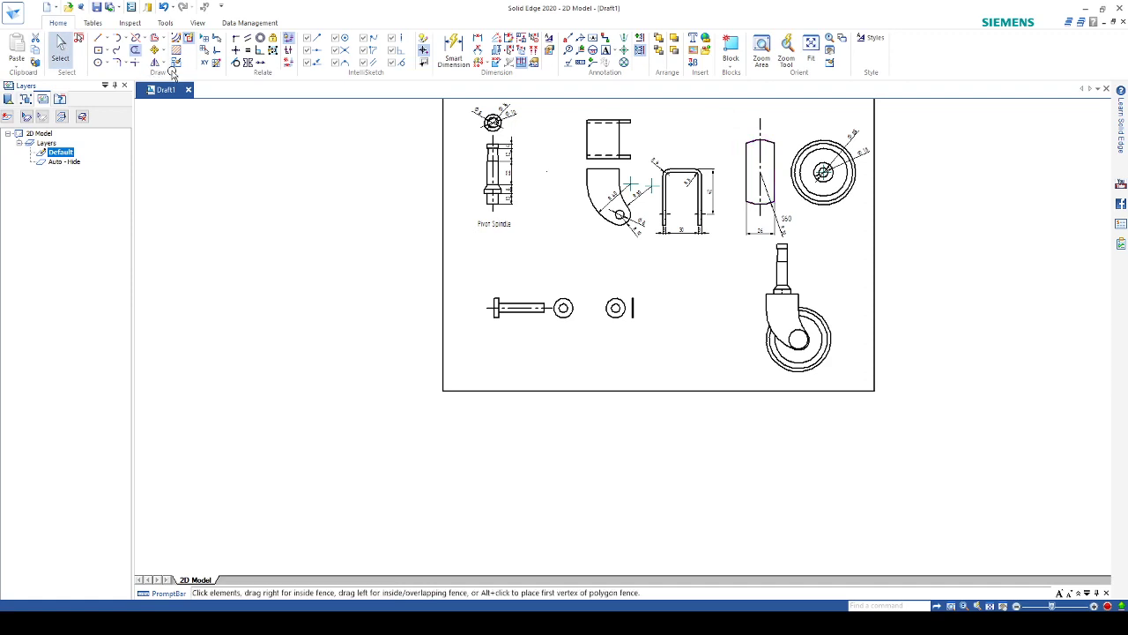
click(155, 51)
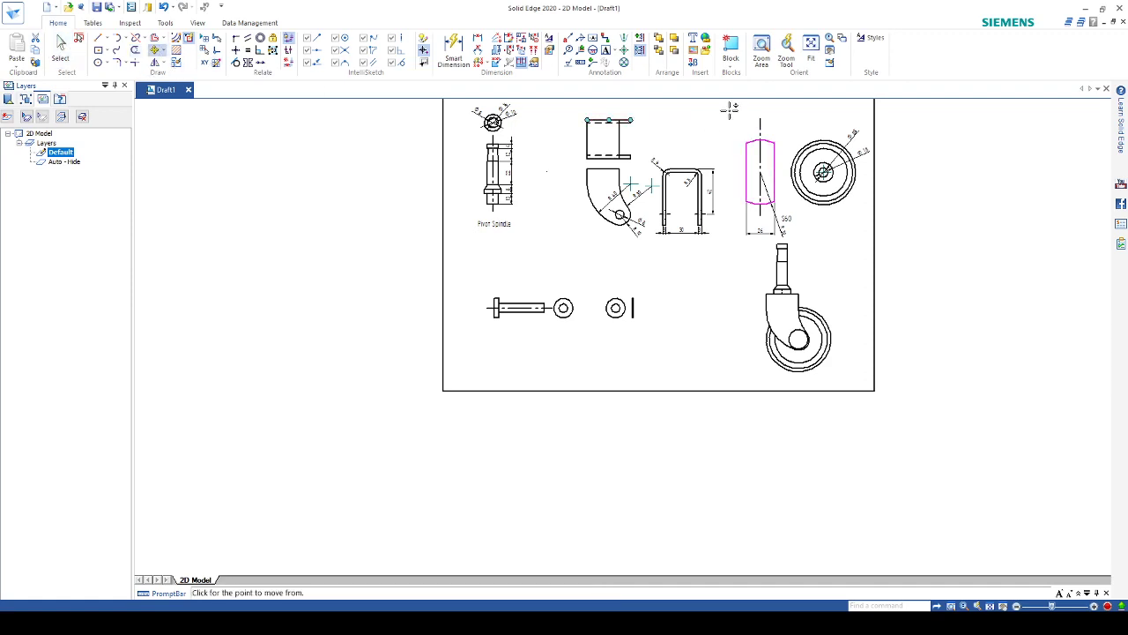
click(776, 215)
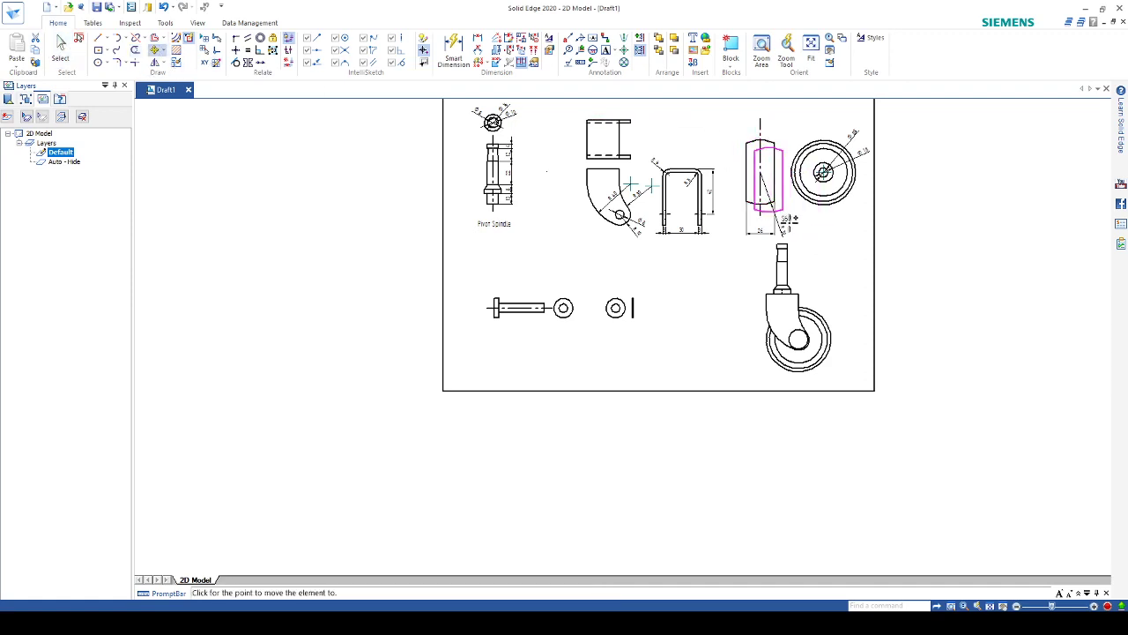
right_click(784, 223)
key(Escape)
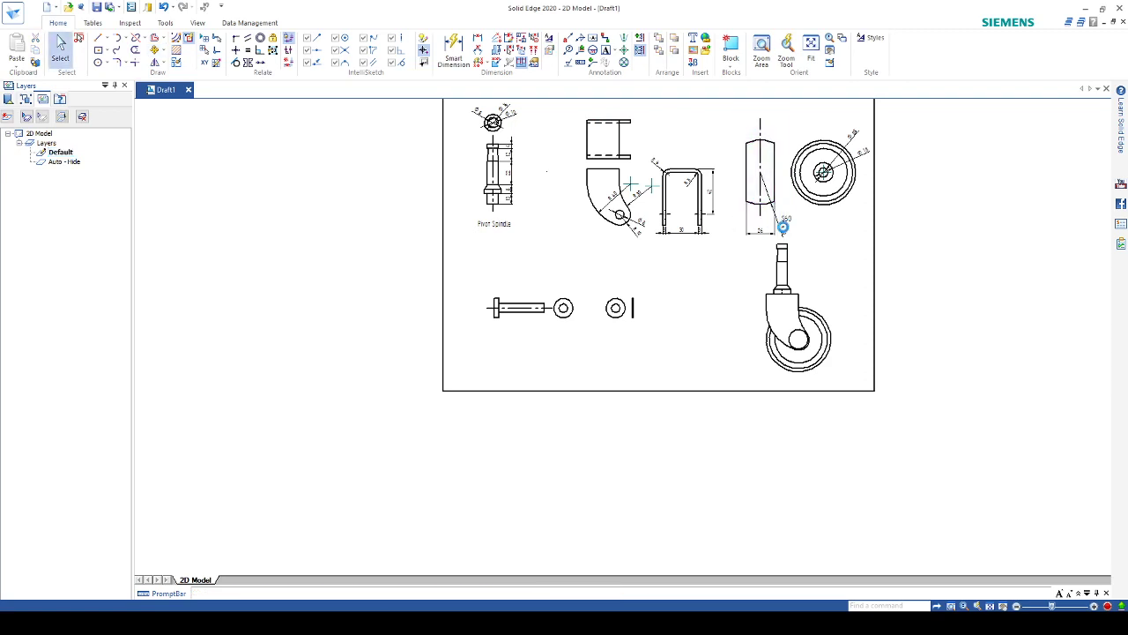
Copy the wheel's edge view with its vertical centreline, from the centreline's midpoint, to the empty area outside the frame beside the assembly view
click(760, 162)
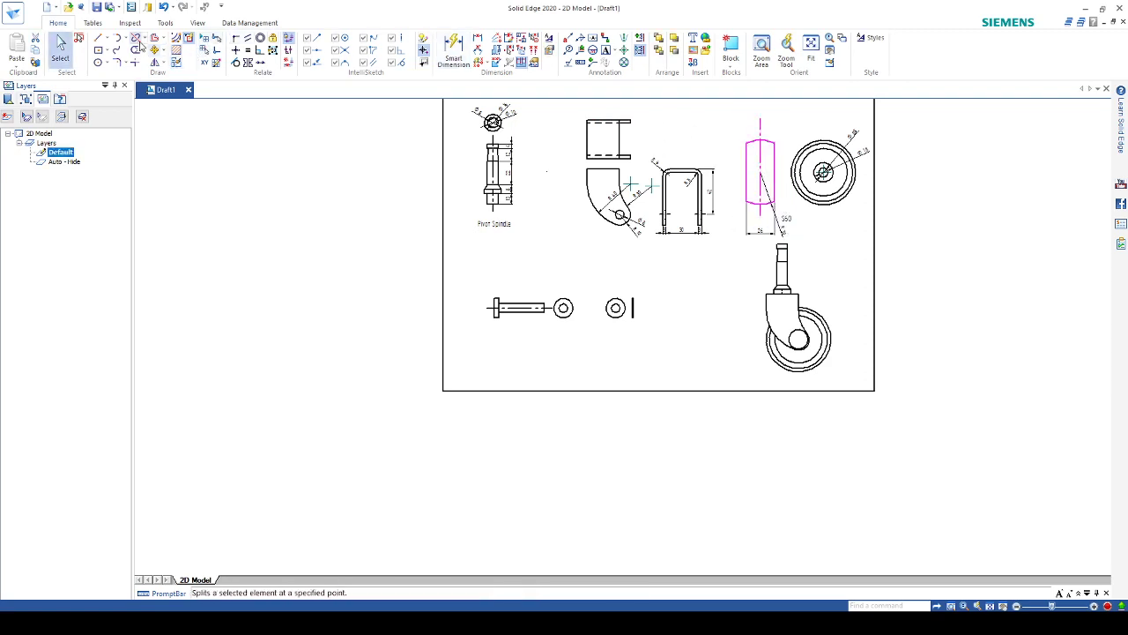
key(m)
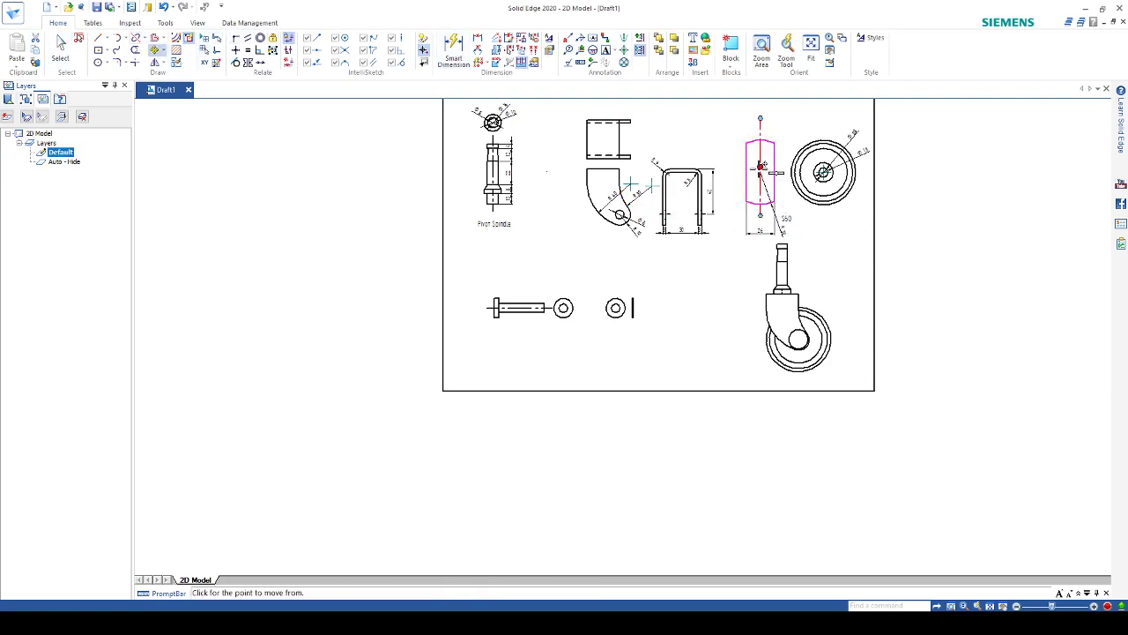
click(760, 169)
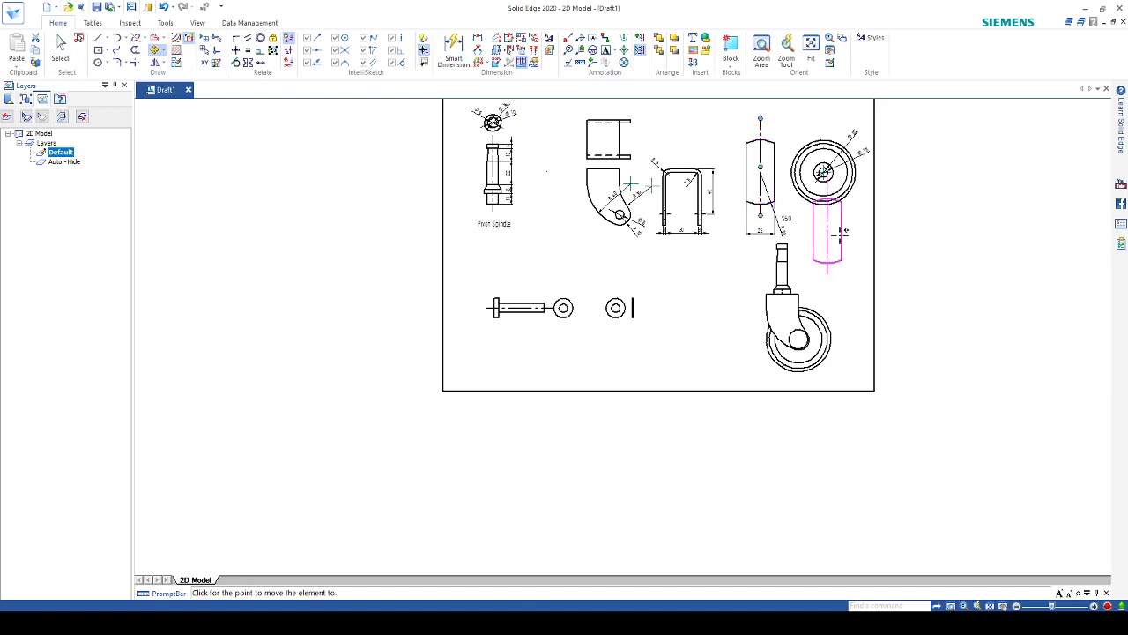
click(927, 326)
key(Escape)
scroll(948, 326, down, 2)
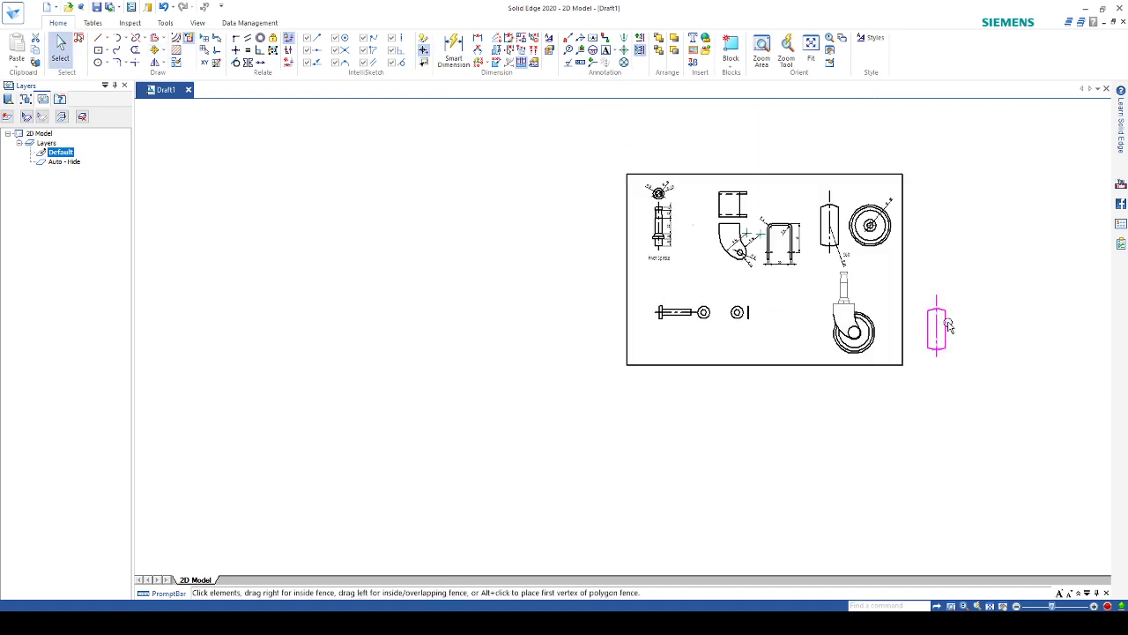
Trim both centreline ends that extend beyond the copied wheel edge view's outline
scroll(948, 326, up, 5)
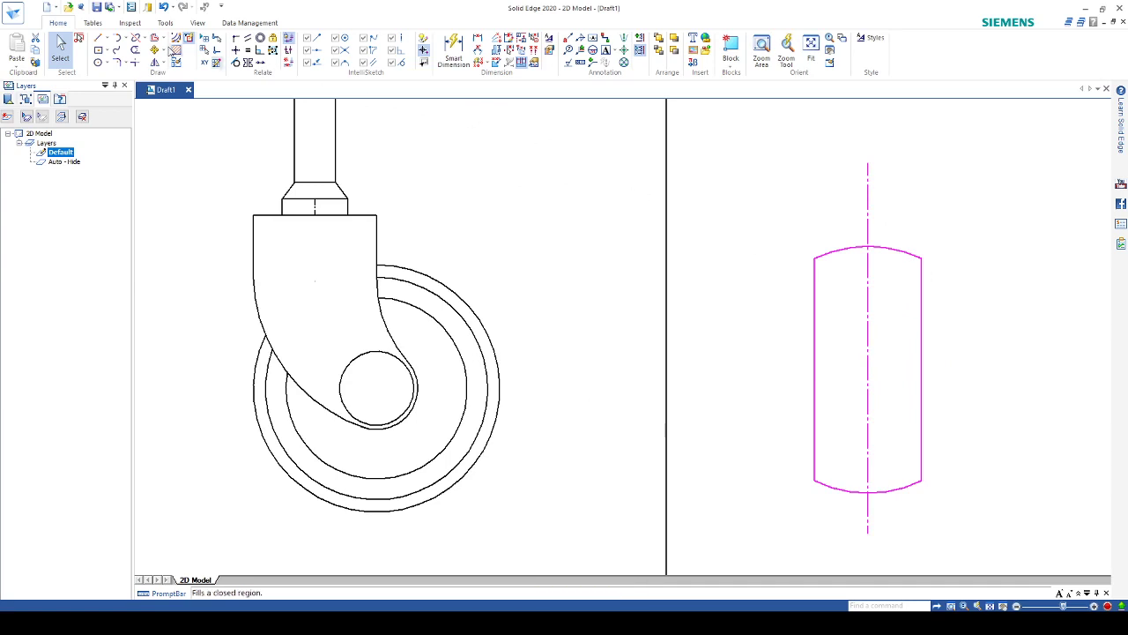
click(62, 48)
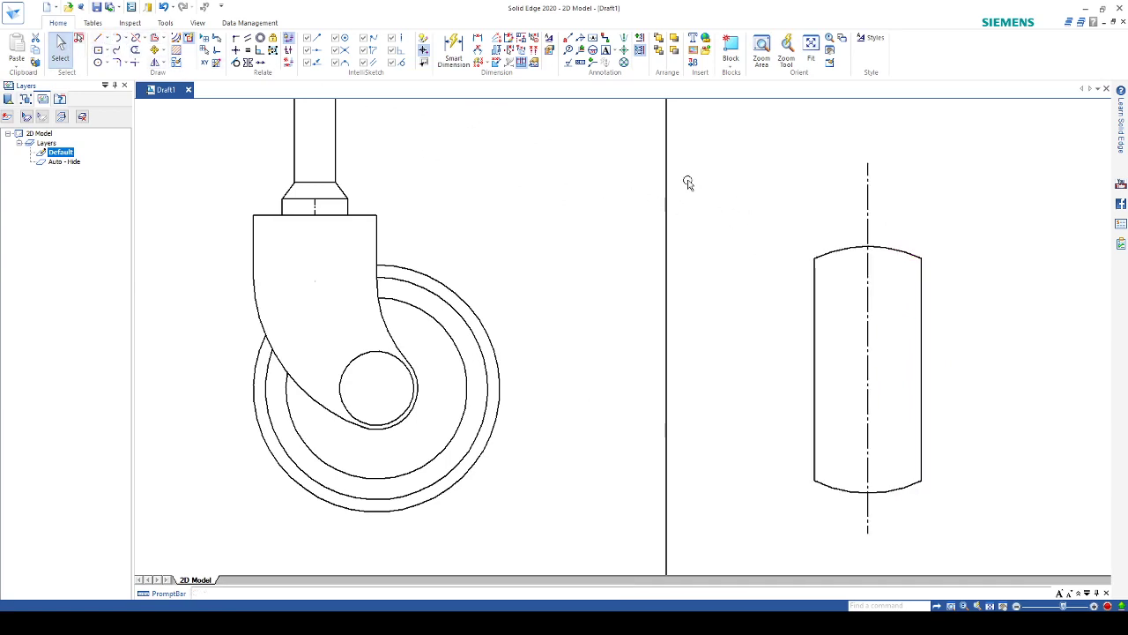
click(135, 50)
drag(934, 221, 850, 220)
drag(844, 513, 947, 504)
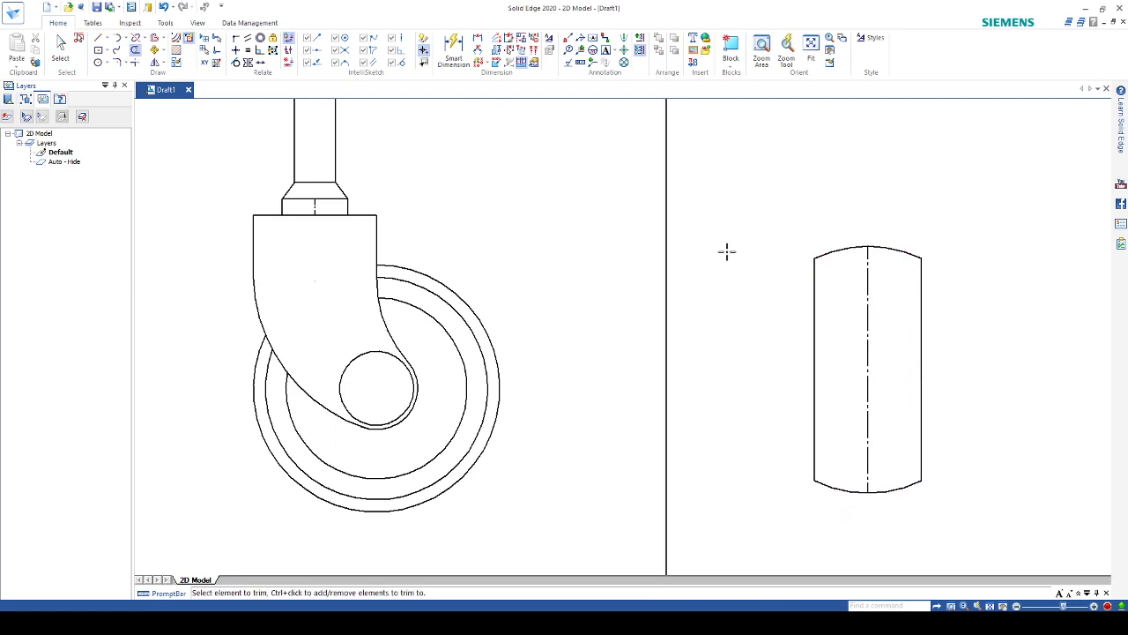
Draw a horizontal line through the centreline's midpoint, past both sides of the copied wheel edge view, and delete the overlapping shorter segment
click(99, 40)
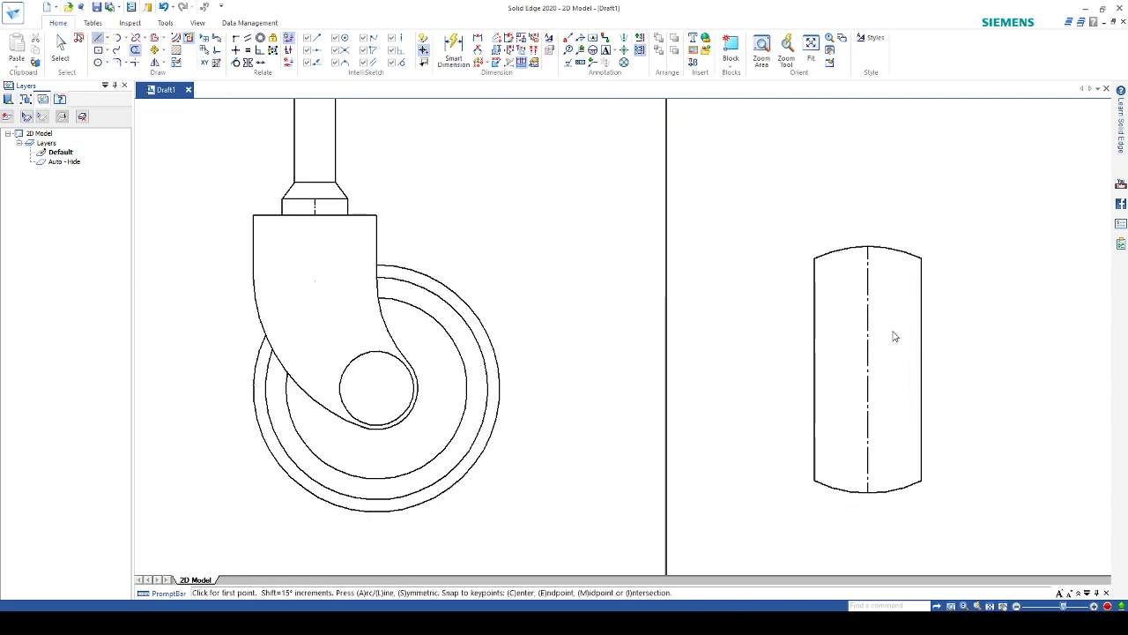
click(868, 370)
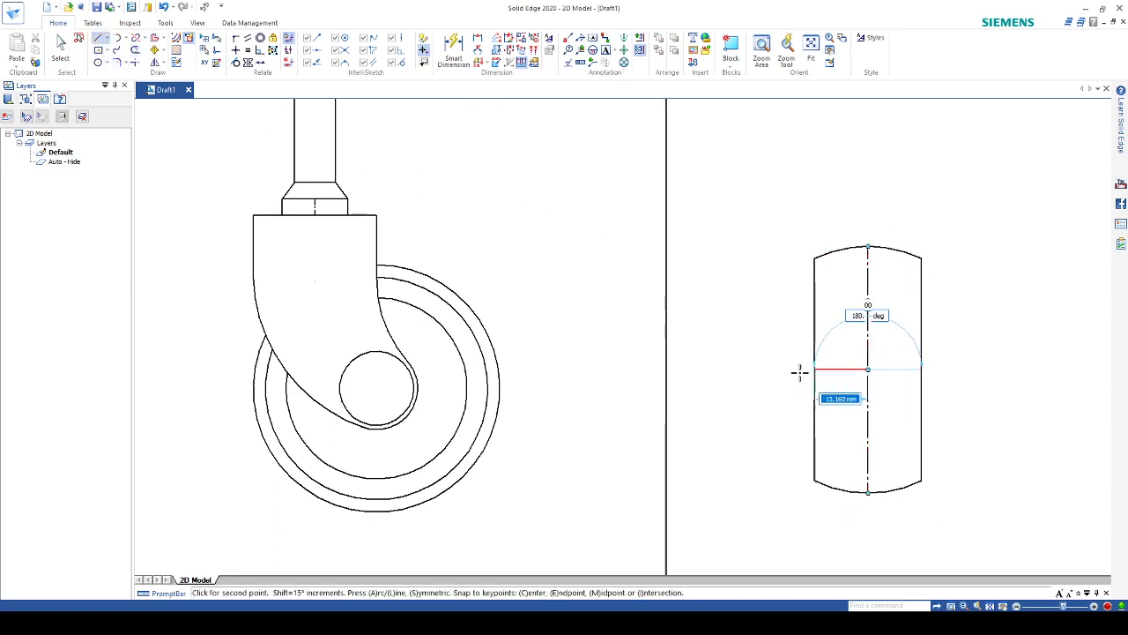
click(1005, 369)
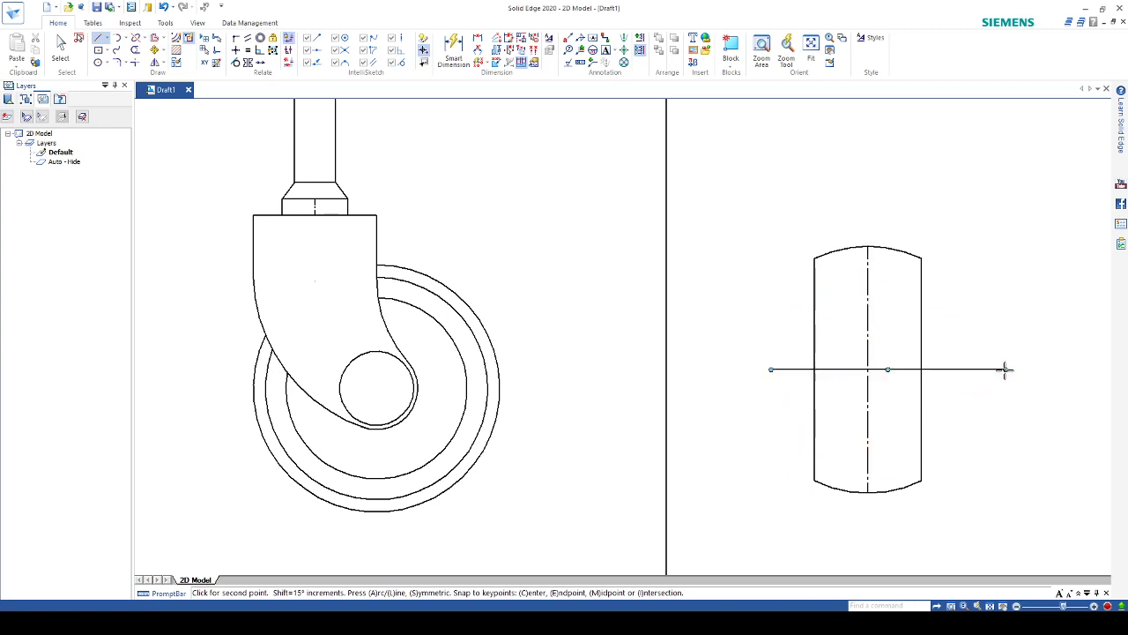
click(63, 51)
click(598, 288)
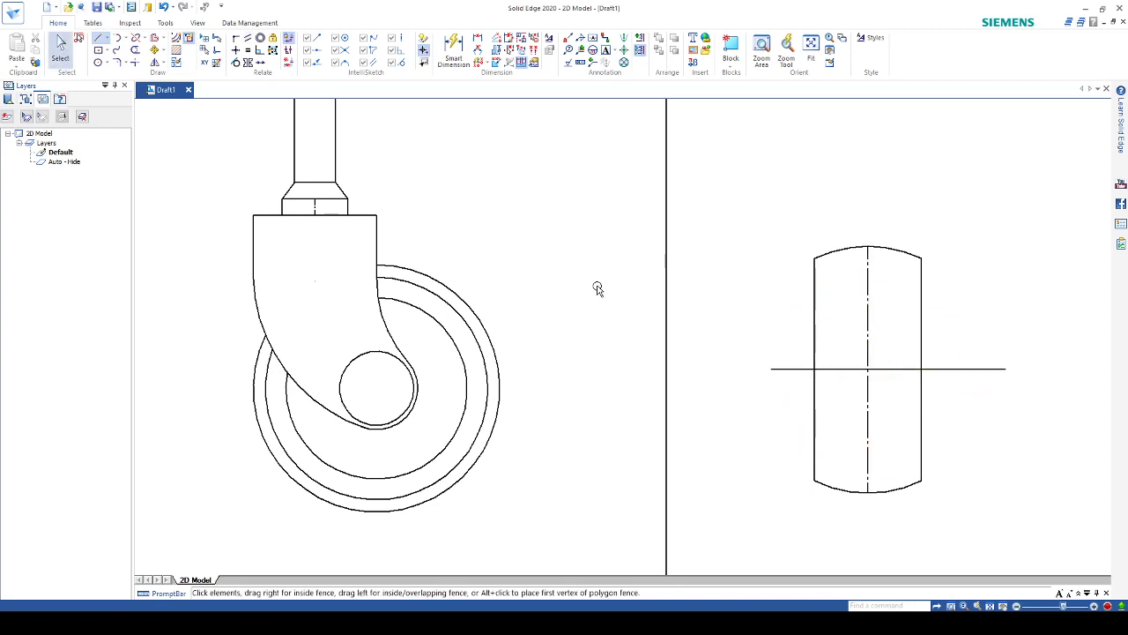
drag(721, 332, 884, 411)
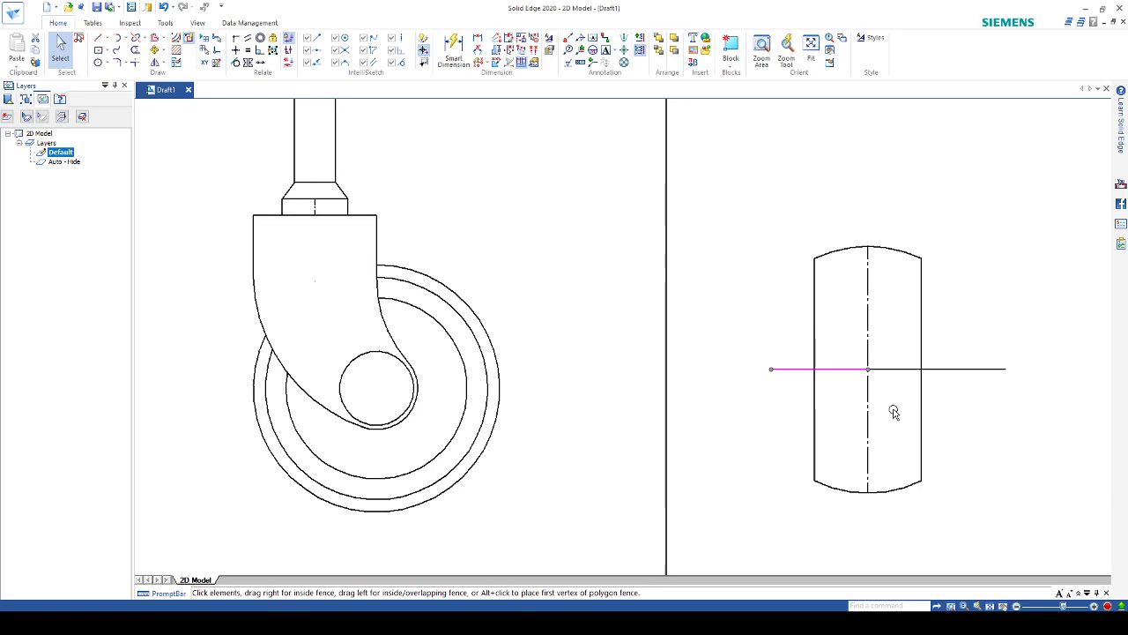
key(Delete)
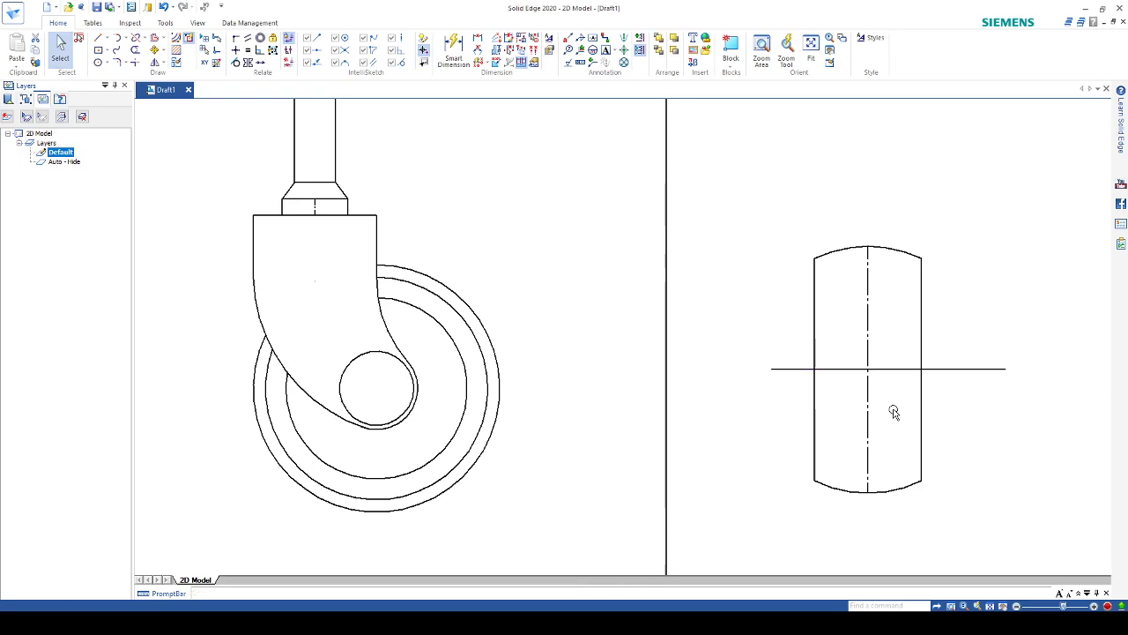
Copy the U-shaped fork front view, including its R 3 and 30 dimensions, to the empty area outside the frame beside the copied wheel edge view
scroll(853, 360, down, 5)
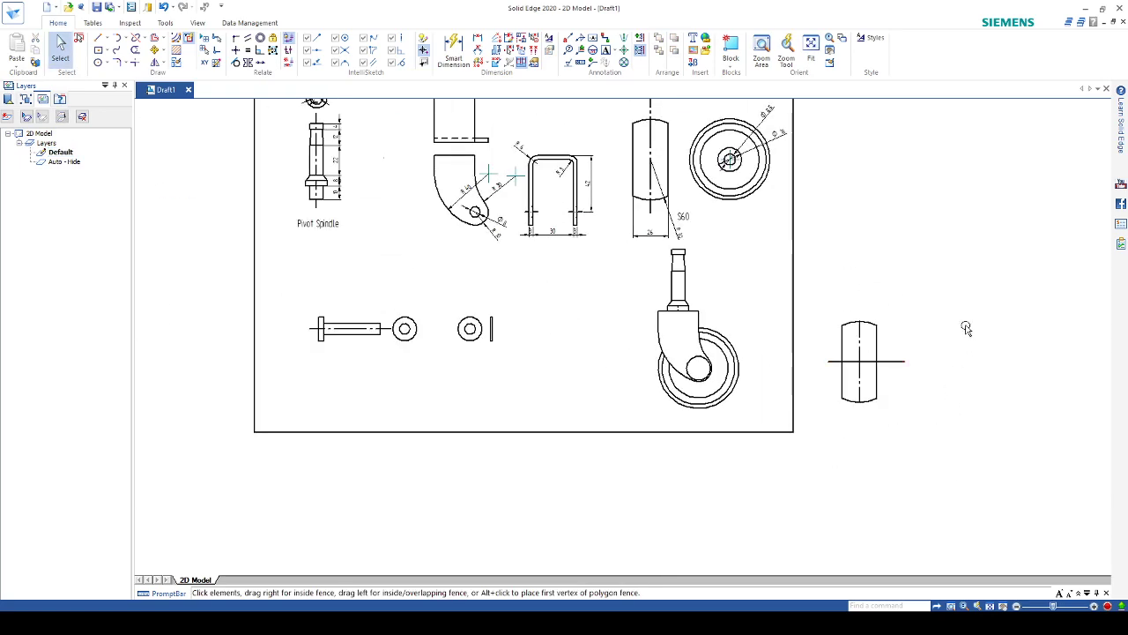
scroll(930, 343, up, 3)
scroll(894, 343, down, 3)
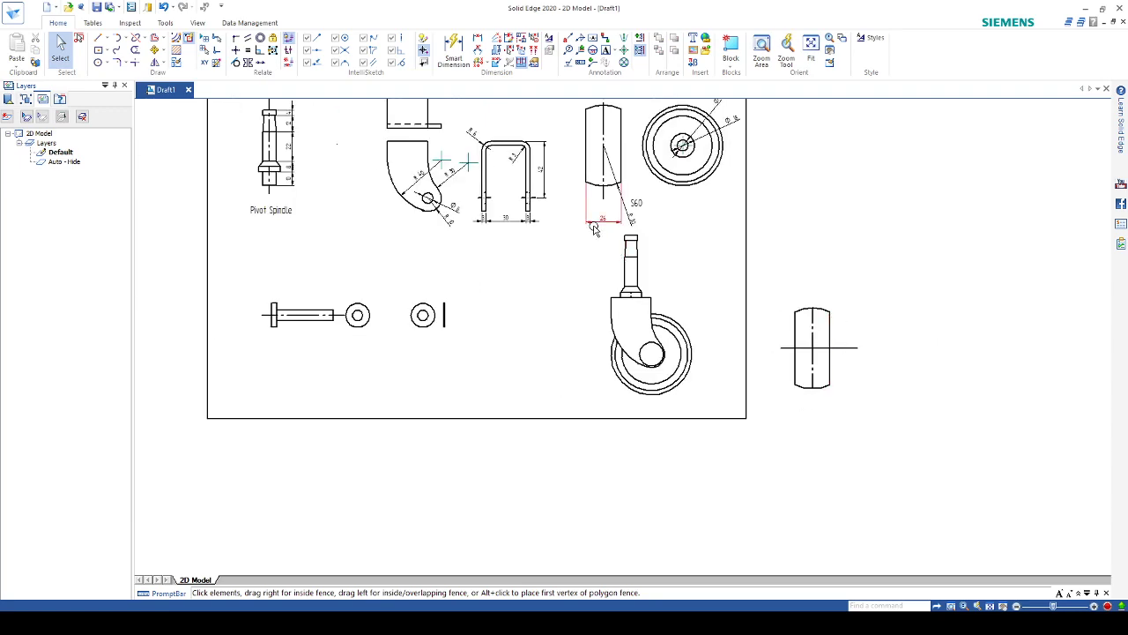
scroll(594, 227, up, 2)
scroll(506, 167, down, 3)
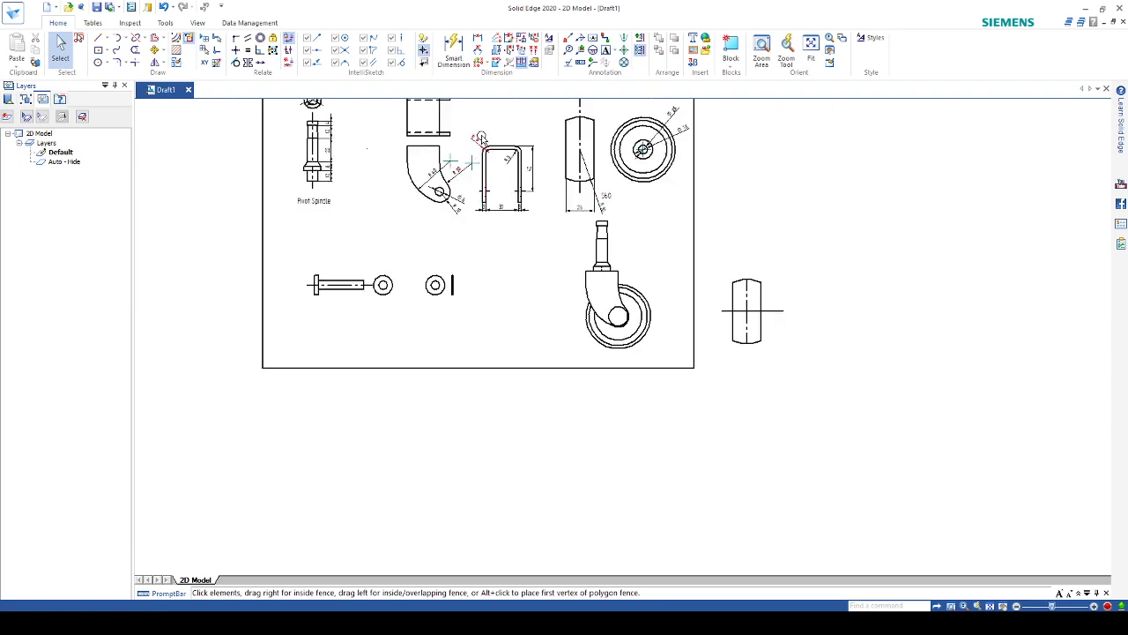
scroll(481, 138, up, 3)
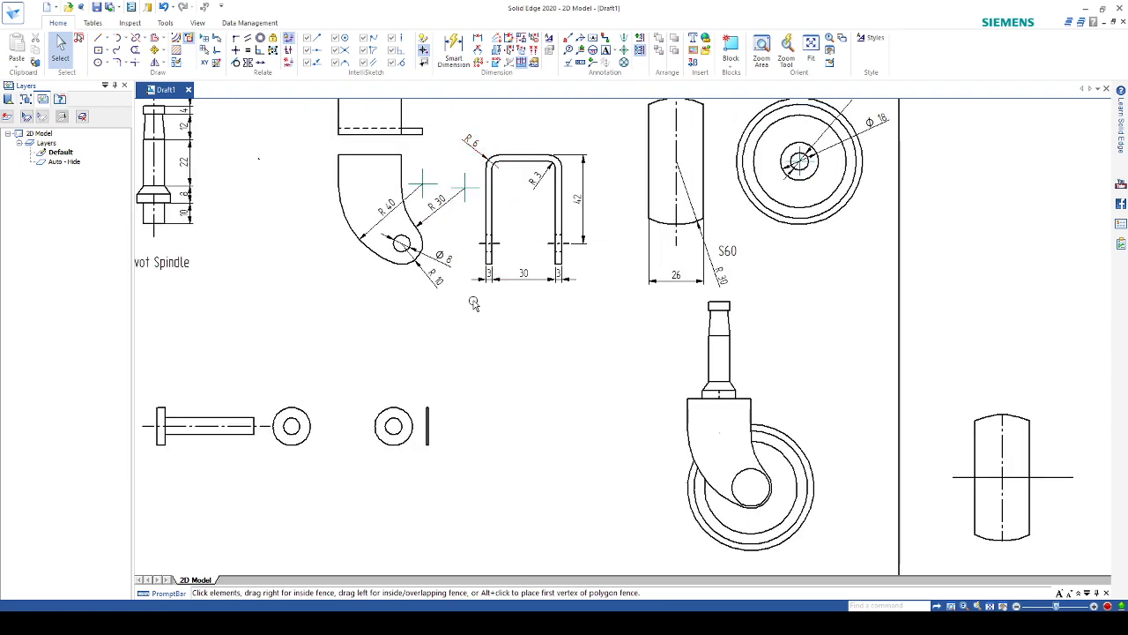
drag(474, 303, 574, 146)
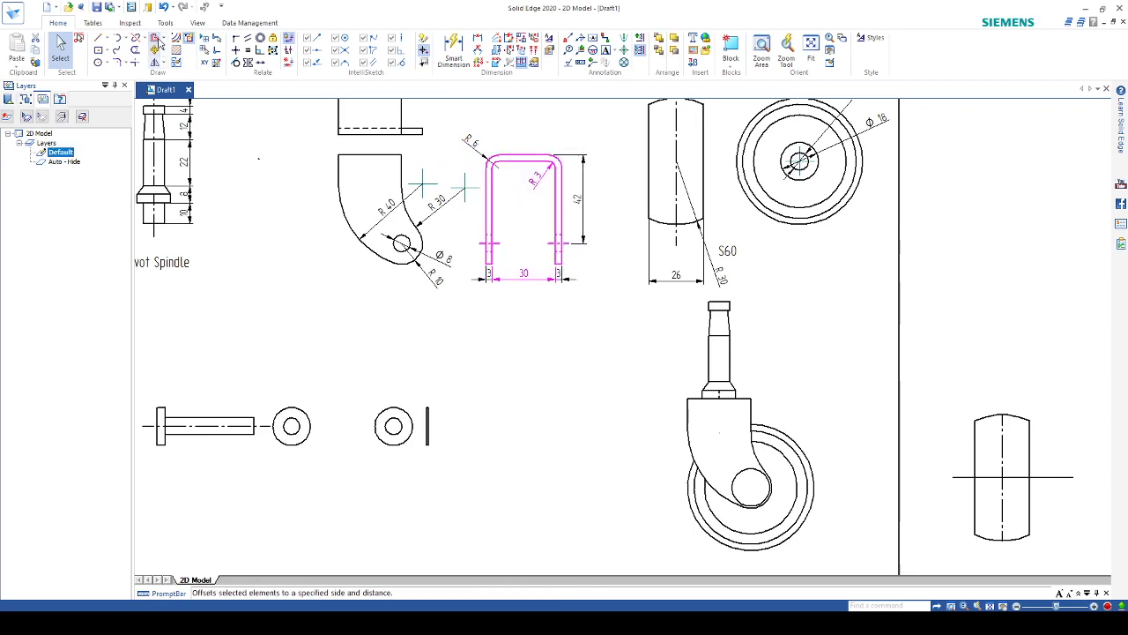
click(154, 49)
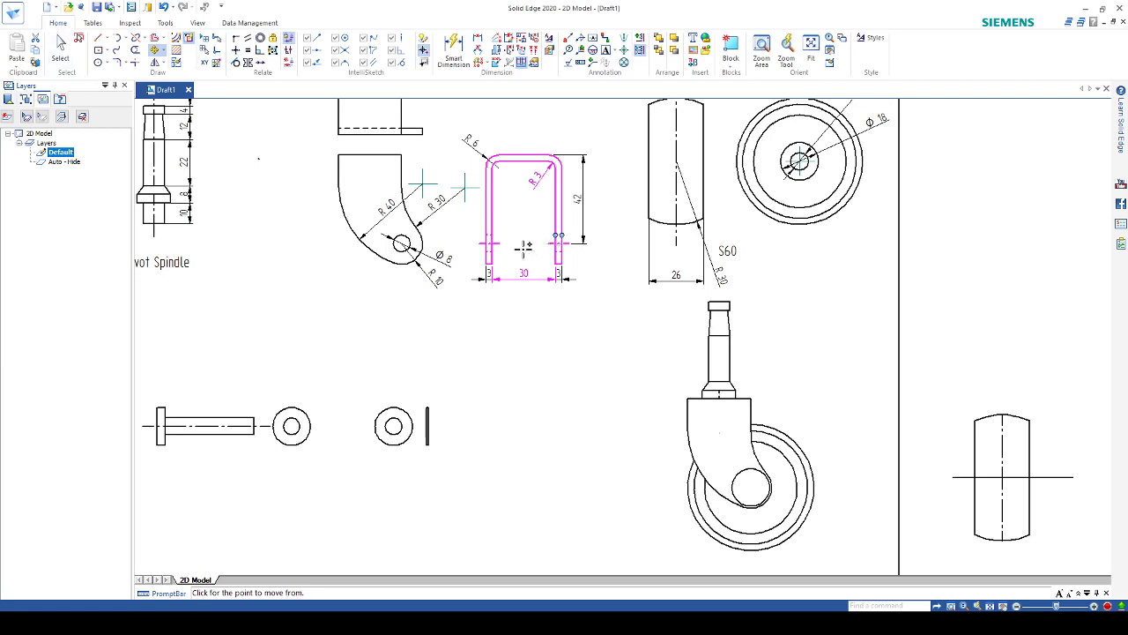
scroll(515, 247, up, 3)
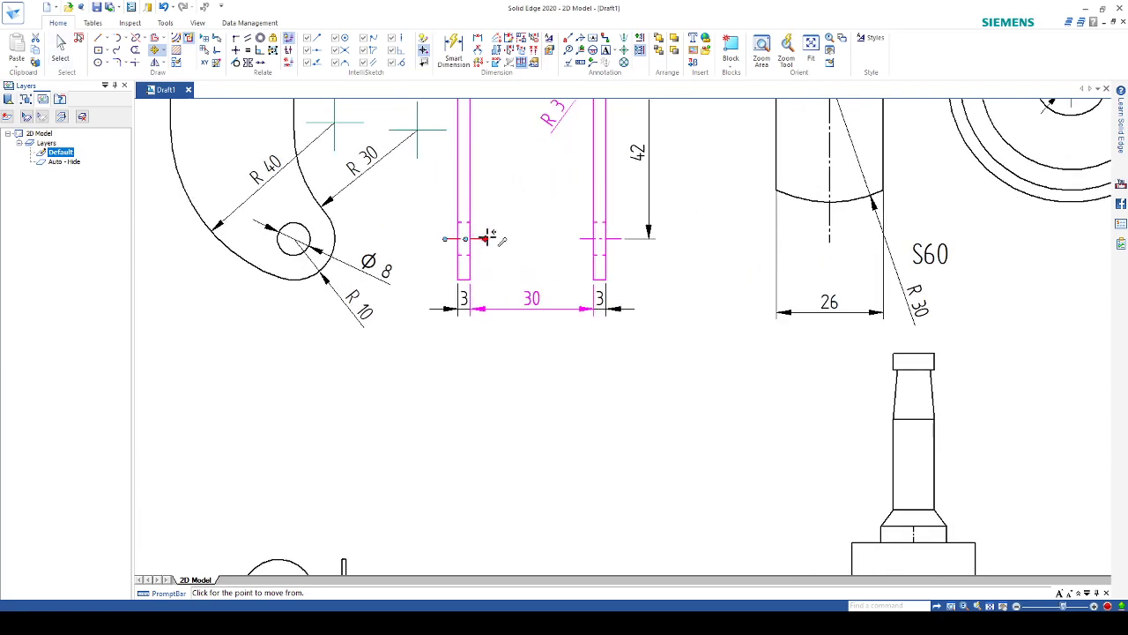
scroll(546, 231, down, 2)
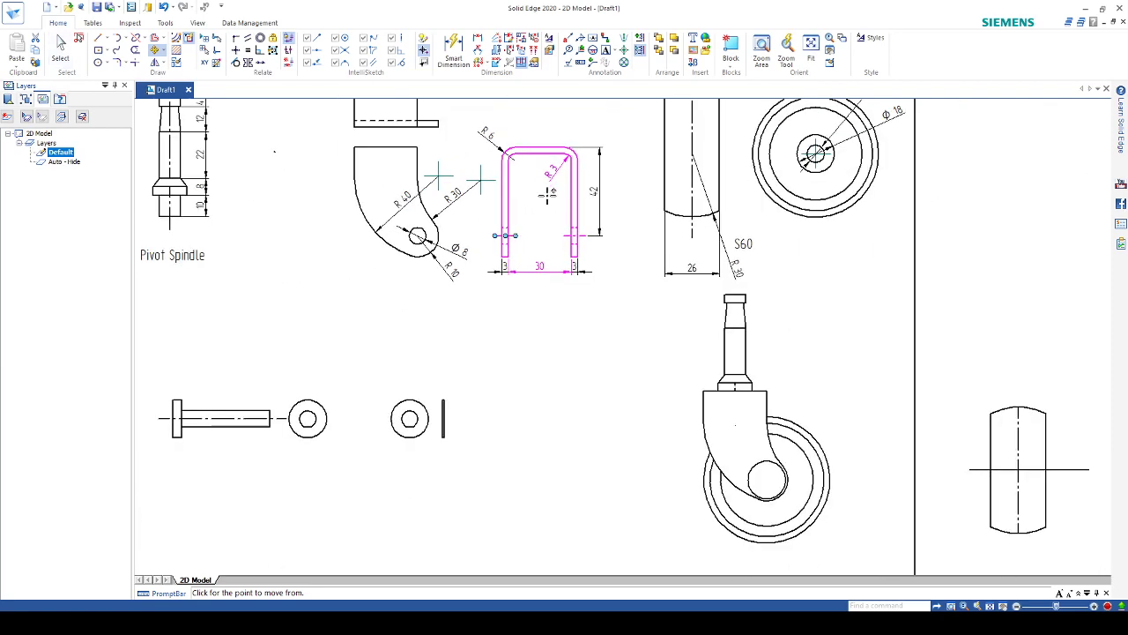
click(507, 234)
scroll(705, 308, down, 2)
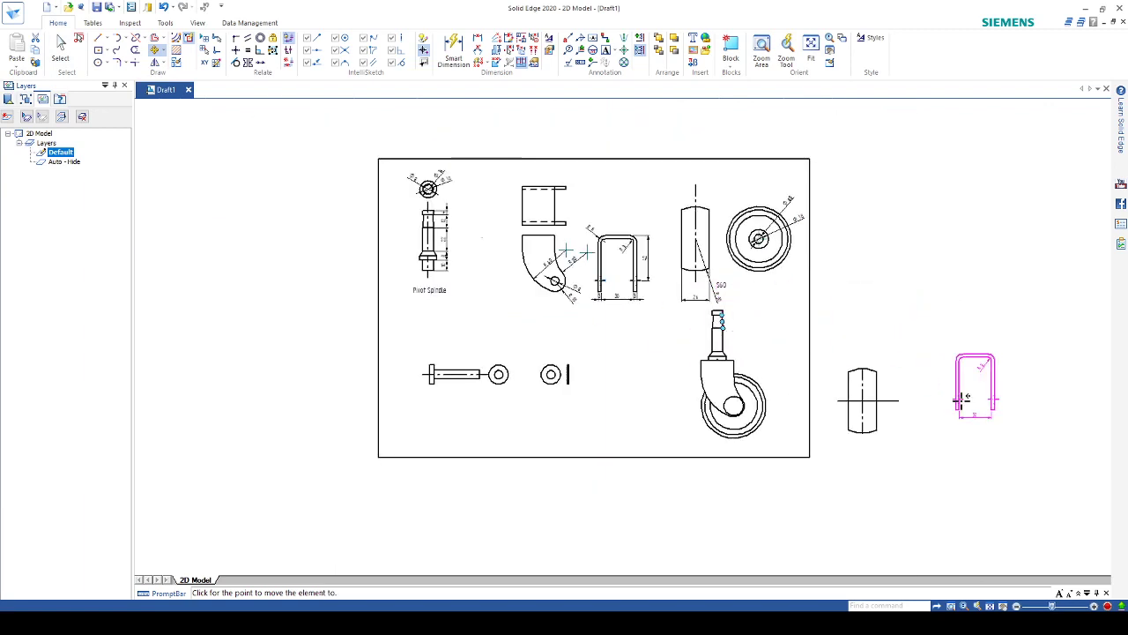
click(950, 405)
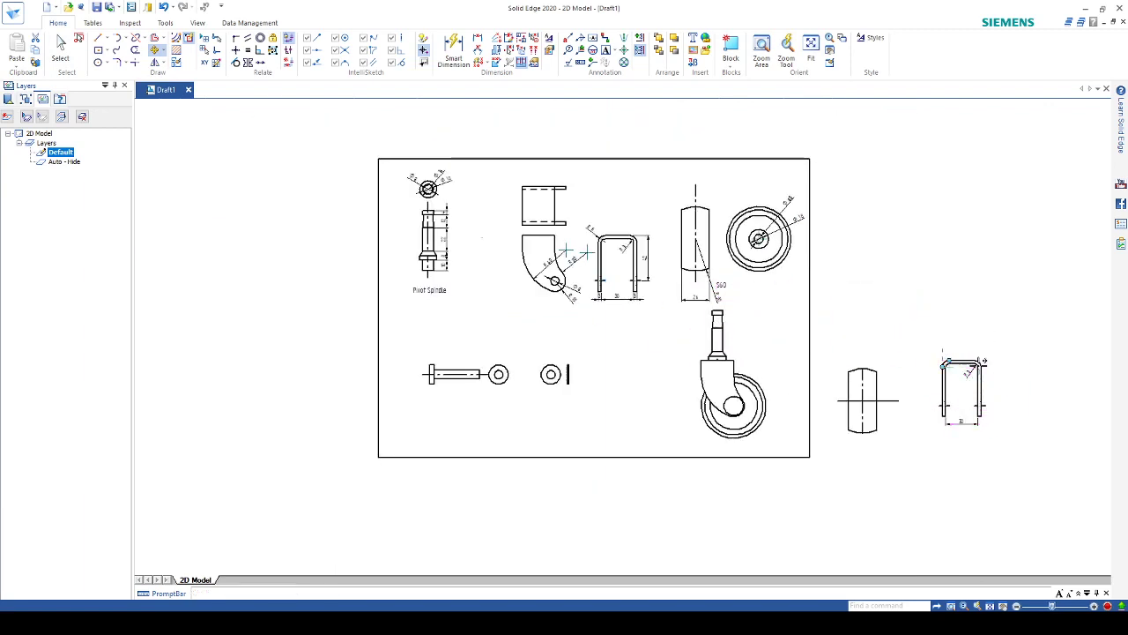
scroll(985, 410, up, 6)
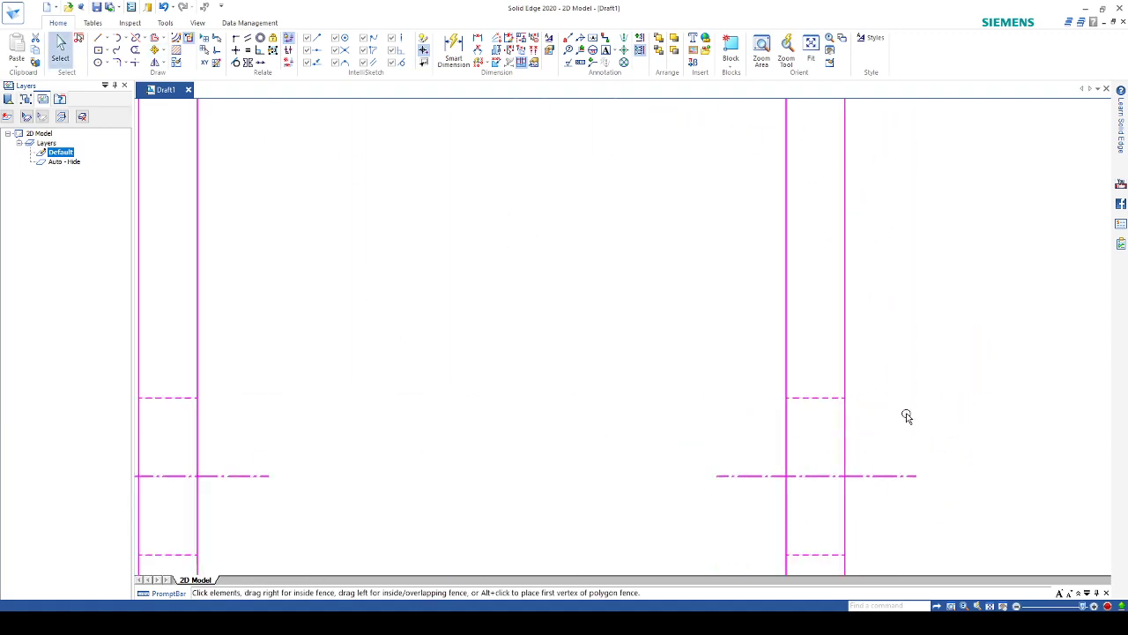
scroll(904, 415, down, 2)
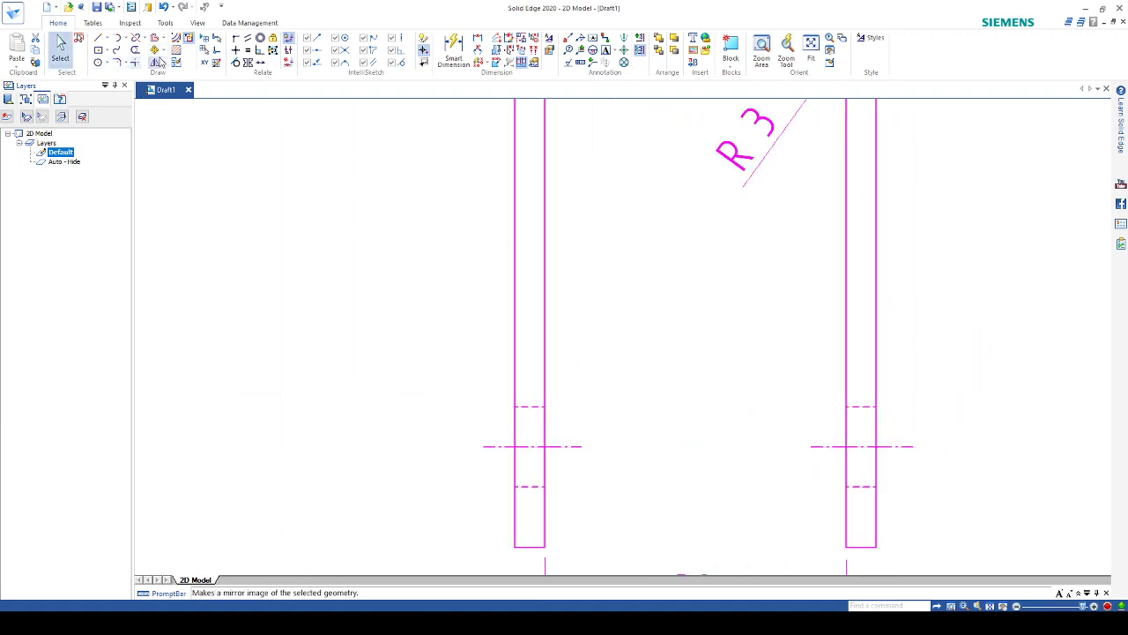
click(136, 50)
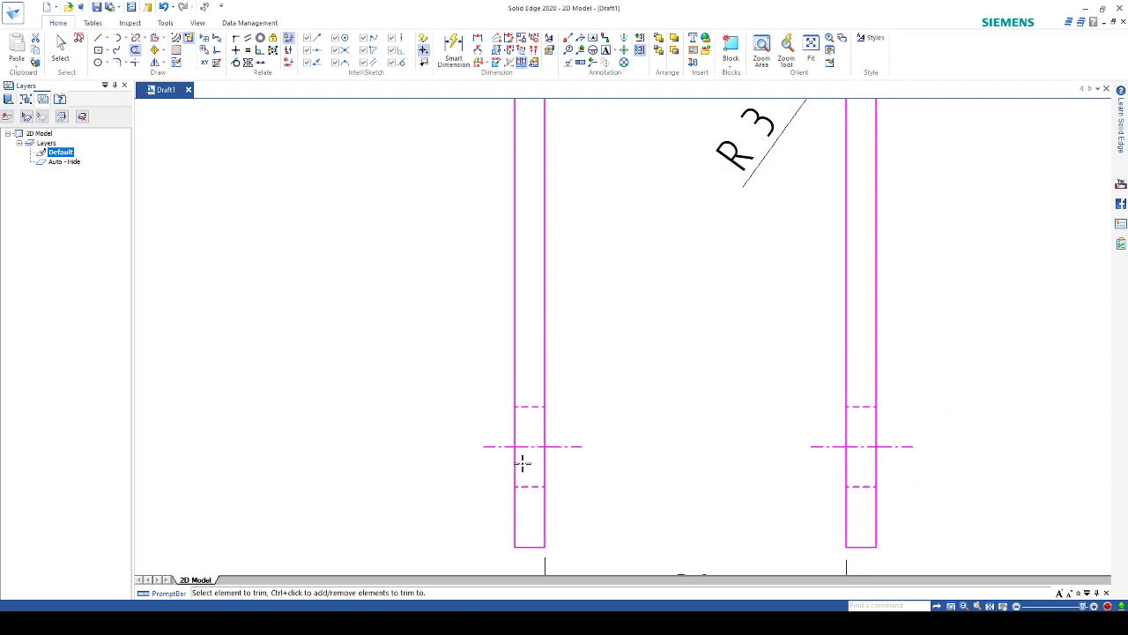
drag(529, 457, 528, 437)
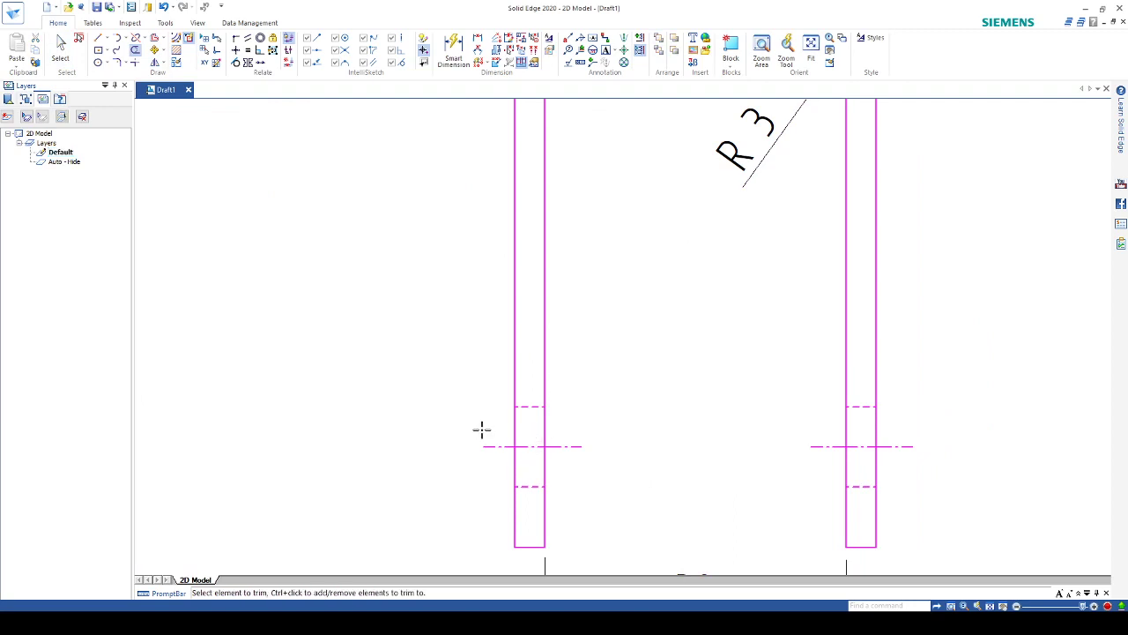
click(60, 49)
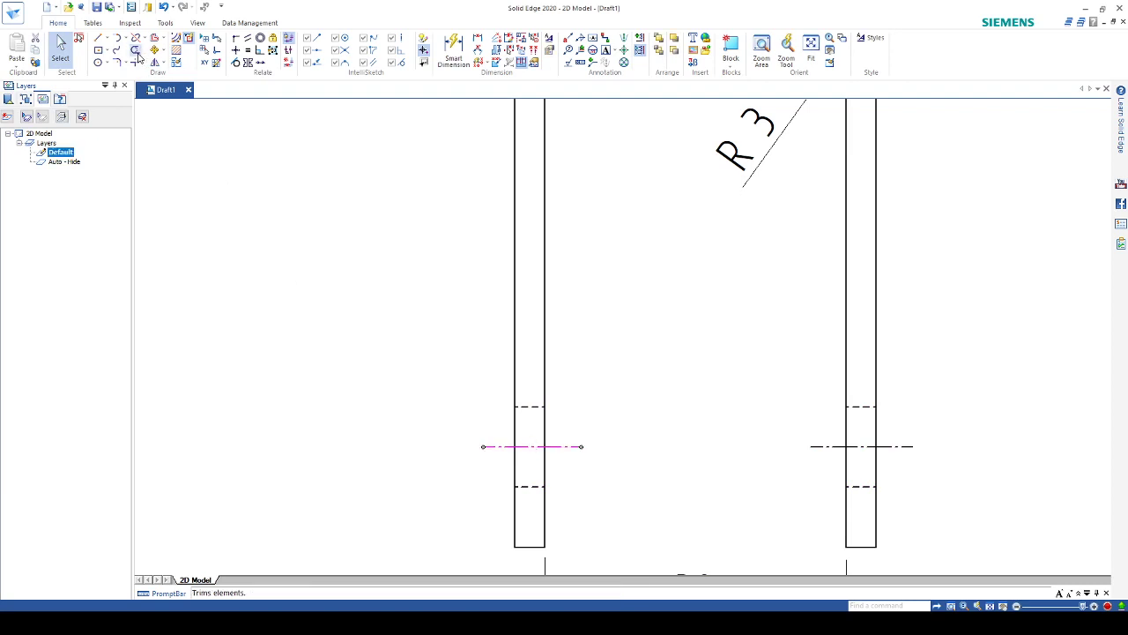
click(137, 51)
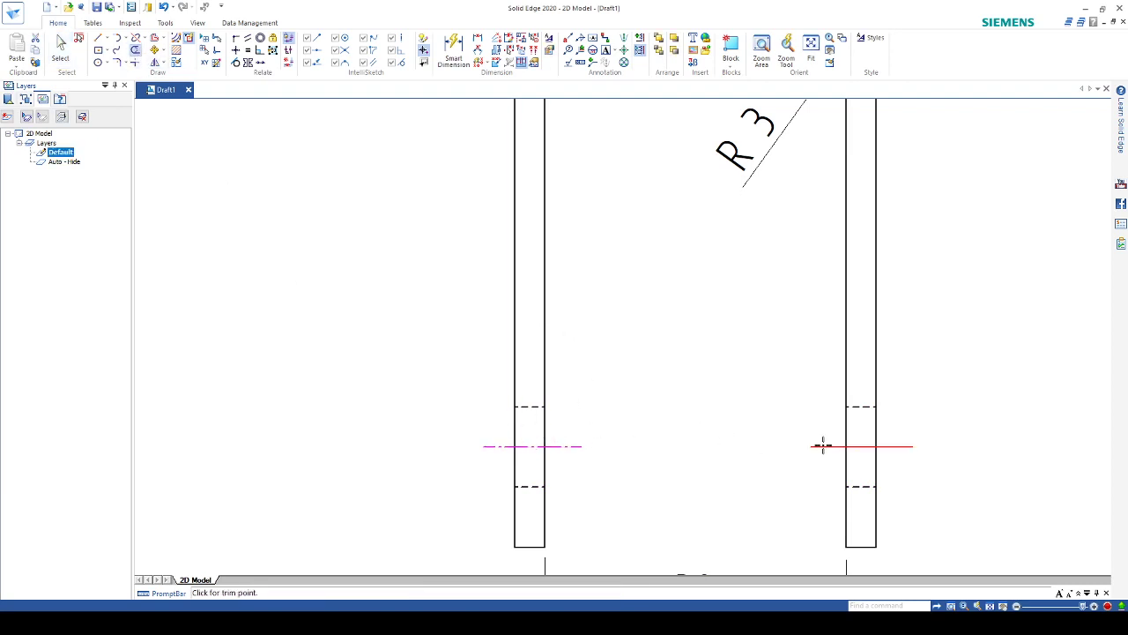
key(Escape)
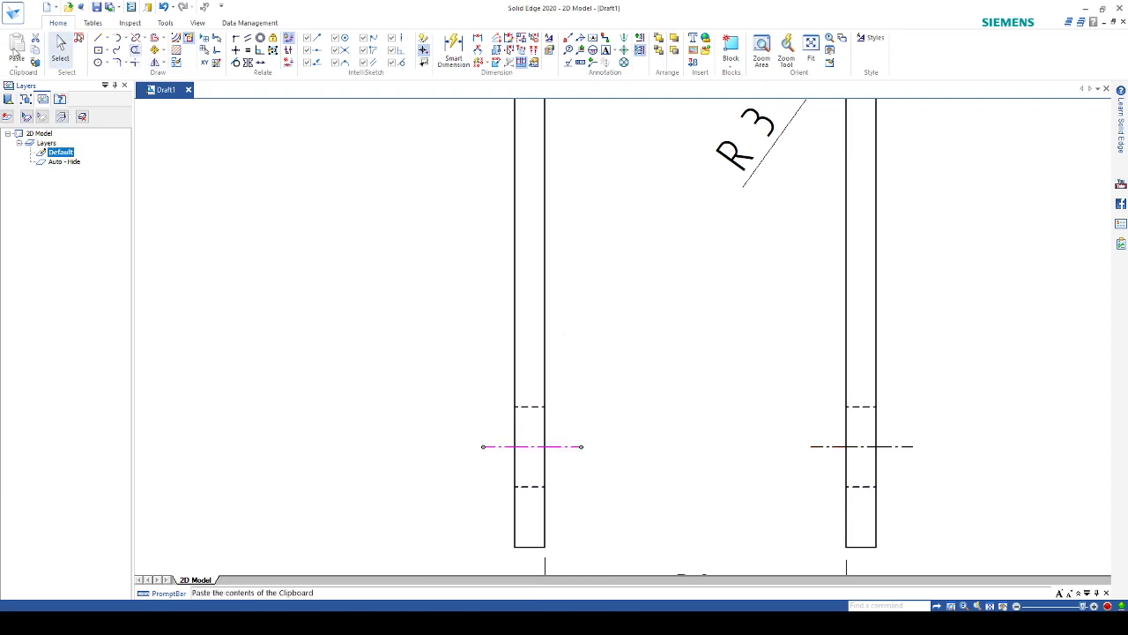
click(135, 51)
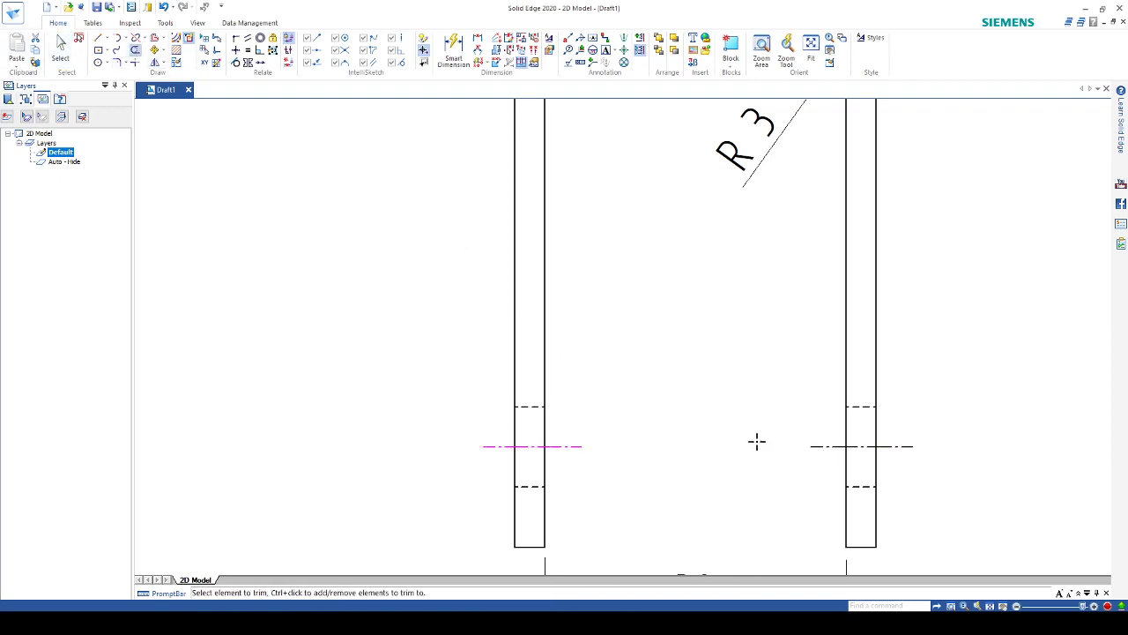
key(Escape)
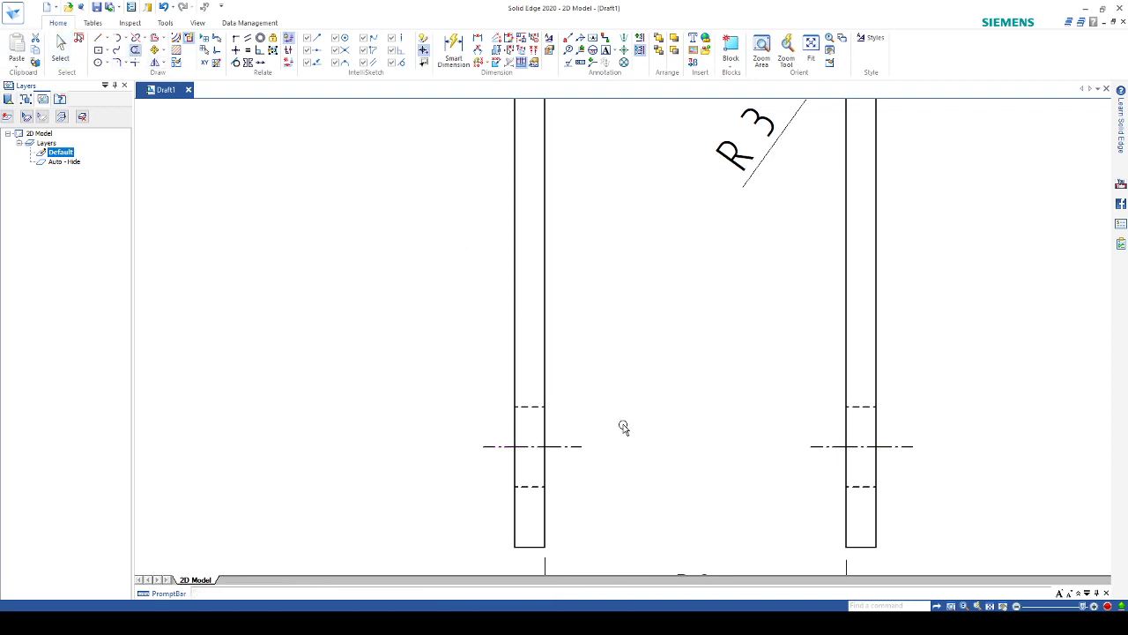
click(135, 51)
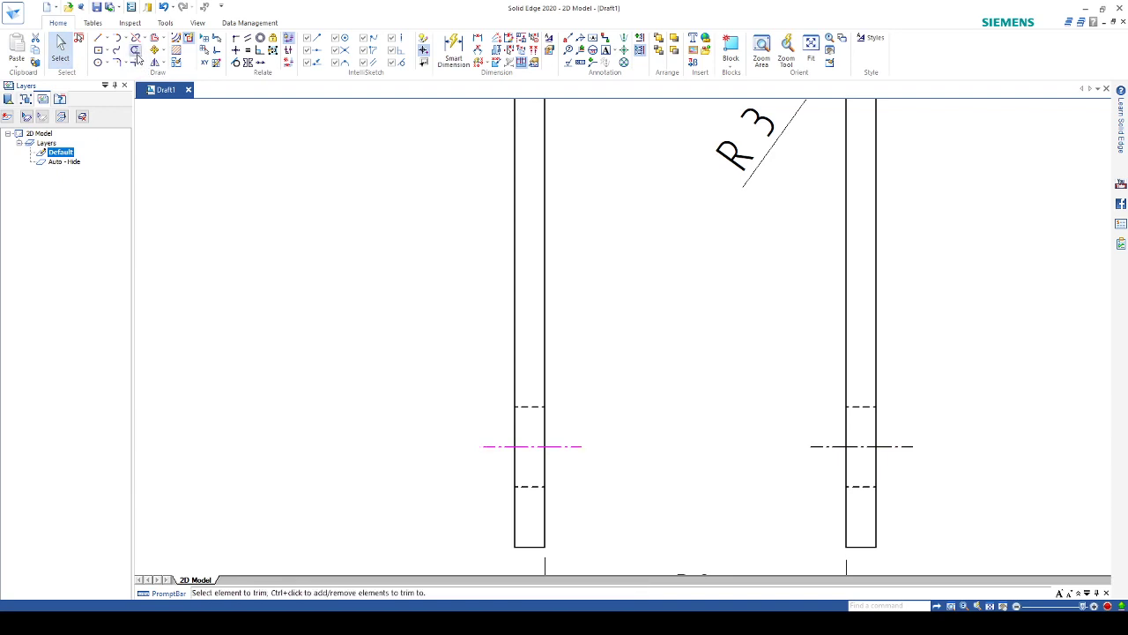
key(Escape)
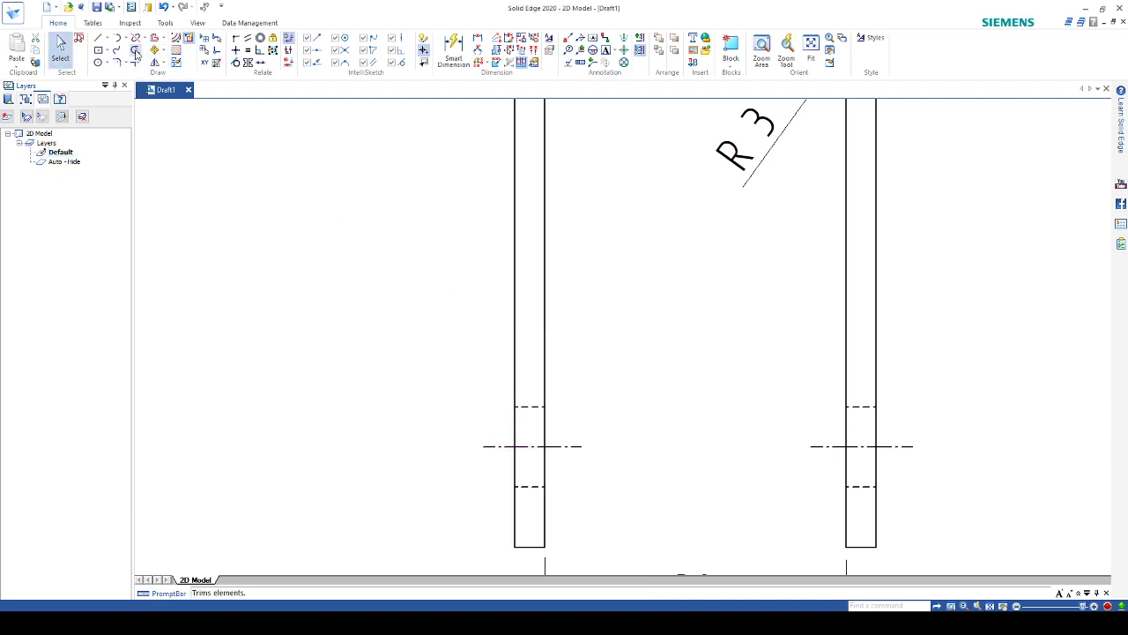
Trim both hole centrelines in the copied fork view, leaving only the inner stub beside one leg
click(135, 51)
drag(534, 446, 485, 446)
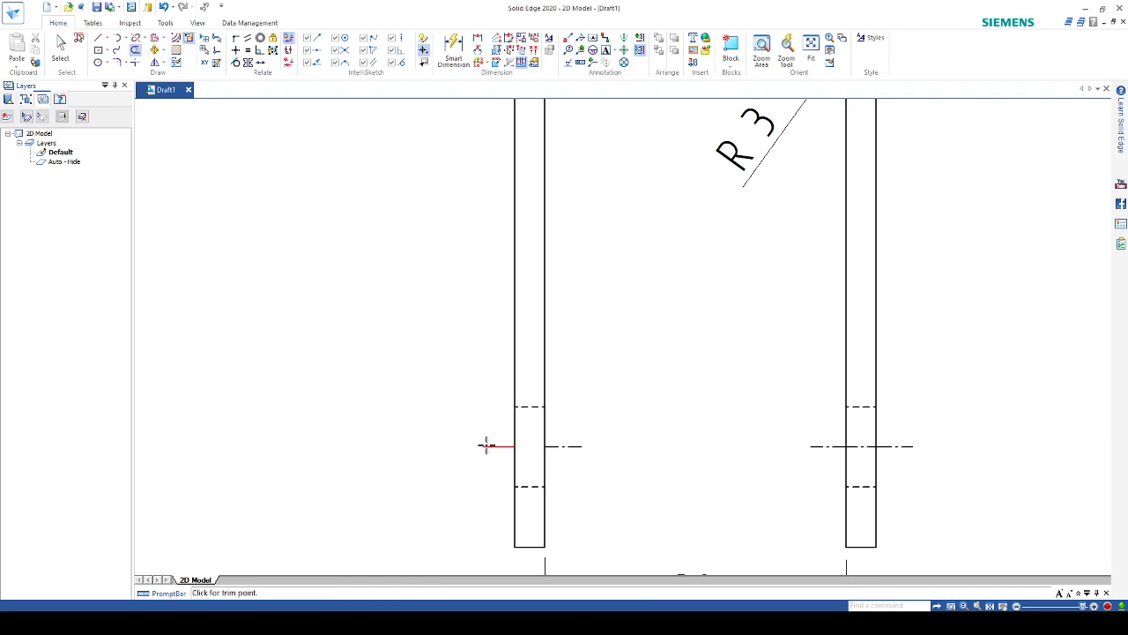
click(869, 447)
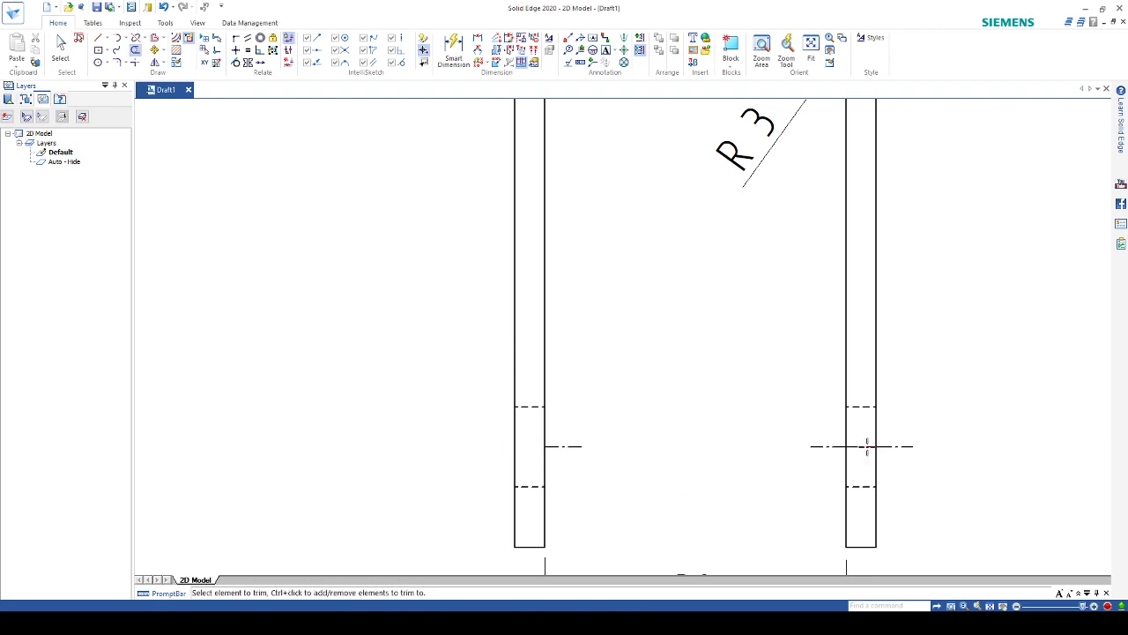
click(895, 447)
click(833, 447)
Extend the remaining centreline stub across the copied fork view to the inner edge of the opposite leg
click(136, 39)
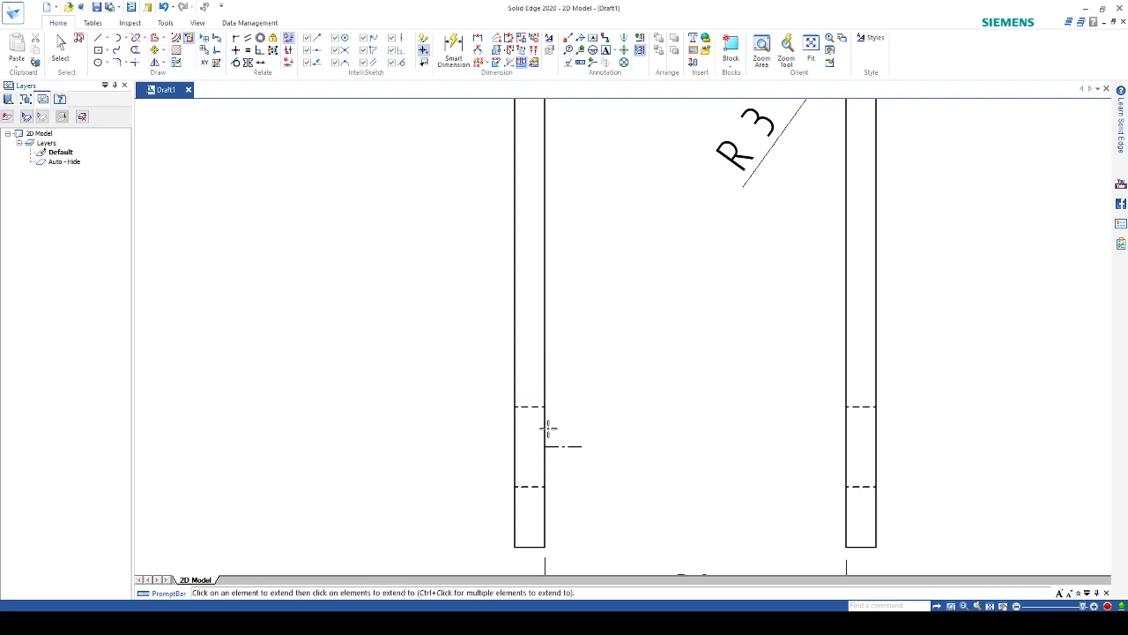
click(603, 447)
scroll(695, 369, down, 5)
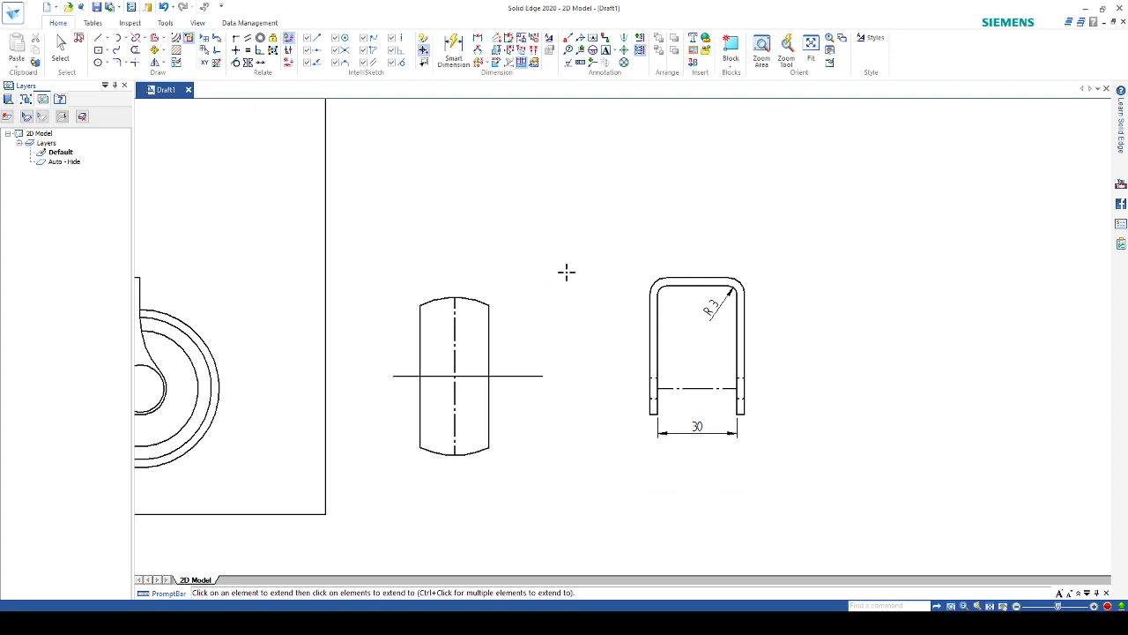
Copy the fork view with its dimensions from its centreline's midpoint onto the centre of the copied wheel edge view
click(60, 48)
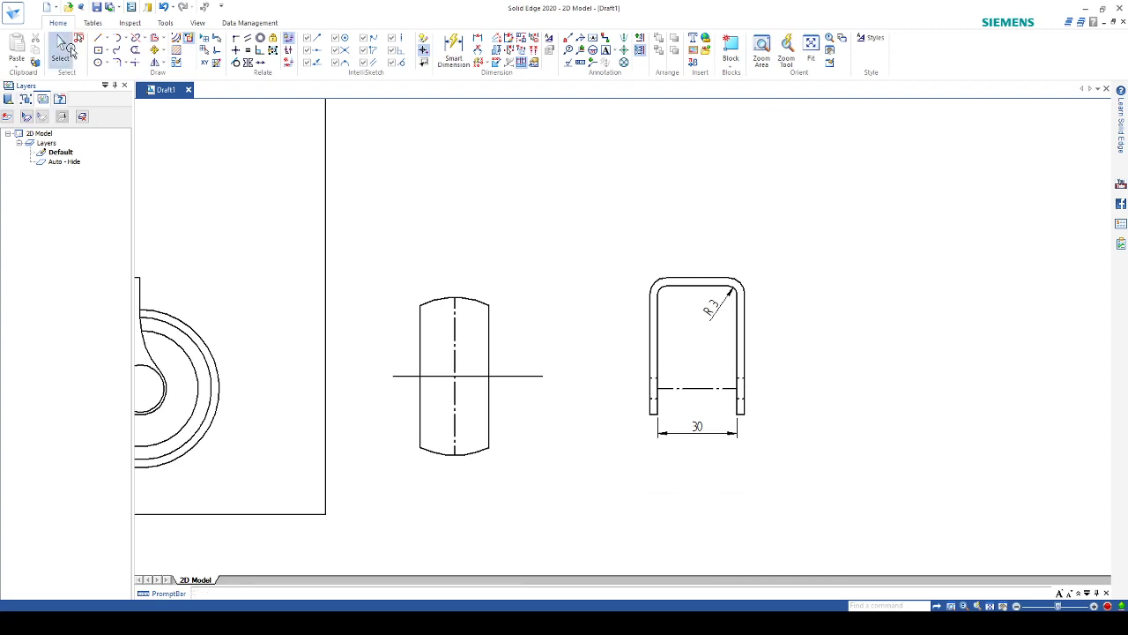
drag(617, 258, 837, 467)
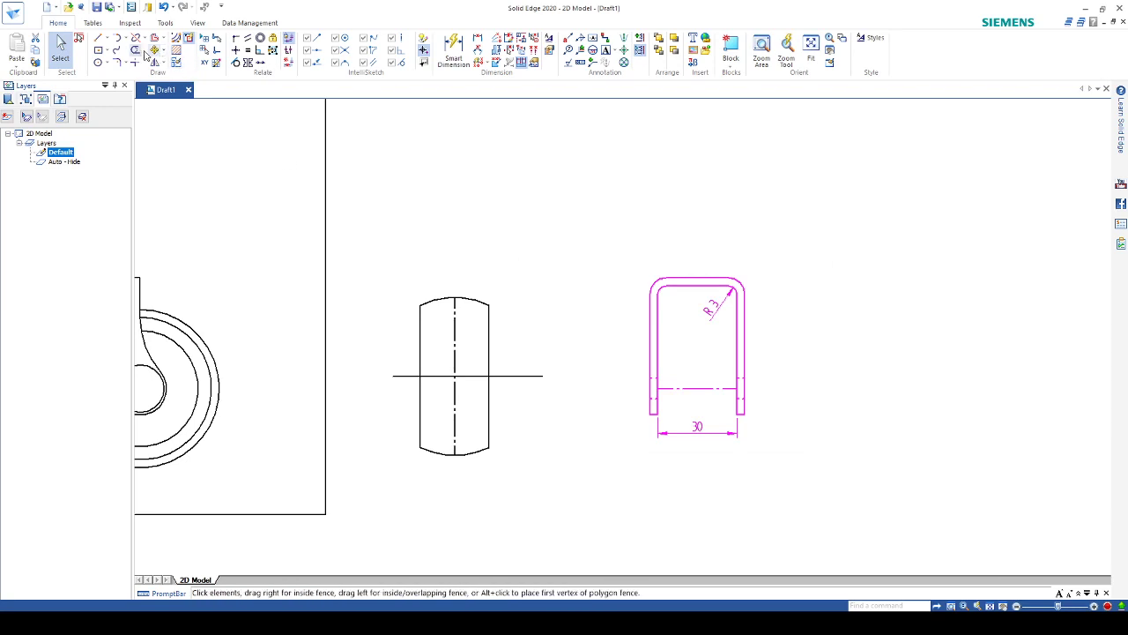
click(154, 50)
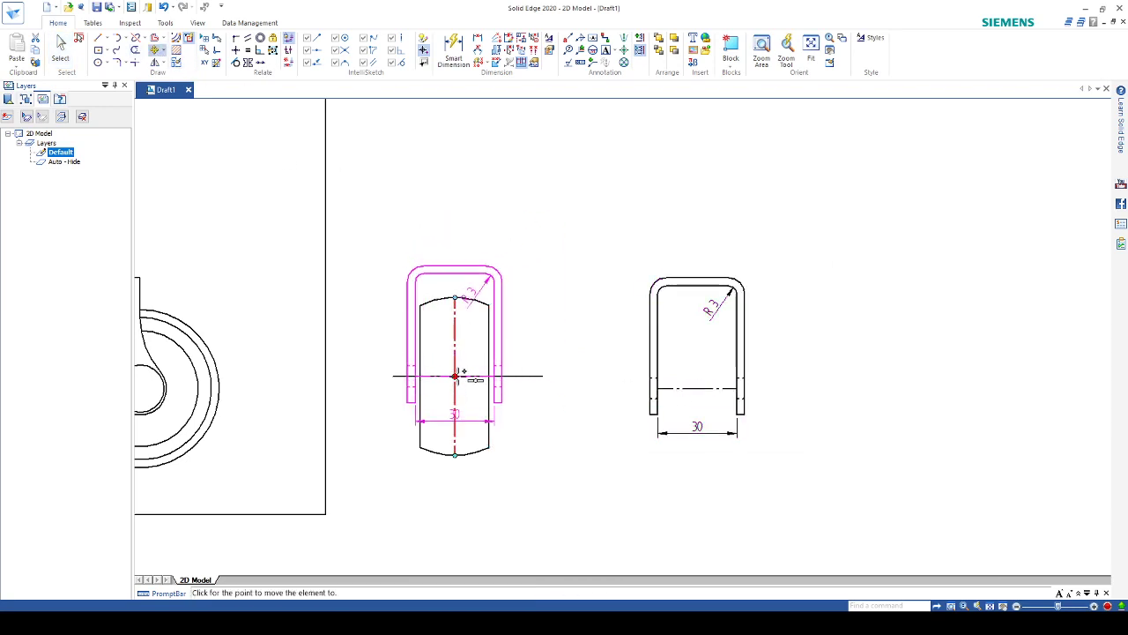
scroll(596, 345, down, 5)
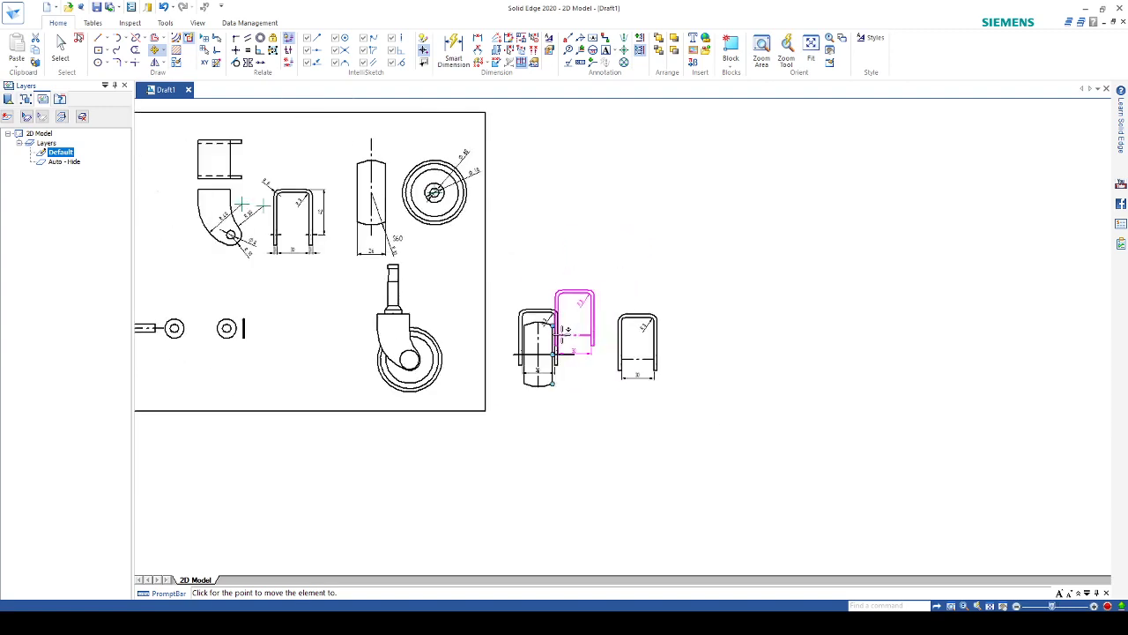
click(538, 350)
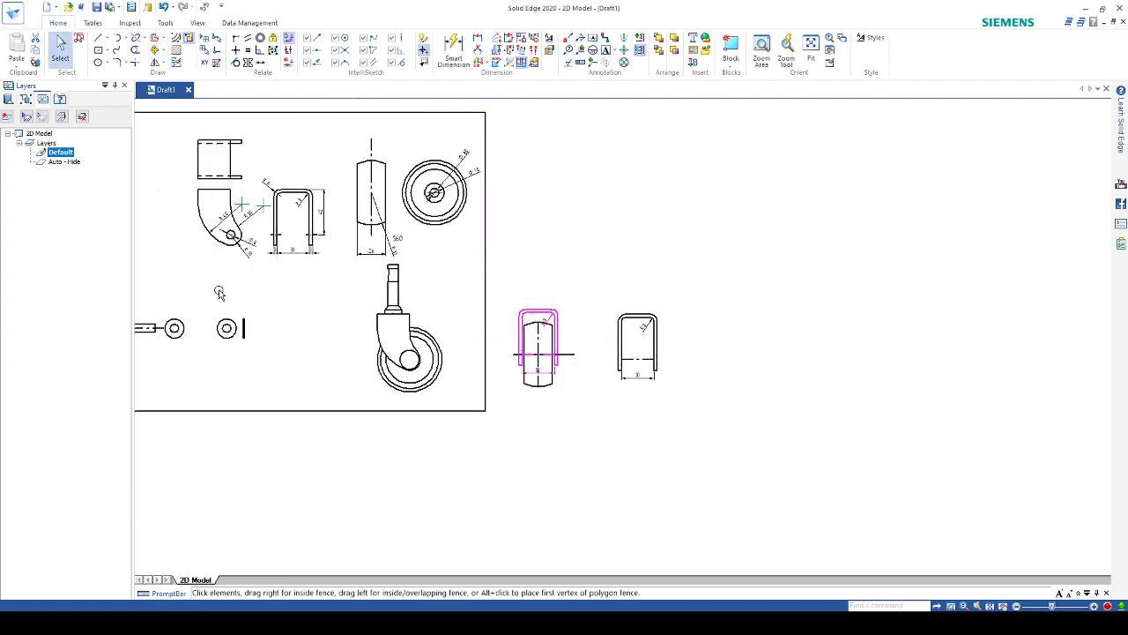
Copy the axle pin's side view from its head's inner face midpoint to where the centreline crosses the assembly fork's outer left face
scroll(209, 298, down, 1)
scroll(209, 298, down, 3)
scroll(194, 298, up, 5)
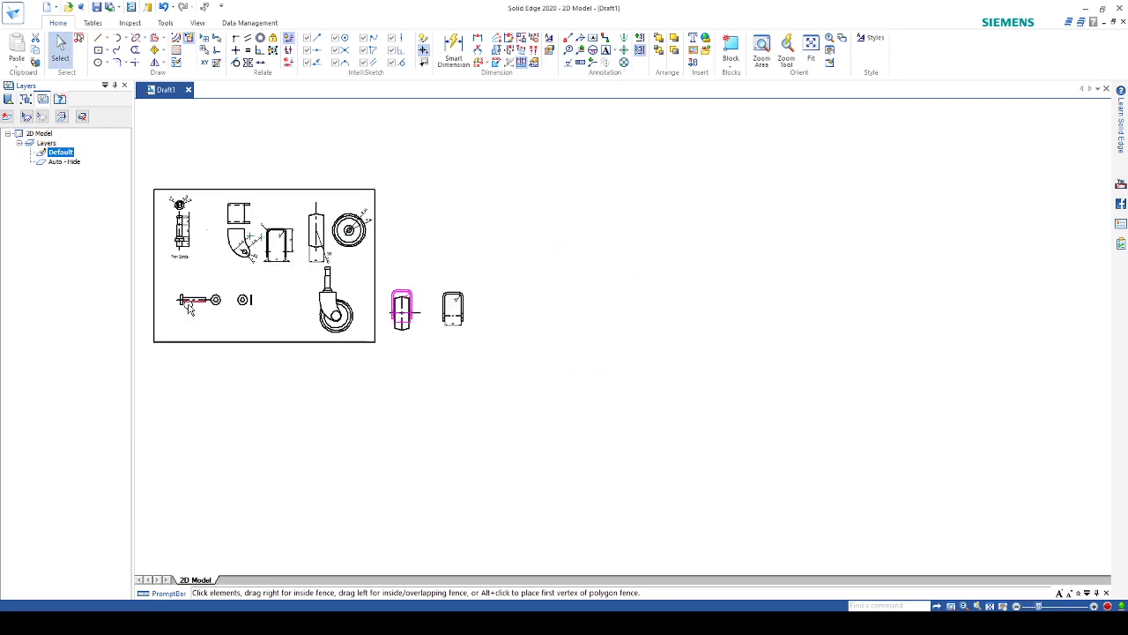
scroll(191, 298, up, 1)
scroll(174, 295, up, 1)
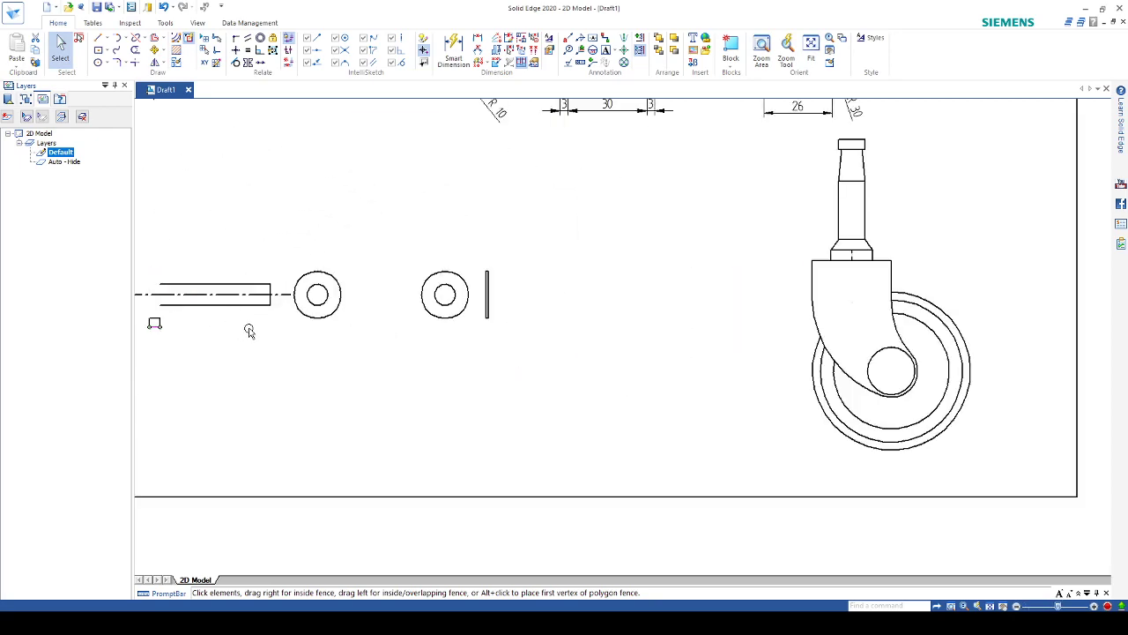
drag(141, 246, 287, 332)
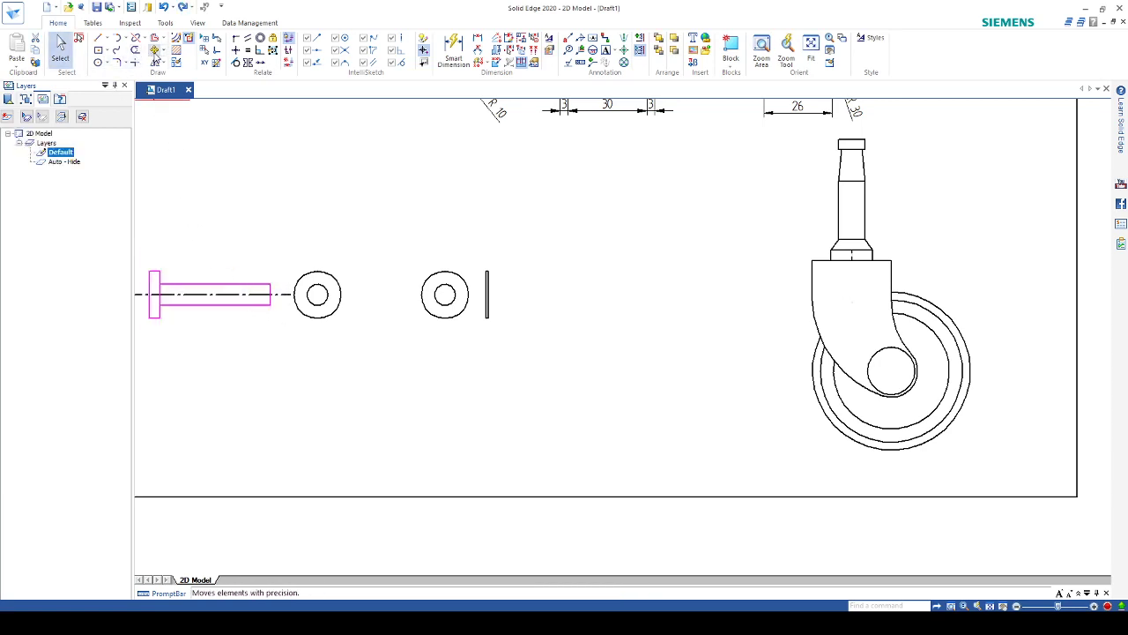
click(155, 53)
scroll(164, 289, up, 4)
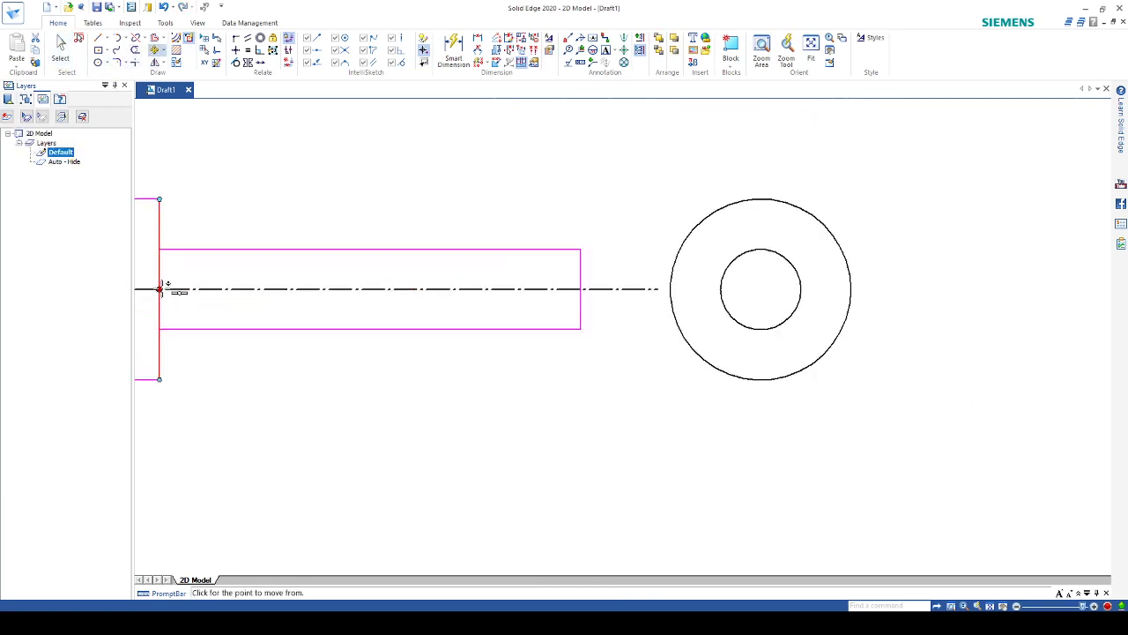
click(163, 288)
scroll(162, 289, down, 5)
scroll(838, 345, down, 6)
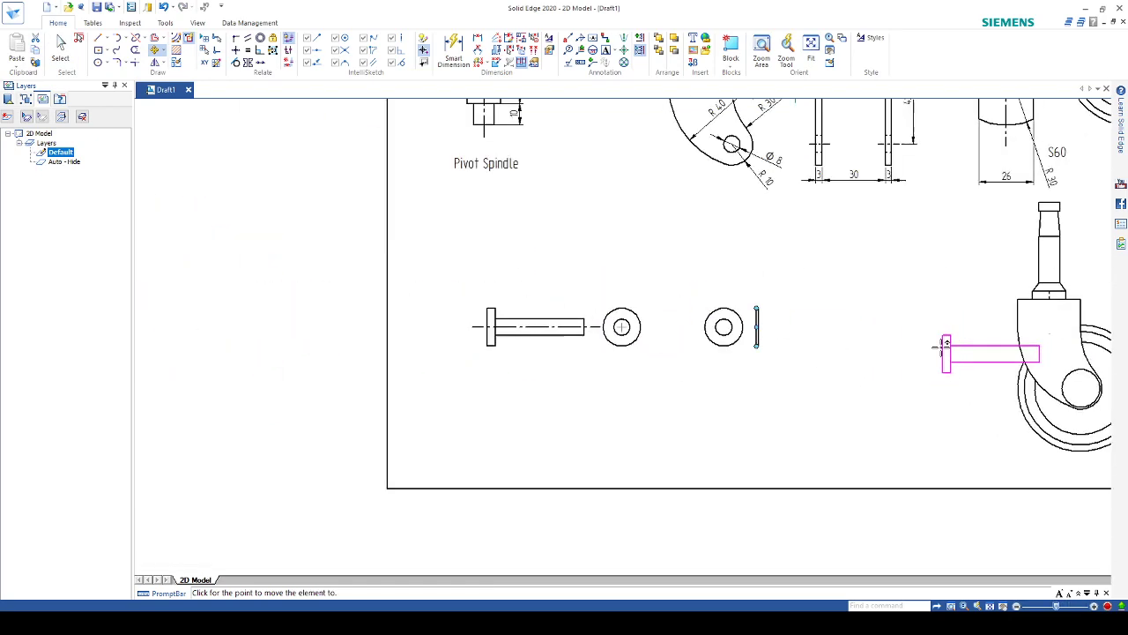
scroll(1071, 365, up, 8)
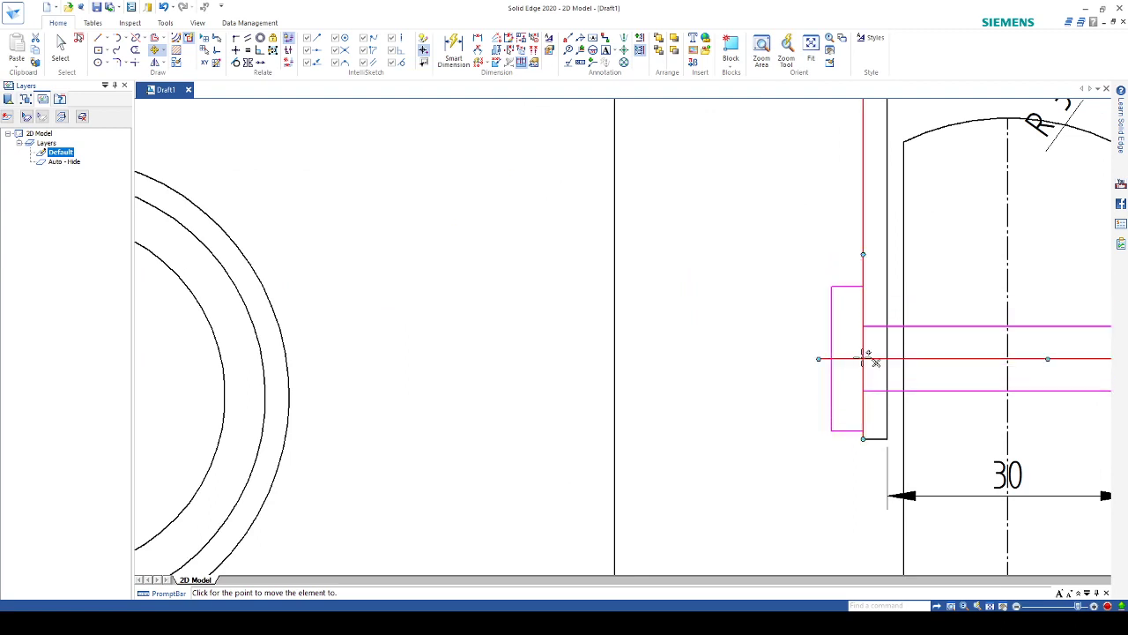
click(863, 358)
key(Escape)
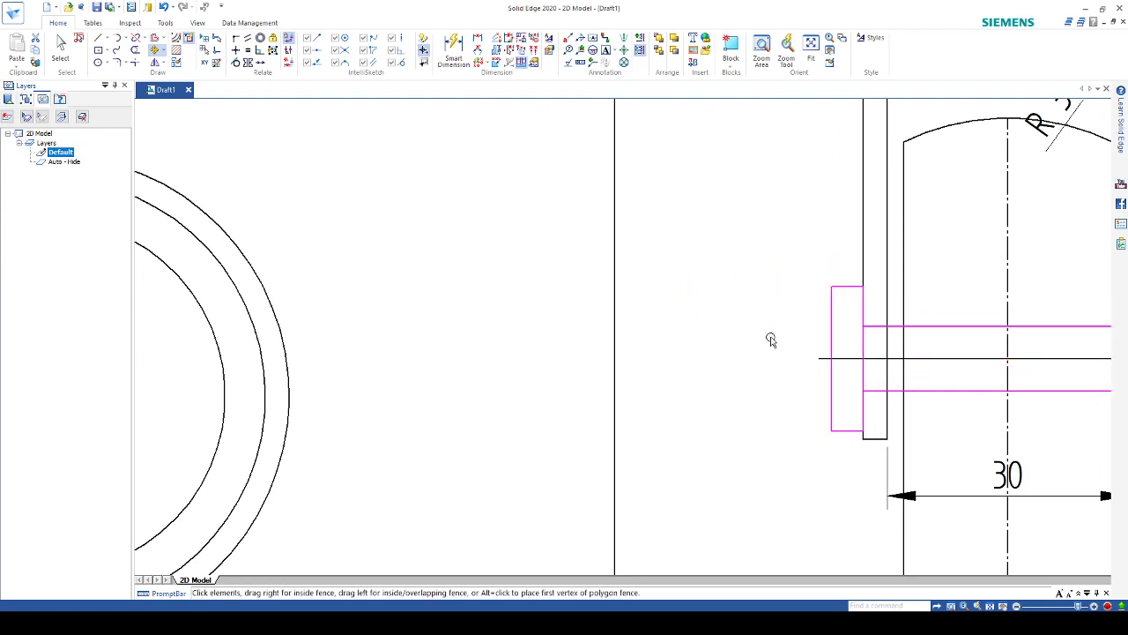
Copy the washer's edge view onto the pin centreline in the gap between the fork's left leg and the wheel
scroll(767, 333, down, 6)
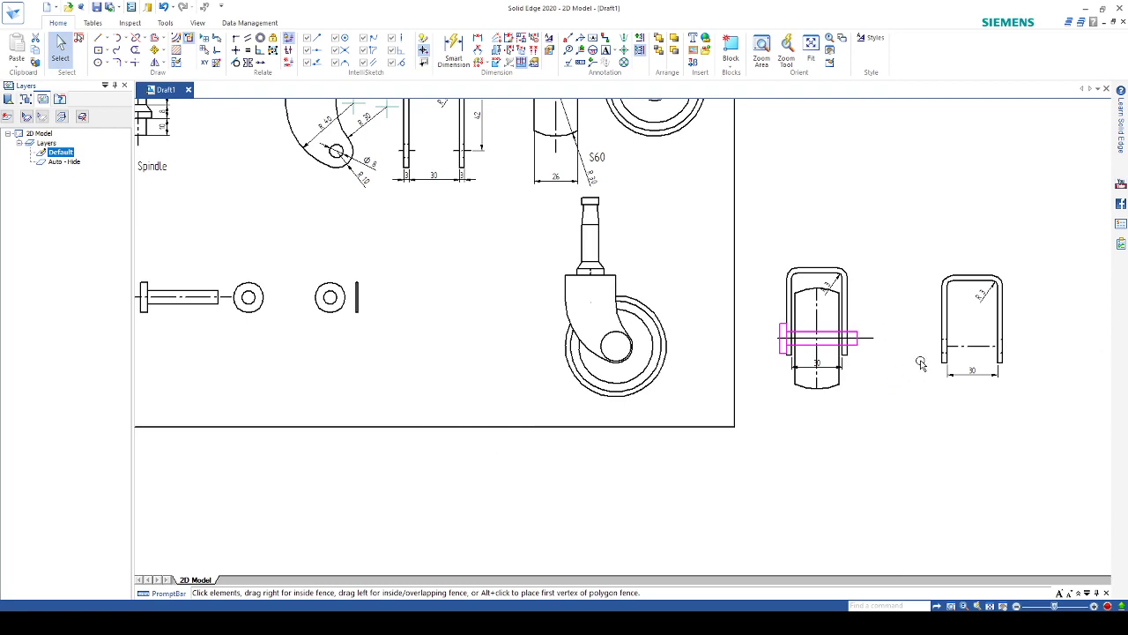
scroll(491, 267, down, 4)
scroll(671, 315, up, 8)
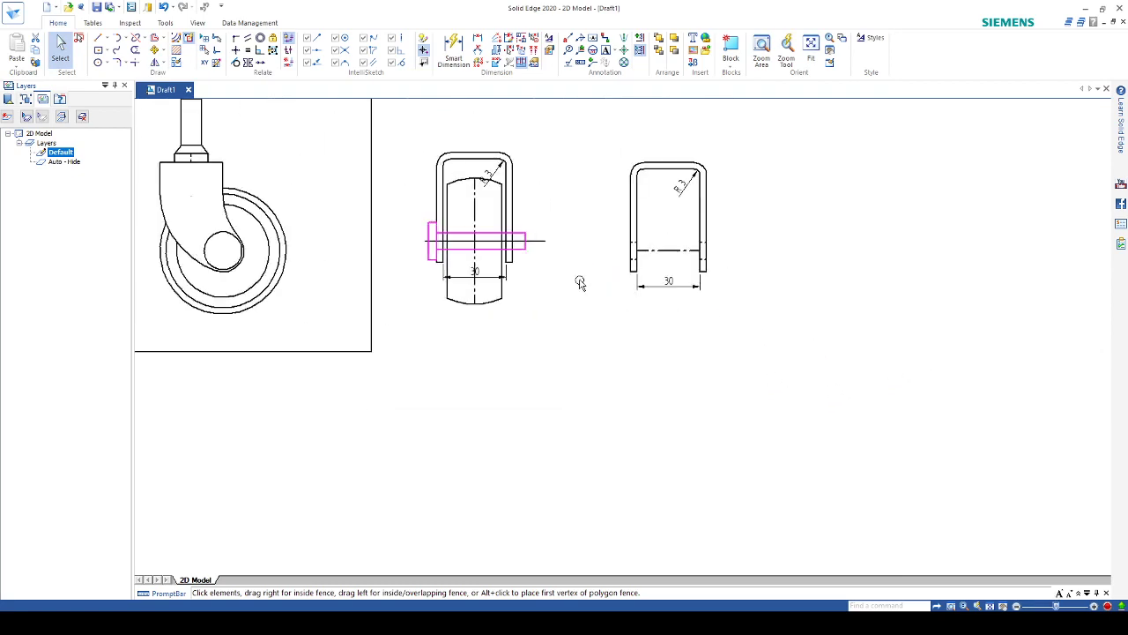
scroll(320, 219, down, 8)
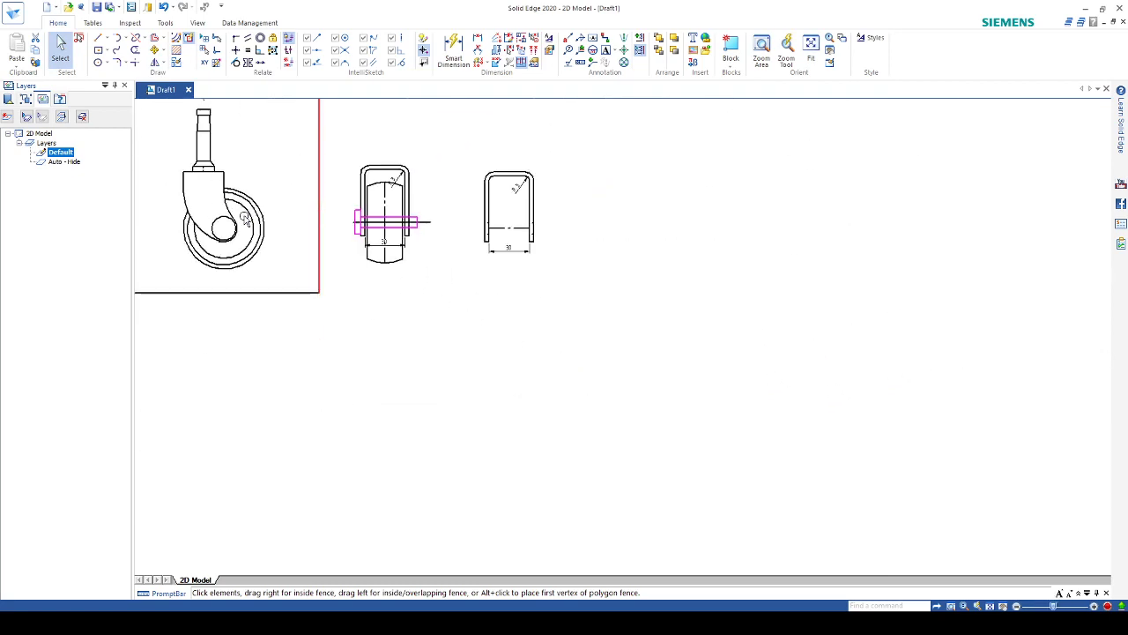
scroll(154, 208, up, 10)
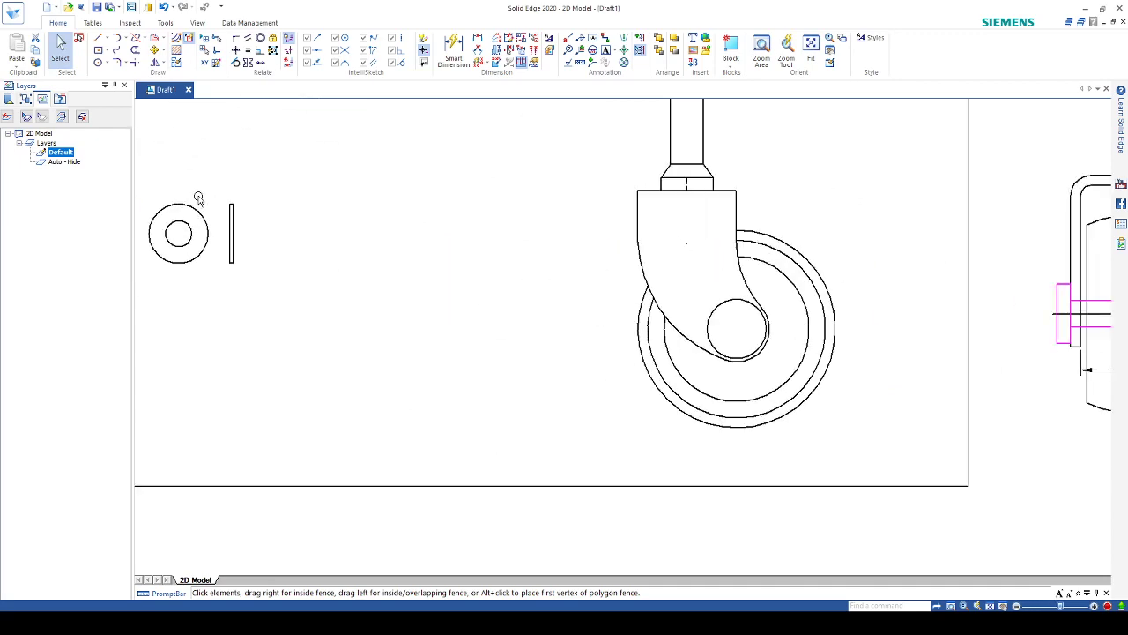
drag(246, 192, 294, 358)
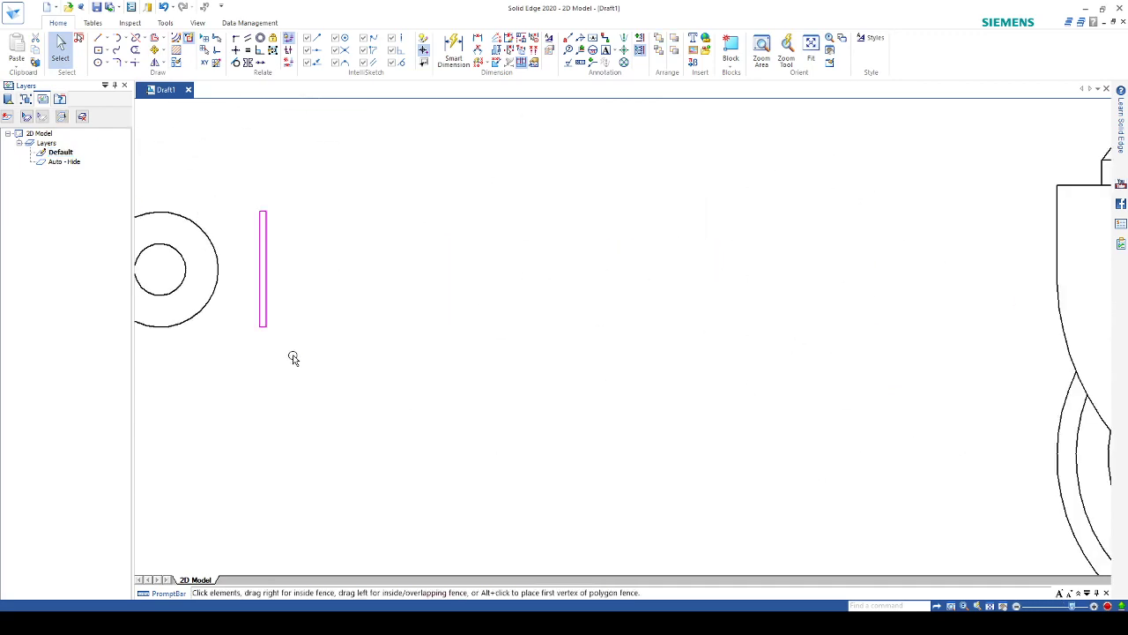
click(155, 50)
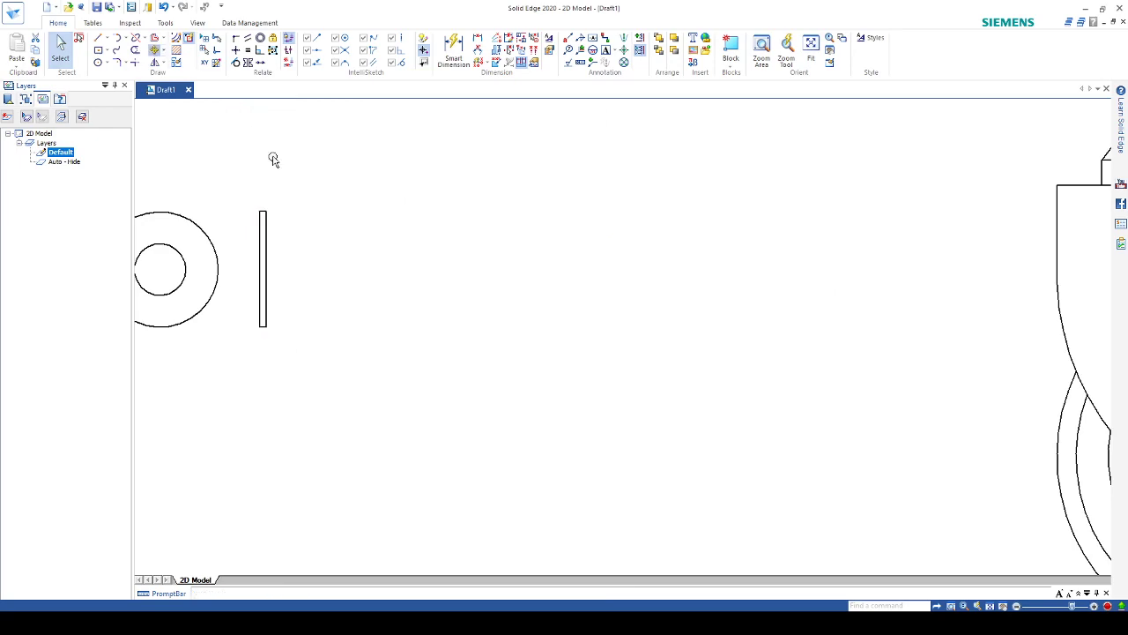
click(261, 271)
scroll(594, 412, down, 5)
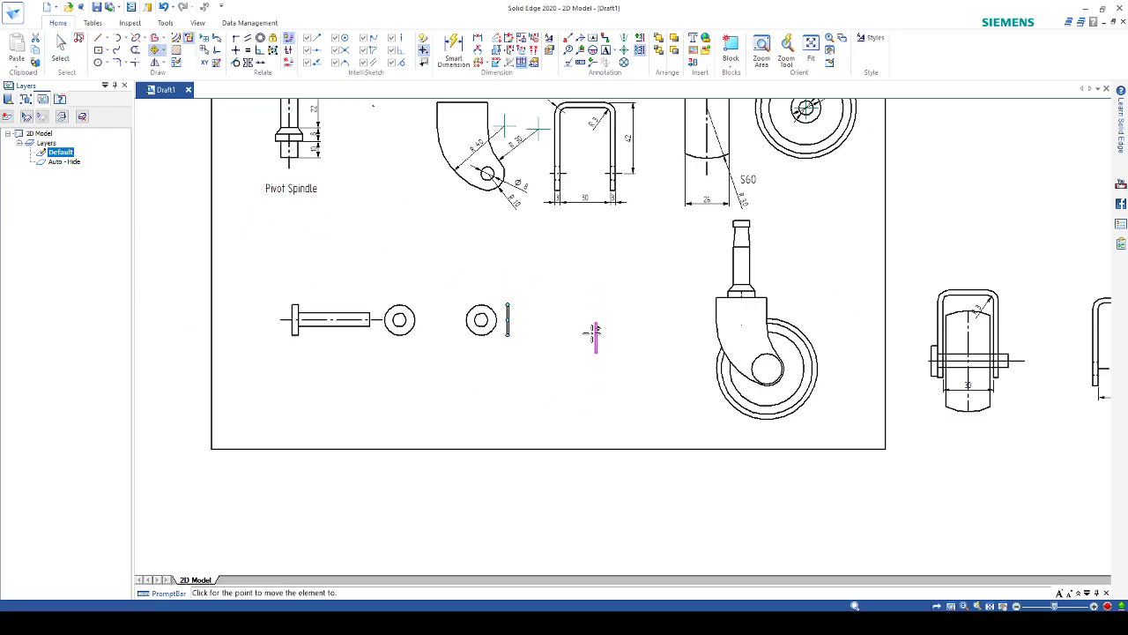
scroll(912, 364, up, 5)
scroll(912, 364, up, 6)
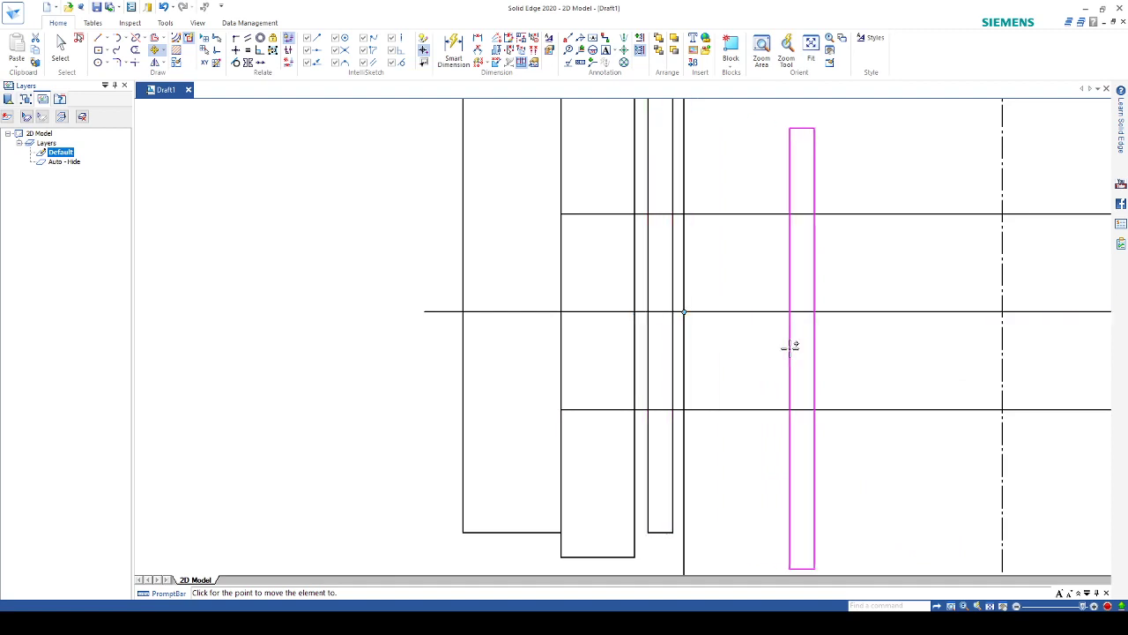
Place a second washer edge view on the pin centreline between the wheel and the fork's right leg
scroll(957, 344, down, 3)
scroll(988, 334, up, 5)
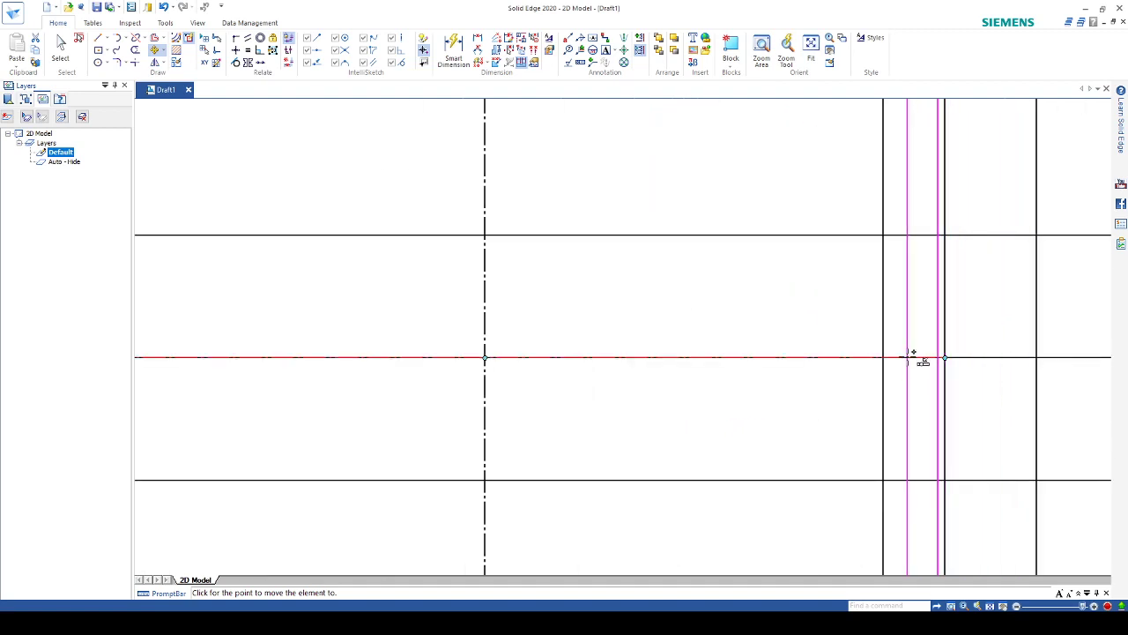
scroll(1049, 381, down, 3)
scroll(1049, 381, down, 1)
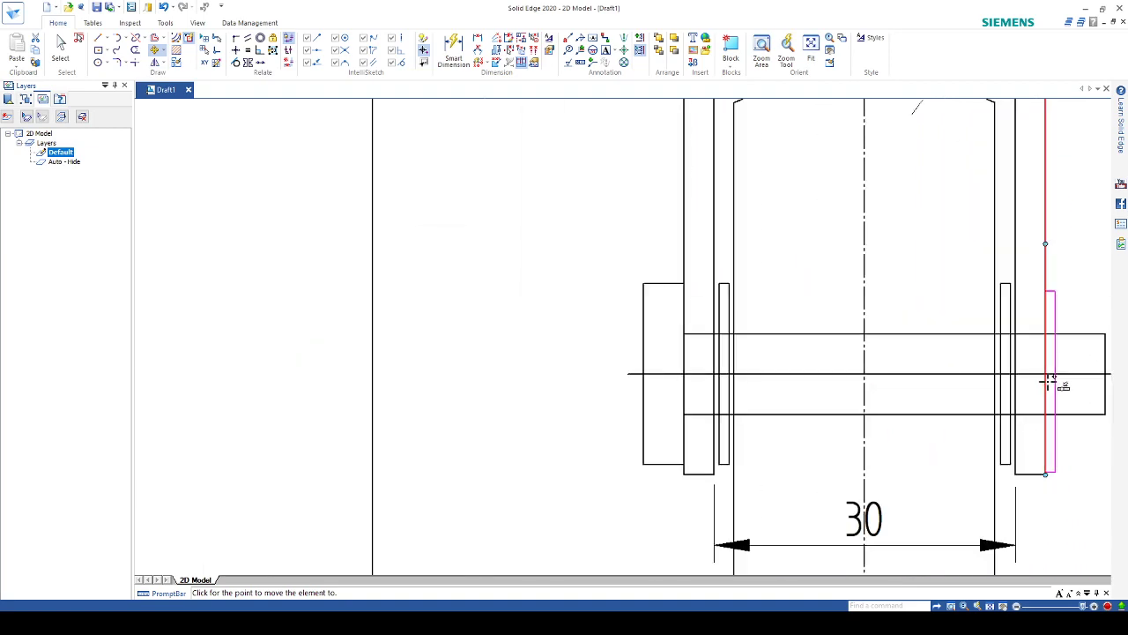
scroll(1031, 379, down, 5)
scroll(673, 271, down, 2)
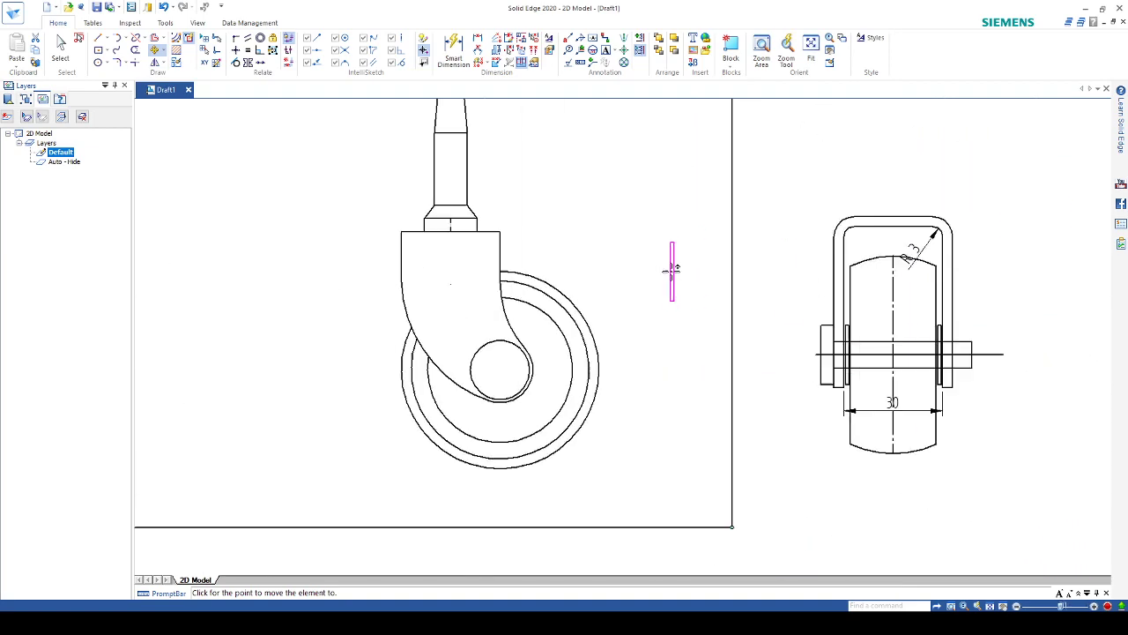
scroll(673, 271, down, 5)
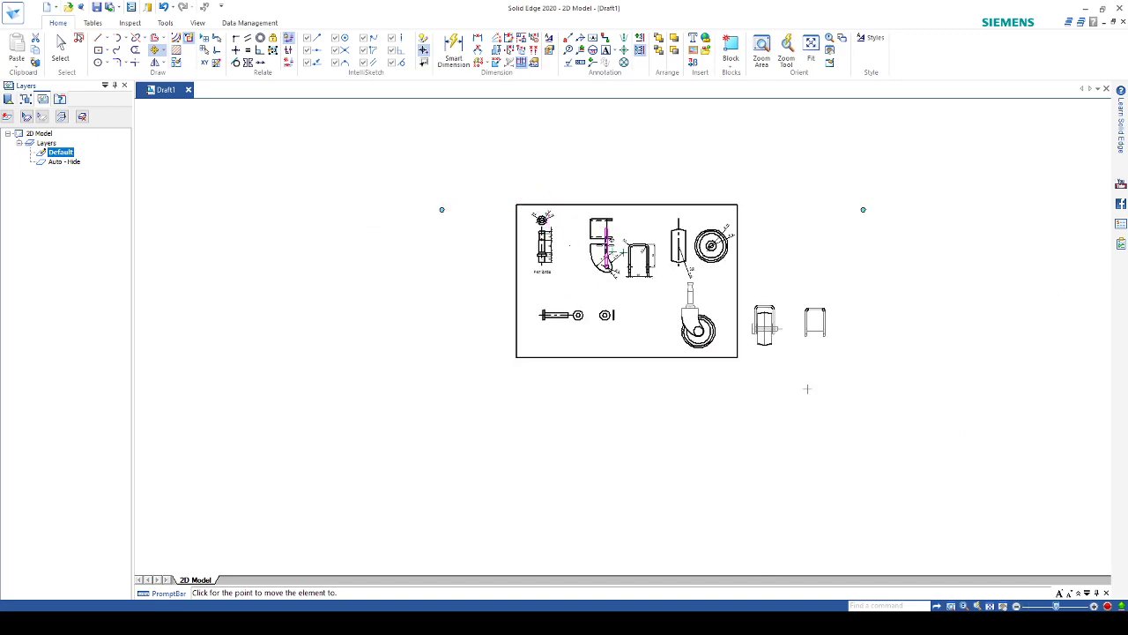
scroll(550, 207, up, 5)
scroll(579, 247, down, 2)
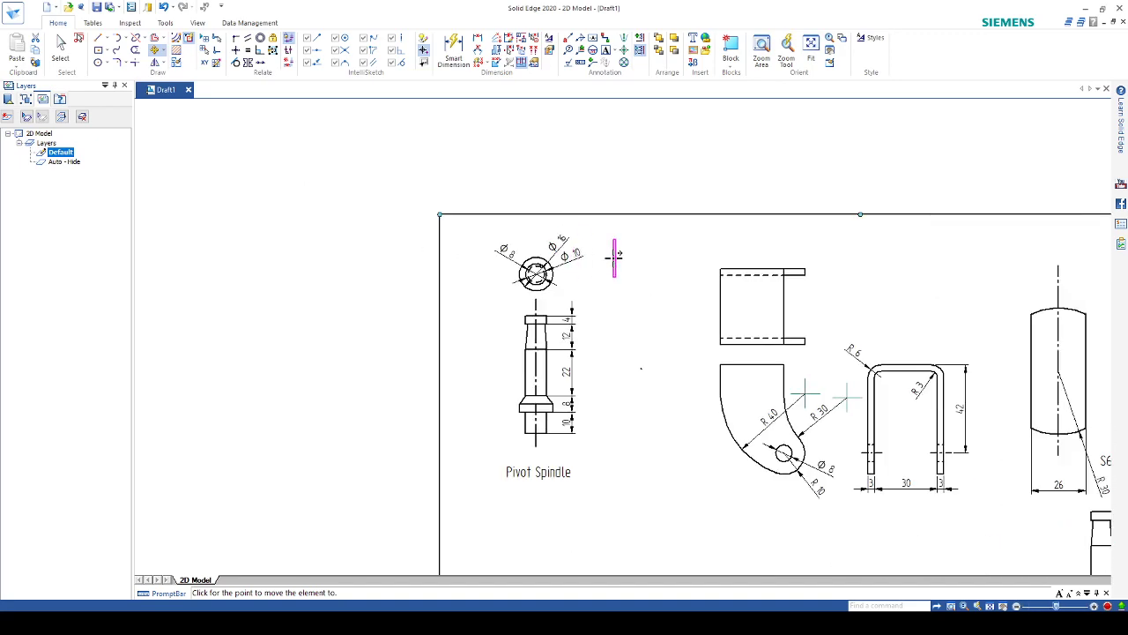
key(Escape)
Copy the pivot spindle's side view from its collar base midpoint onto the midpoint of the dimensioned fork front view's top edge
click(60, 49)
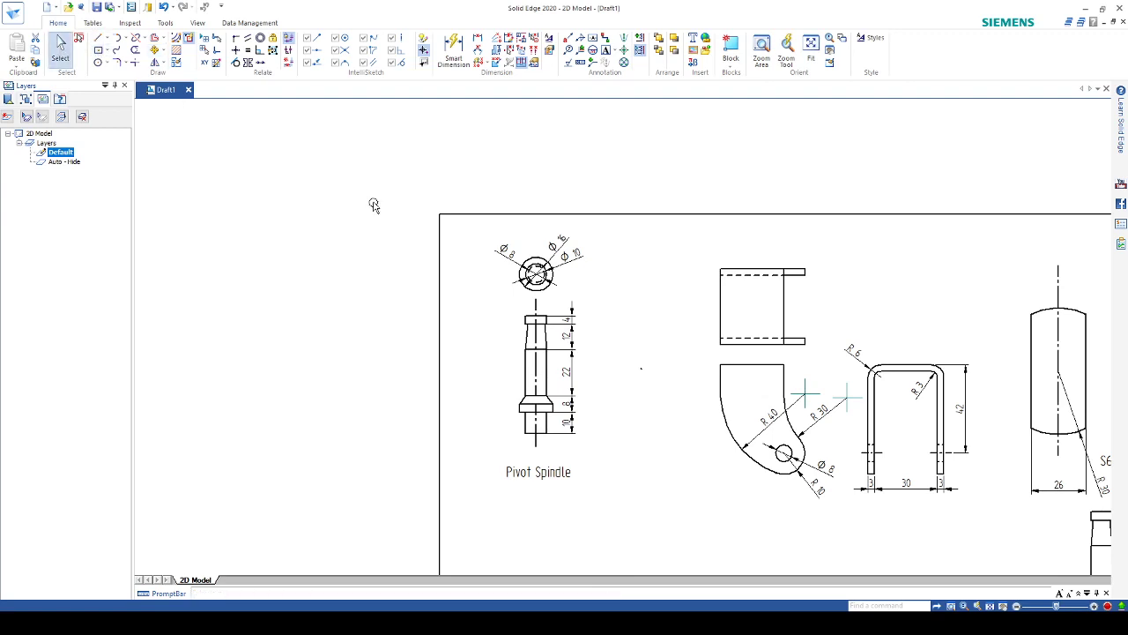
drag(491, 300, 571, 457)
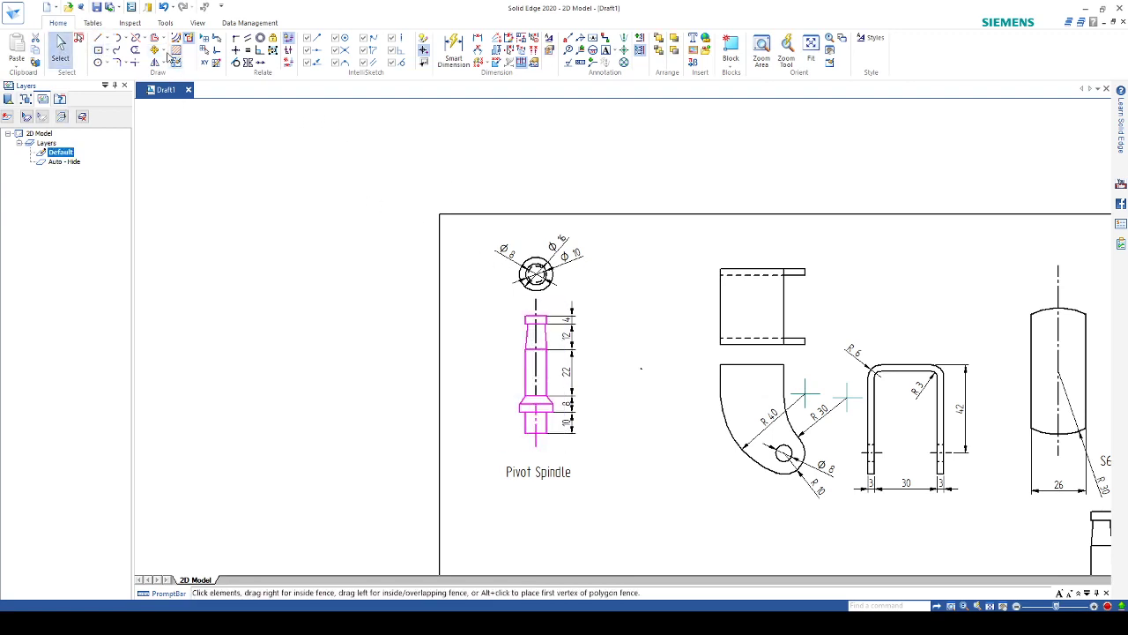
click(154, 51)
scroll(568, 401, up, 4)
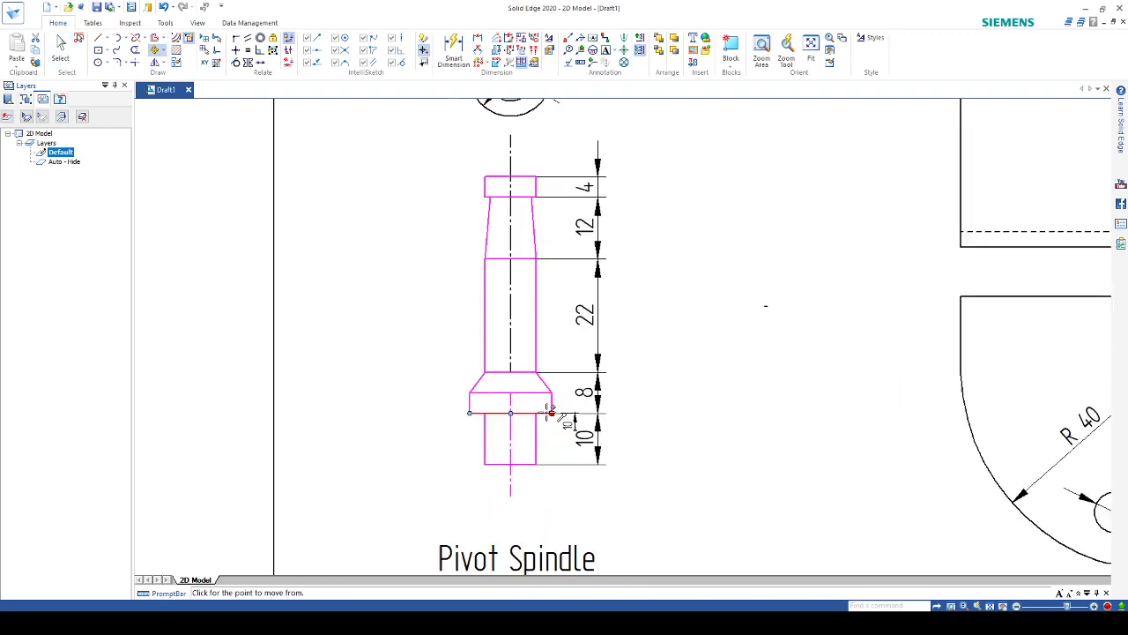
click(501, 412)
scroll(793, 396, down, 3)
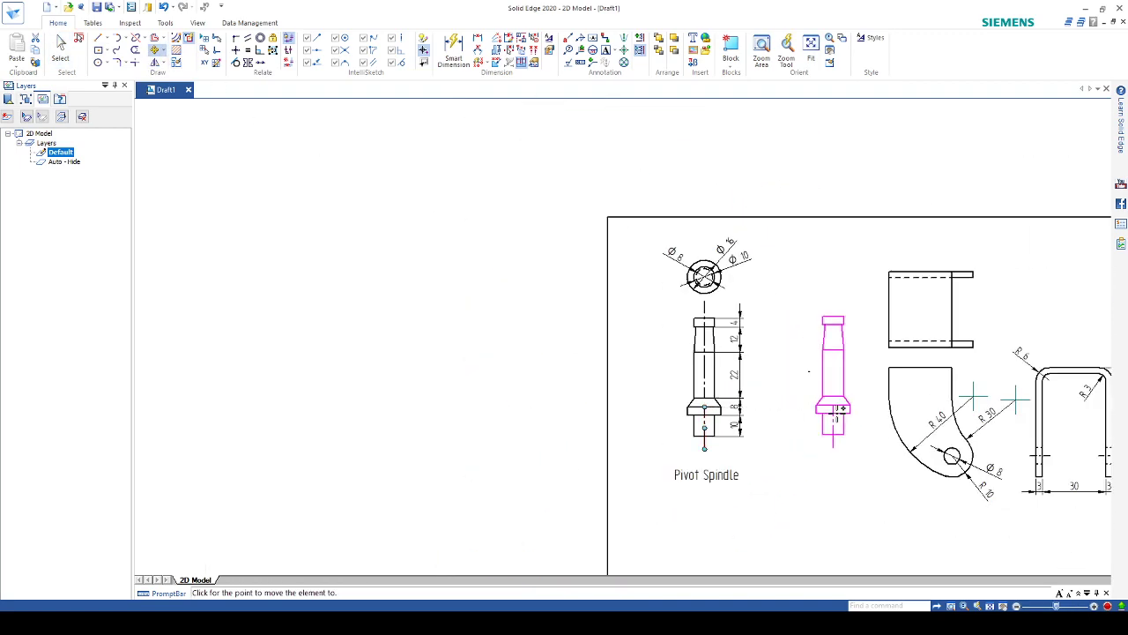
scroll(1014, 379, up, 1)
scroll(1000, 374, up, 2)
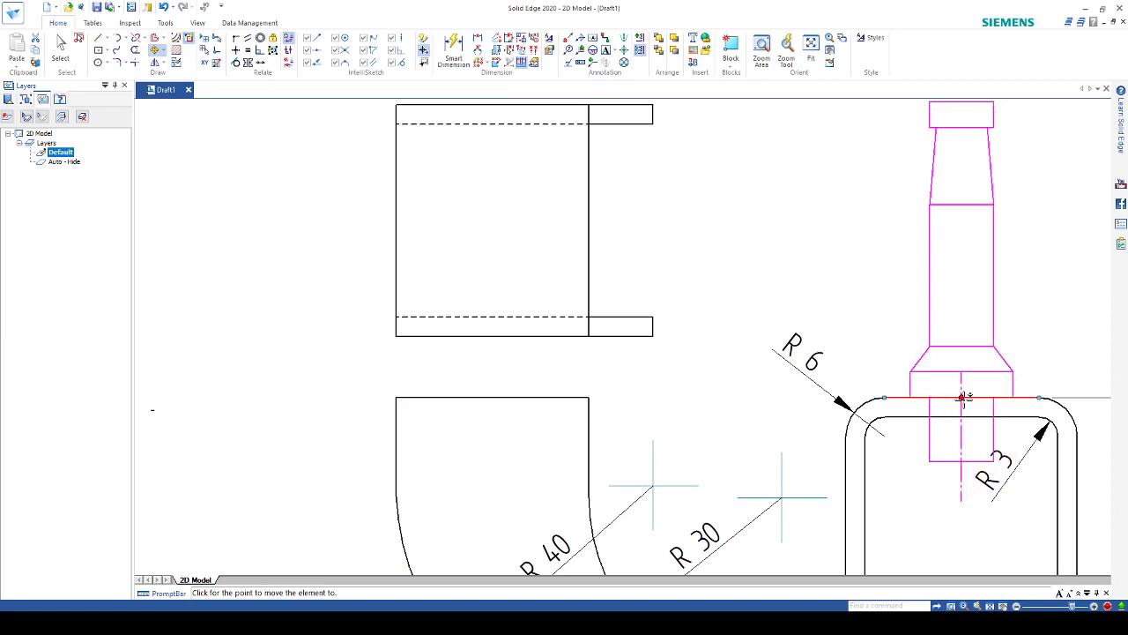
click(962, 398)
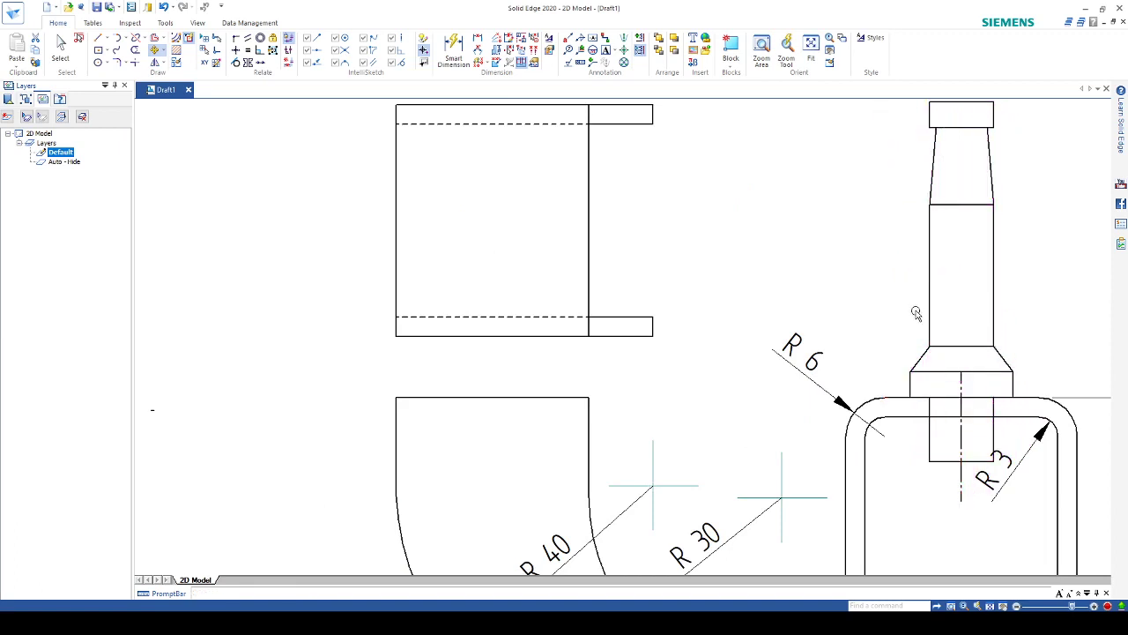
key(Escape)
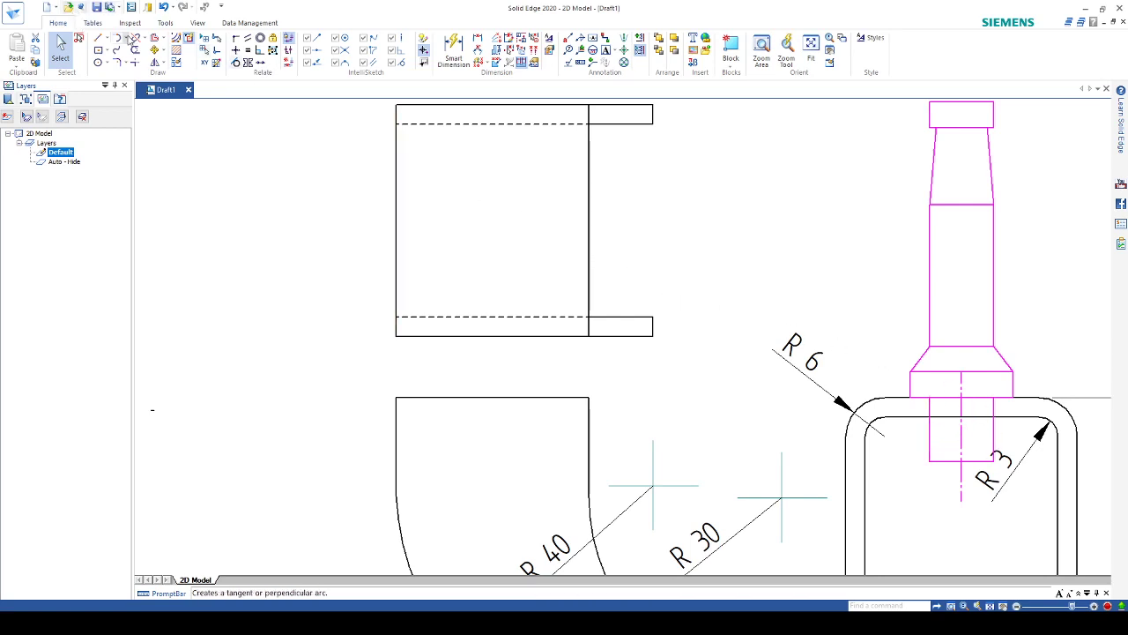
Offset the fork front view's inner top line 4 mm downward across the spindle's lower end
click(98, 38)
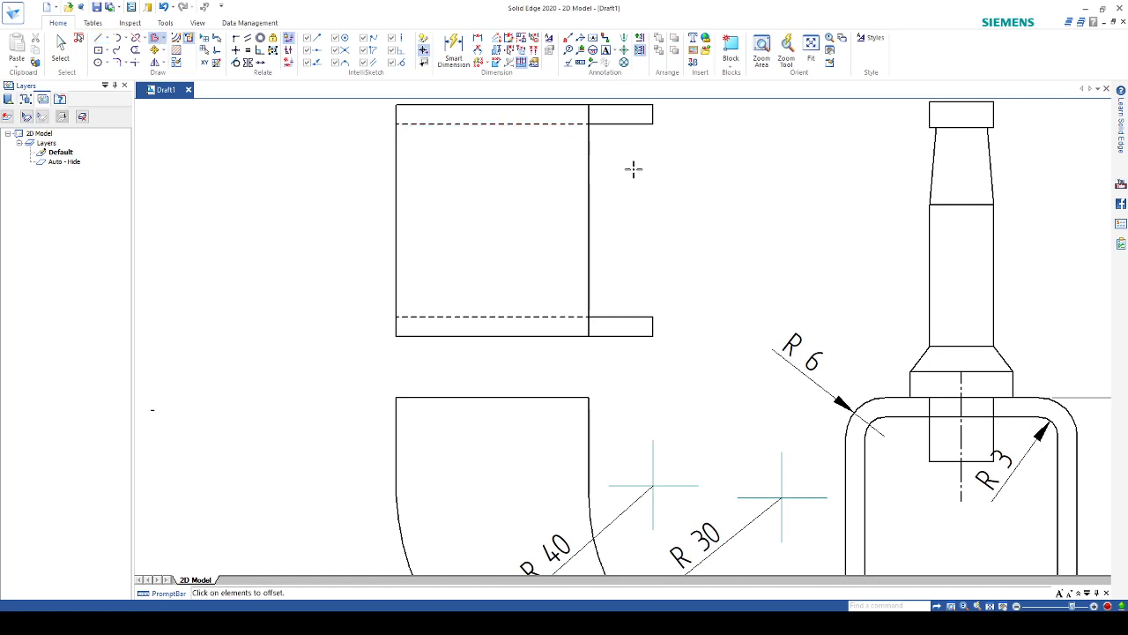
click(1011, 422)
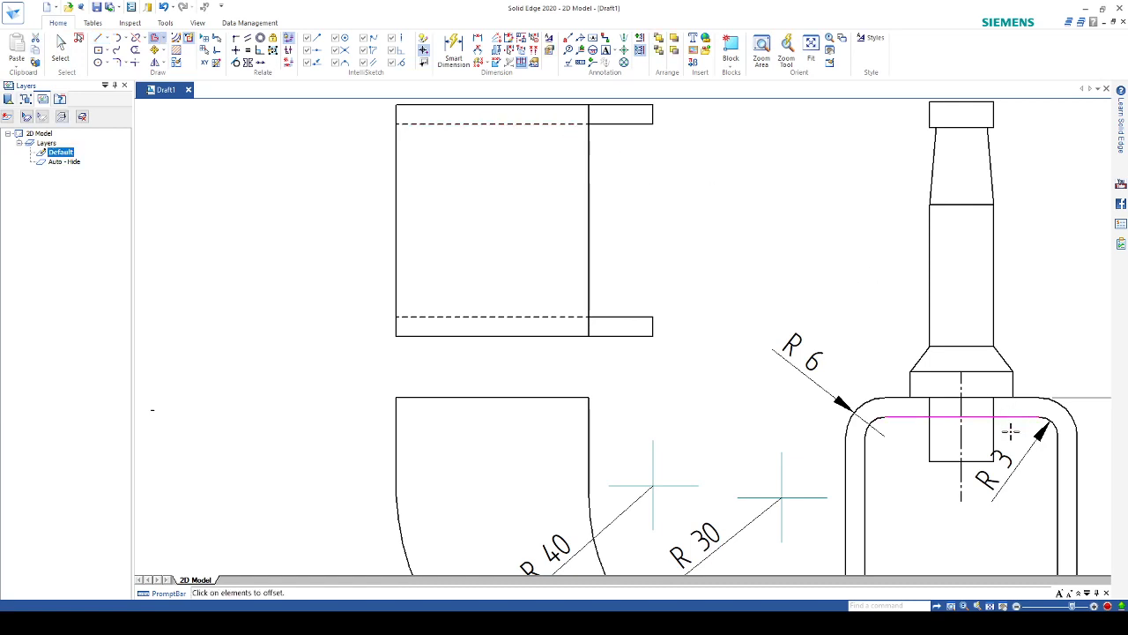
right_click(1011, 429)
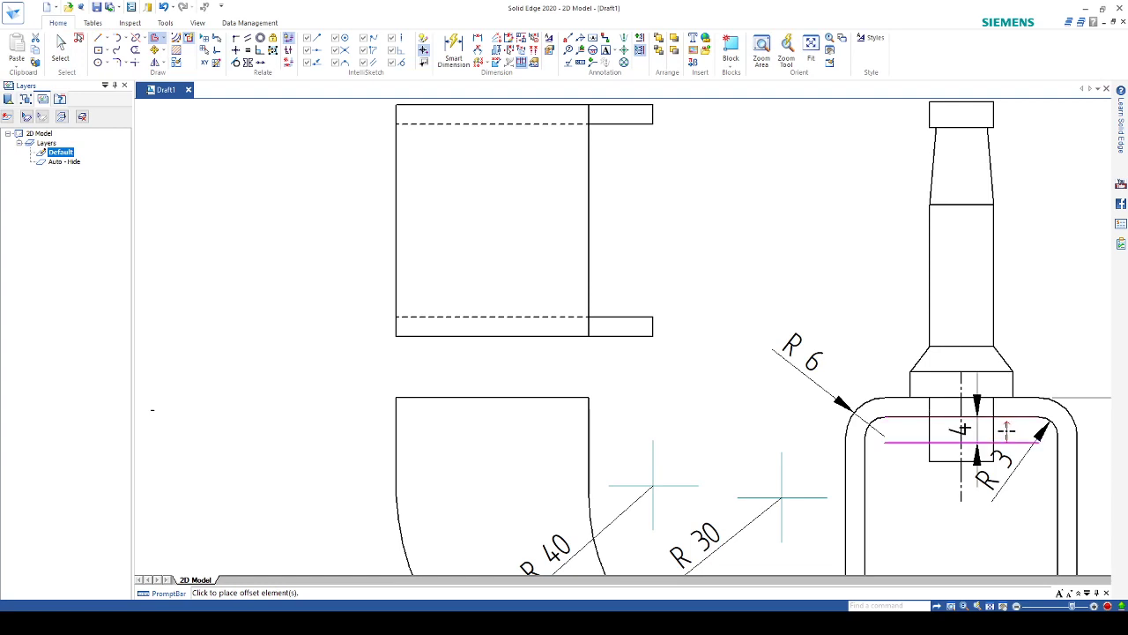
click(965, 437)
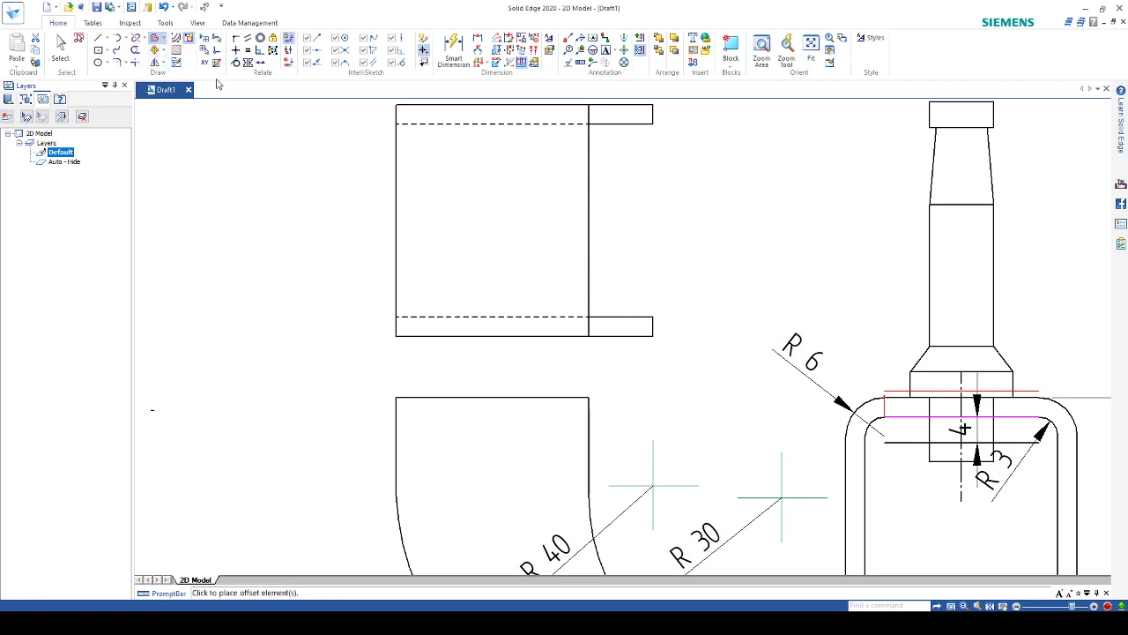
Draw a quarter-circle arc by centre and endpoints beside the spindle end's left edge, from the offset line up to the fork's inner top line
click(98, 62)
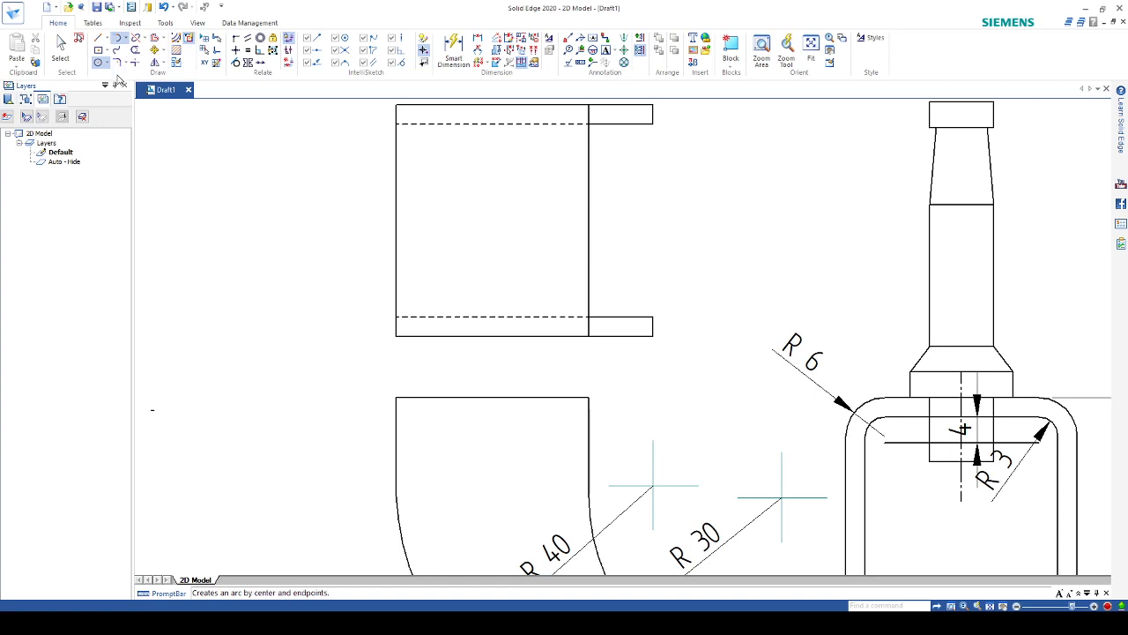
click(117, 62)
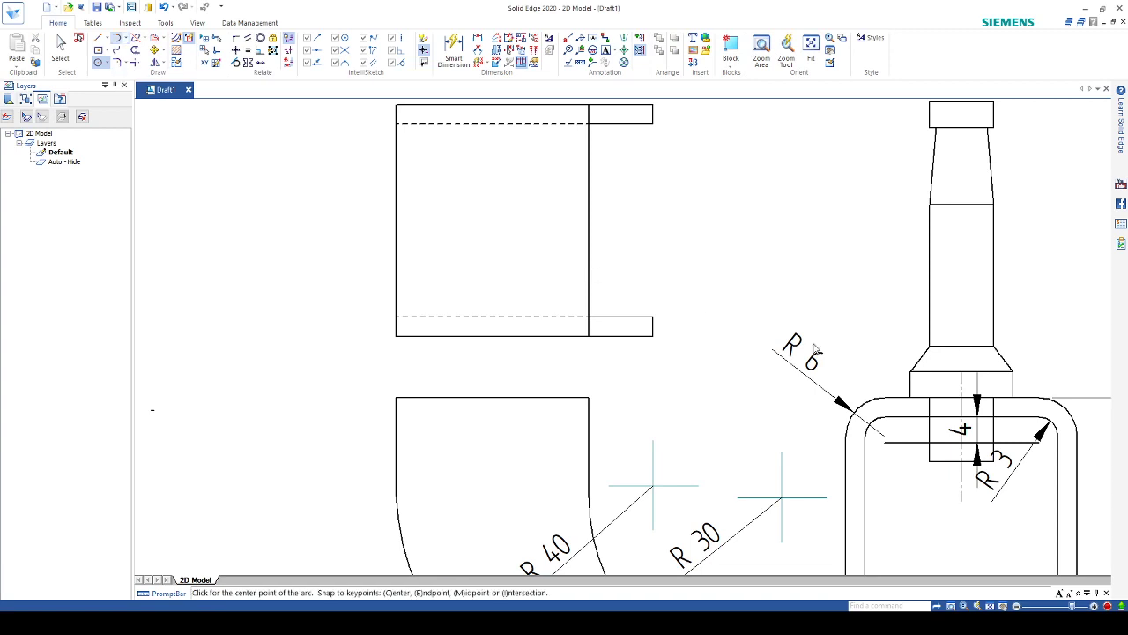
click(930, 429)
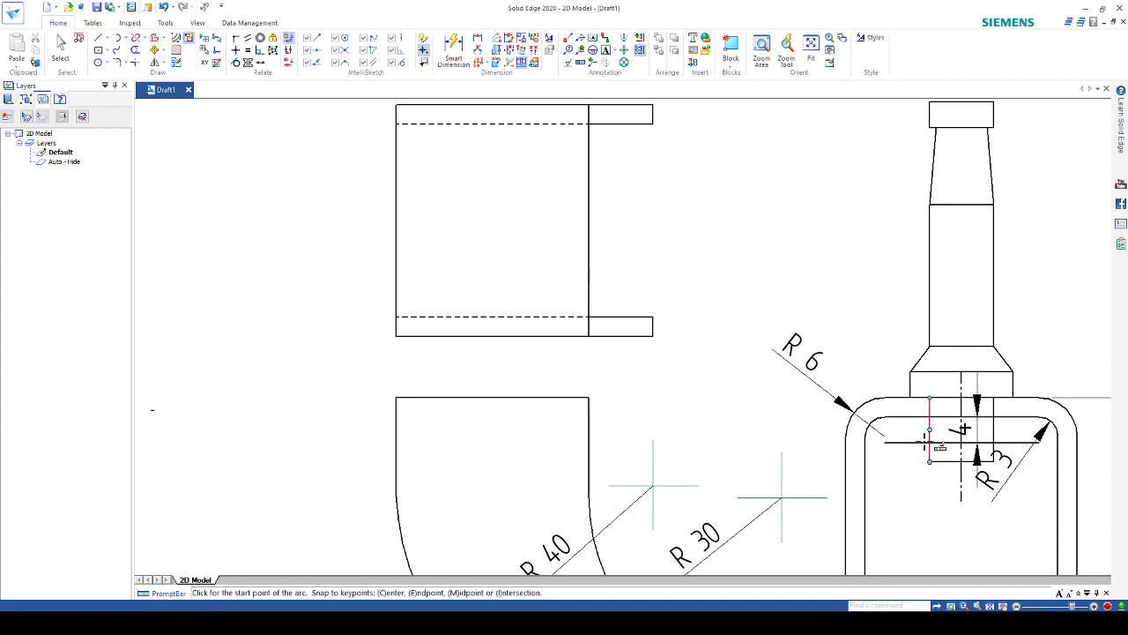
scroll(928, 443, up, 3)
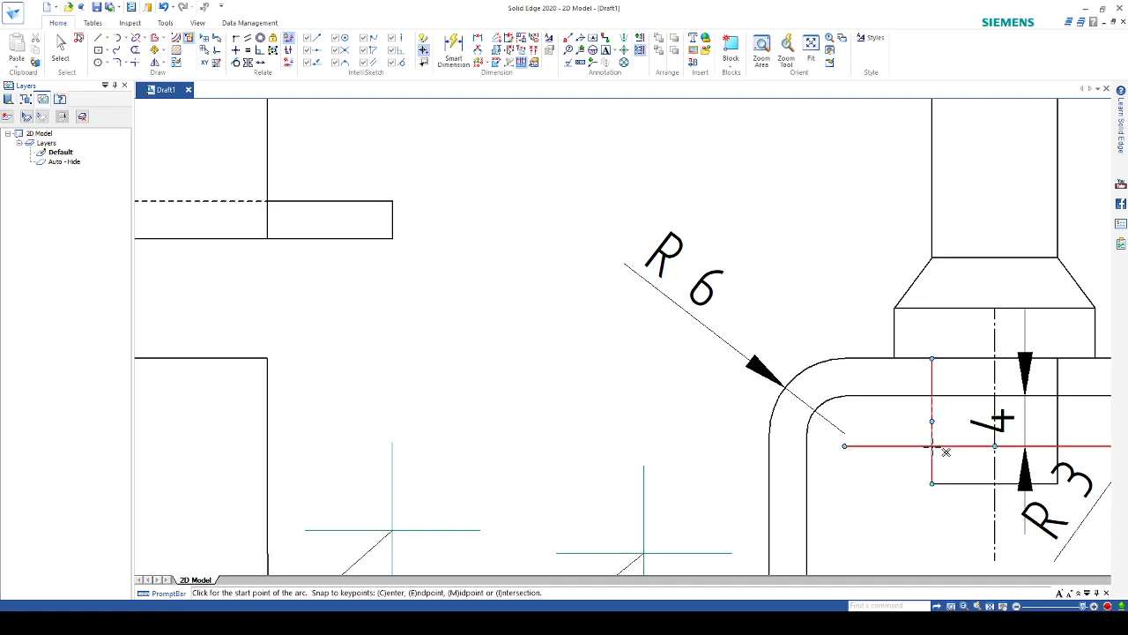
click(946, 451)
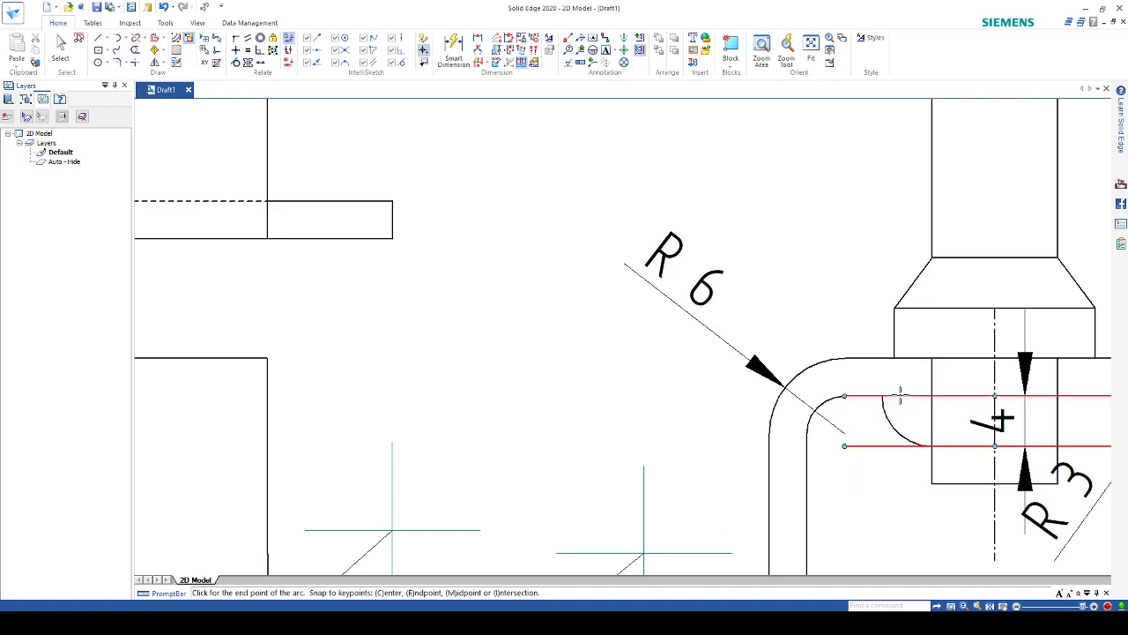
click(899, 397)
Draw a matching quarter-circle arc of about 4 mm radius beside the spindle end's right edge, from the offset line to the inner top line
scroll(996, 441, down, 3)
scroll(1009, 445, up, 3)
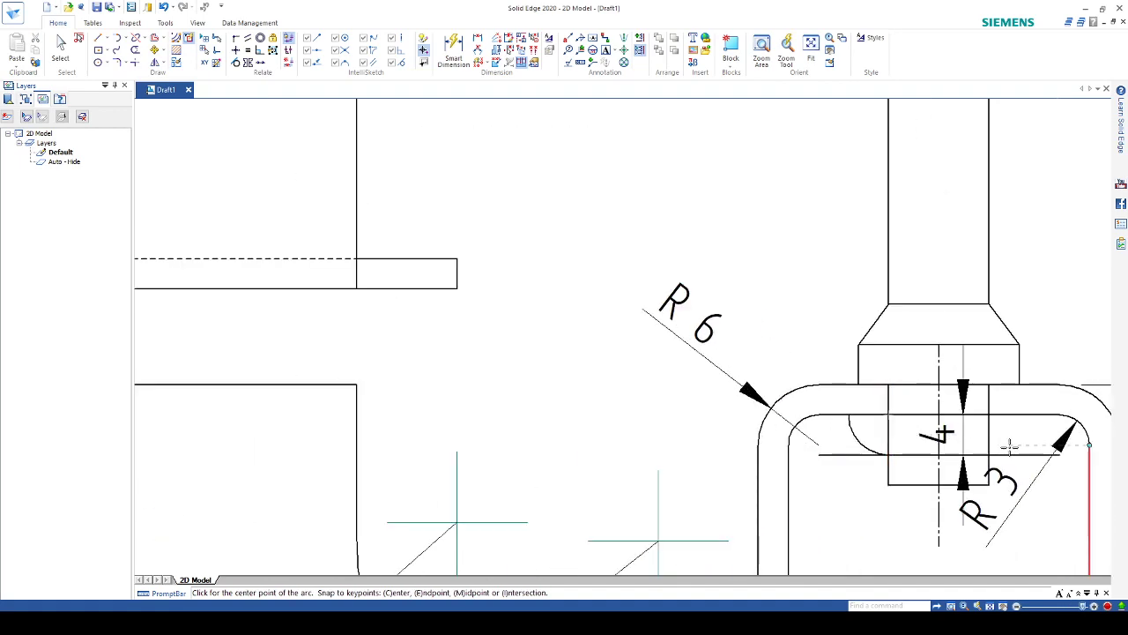
click(1003, 420)
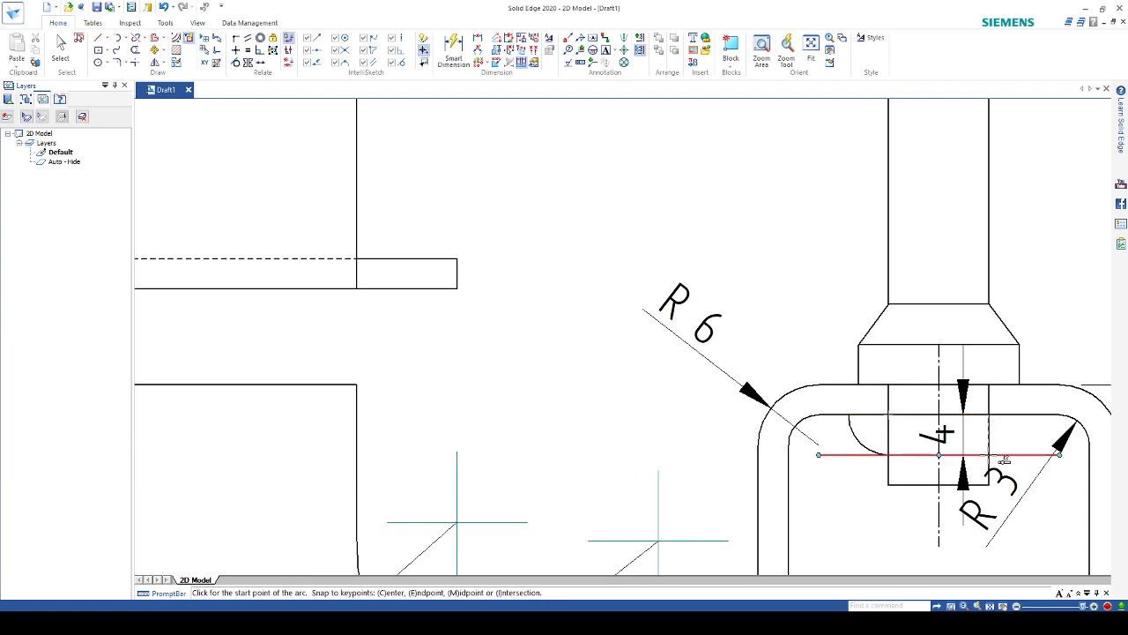
click(1004, 455)
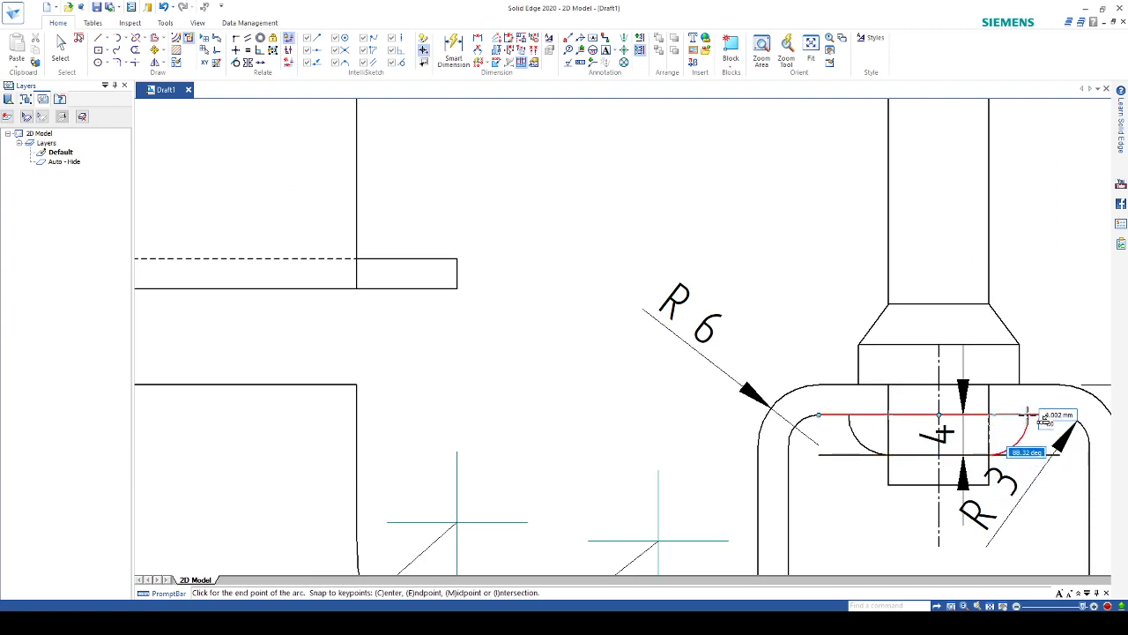
click(1030, 415)
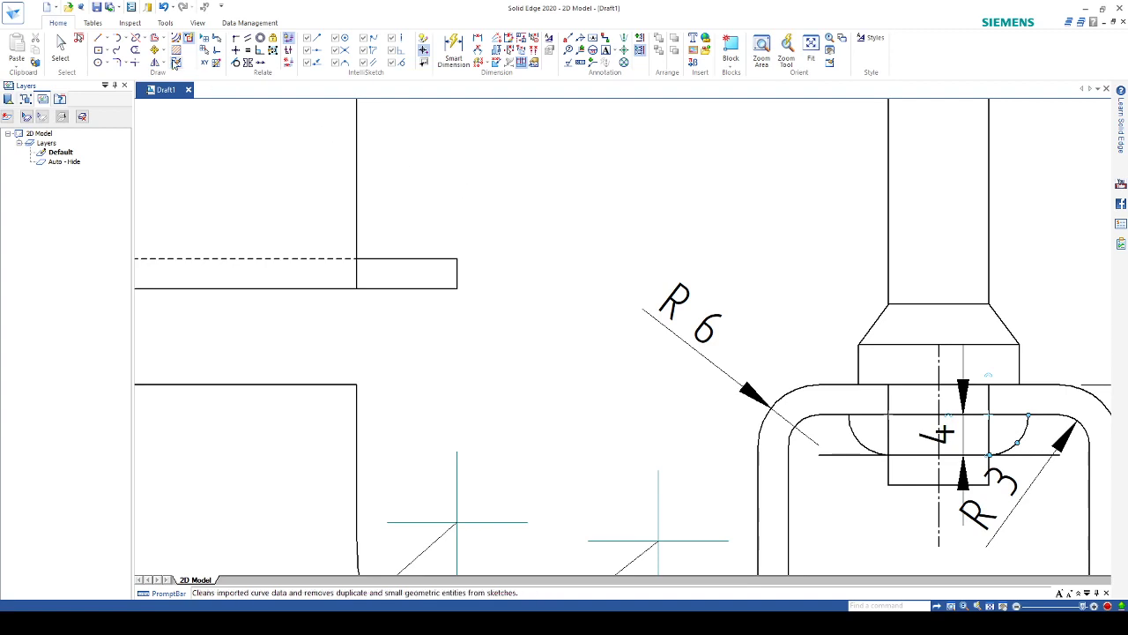
Trim the spindle's edges below the collar, its bottom line and the overhanging offset line ends, leaving only the rounded riveted end
click(135, 49)
click(989, 399)
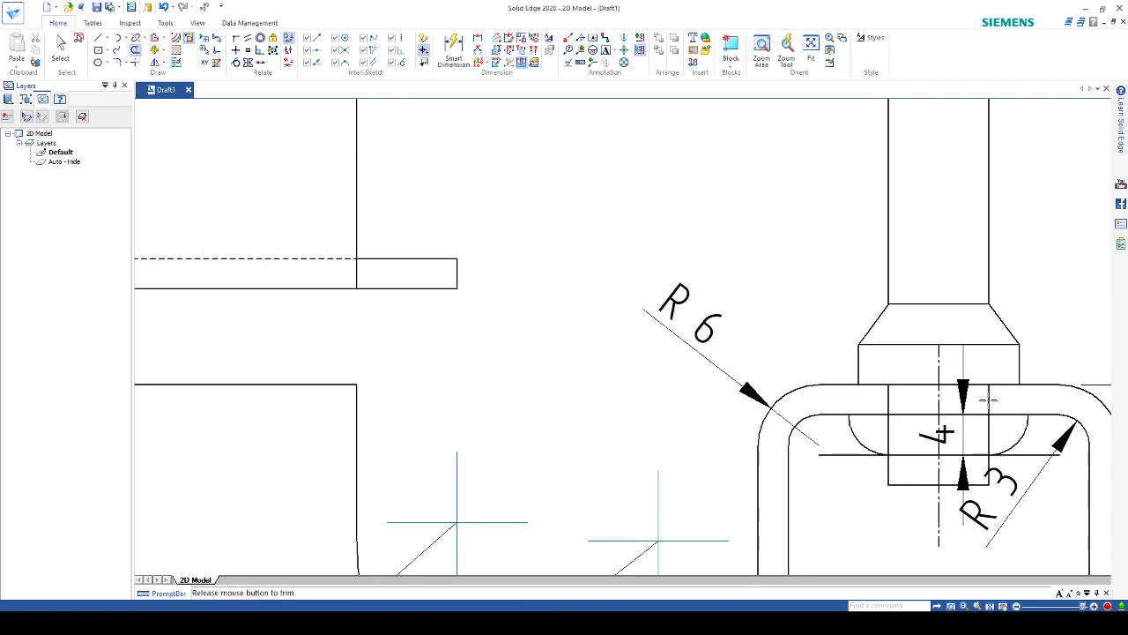
click(890, 401)
click(890, 428)
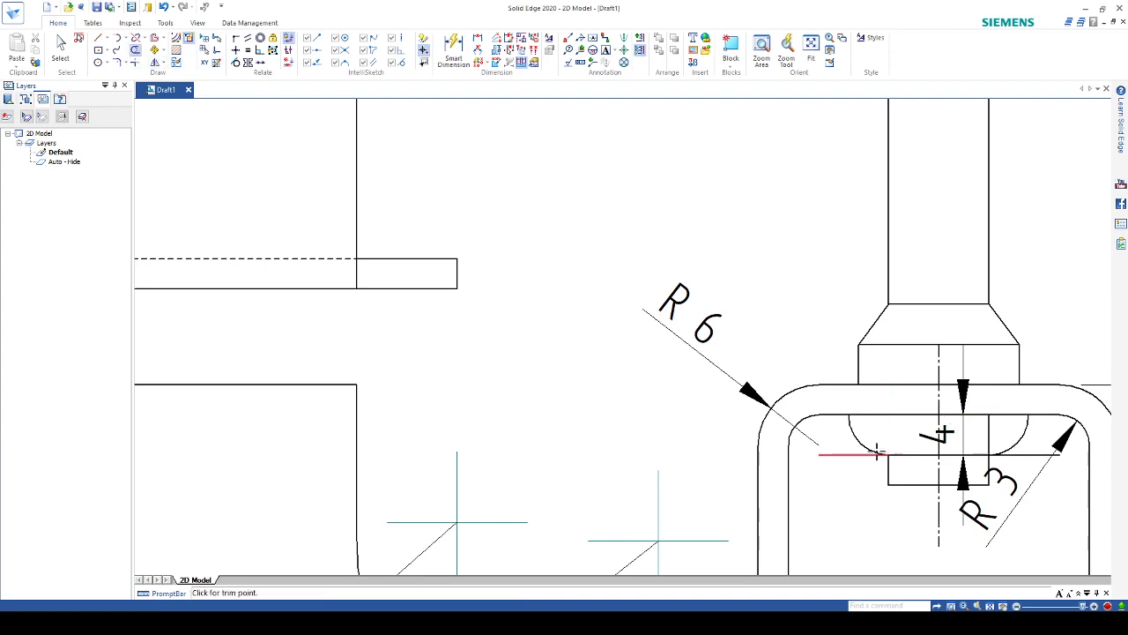
click(862, 455)
click(889, 468)
click(904, 484)
click(985, 486)
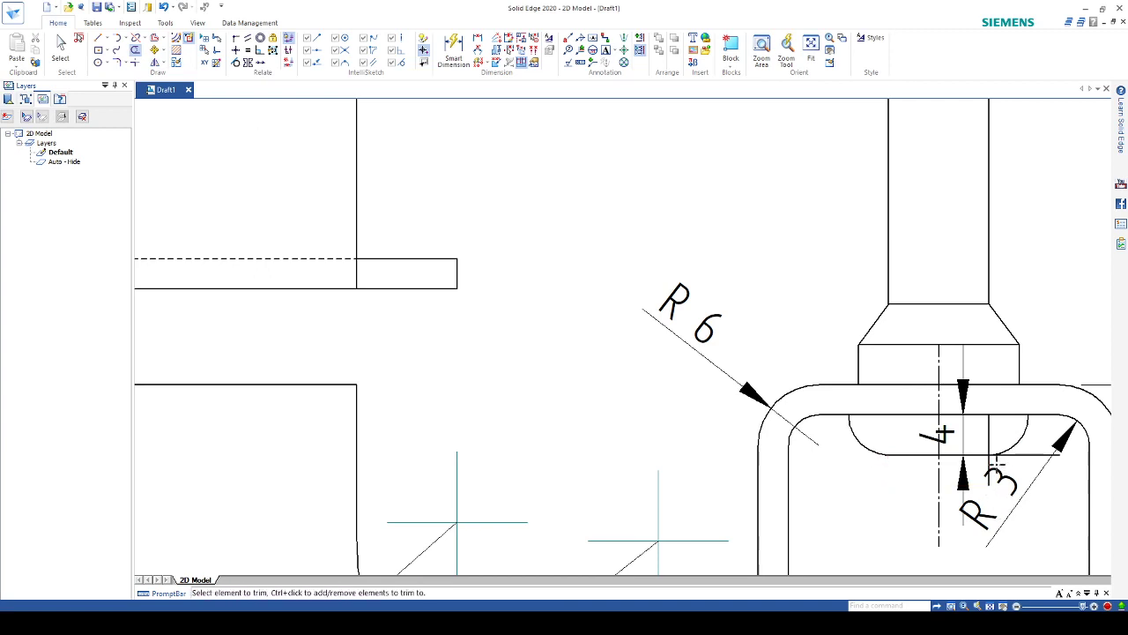
click(988, 463)
click(1036, 456)
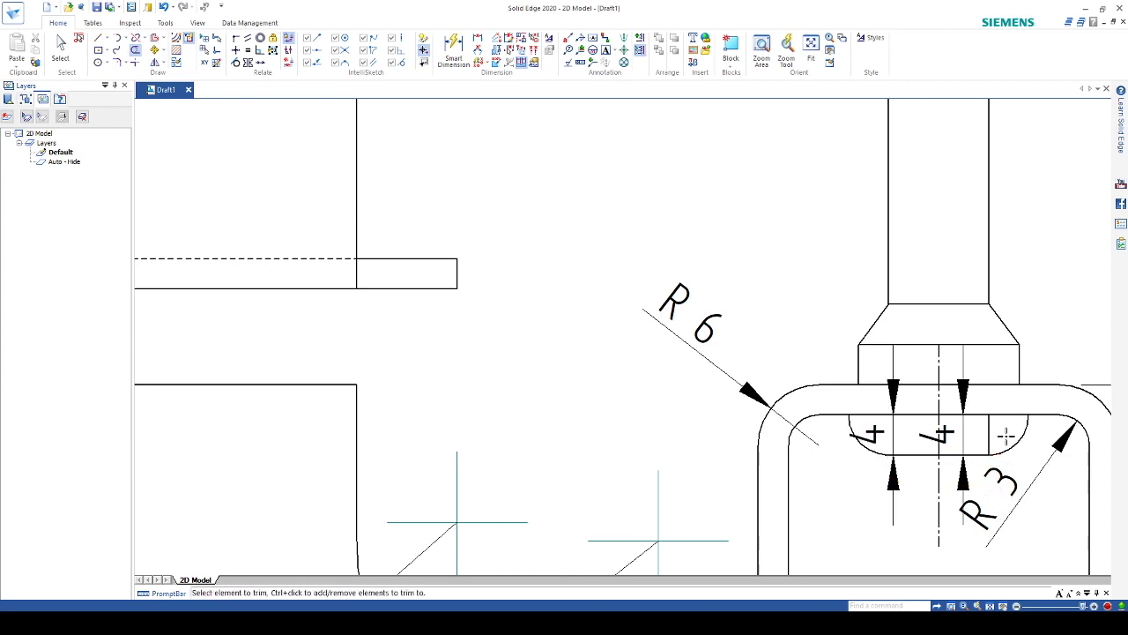
click(990, 430)
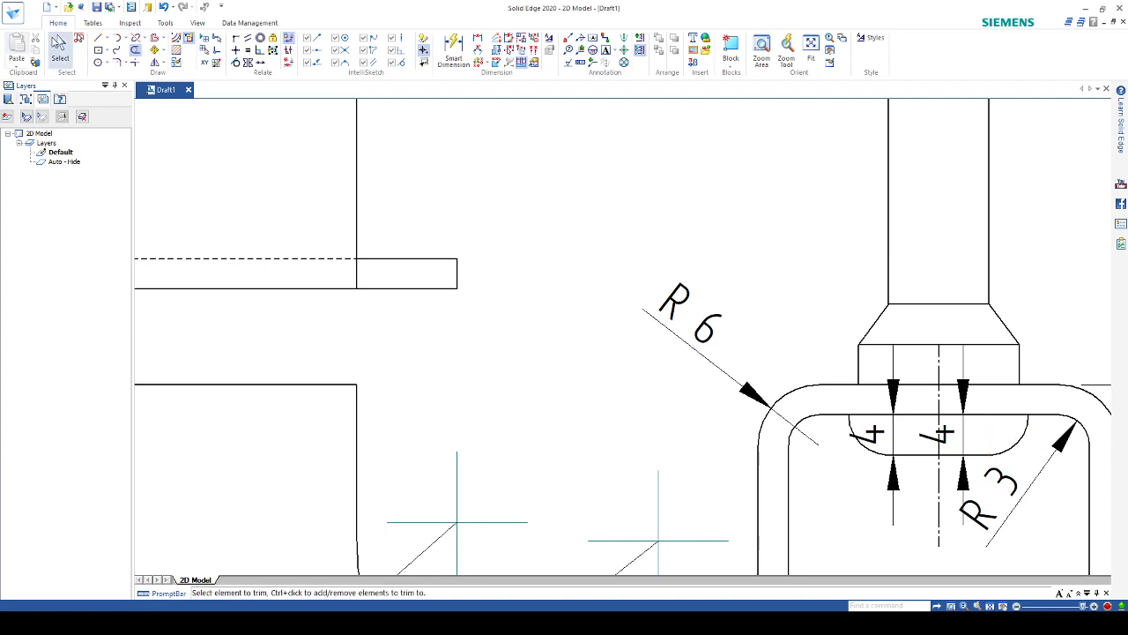
Delete both 4 mm dimensions at the spindle's riveted end
click(60, 48)
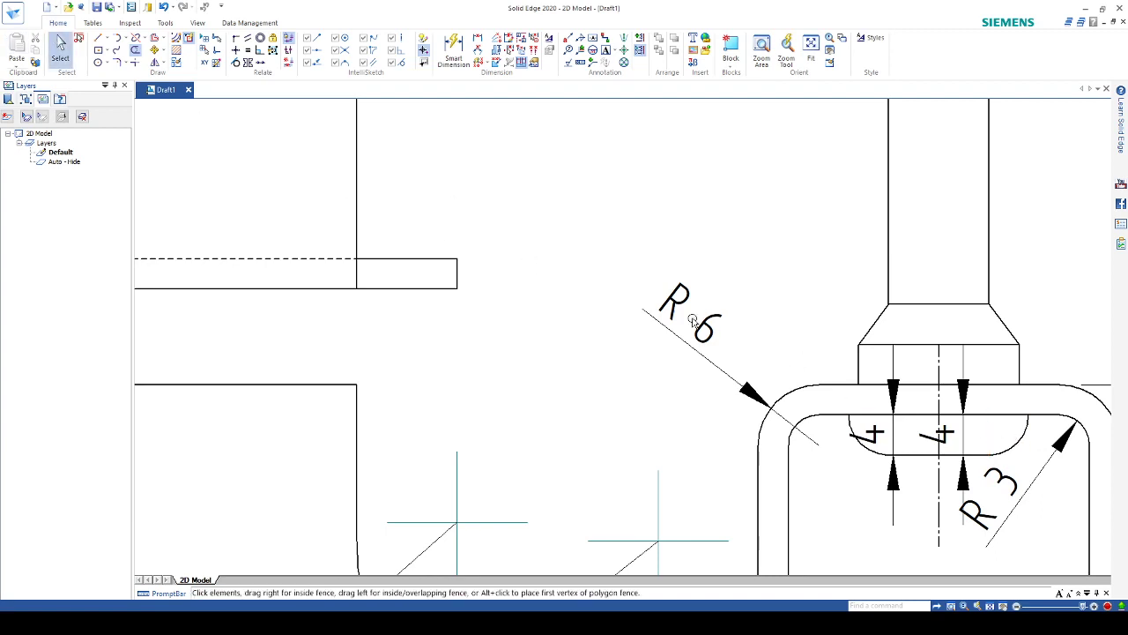
click(893, 396)
key(Delete)
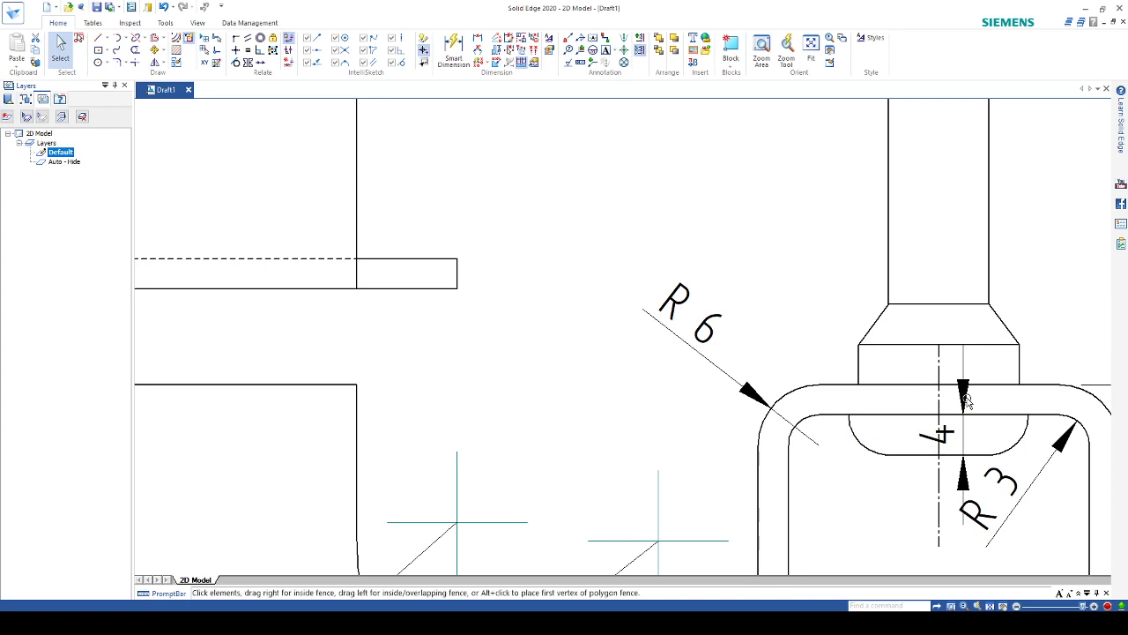
click(941, 437)
key(Delete)
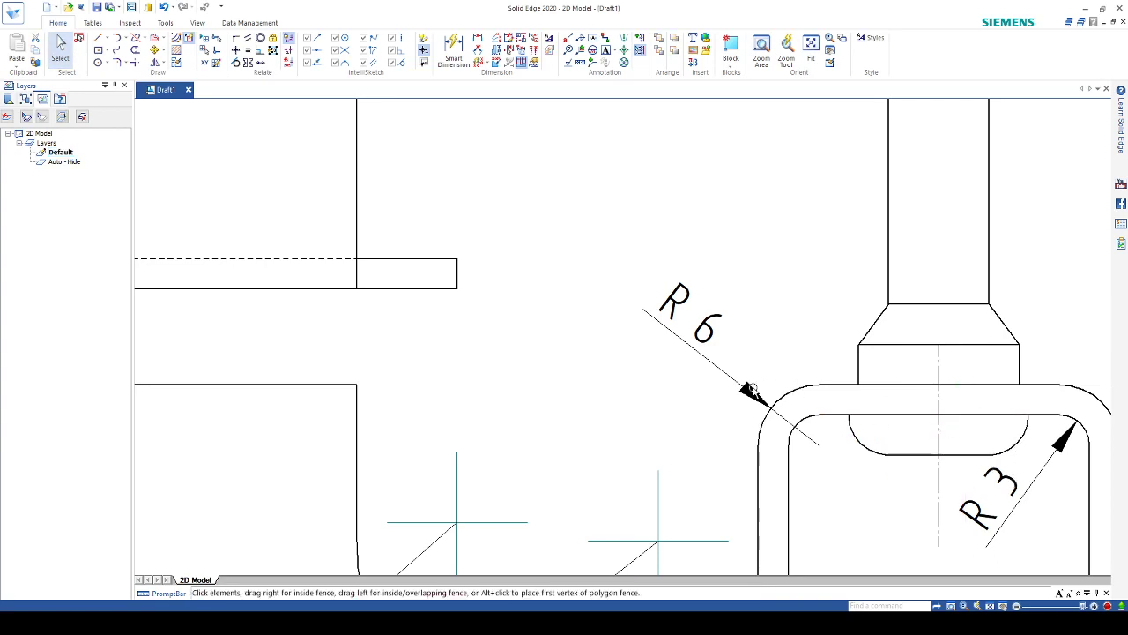
Delete the R 6 and R 3 radius dimensions from the fork front view
click(797, 428)
key(Delete)
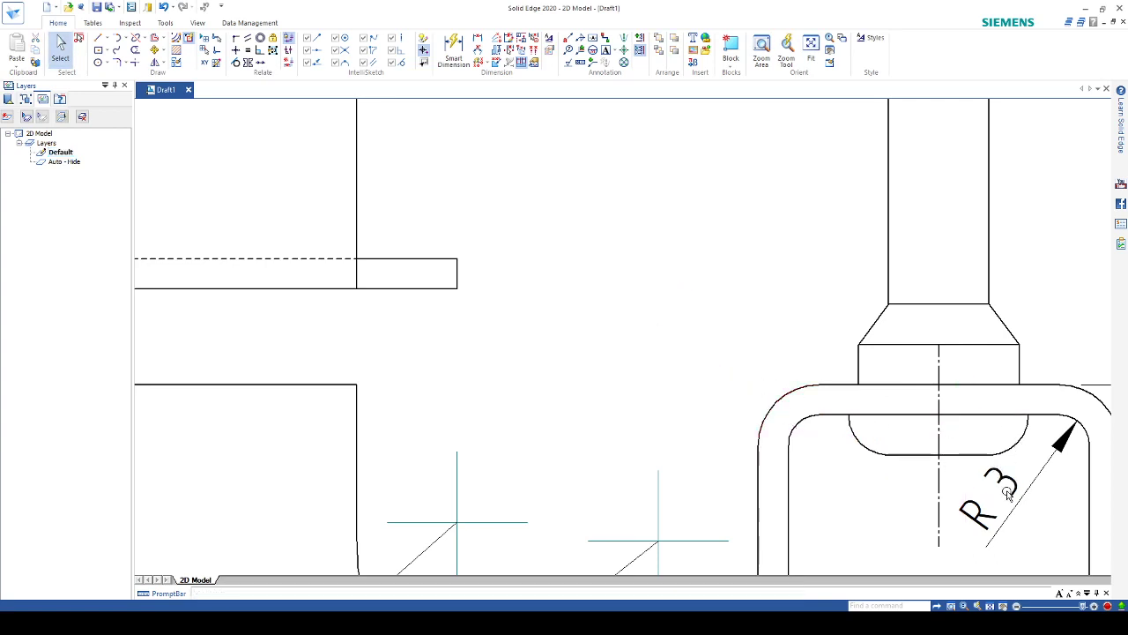
click(1017, 490)
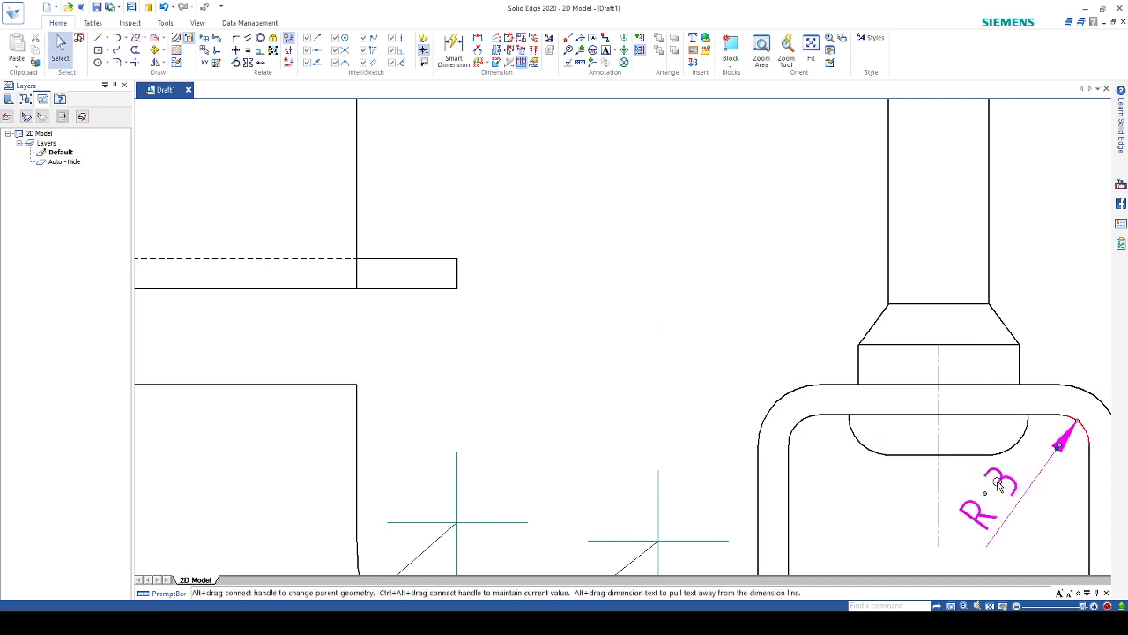
key(Delete)
Copy the spindle side view together with its rounded riveted end to the clipboard, leaving the fork outline out of the selection
scroll(1051, 456, down, 5)
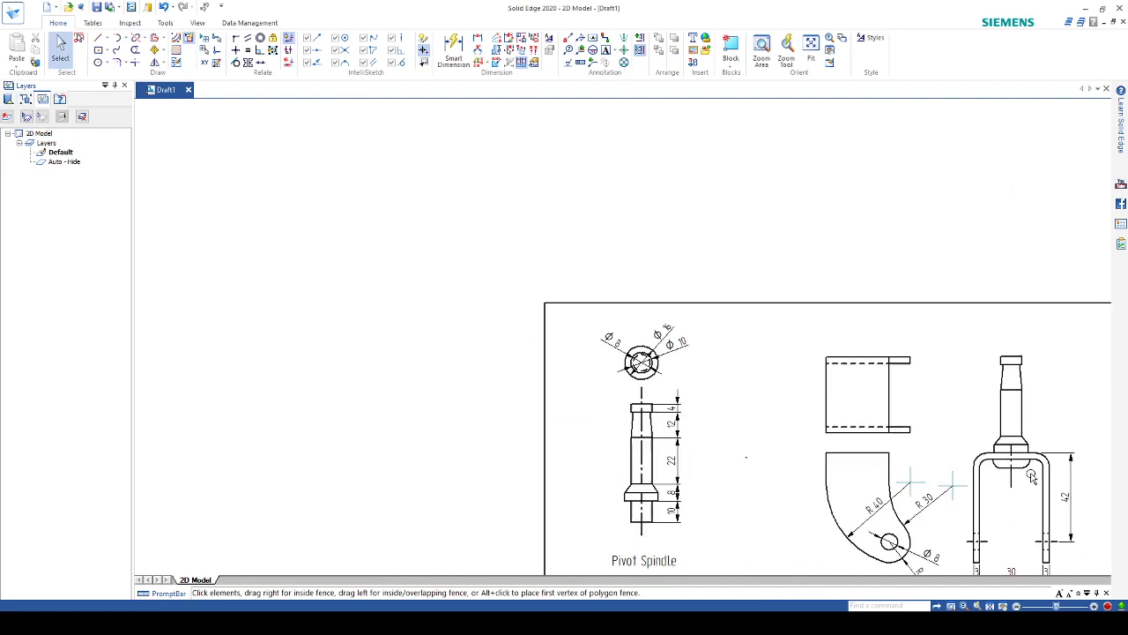
scroll(1019, 487, down, 2)
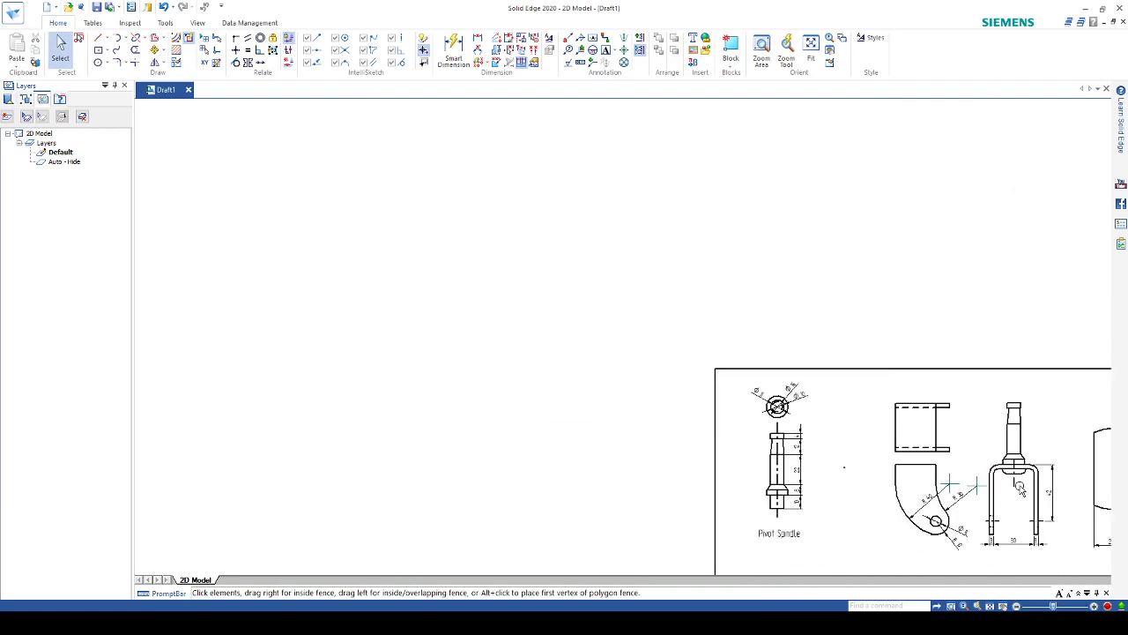
scroll(1024, 486, down, 2)
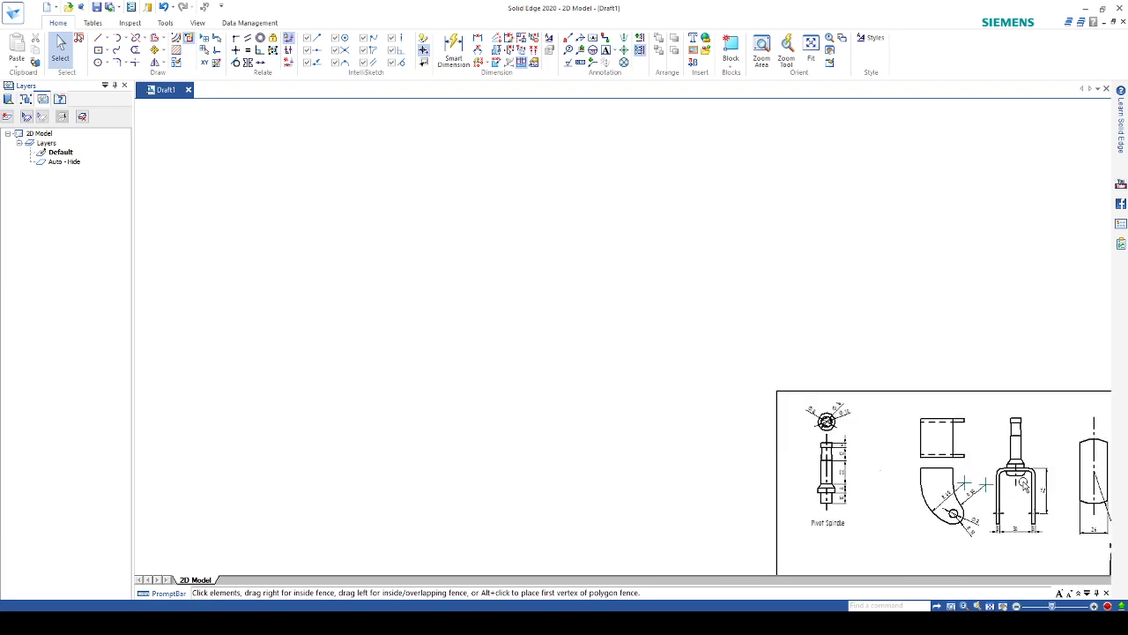
scroll(1075, 529, up, 1)
scroll(1075, 513, down, 2)
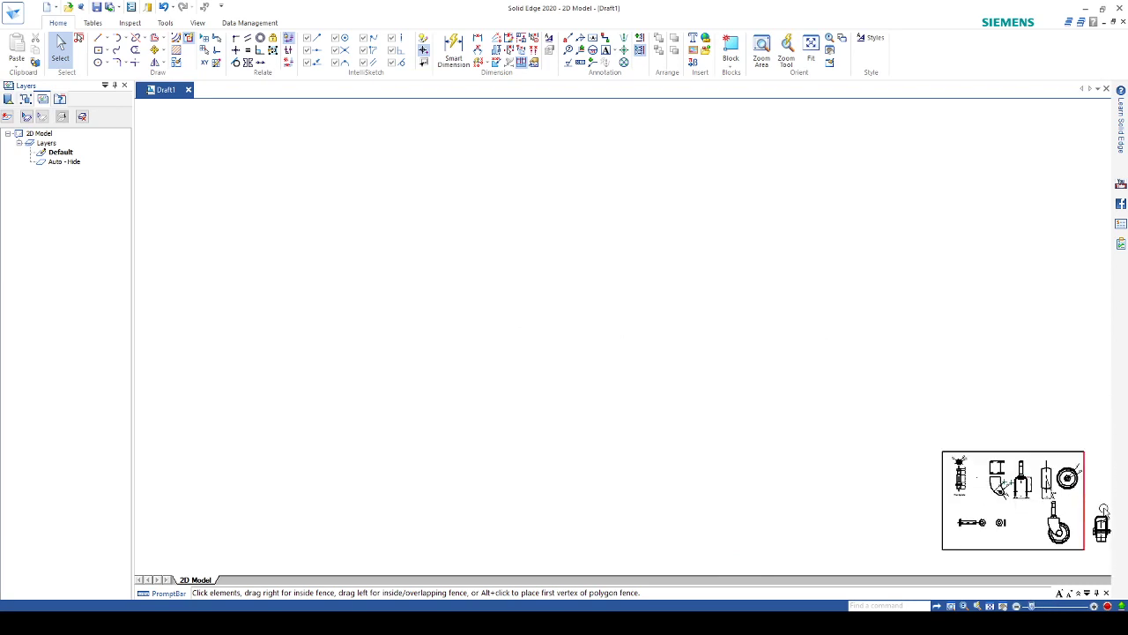
scroll(1077, 513, up, 3)
scroll(1023, 487, down, 1)
scroll(959, 448, up, 5)
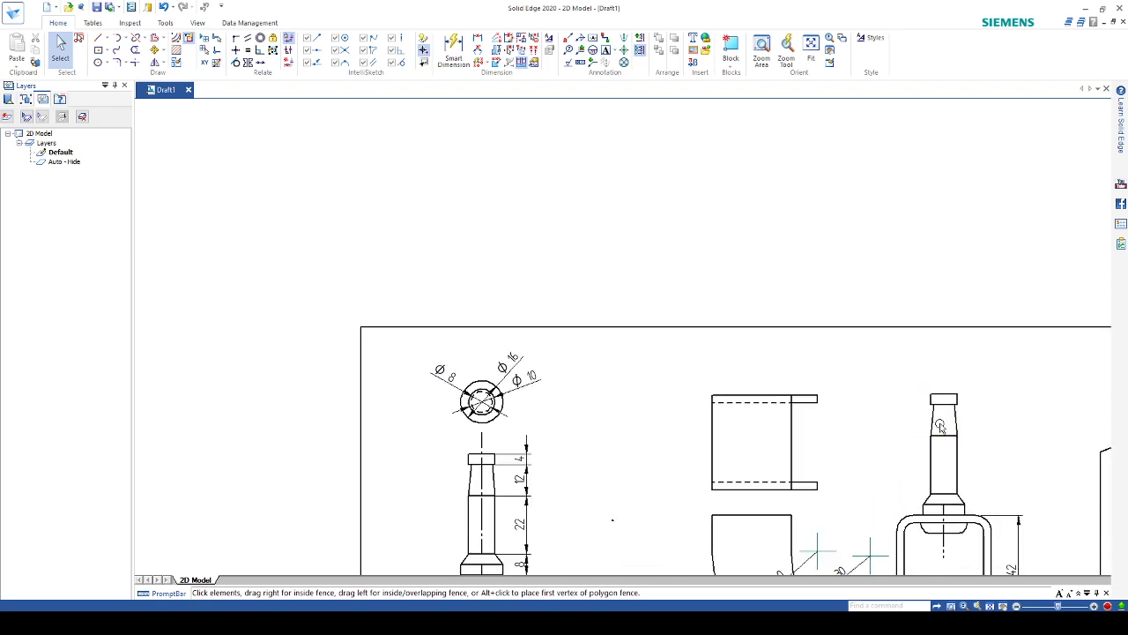
drag(908, 366, 982, 557)
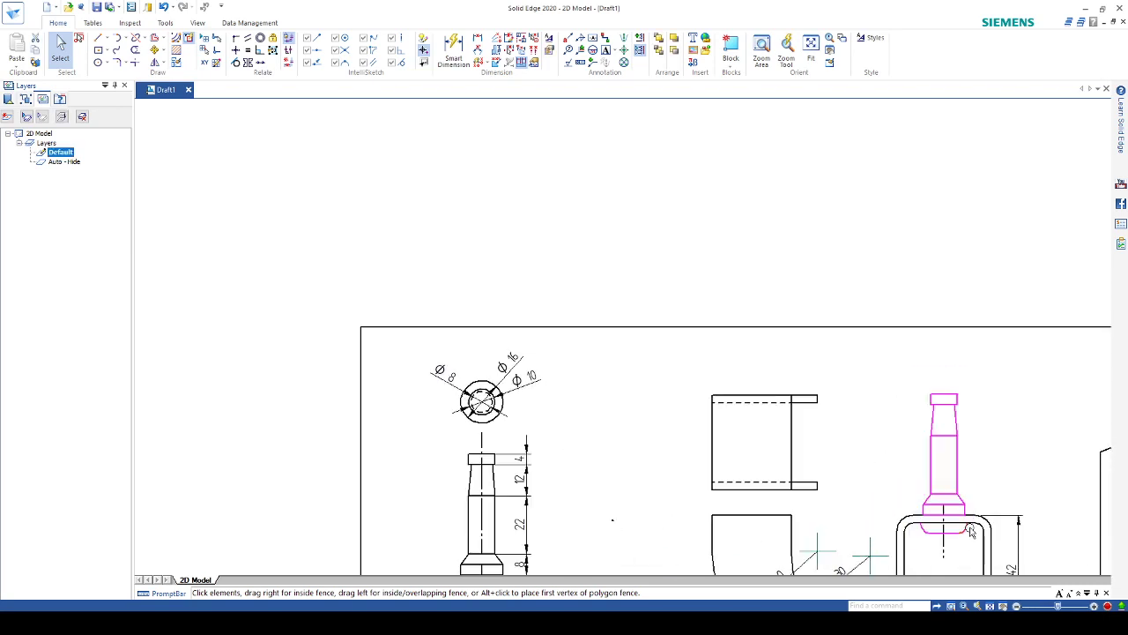
key(Escape)
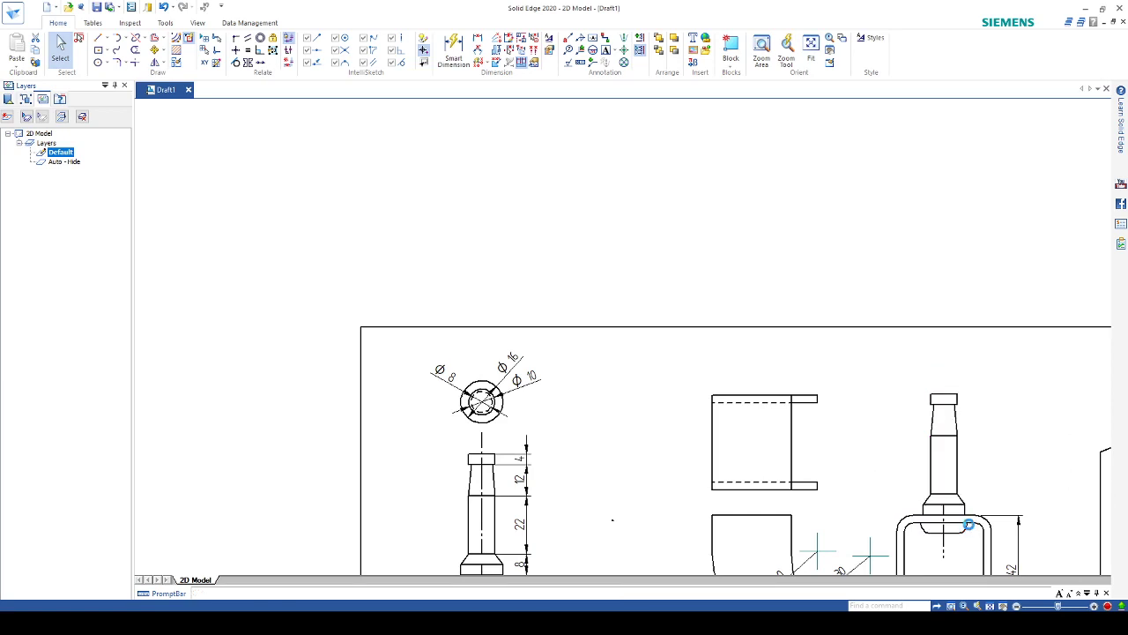
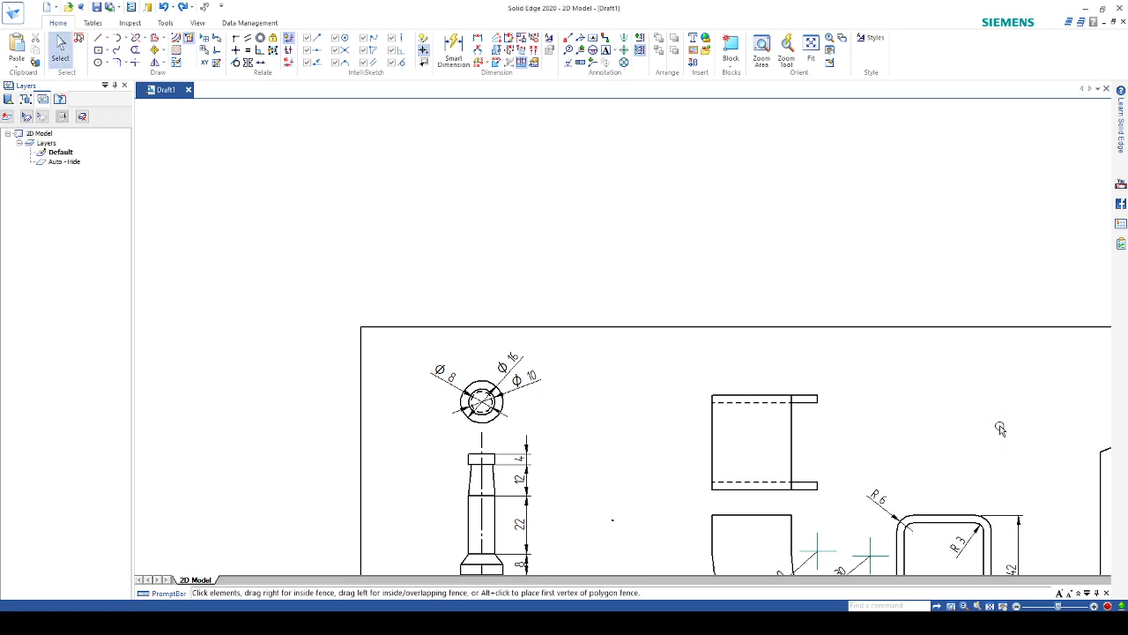
Paste the riveted spindle view just above the fork in the front assembly view that contains the wheel
scroll(992, 430, down, 3)
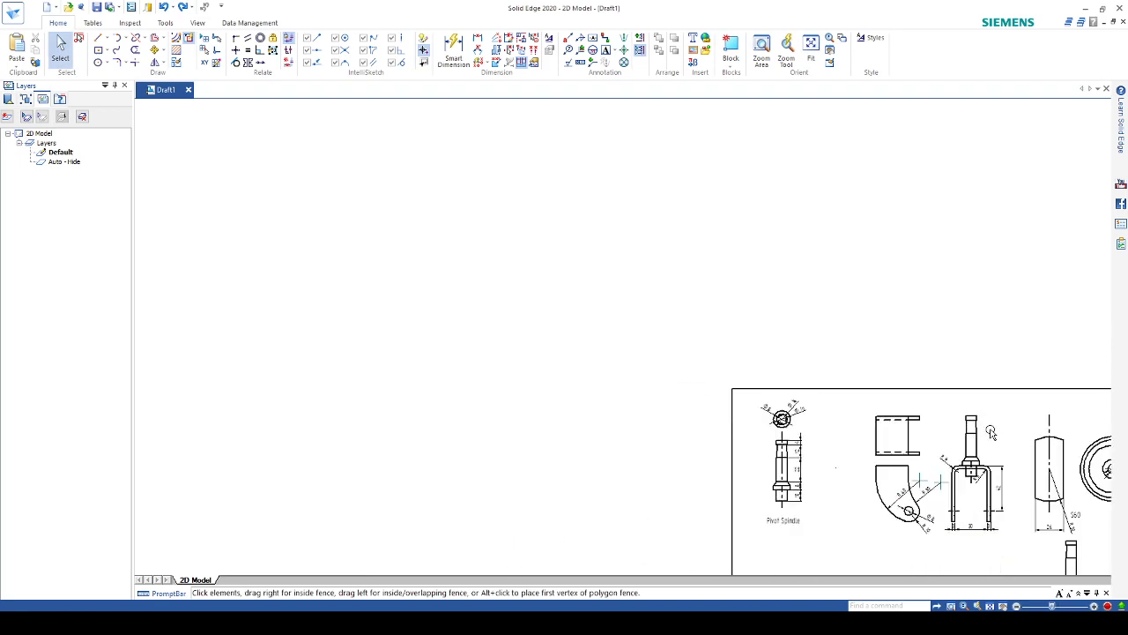
scroll(1012, 498, down, 4)
scroll(1060, 483, up, 3)
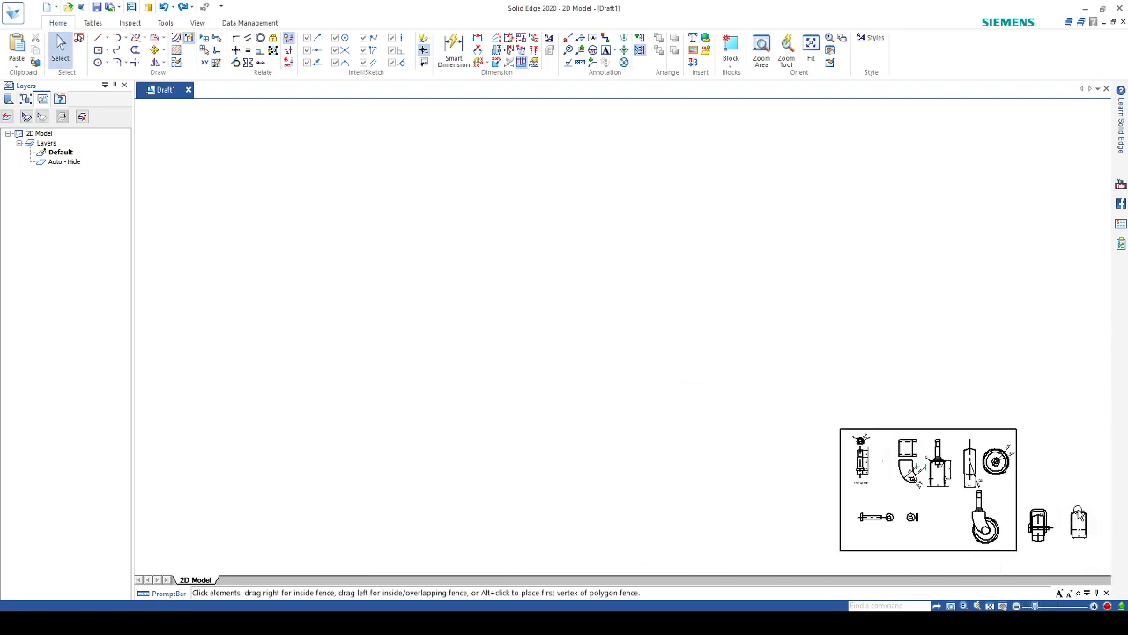
scroll(1067, 529, up, 5)
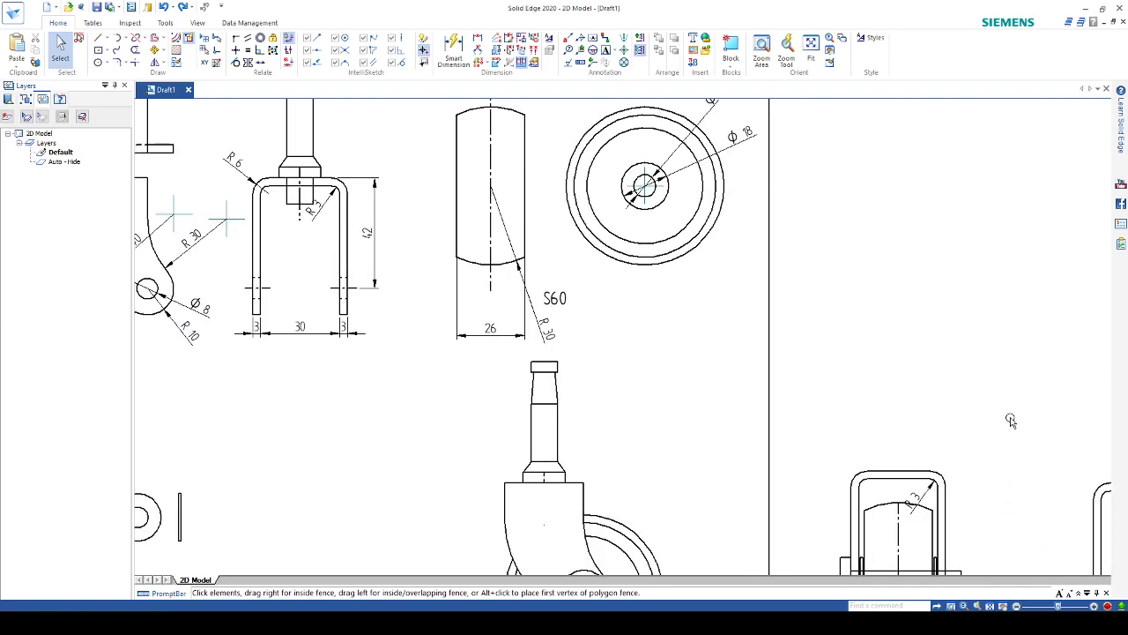
key(ctrl+v)
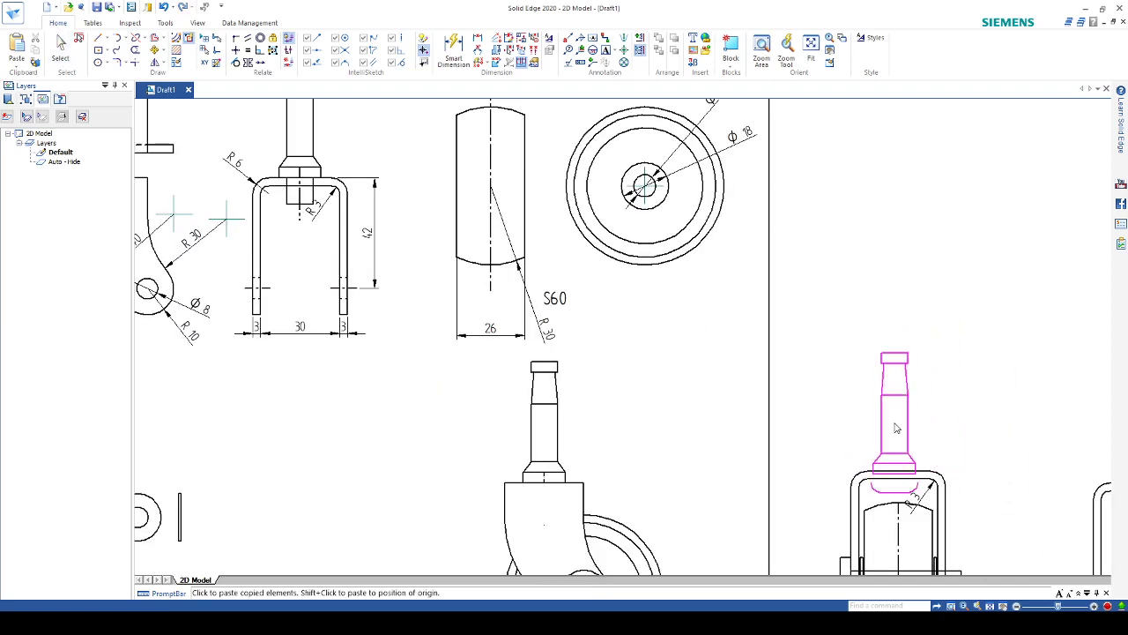
scroll(911, 372, up, 3)
key(Escape)
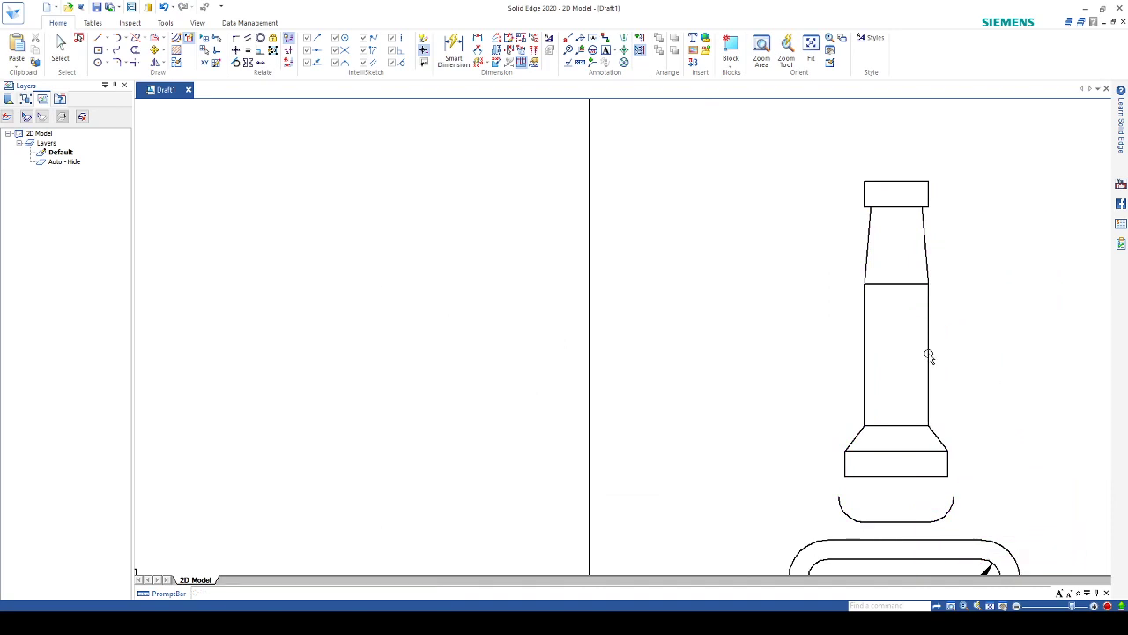
Move the riveted spindle so the midpoint of its collar's lower edge sits on the midpoint of the fork's top edge in the front assembly view
click(154, 51)
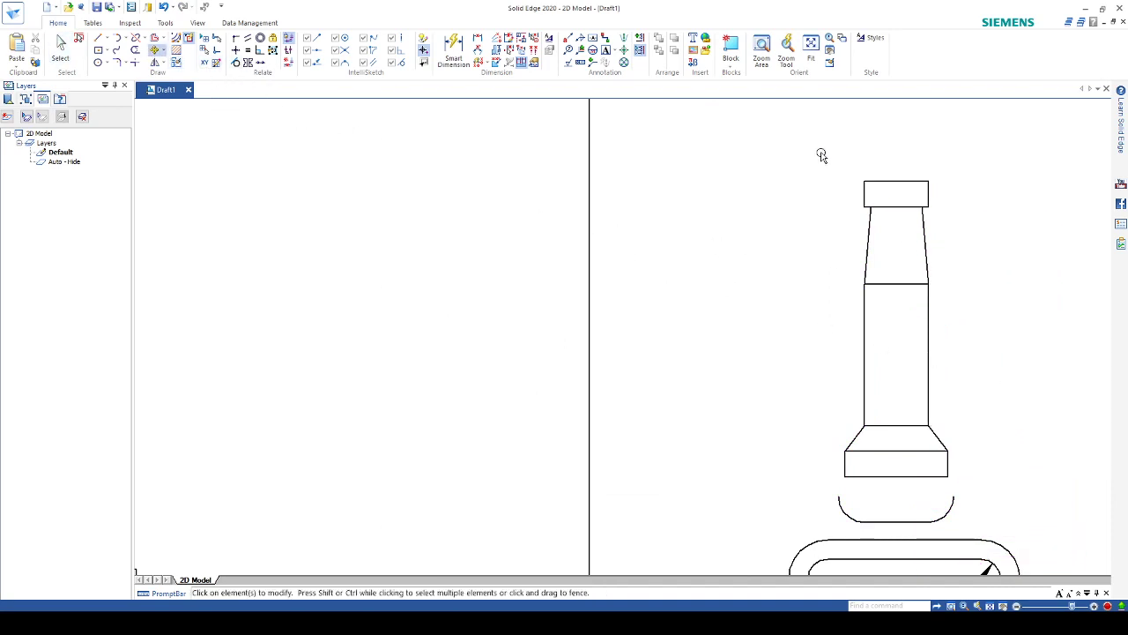
drag(820, 155, 974, 529)
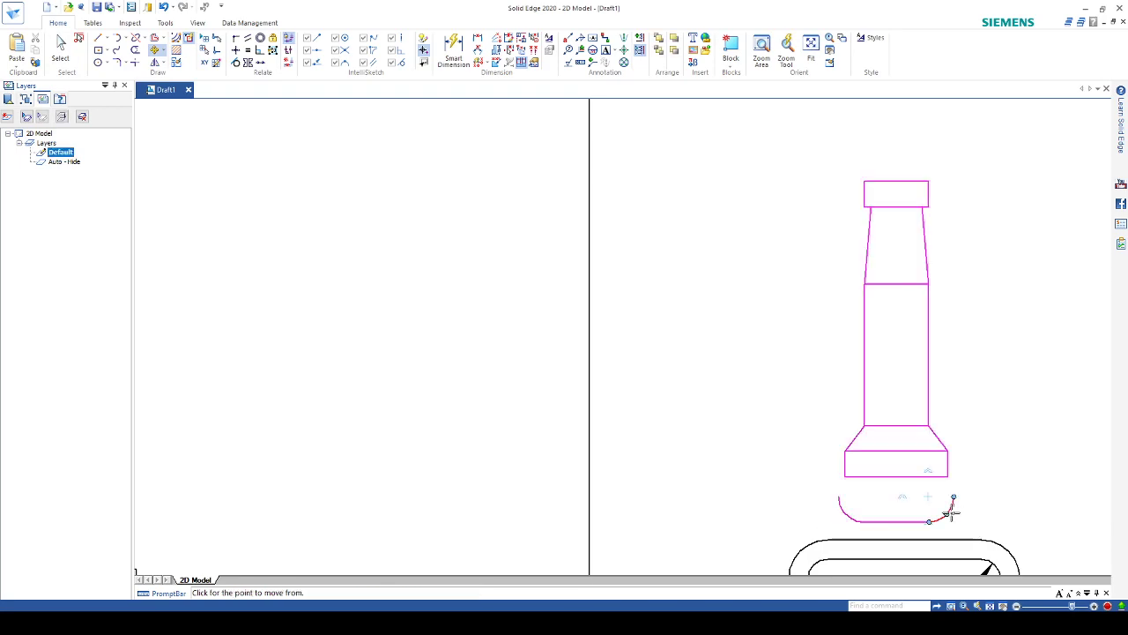
click(896, 477)
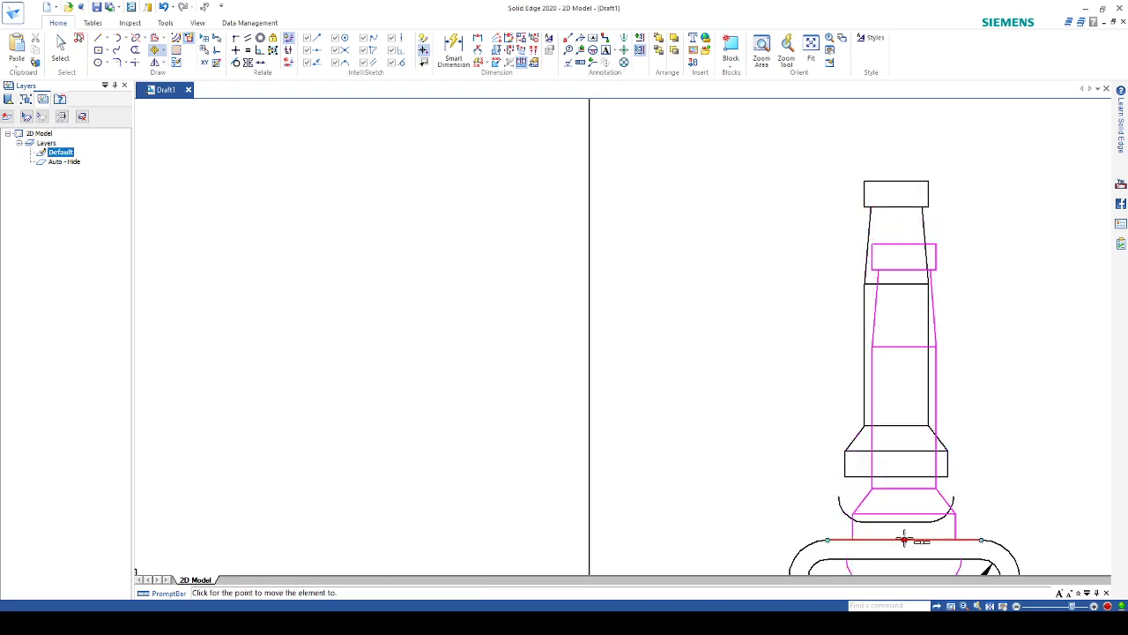
click(904, 539)
scroll(963, 394, down, 5)
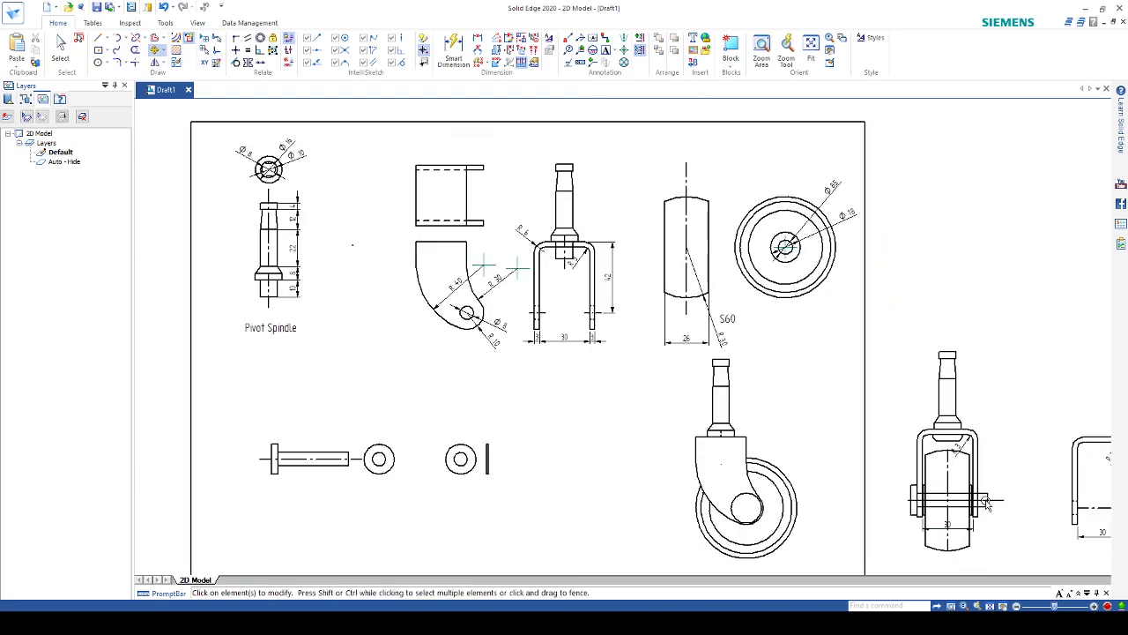
Delete the R 3 radius dimension from the fork in the front assembly view
scroll(965, 441, up, 5)
click(970, 430)
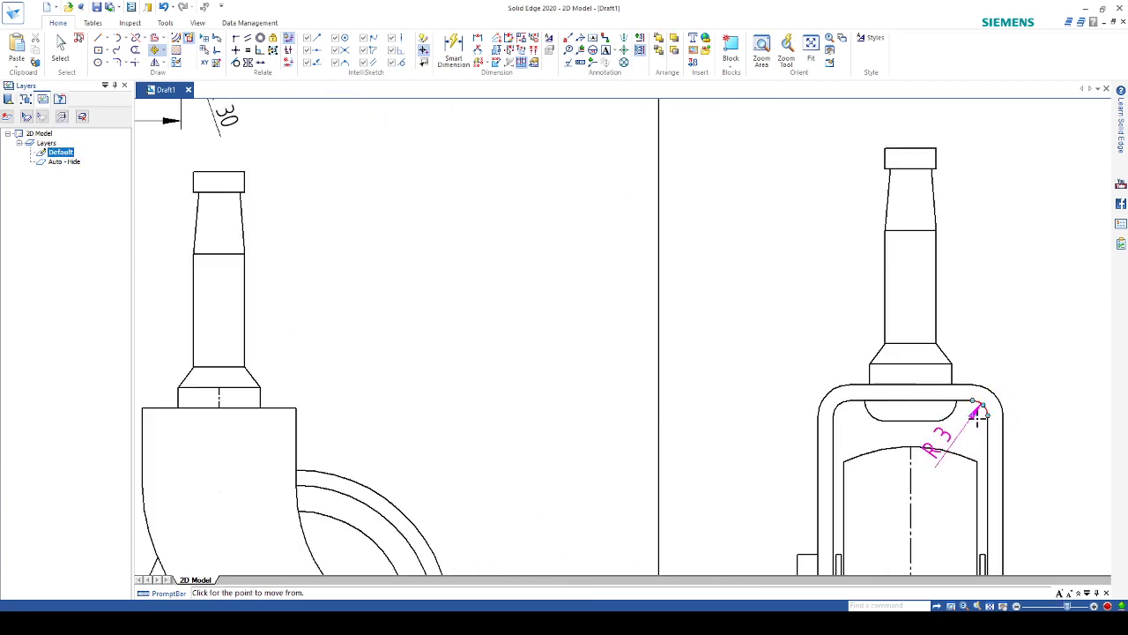
key(Escape)
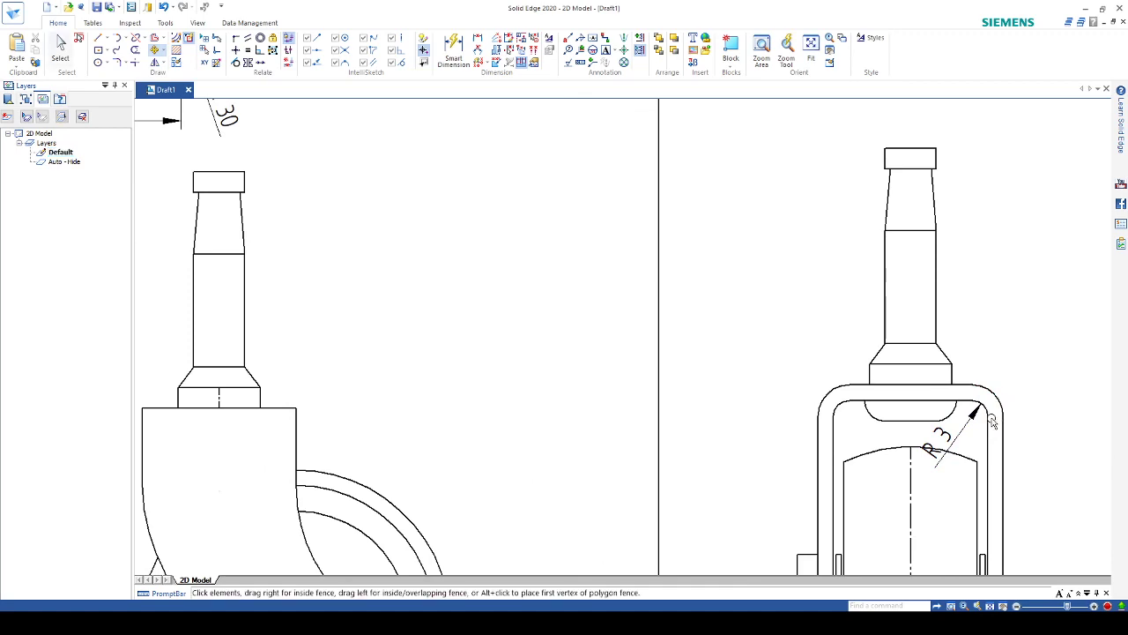
click(966, 425)
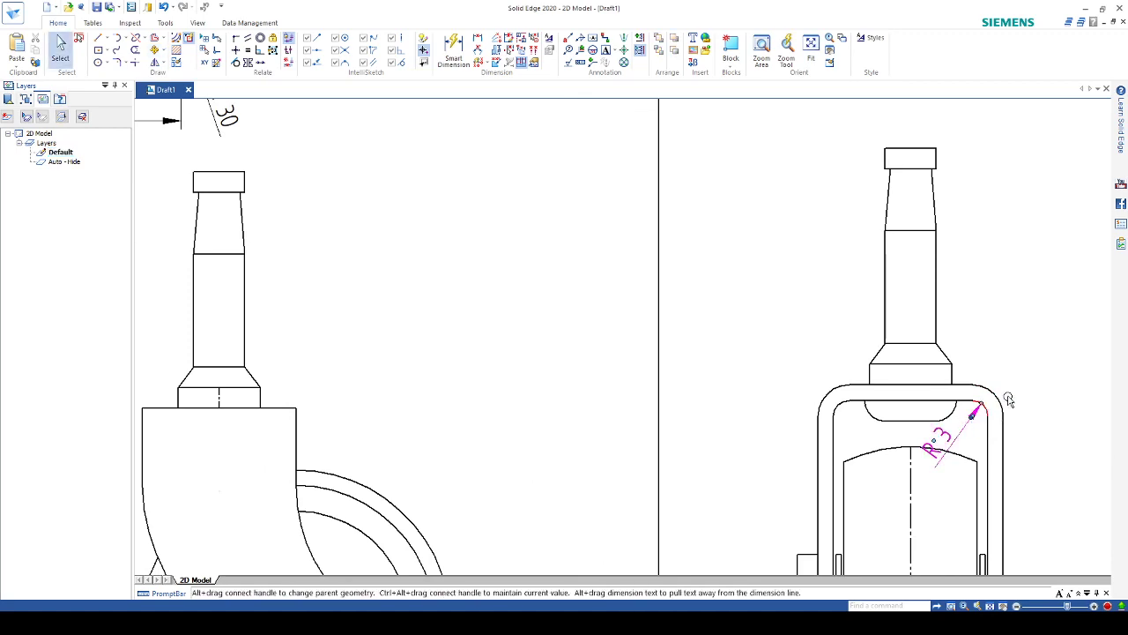
key(Delete)
Delete the 30 mm width dimension between the fork arms in the front assembly view
scroll(1026, 388, down, 5)
scroll(1027, 387, down, 2)
scroll(996, 476, up, 8)
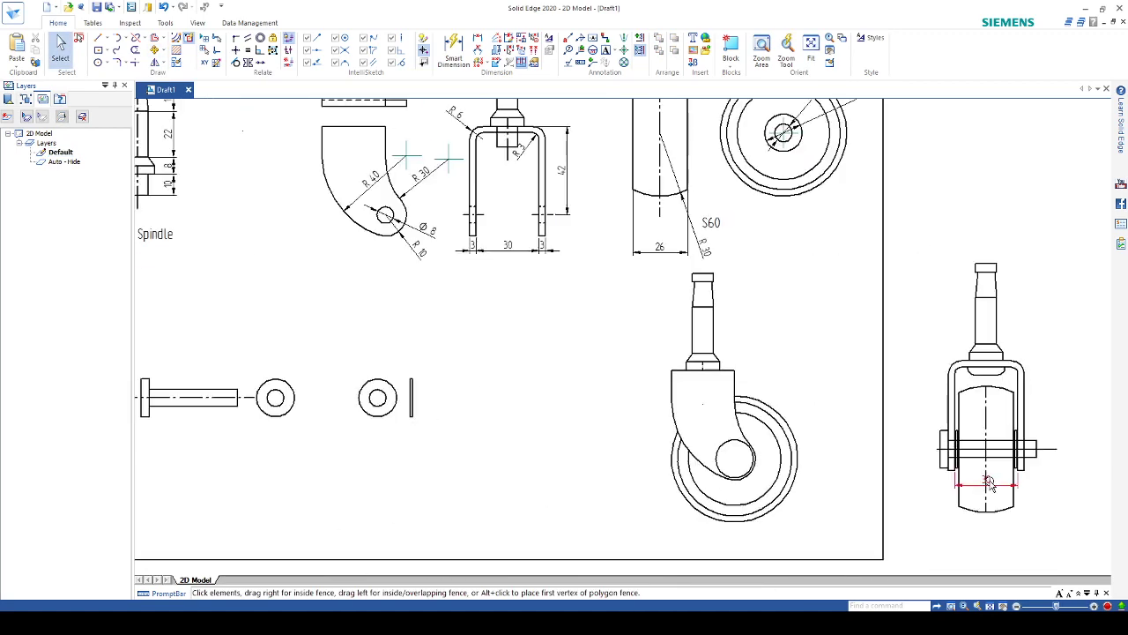
click(1003, 494)
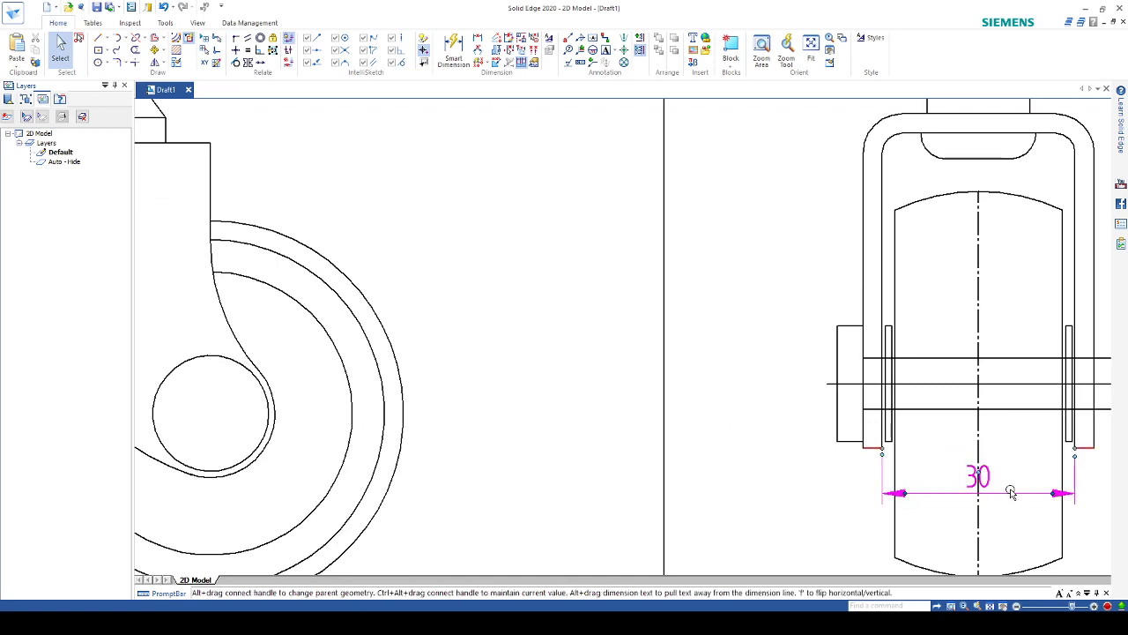
key(Delete)
Review the front and side assembly views against the separate part views on the sheet
scroll(1087, 451, down, 4)
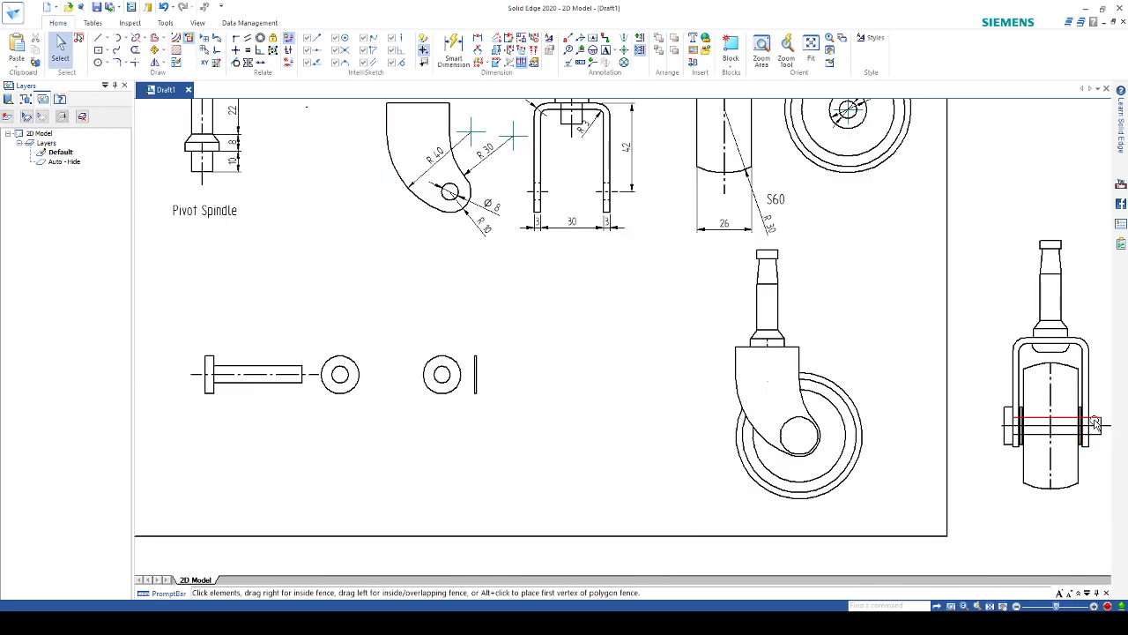
scroll(843, 316, down, 2)
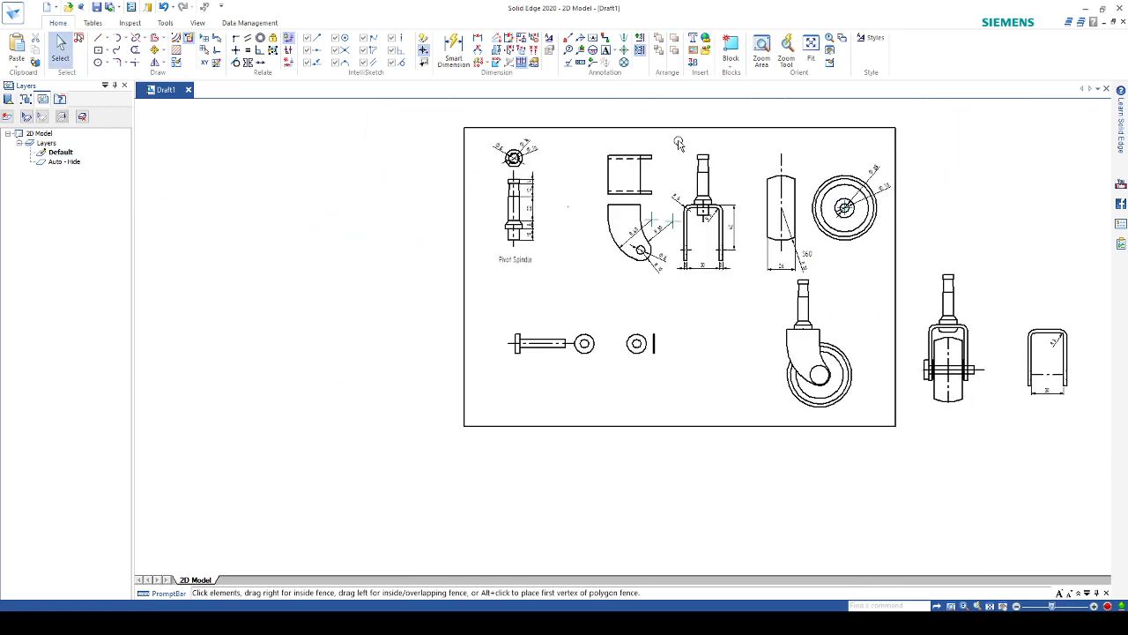
scroll(680, 144, up, 1)
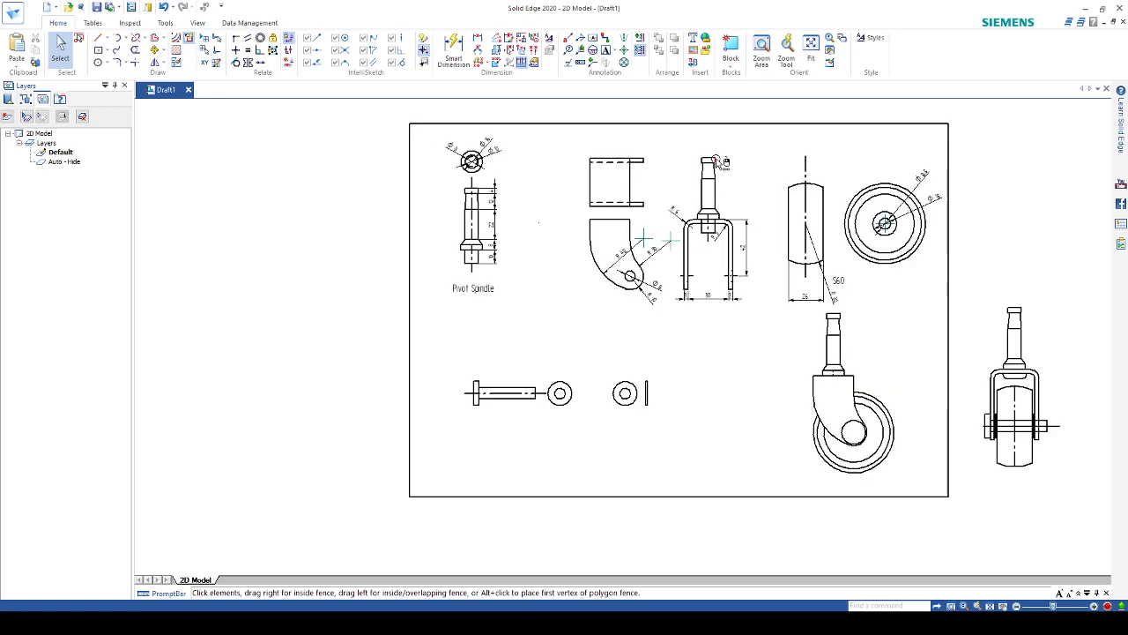
scroll(1056, 432, up, 3)
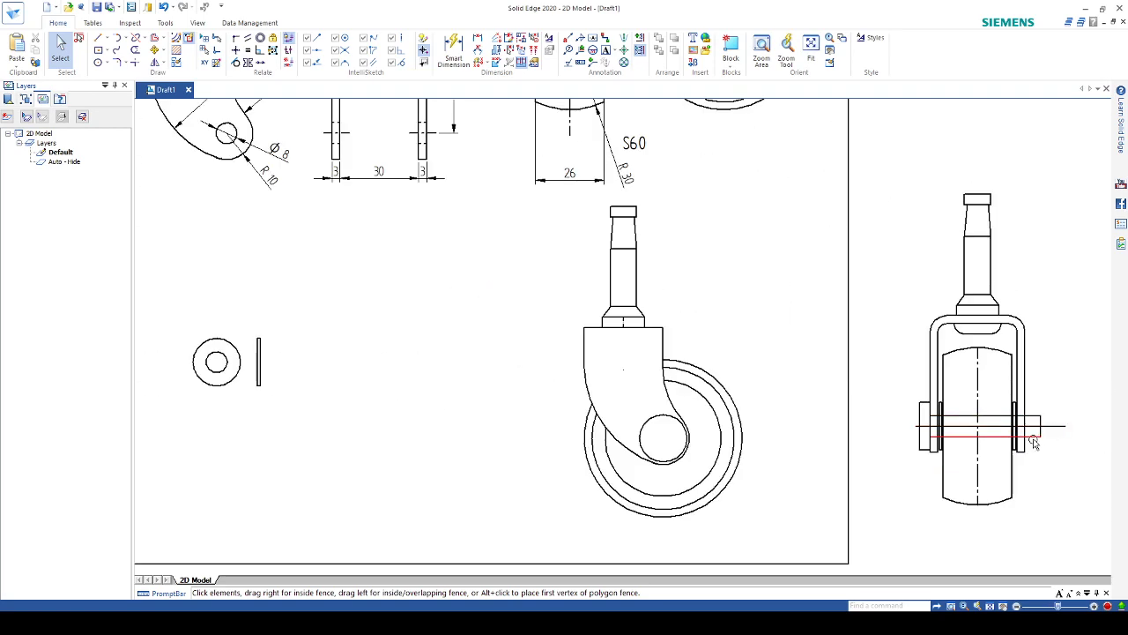
scroll(648, 243, down, 4)
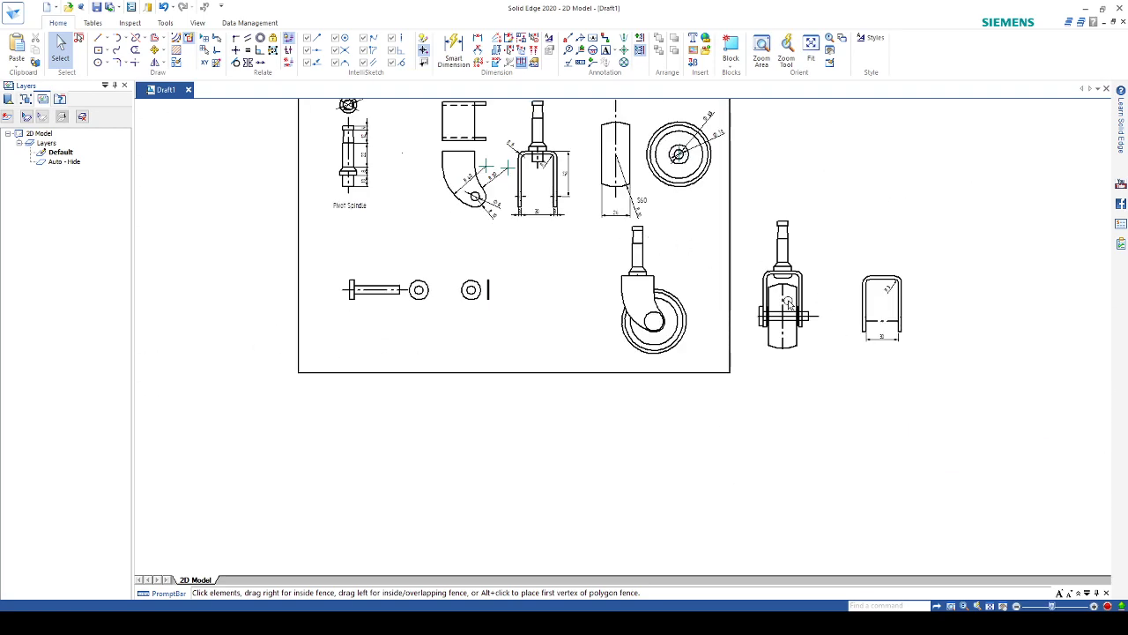
scroll(749, 258, down, 3)
scroll(723, 339, up, 6)
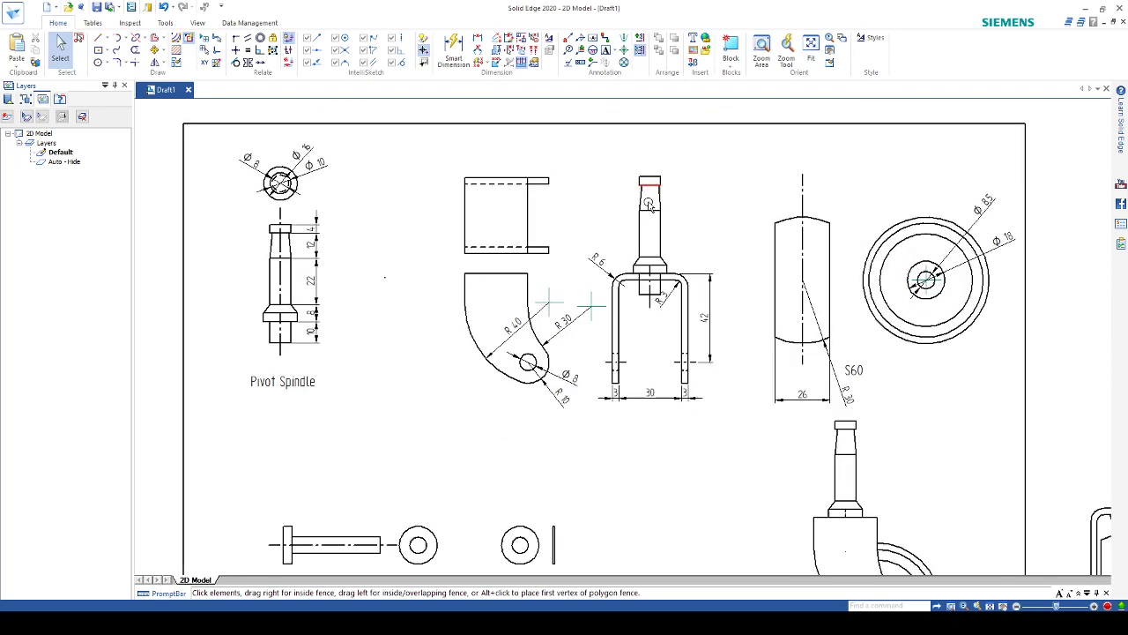
scroll(699, 259, up, 1)
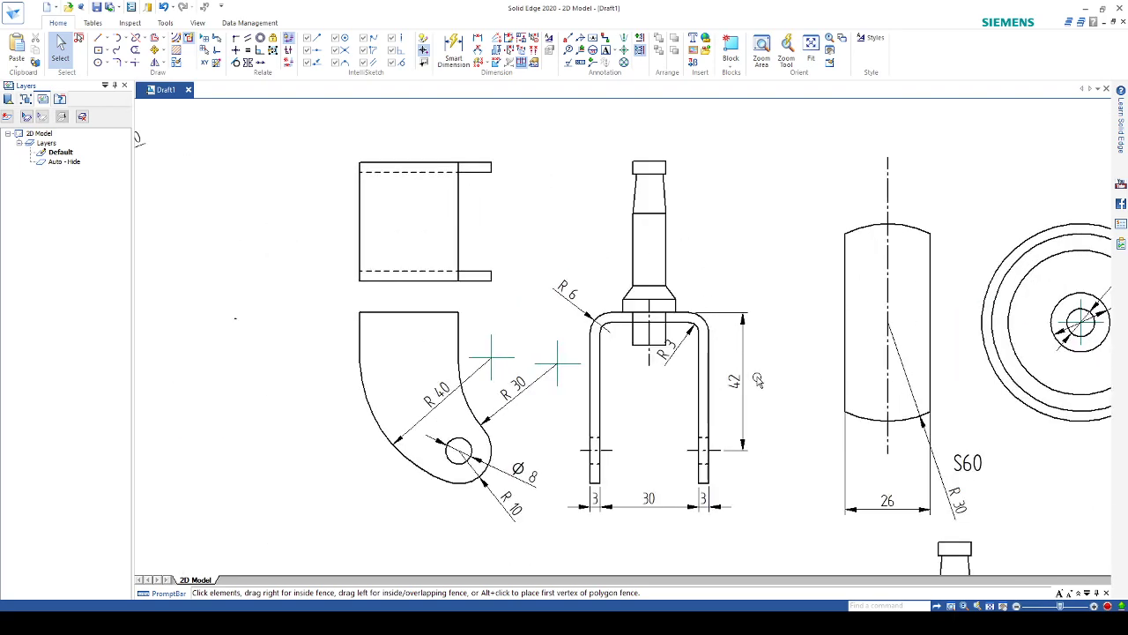
Try to delete the fork outline and its dimensions from the fork front view, keeping only the spindle
drag(760, 494, 578, 404)
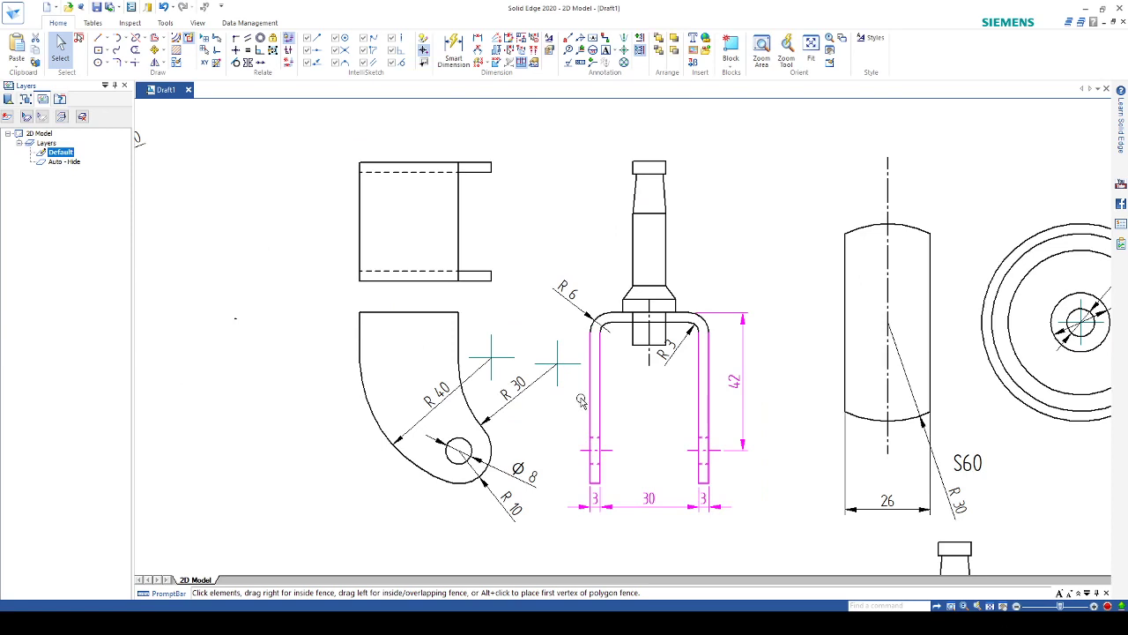
key(Delete)
drag(736, 357, 692, 320)
key(Delete)
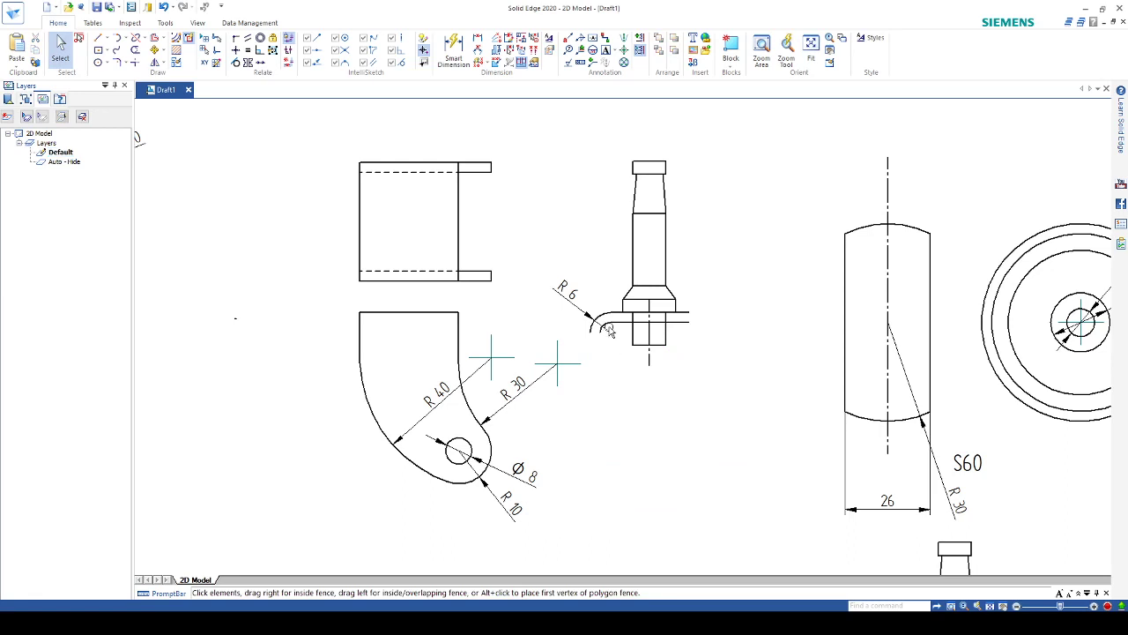
drag(608, 331, 564, 288)
key(Delete)
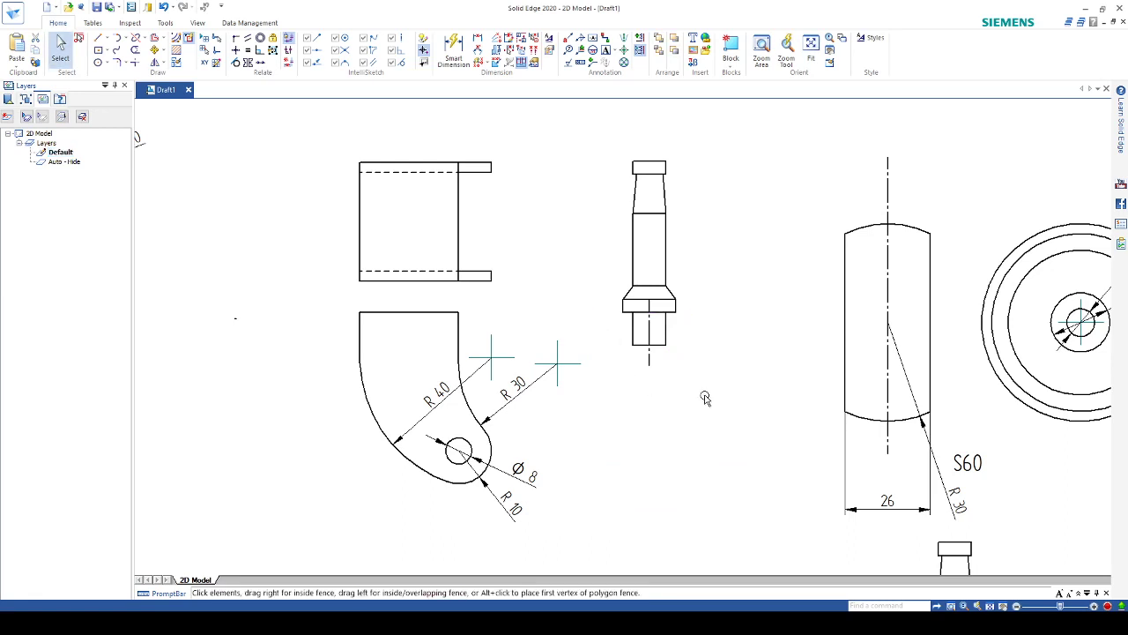
Undo the deletions of the fork outline and its dimensions
scroll(705, 398, down, 2)
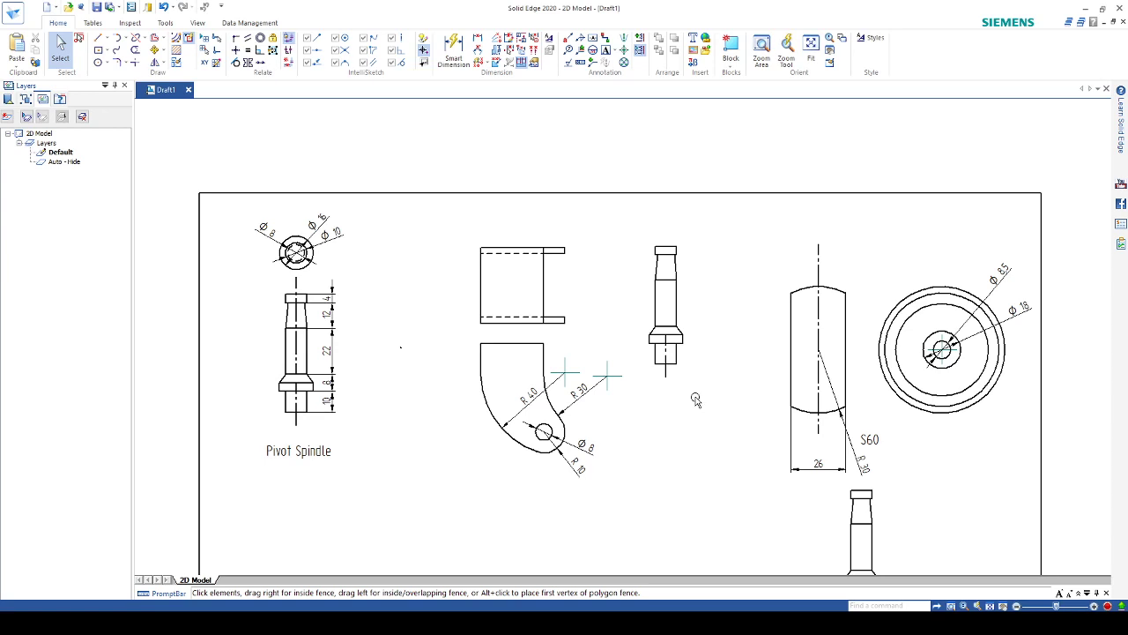
key(ctrl+z)
key(ctrl+z)
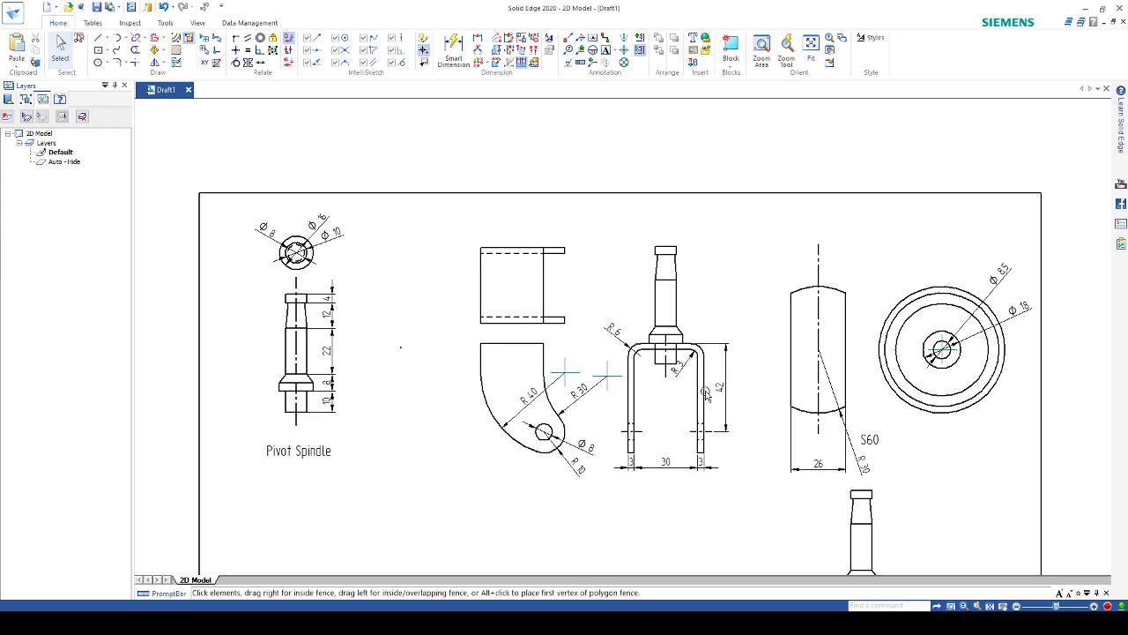
Delete the spindle body, collar and centre line above the fork in the dimensioned fork front view
scroll(748, 381, down, 3)
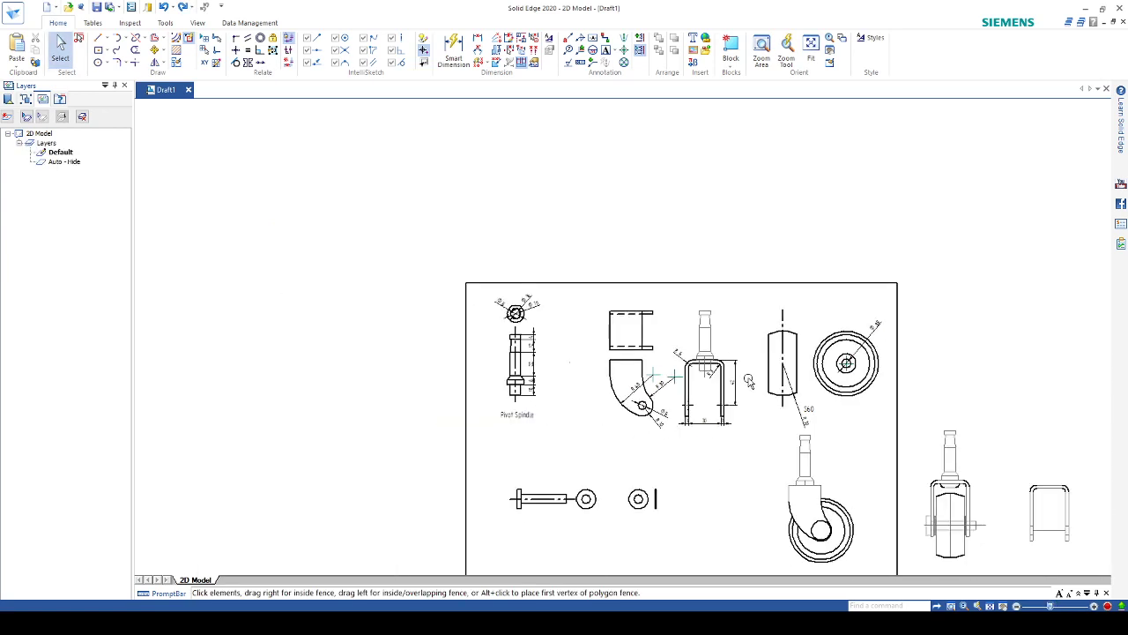
scroll(748, 381, down, 1)
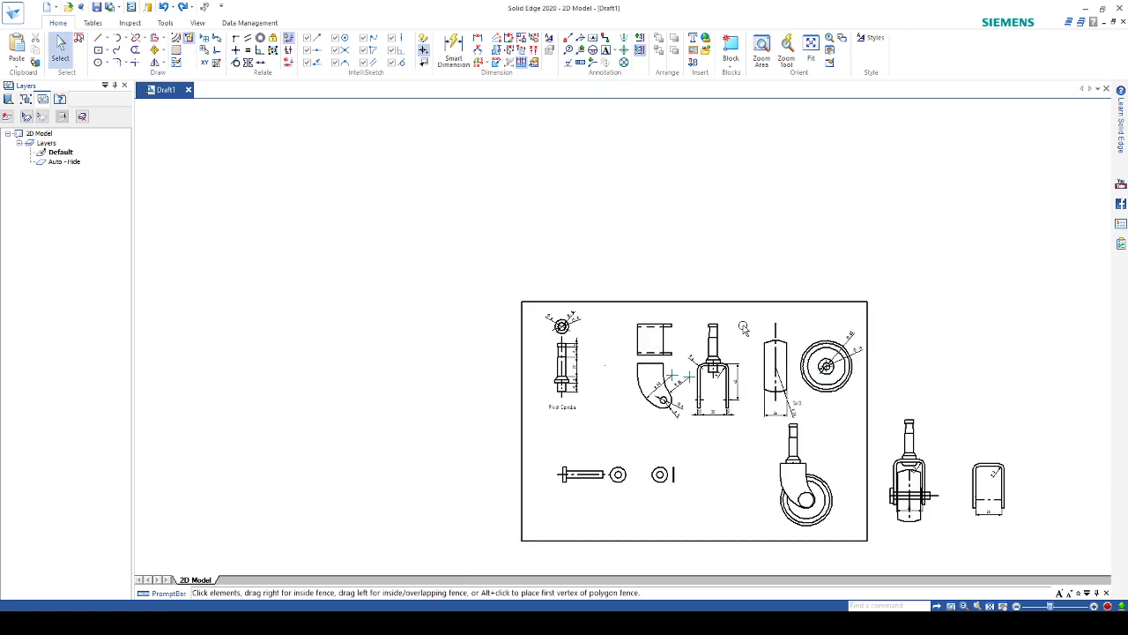
scroll(743, 329, down, 1)
scroll(742, 332, up, 3)
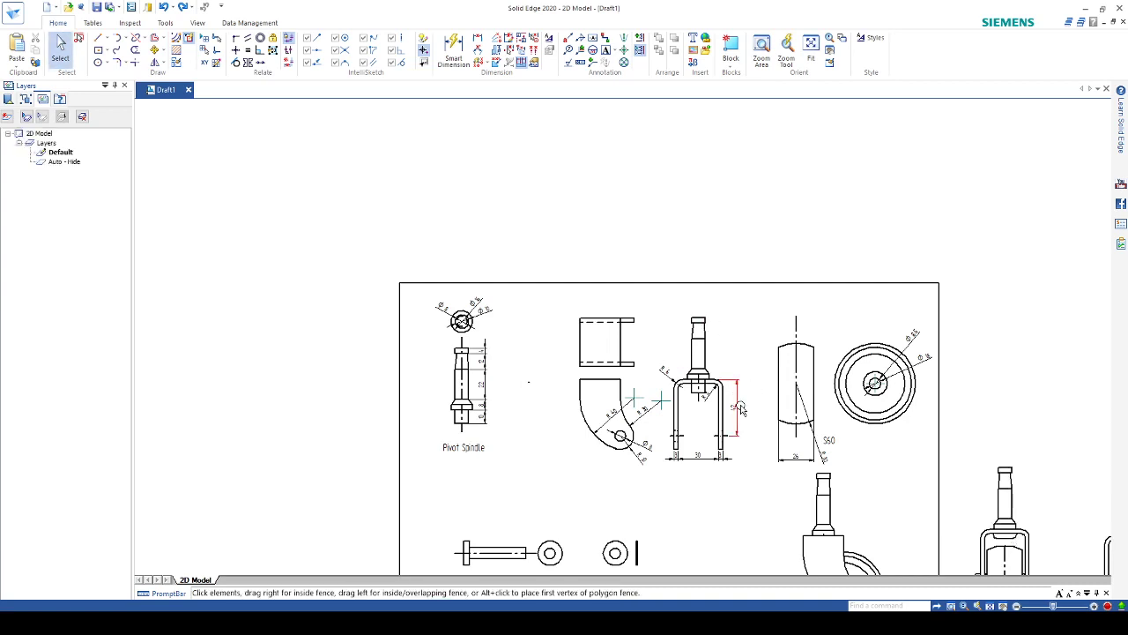
scroll(740, 407, up, 3)
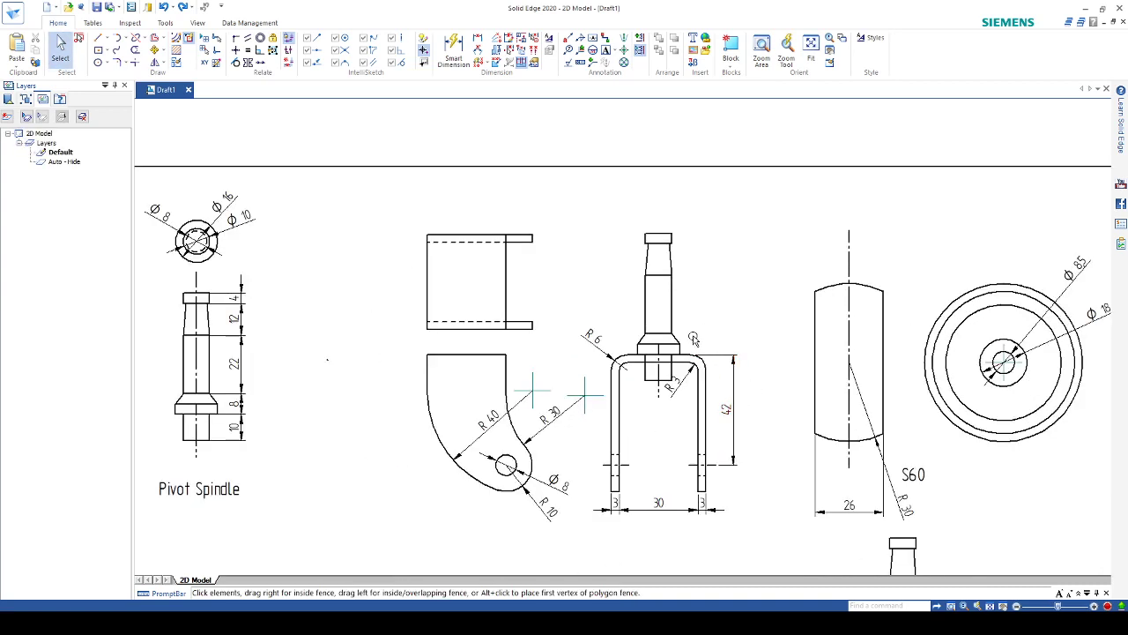
click(677, 302)
drag(699, 341, 652, 248)
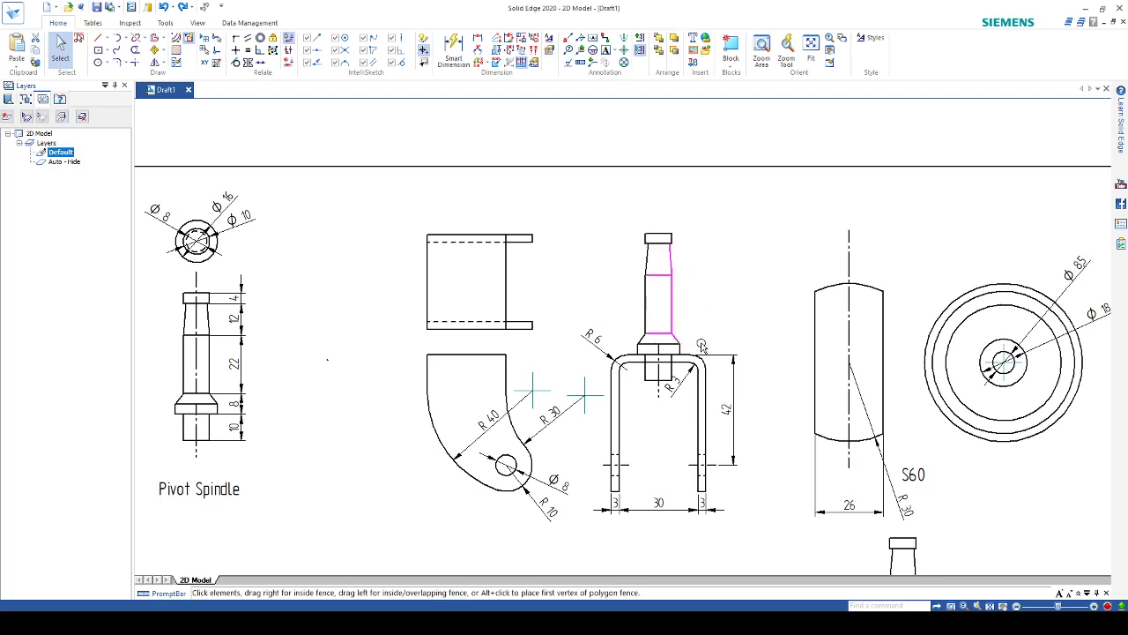
drag(699, 349, 624, 216)
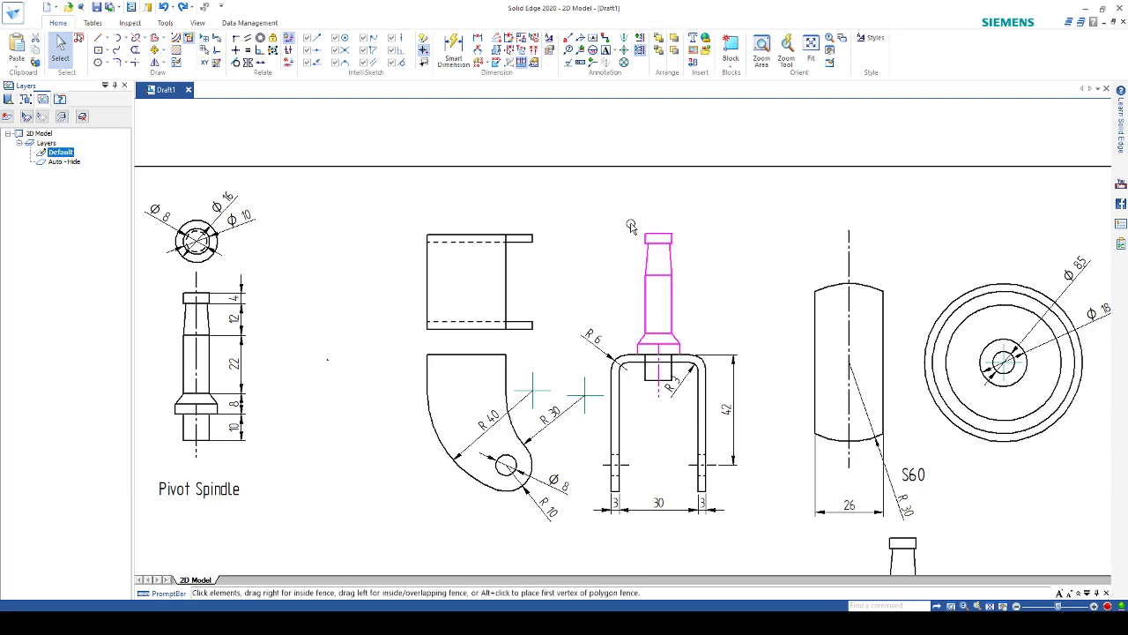
key(Delete)
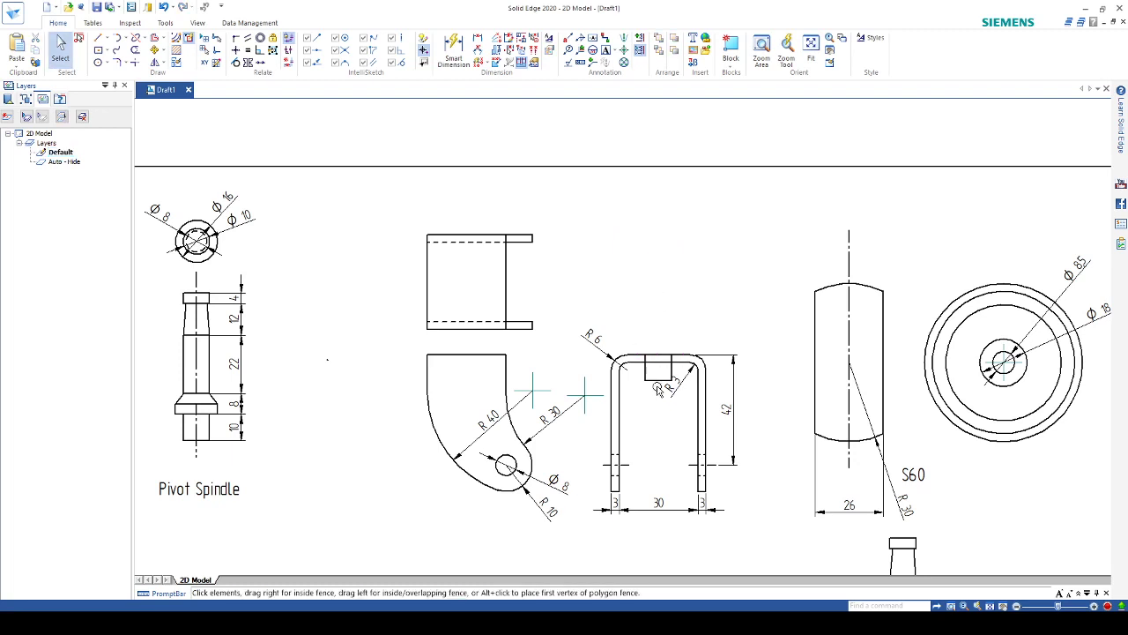
Delete the remaining spindle shank lines inside the top of the fork front view
scroll(667, 379, up, 5)
drag(721, 330, 604, 344)
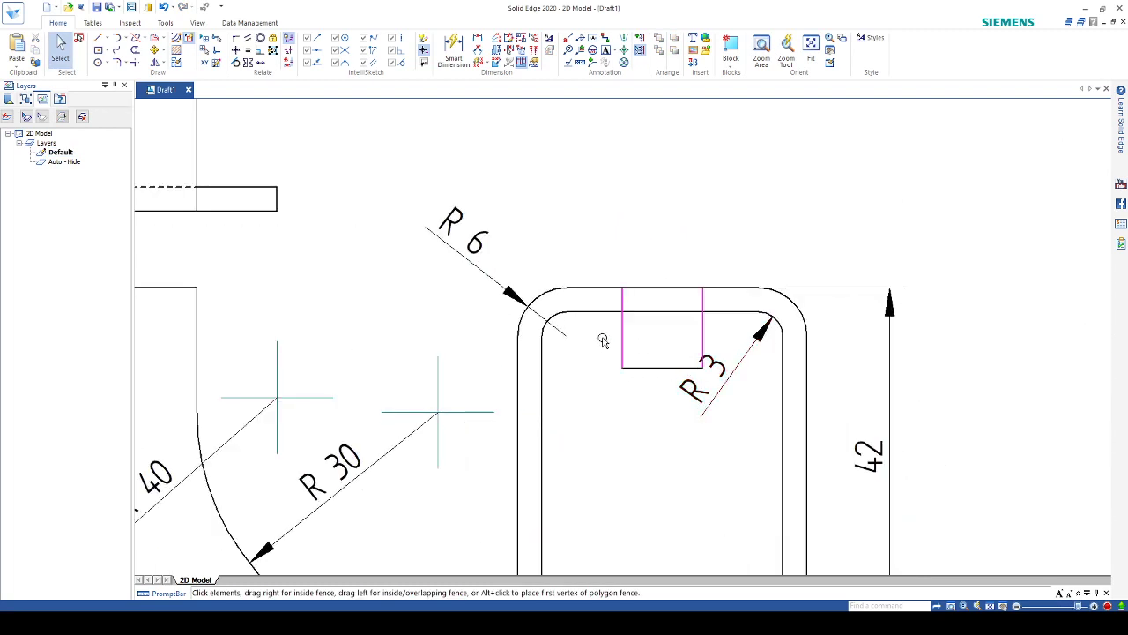
key(Delete)
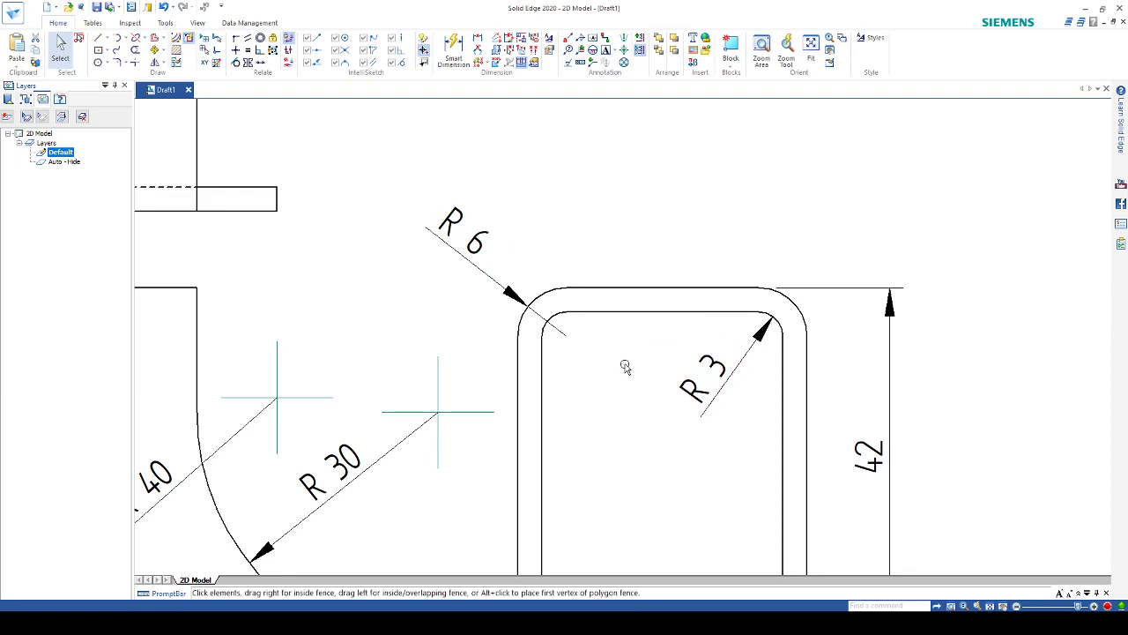
Delete the spare fork copy with its 30 mm and R 3 dimensions beside the front assembly view
scroll(628, 369, down, 5)
scroll(676, 375, down, 4)
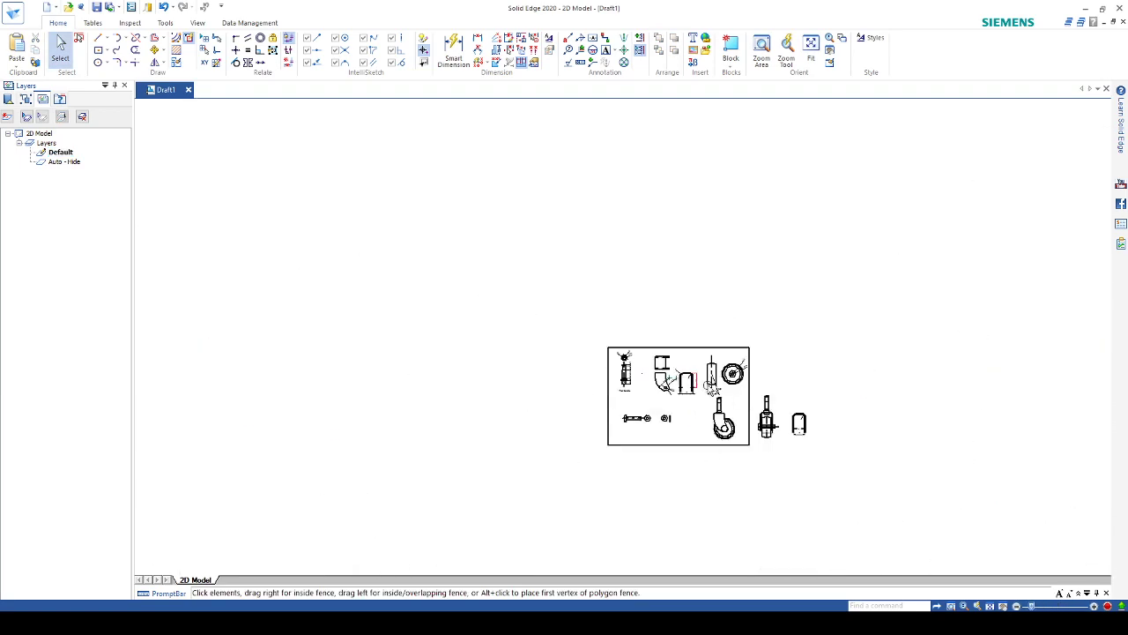
scroll(743, 403, up, 2)
scroll(743, 404, up, 3)
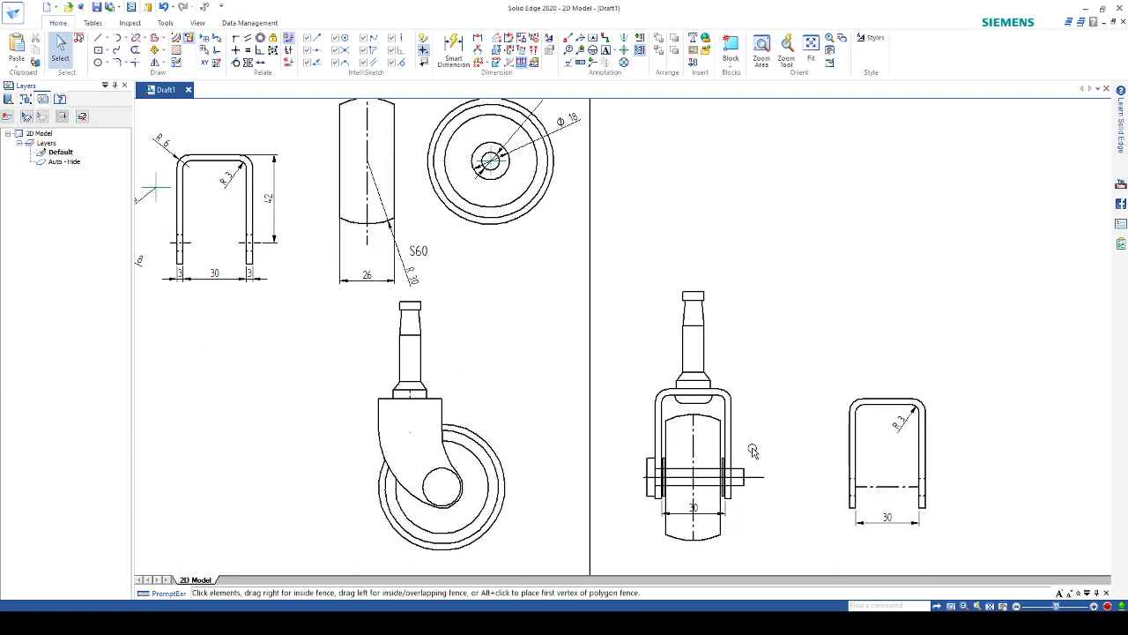
drag(820, 376, 967, 548)
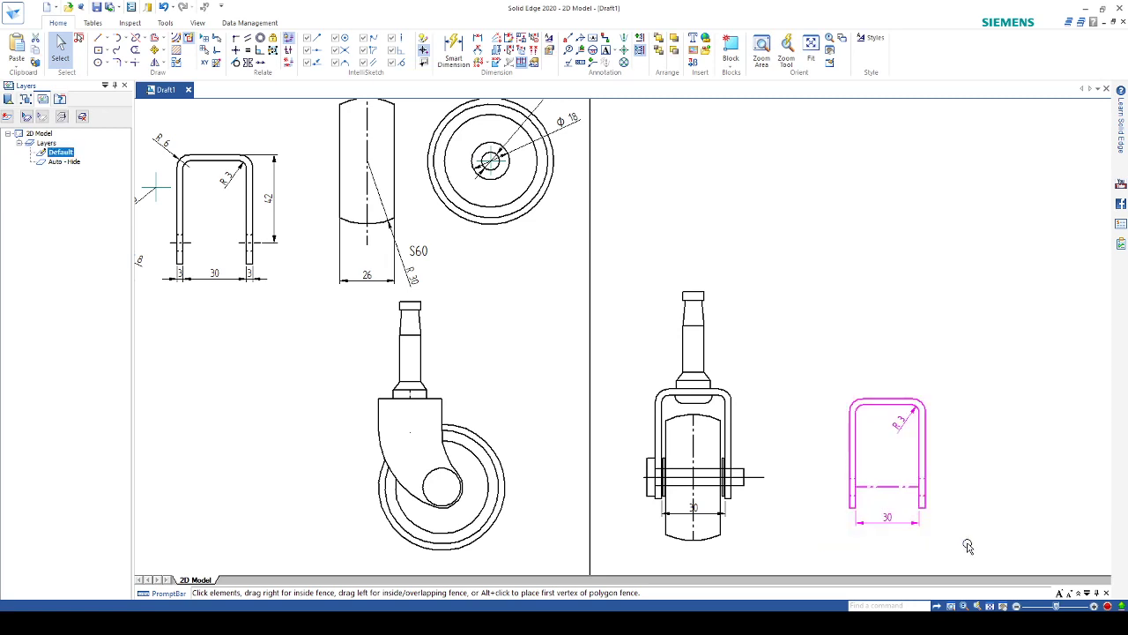
key(Delete)
scroll(740, 490, down, 3)
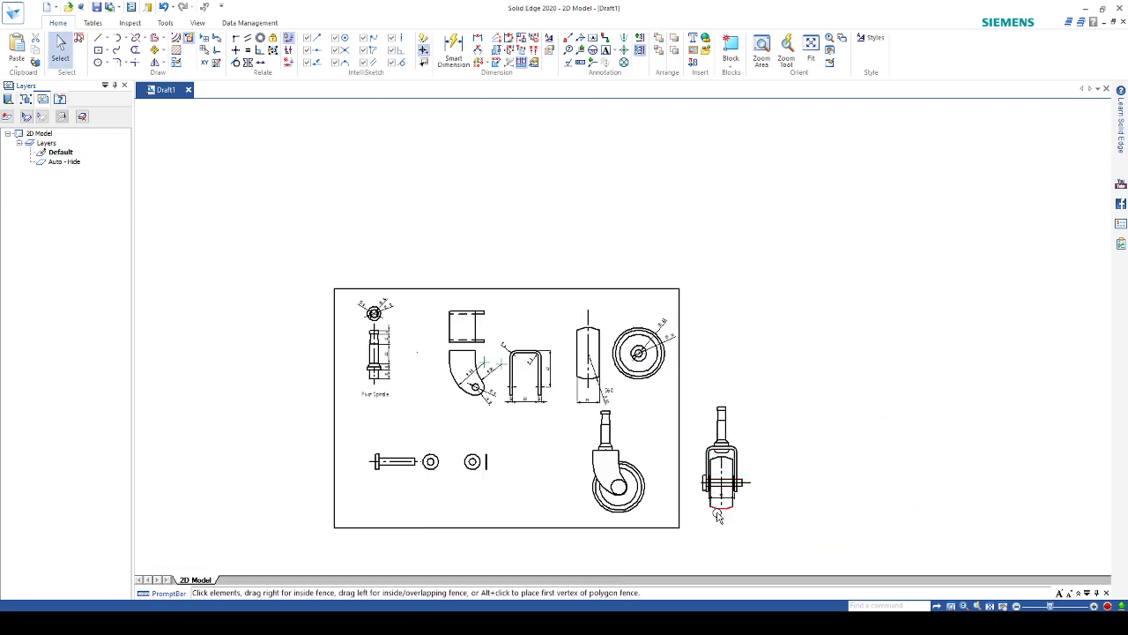
scroll(719, 517, down, 3)
scroll(716, 494, up, 4)
scroll(692, 460, up, 4)
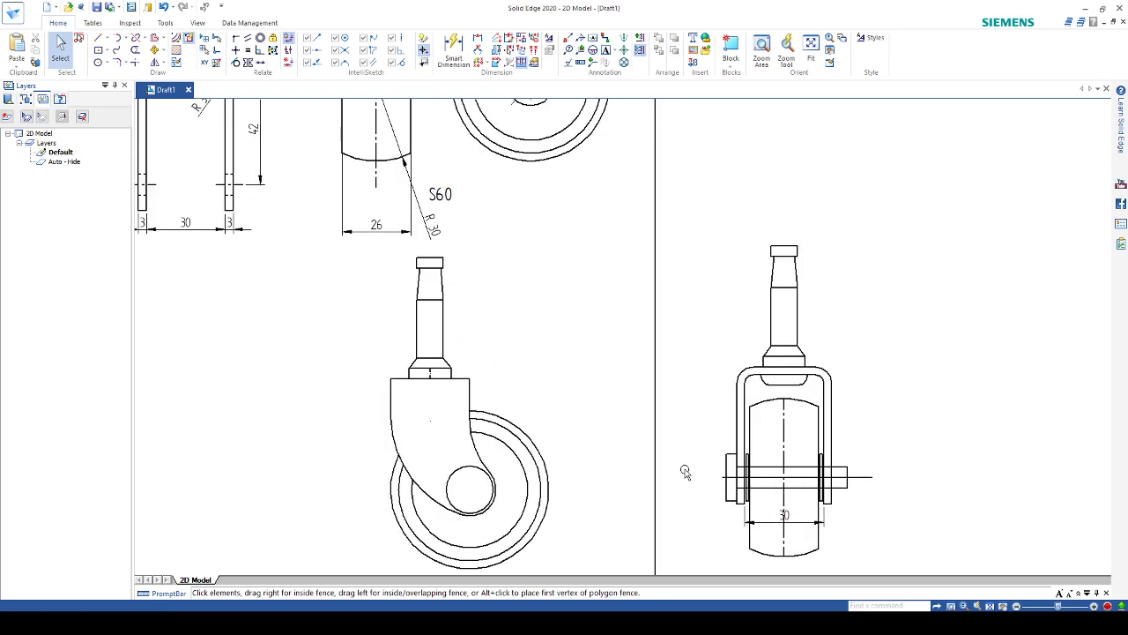
Move the front assembly view next to the side assembly view, with the bottoms of both wheels level
drag(723, 225, 877, 575)
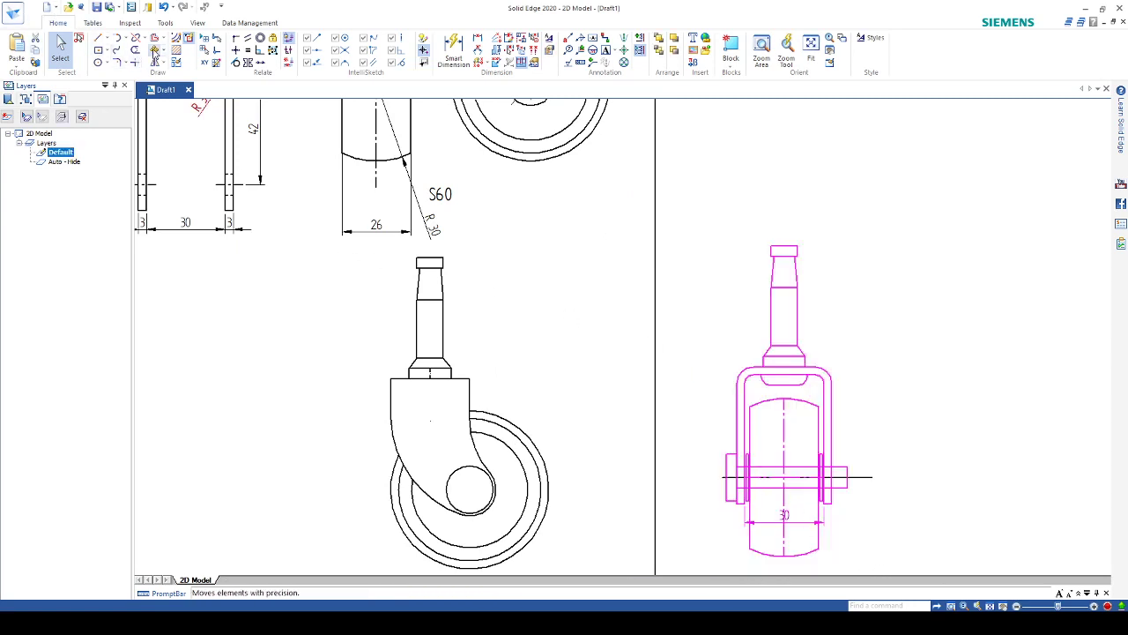
click(155, 50)
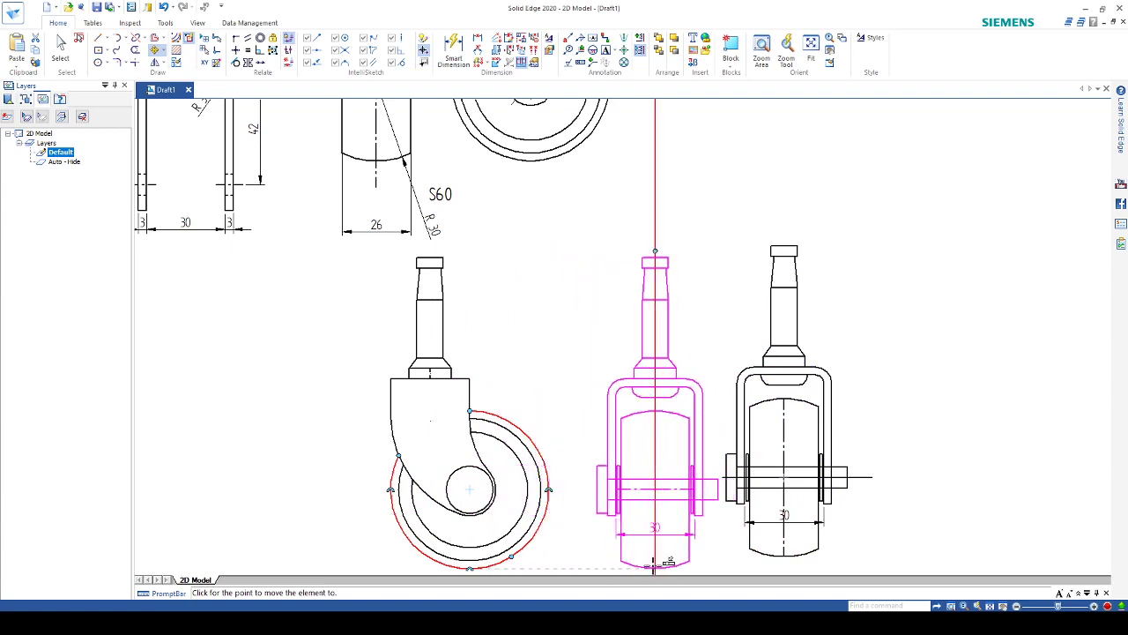
click(651, 566)
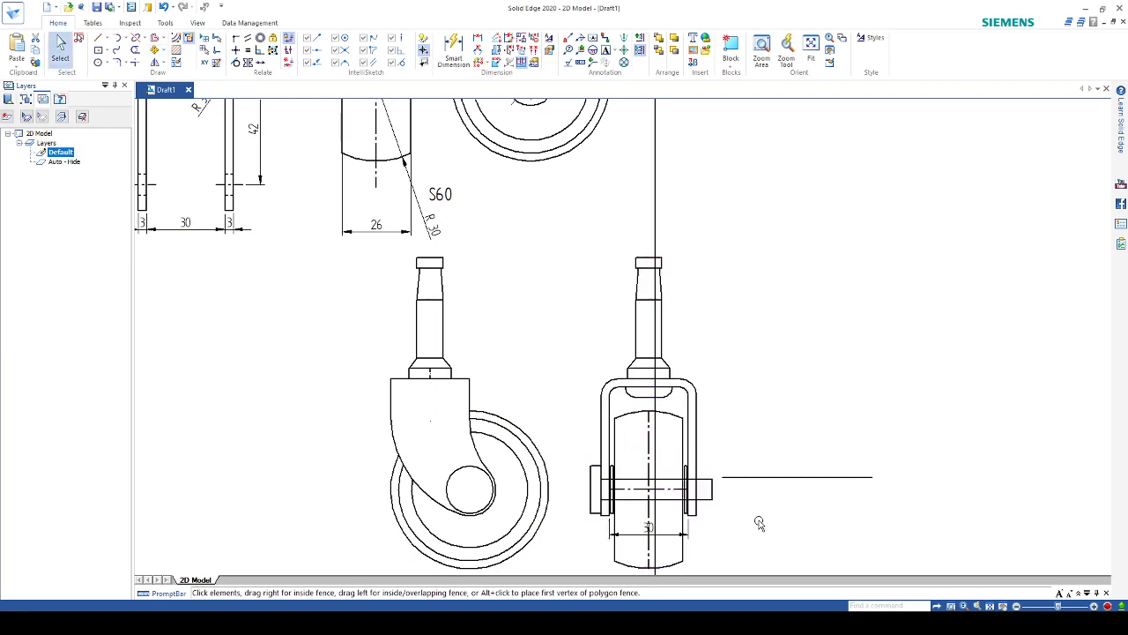
Delete the leftover horizontal axle line beside the moved front assembly view
click(790, 477)
key(Delete)
scroll(802, 459, down, 4)
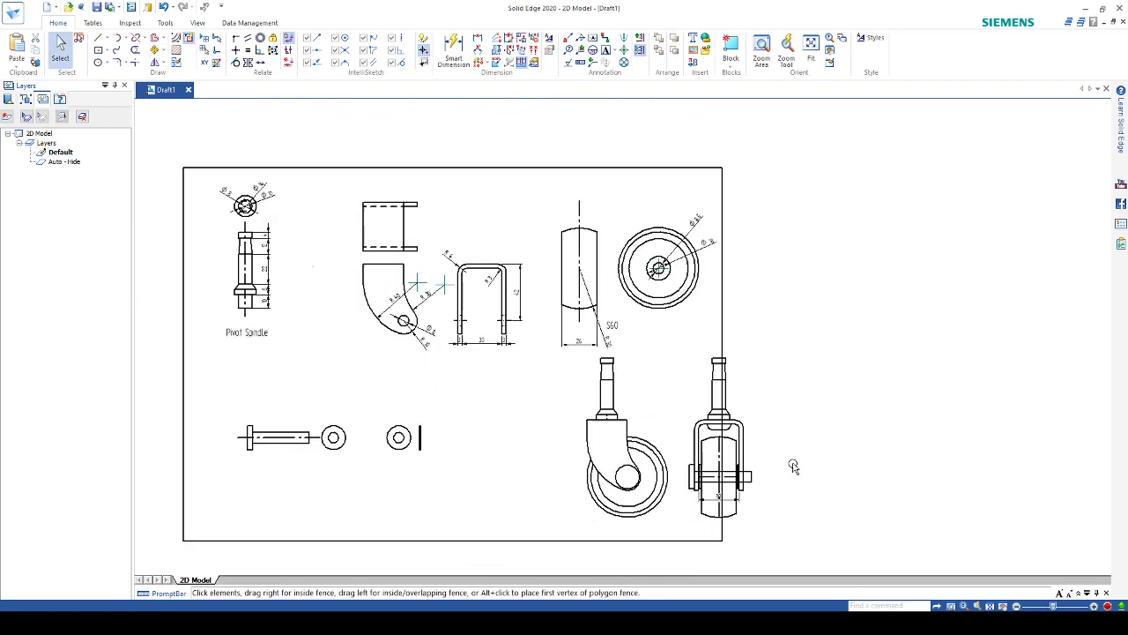
Draw two mirrored 4 mm radius quarter arcs on the fork's outer face, centred where the axle's upper and lower edges cross it
scroll(793, 464, up, 6)
scroll(747, 479, up, 3)
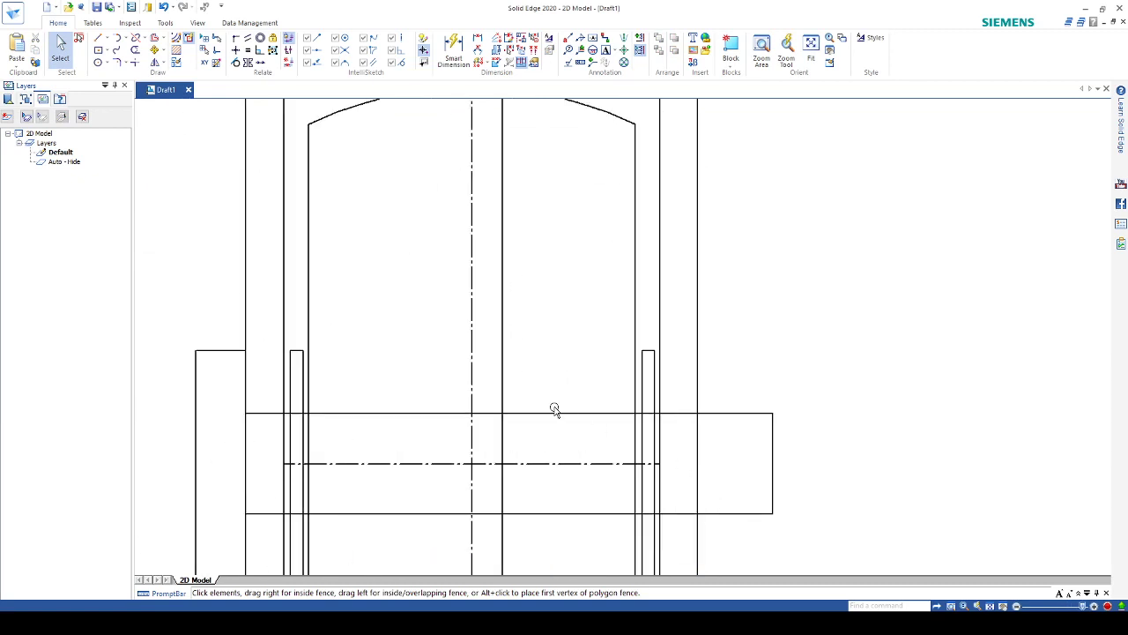
click(98, 44)
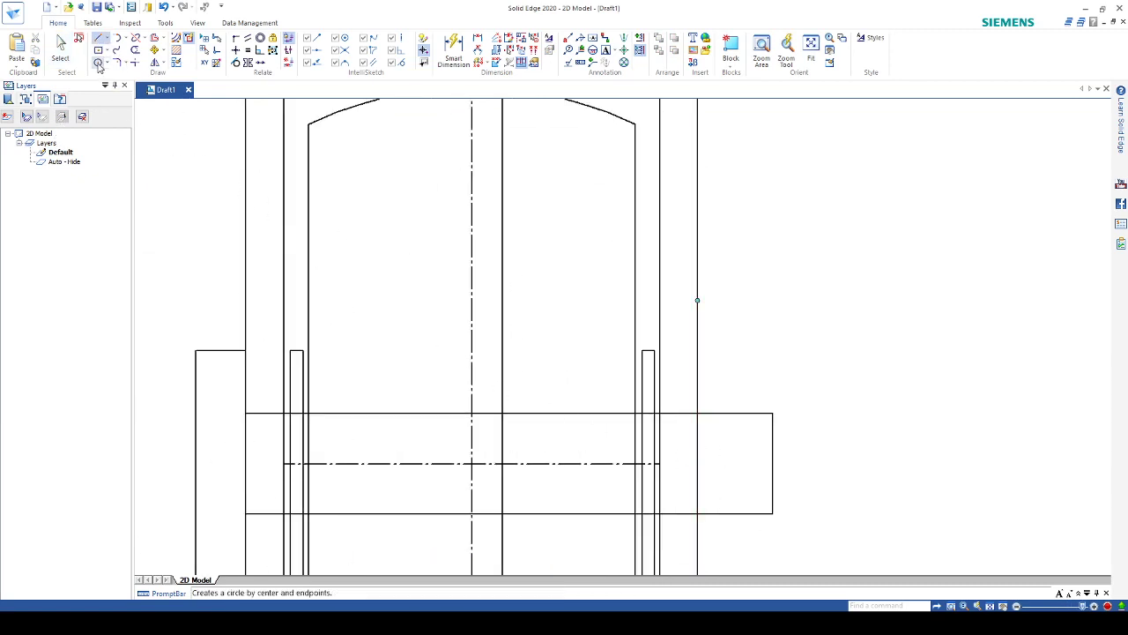
click(98, 62)
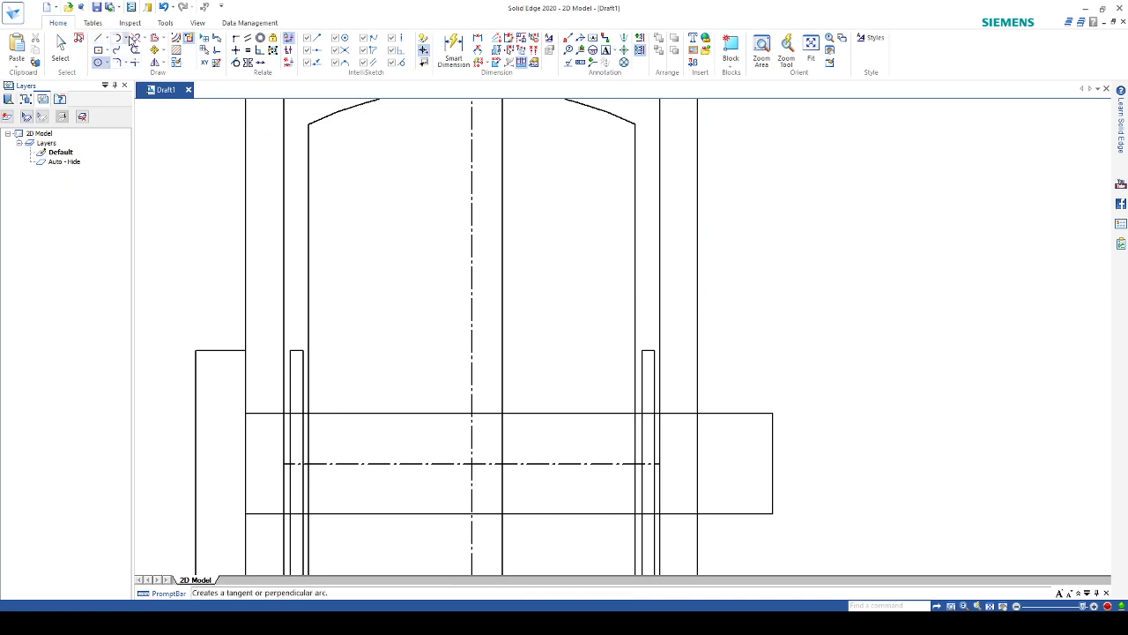
click(117, 38)
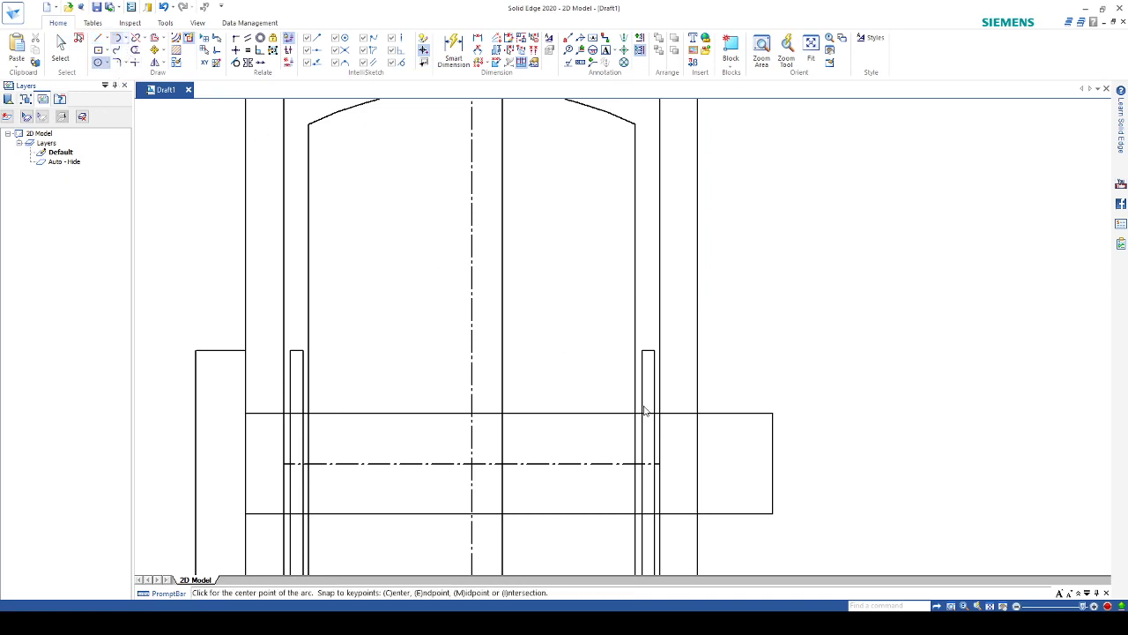
click(698, 412)
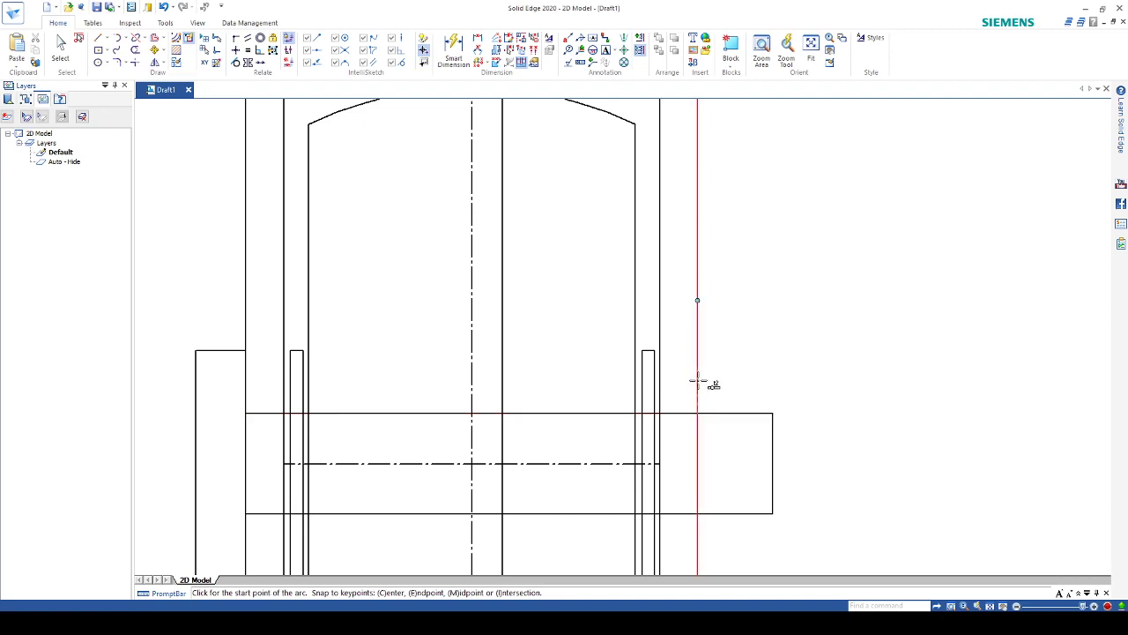
click(698, 364)
click(750, 413)
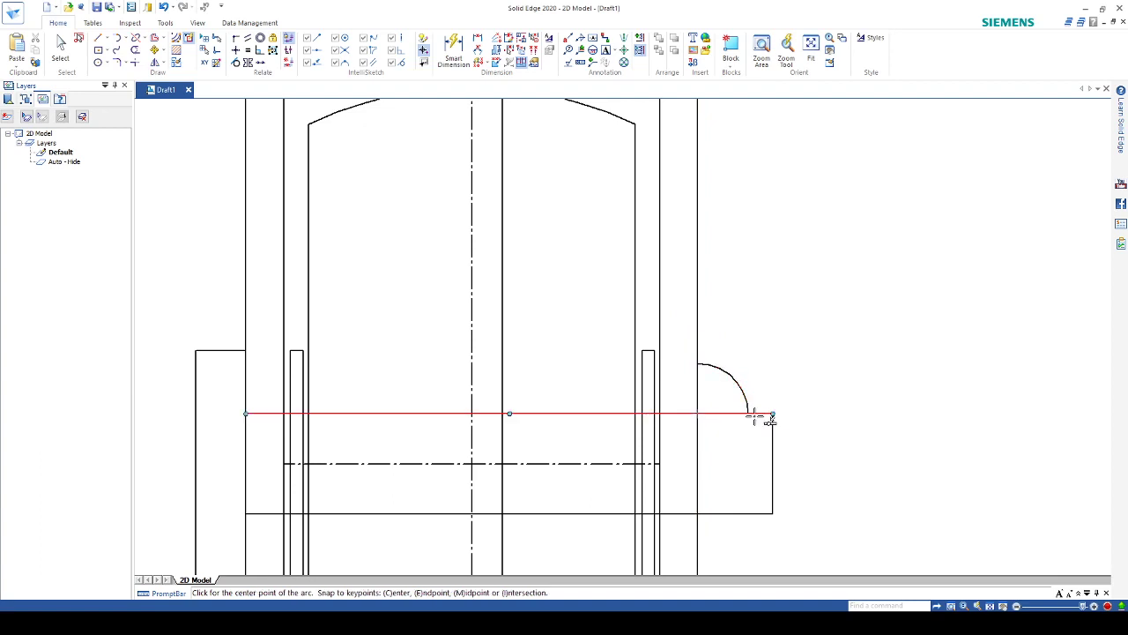
click(698, 513)
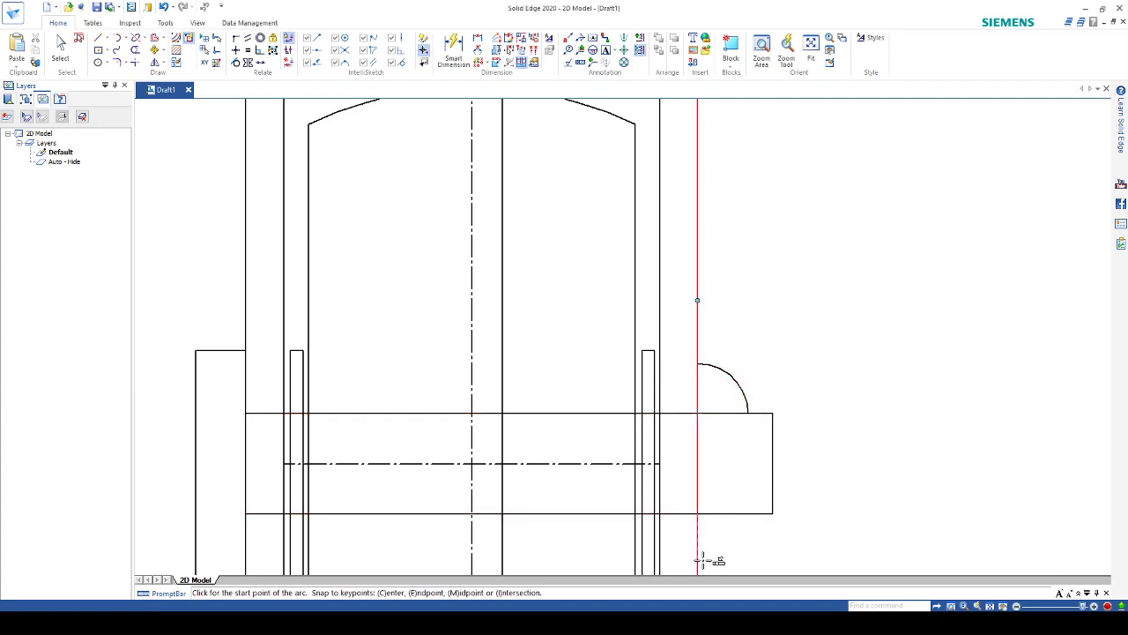
click(698, 563)
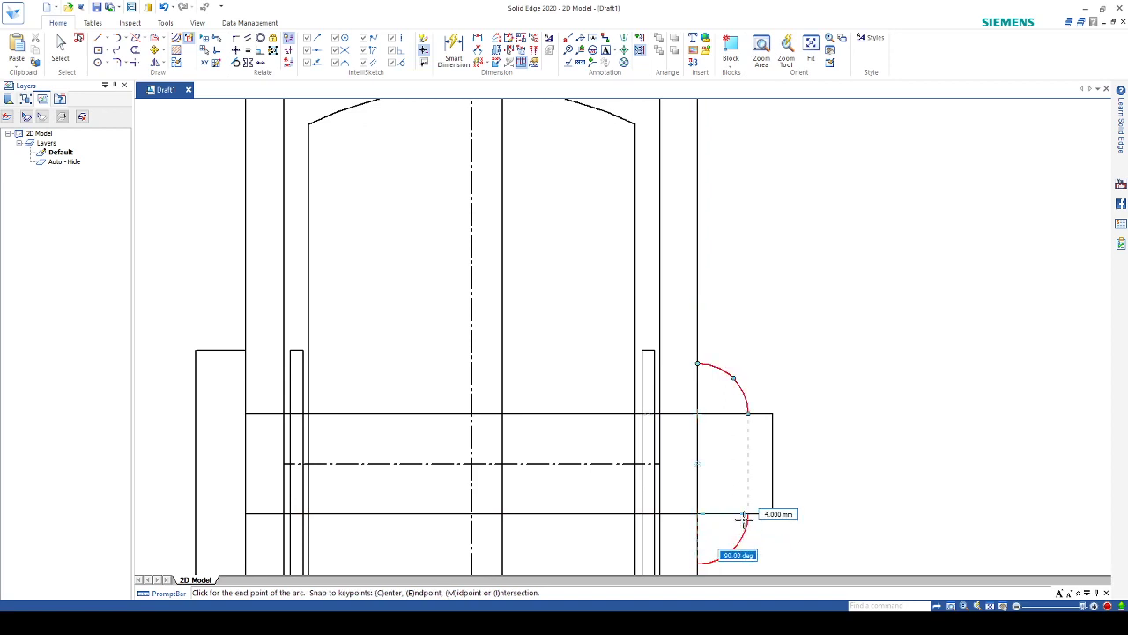
click(749, 513)
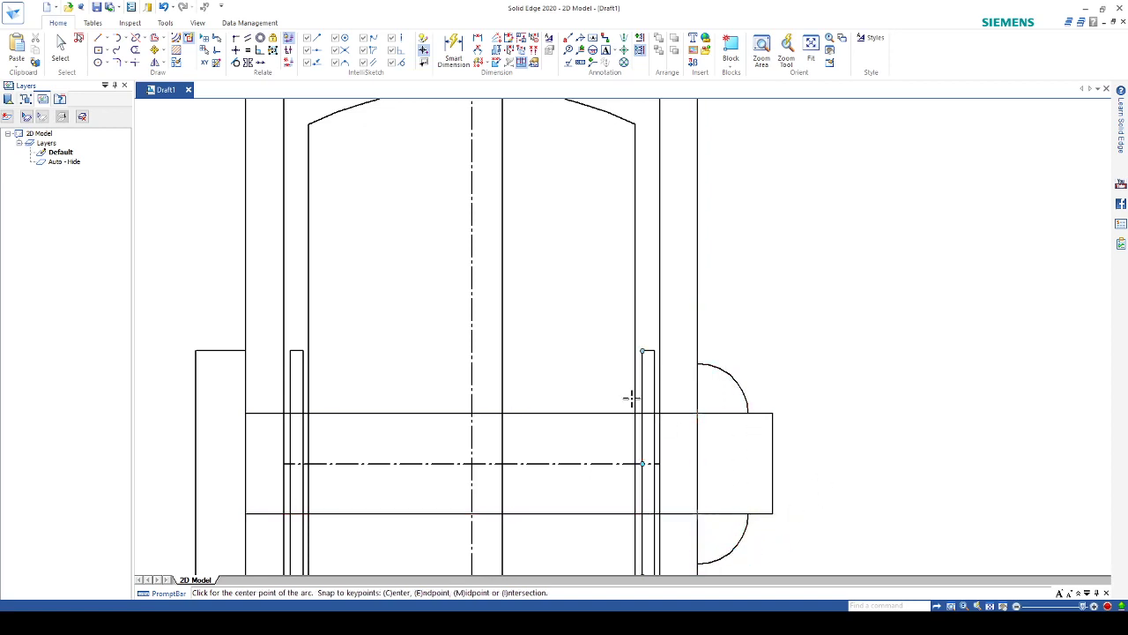
Trim away the plain axle end that projects beyond the fork's outer face between the two arcs
click(135, 49)
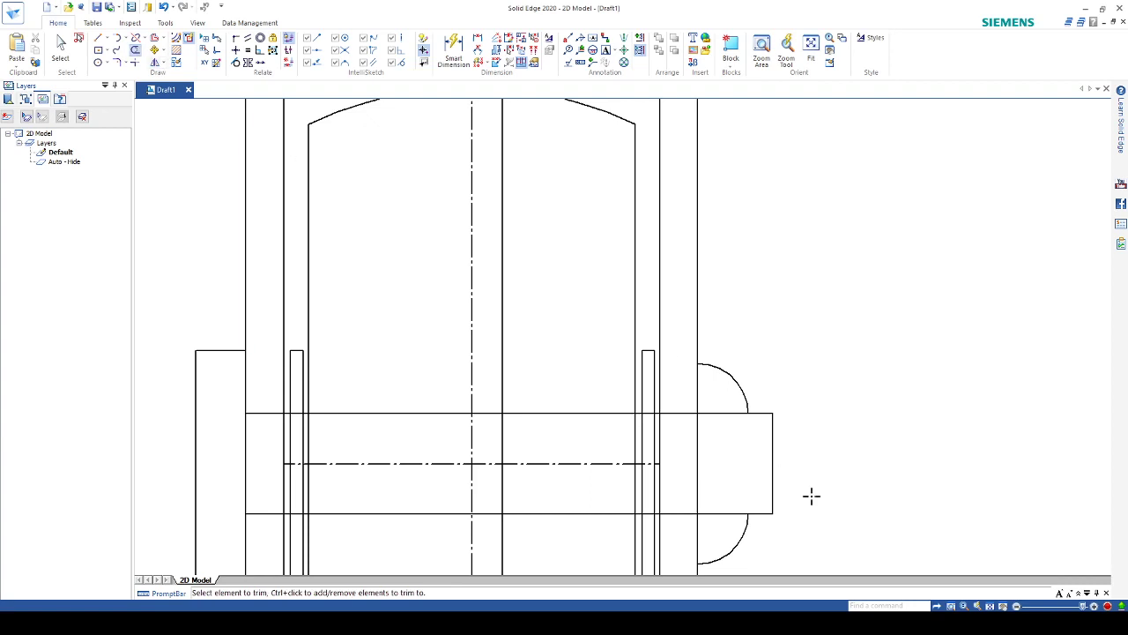
mouse_move(726, 526)
mouse_down()
mouse_move(763, 518)
mouse_move(787, 473)
mouse_up()
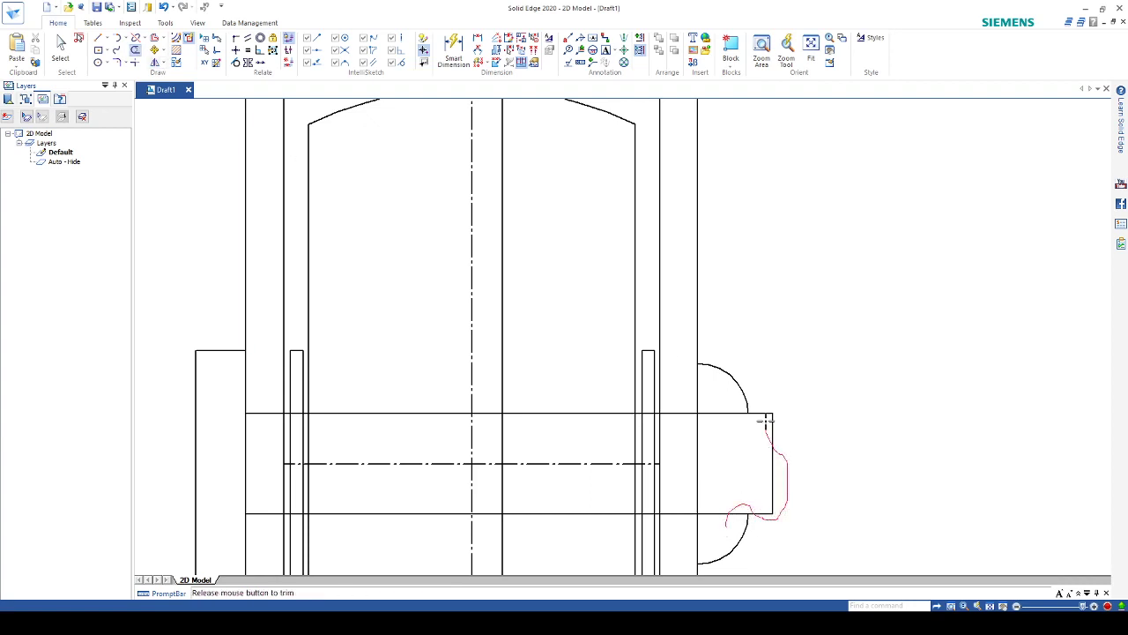
mouse_move(766, 420)
mouse_down()
mouse_move(725, 405)
mouse_move(726, 416)
mouse_up()
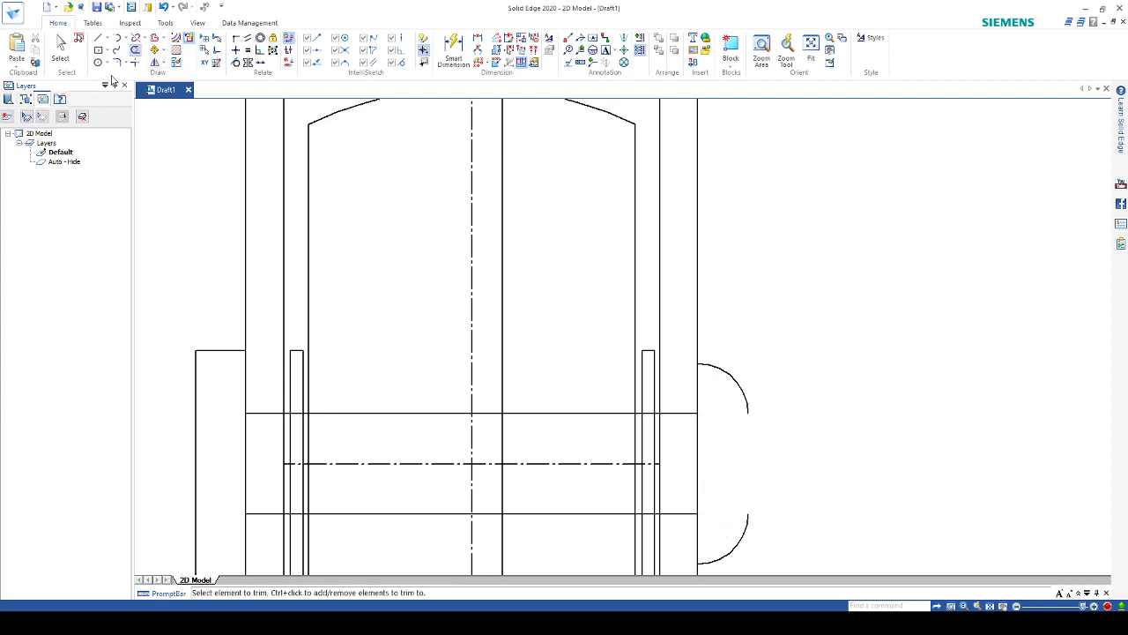
Close the riveted axle head with a vertical line joining the outer ends of the two arcs
click(98, 38)
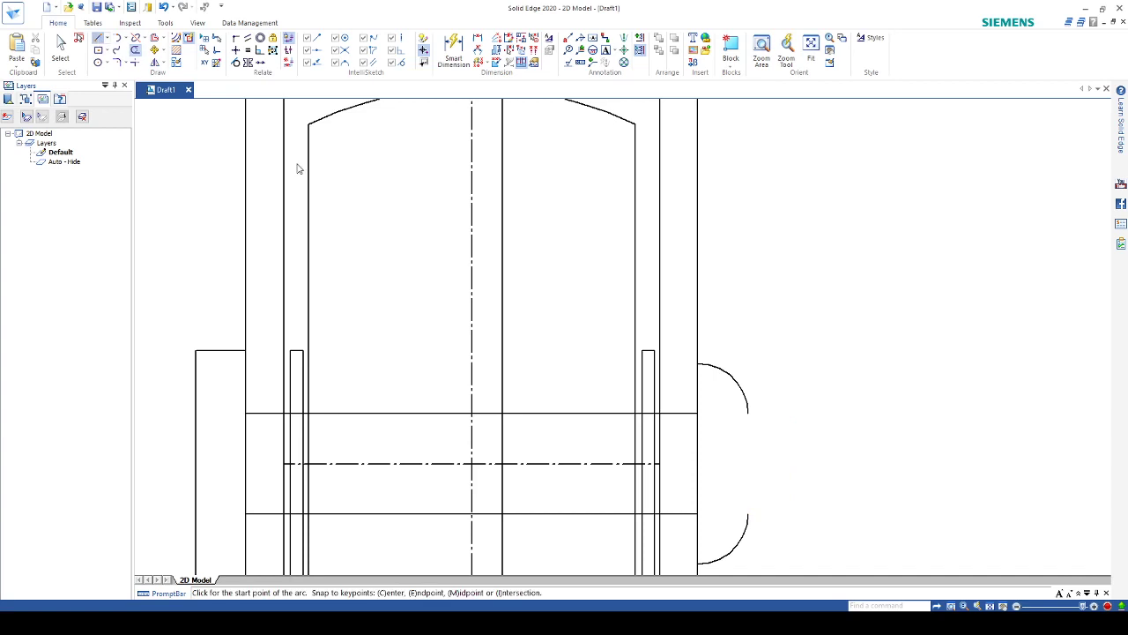
click(747, 411)
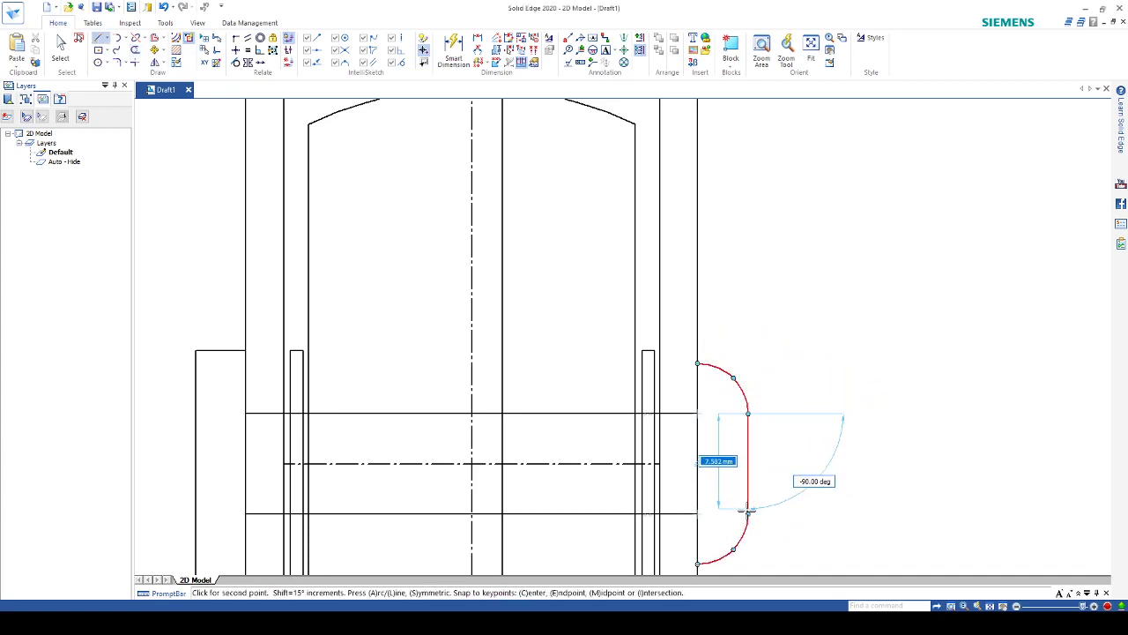
click(747, 513)
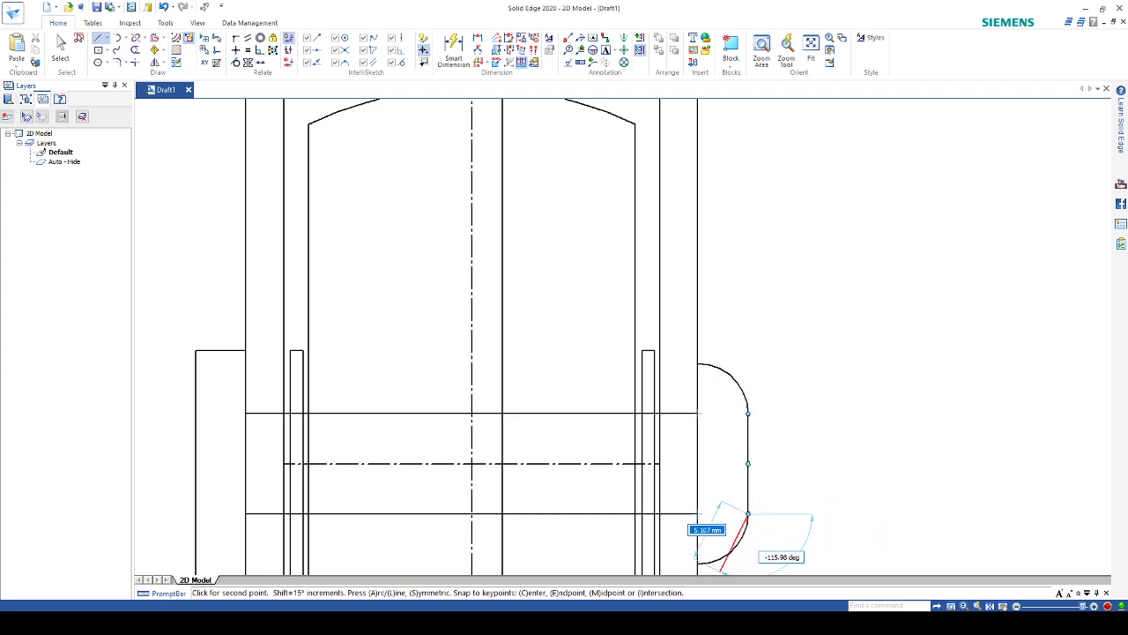